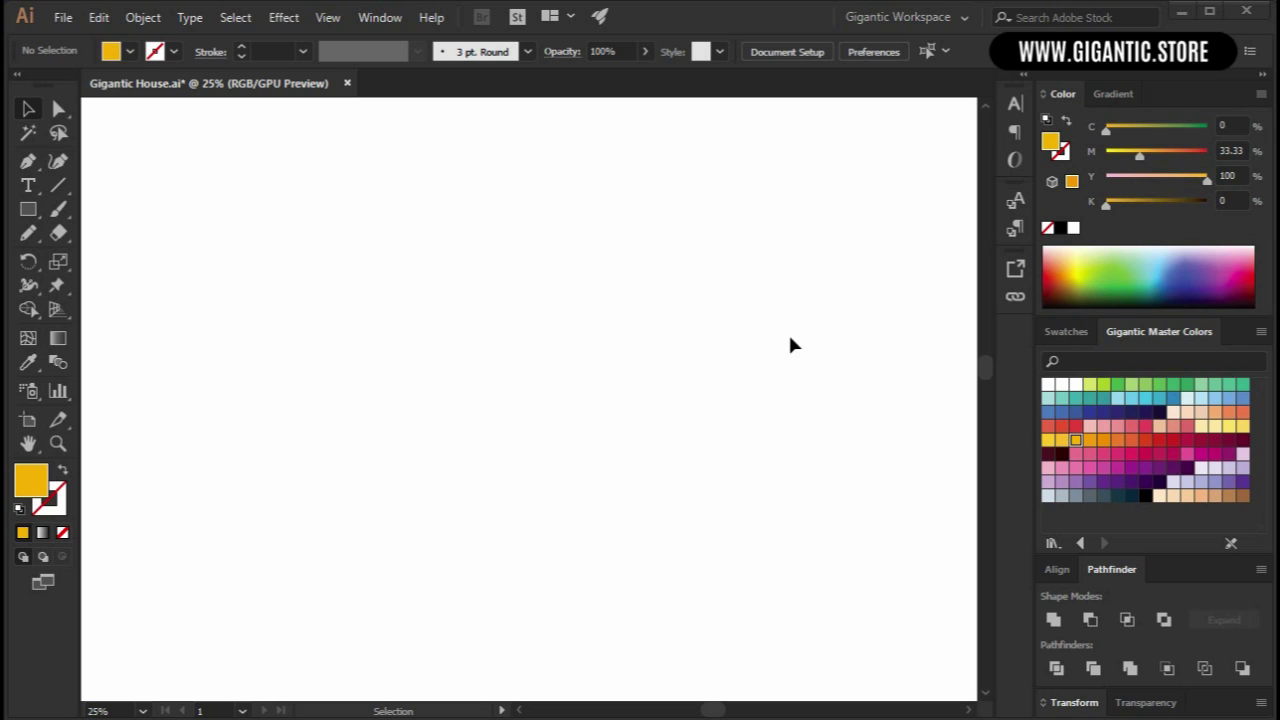
# Draw a tall yellow rectangle near the middle of the canvas and shift it slightly left.
pyautogui.press('m')
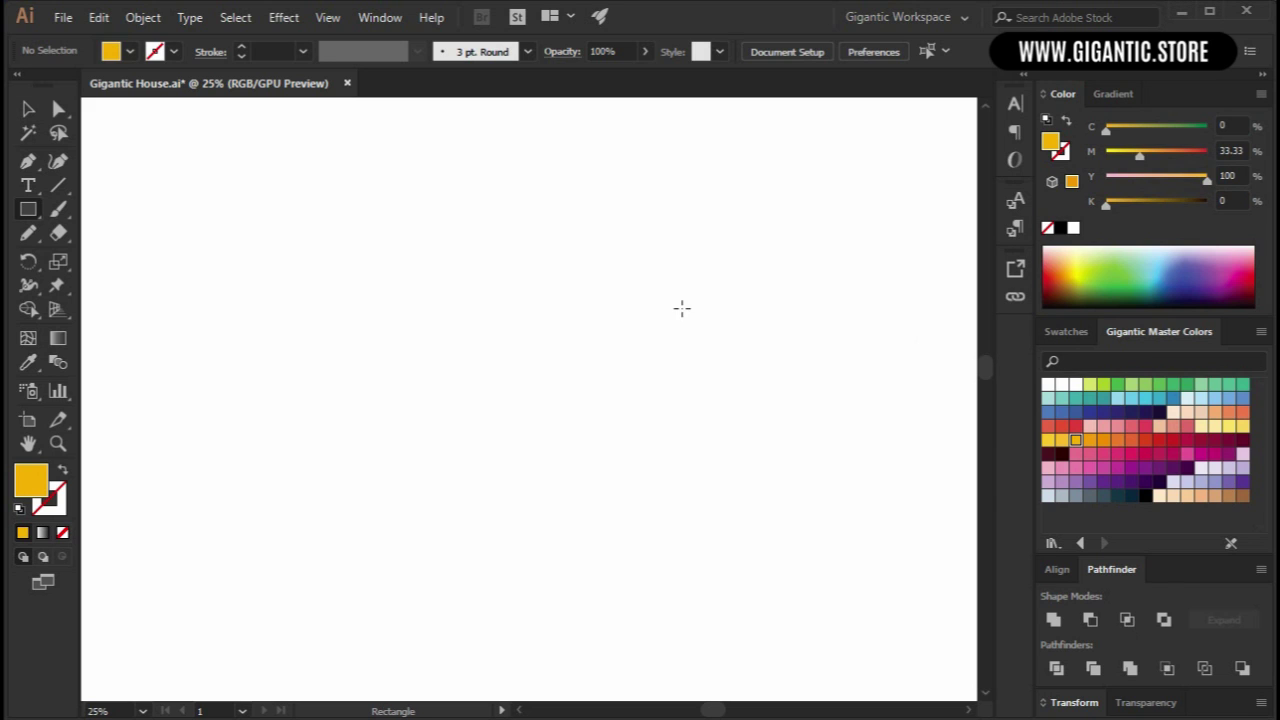
pyautogui.moveTo(390, 241); pyautogui.dragTo(546, 494)
pyautogui.click(27, 109)
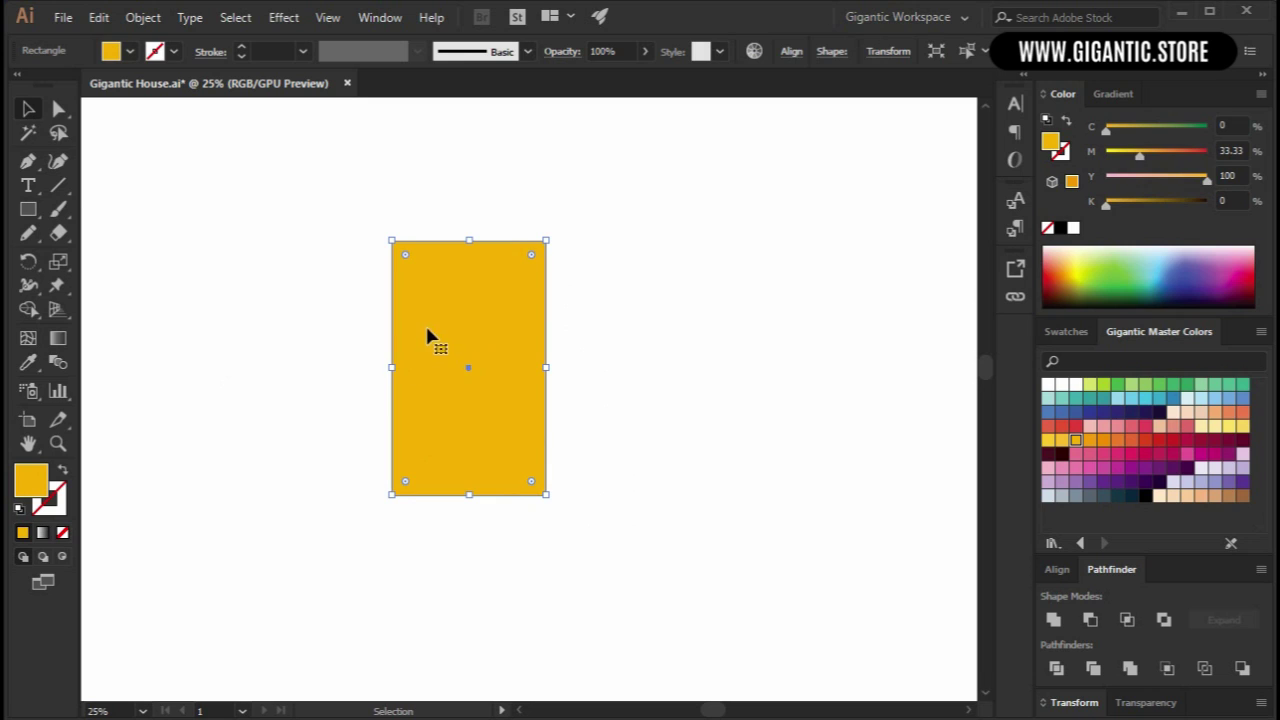
pyautogui.moveTo(427, 336); pyautogui.dragTo(404, 342)
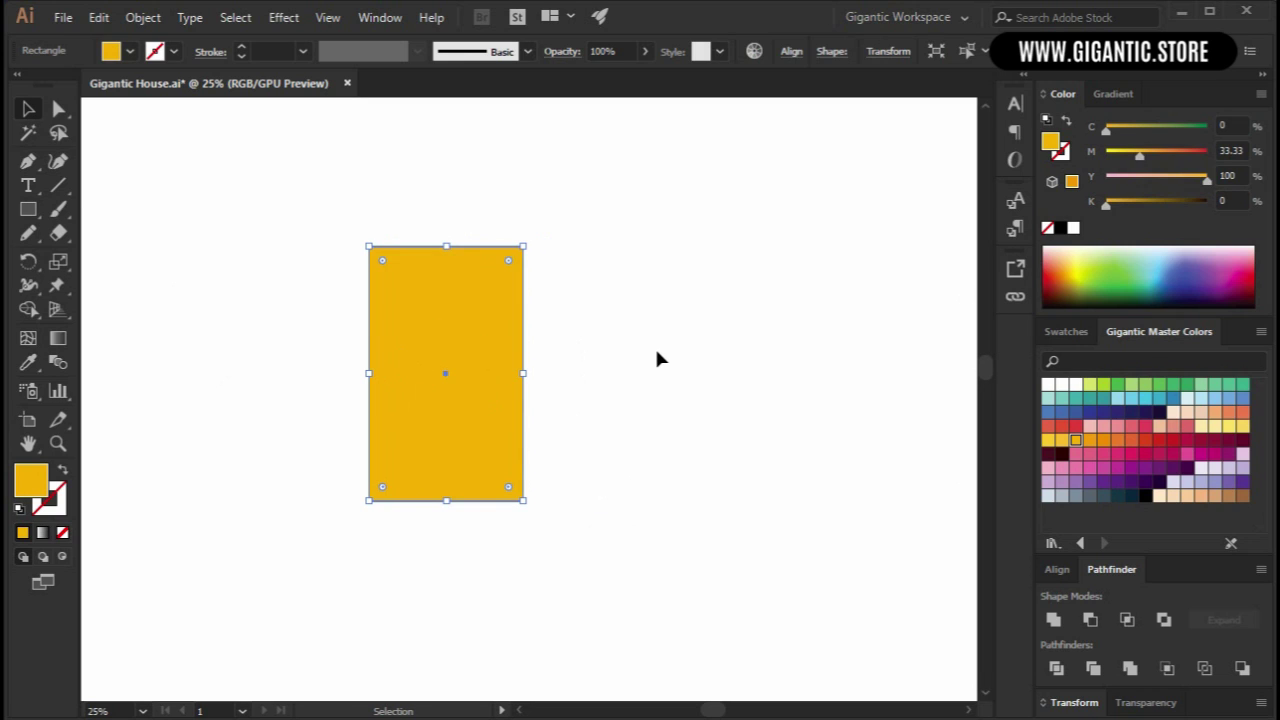
# Draw a square taller than the rectangle to its right and move it closer to the rectangle.
pyautogui.press('m')
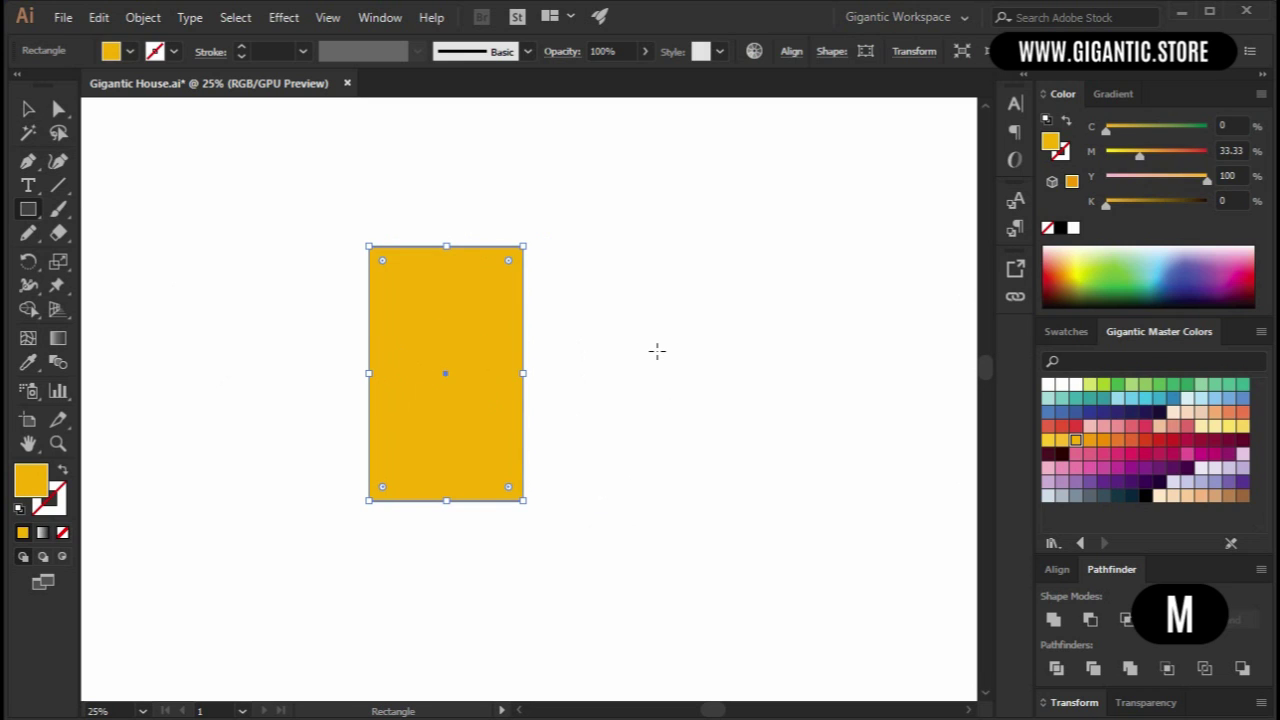
pyautogui.moveTo(595, 217); pyautogui.dragTo(850, 528)
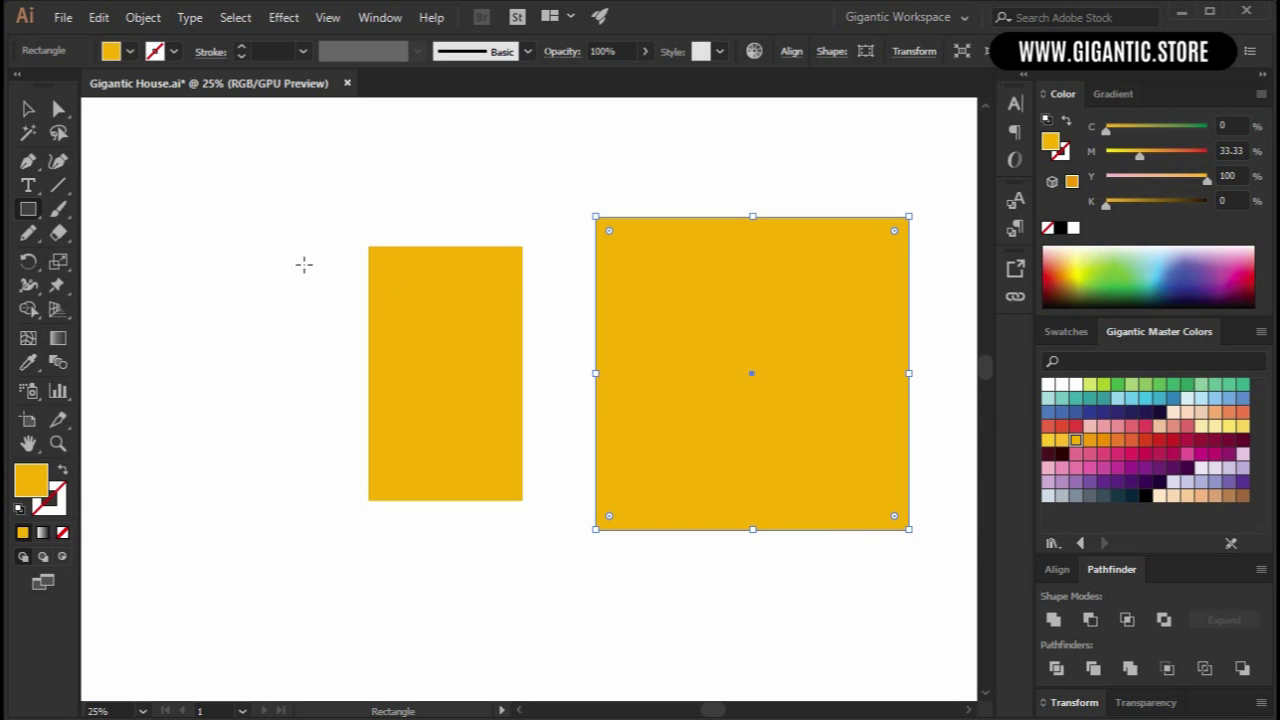
pyautogui.click(25, 106)
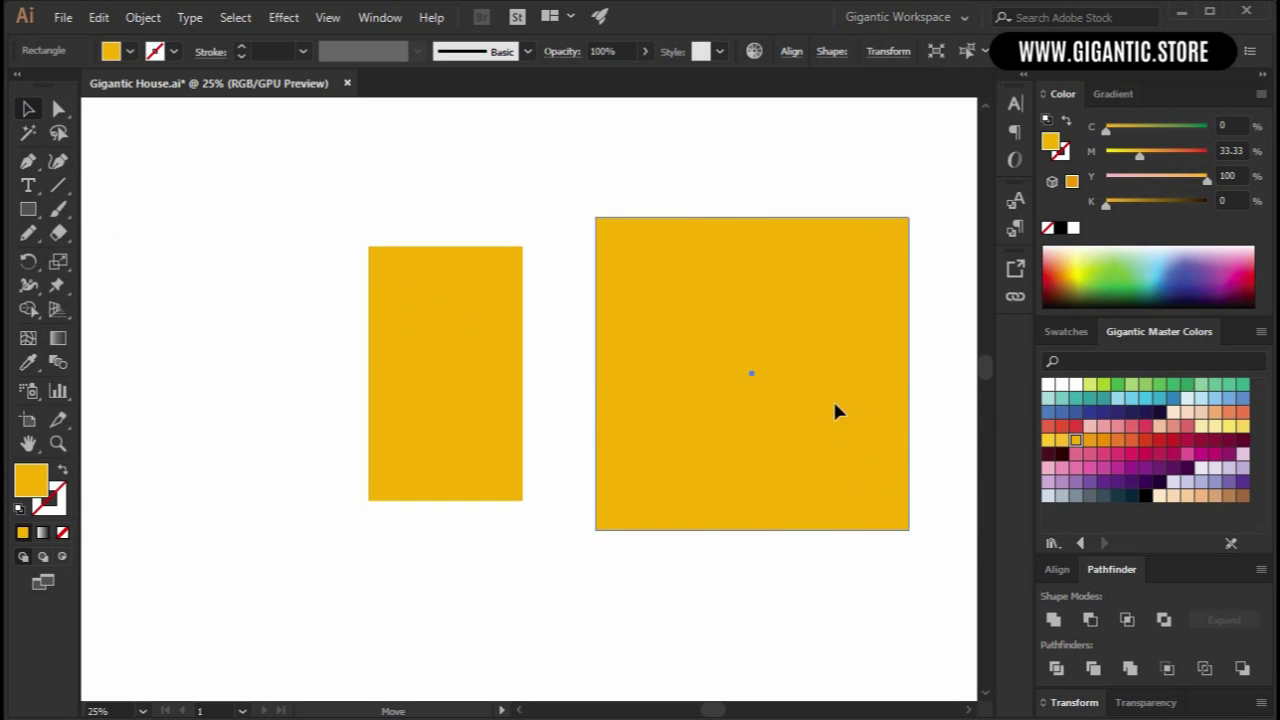
pyautogui.moveTo(834, 409); pyautogui.dragTo(785, 409)
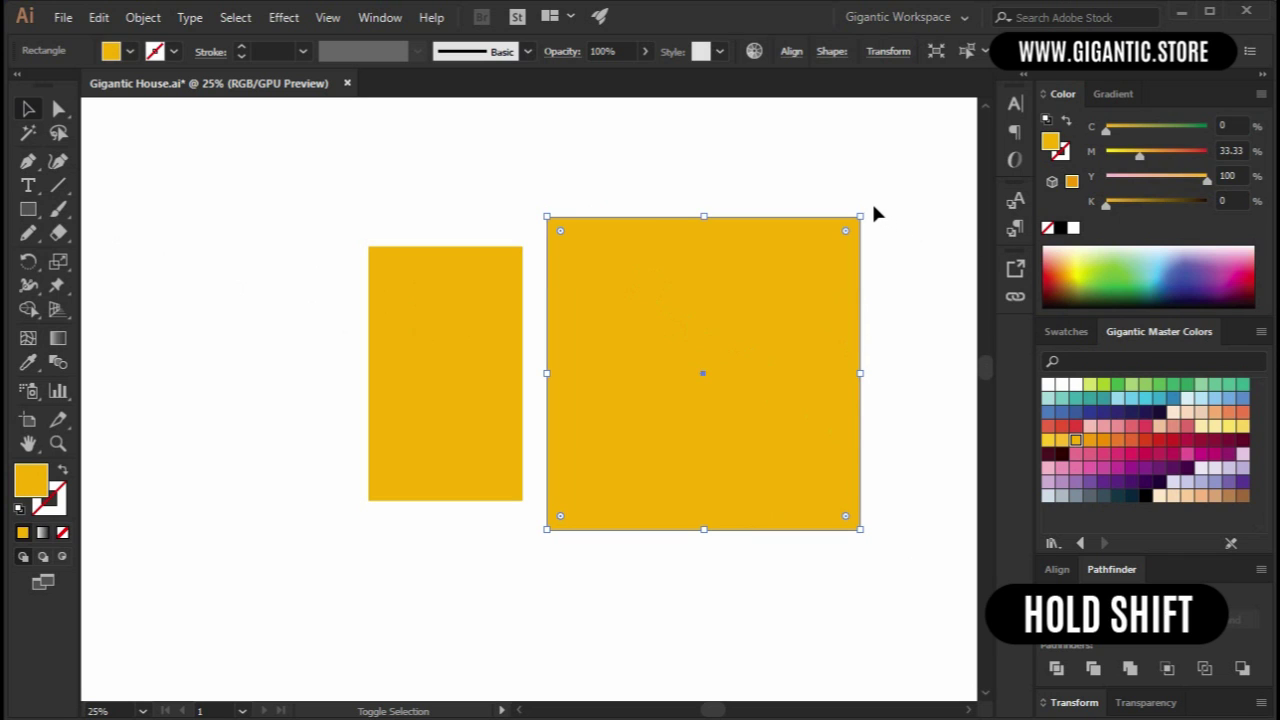
# Rotate the square 45° into a diamond, place it over the rectangle and align both shapes on their horizontal centres.
pyautogui.moveTo(863, 206); pyautogui.dragTo(945, 328)
pyautogui.moveTo(724, 233); pyautogui.dragTo(490, 349)
pyautogui.hotkey('ctrl', 'a')
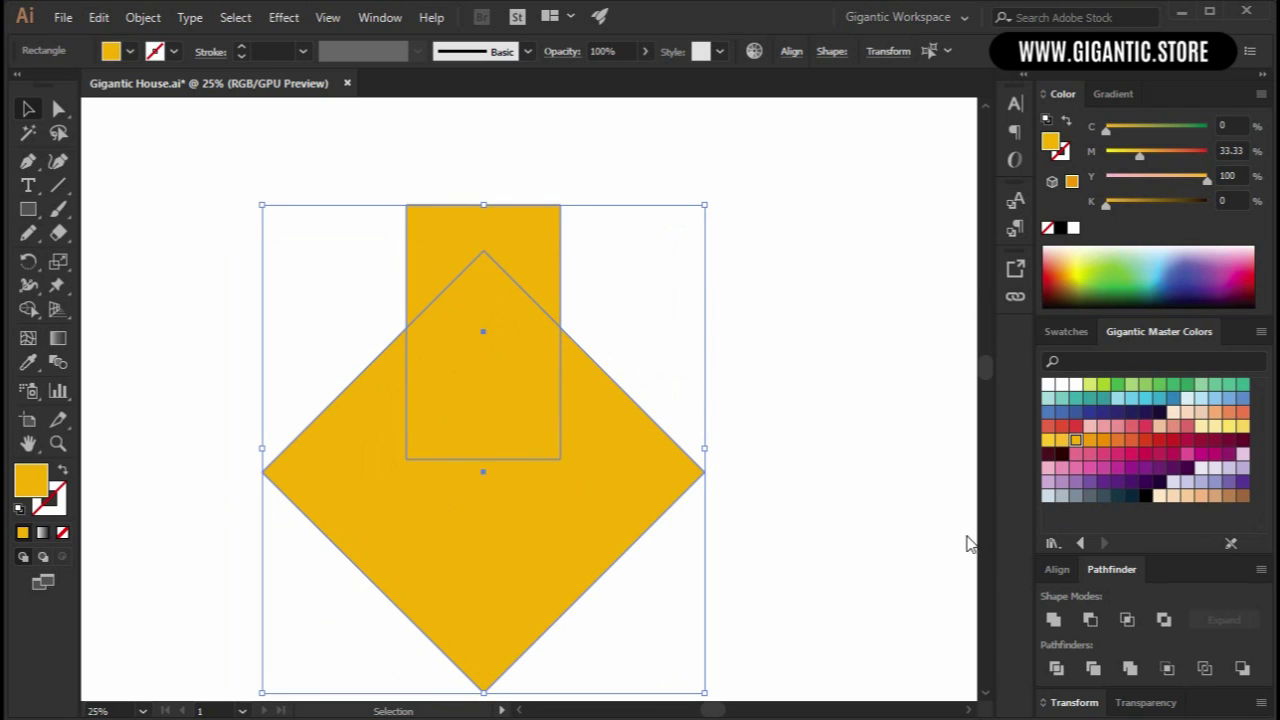
pyautogui.click(1057, 569)
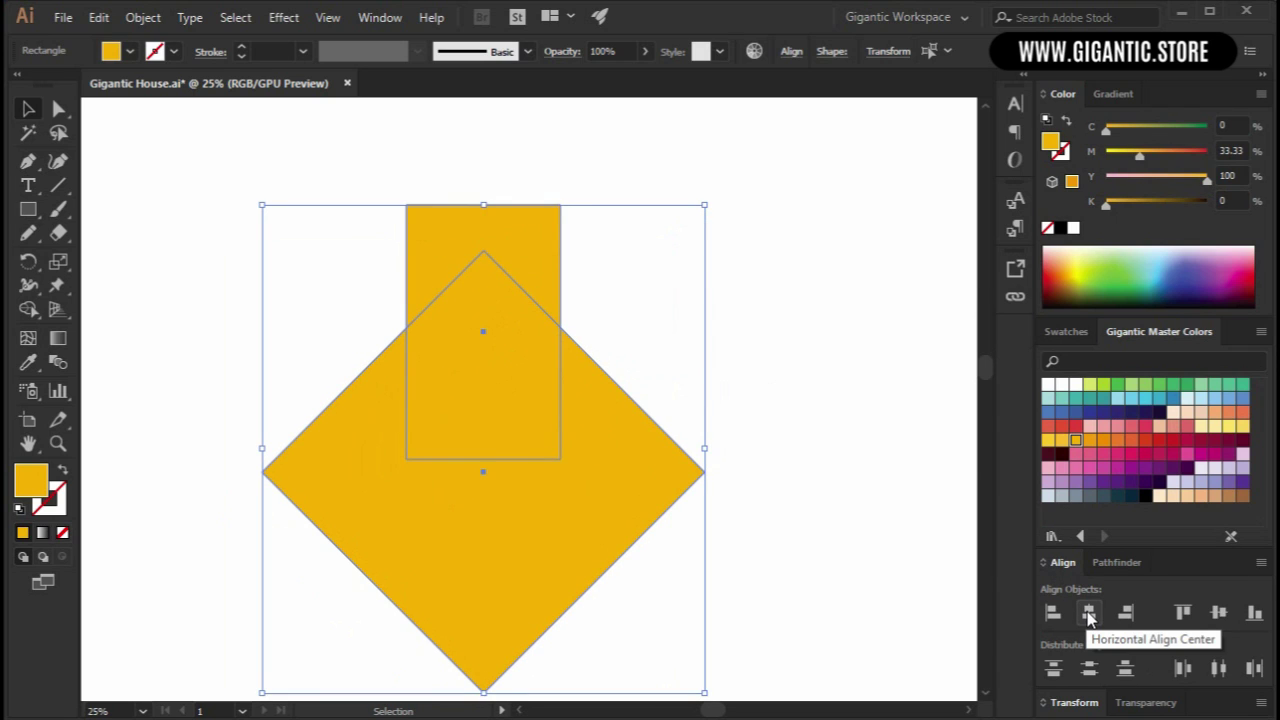
pyautogui.click(1089, 614)
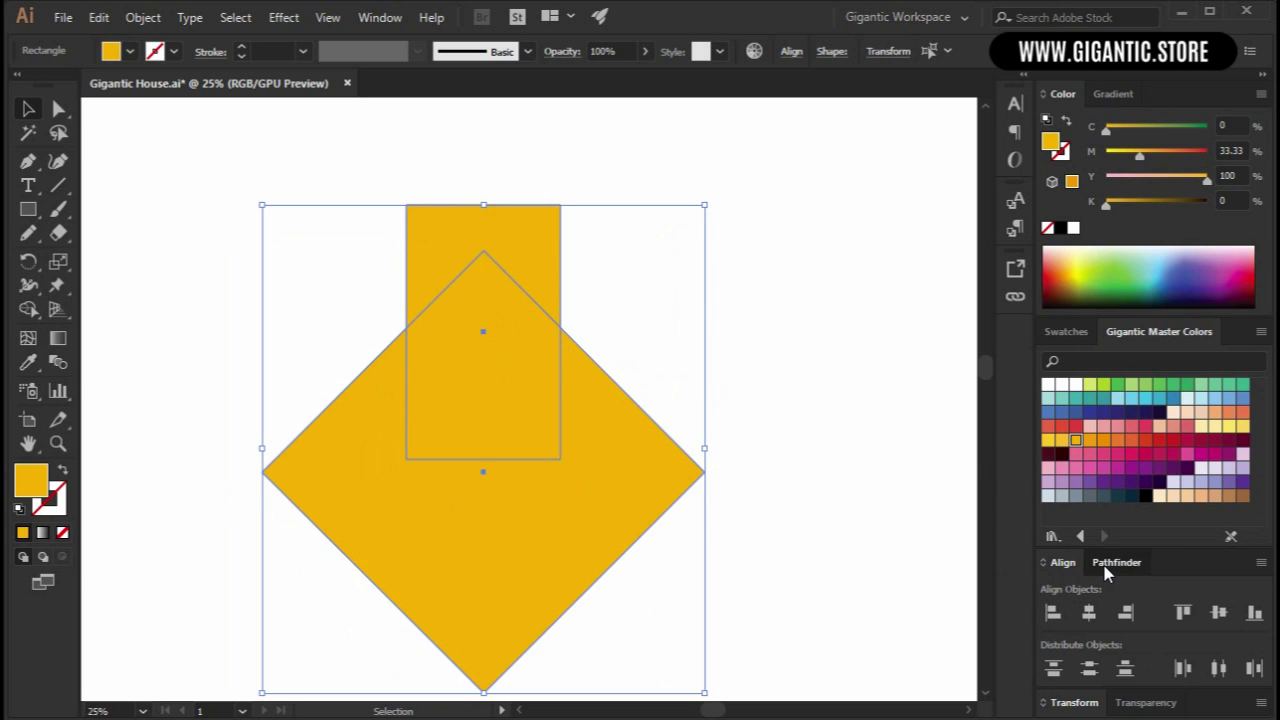
# Intersect the diamond and rectangle into a pointed house front and move it slightly down and left.
pyautogui.click(1105, 567)
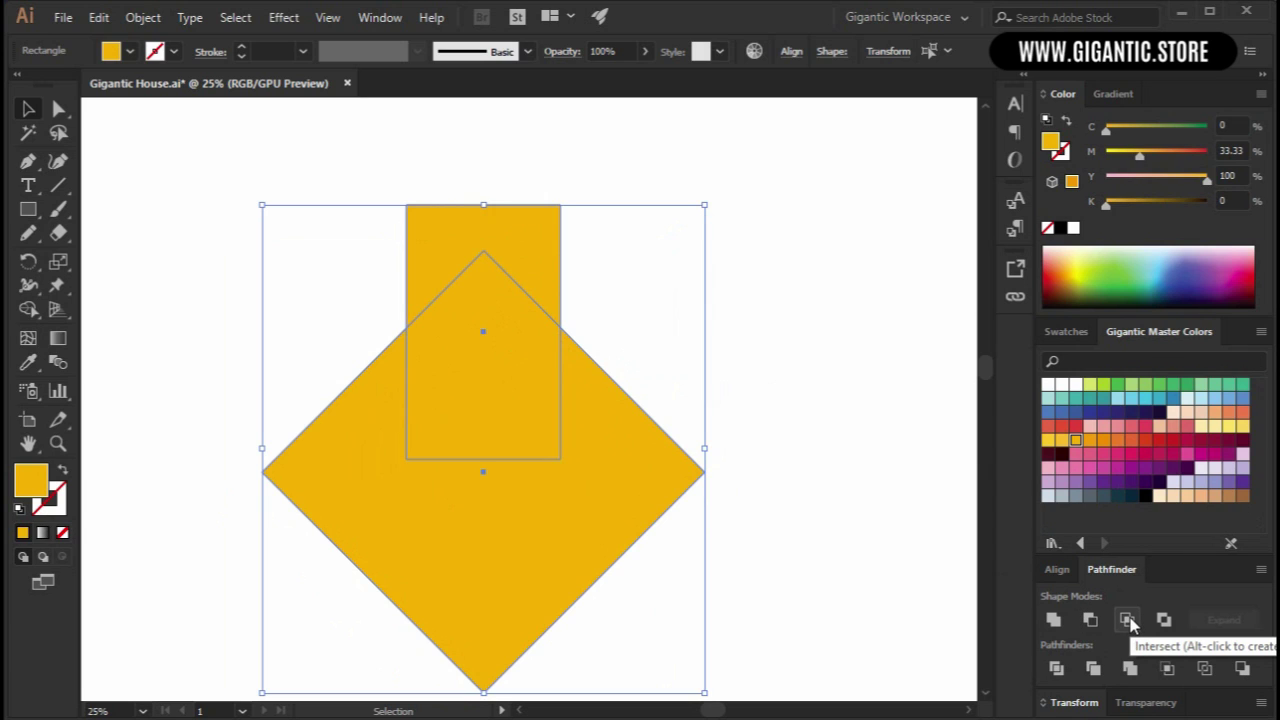
pyautogui.click(1127, 620)
pyautogui.moveTo(495, 366); pyautogui.dragTo(444, 401)
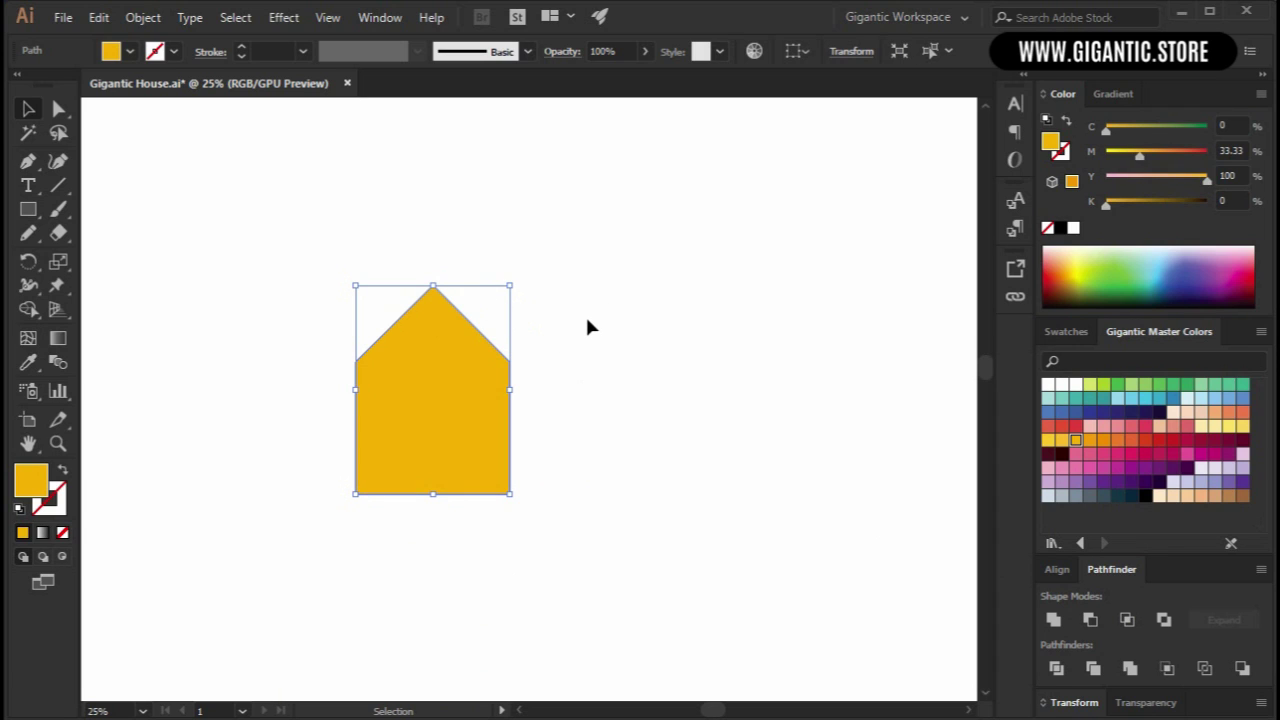
# Duplicate the house front horizontally, leaving the copy just to its right with a narrow gap.
pyautogui.keyDown('shift'); pyautogui.click(447, 395); pyautogui.keyUp('shift')
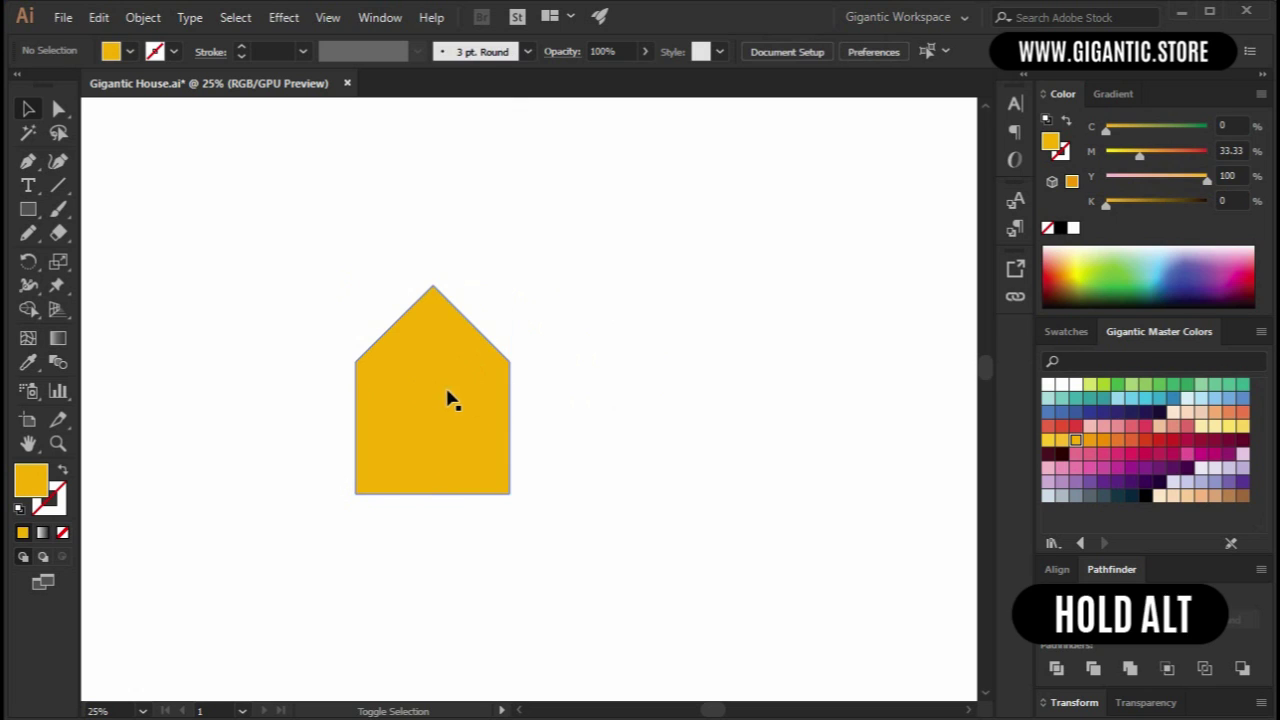
pyautogui.moveTo(450, 395); pyautogui.dragTo(611, 410)
pyautogui.click(758, 361)
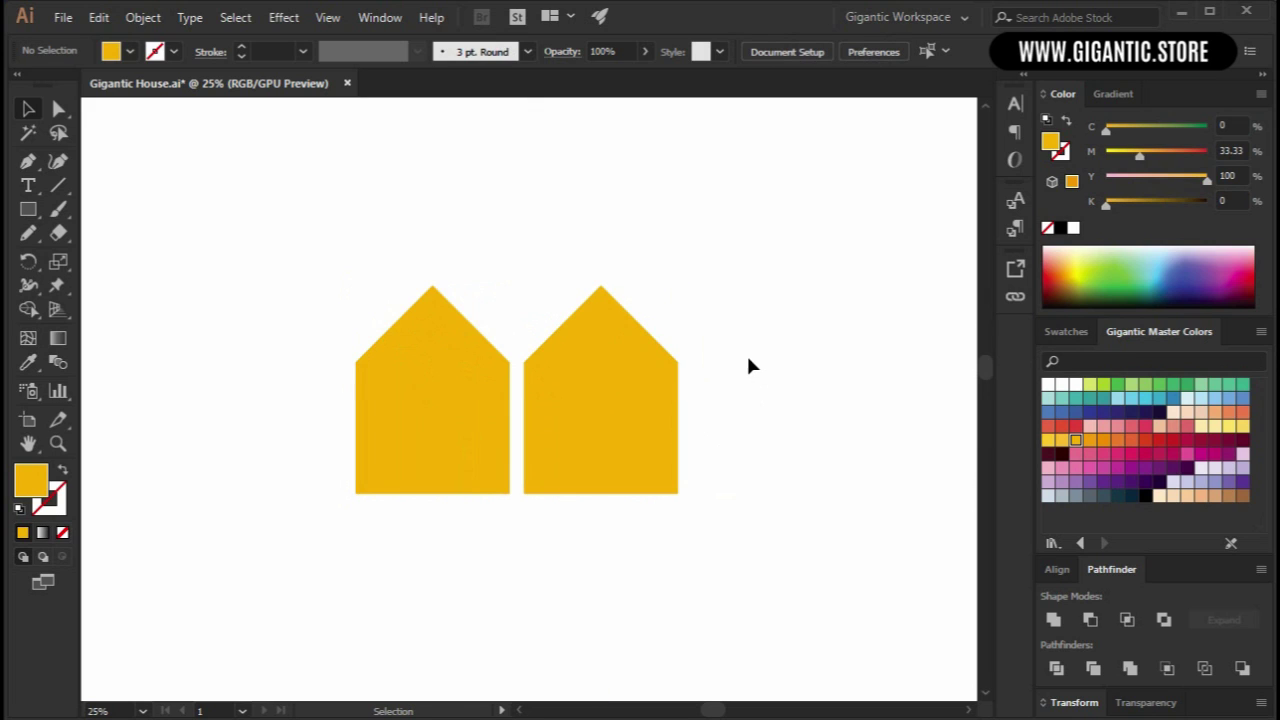
# Draw a roof parallelogram with the Pen tool joining both peaks and right eaves corners, and fill it red (C=0 M=90 Y=76 K=0).
pyautogui.click(29, 162)
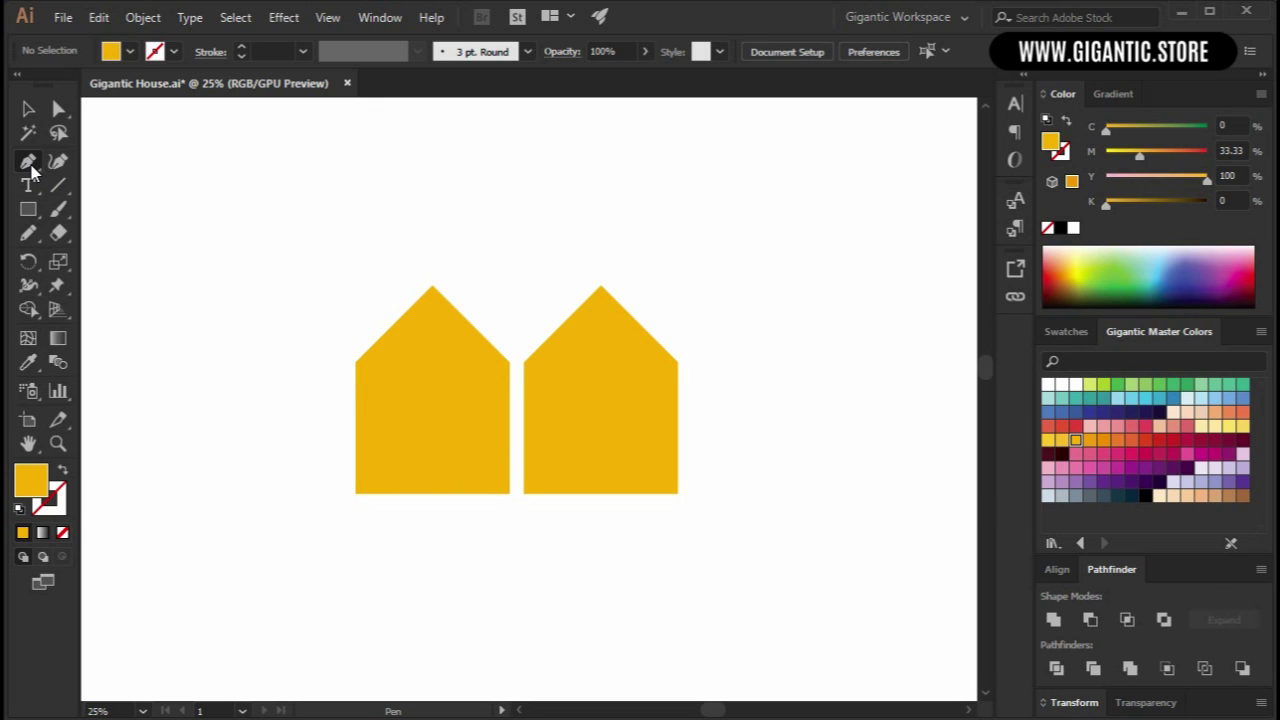
pyautogui.press('p')
pyautogui.click(678, 362)
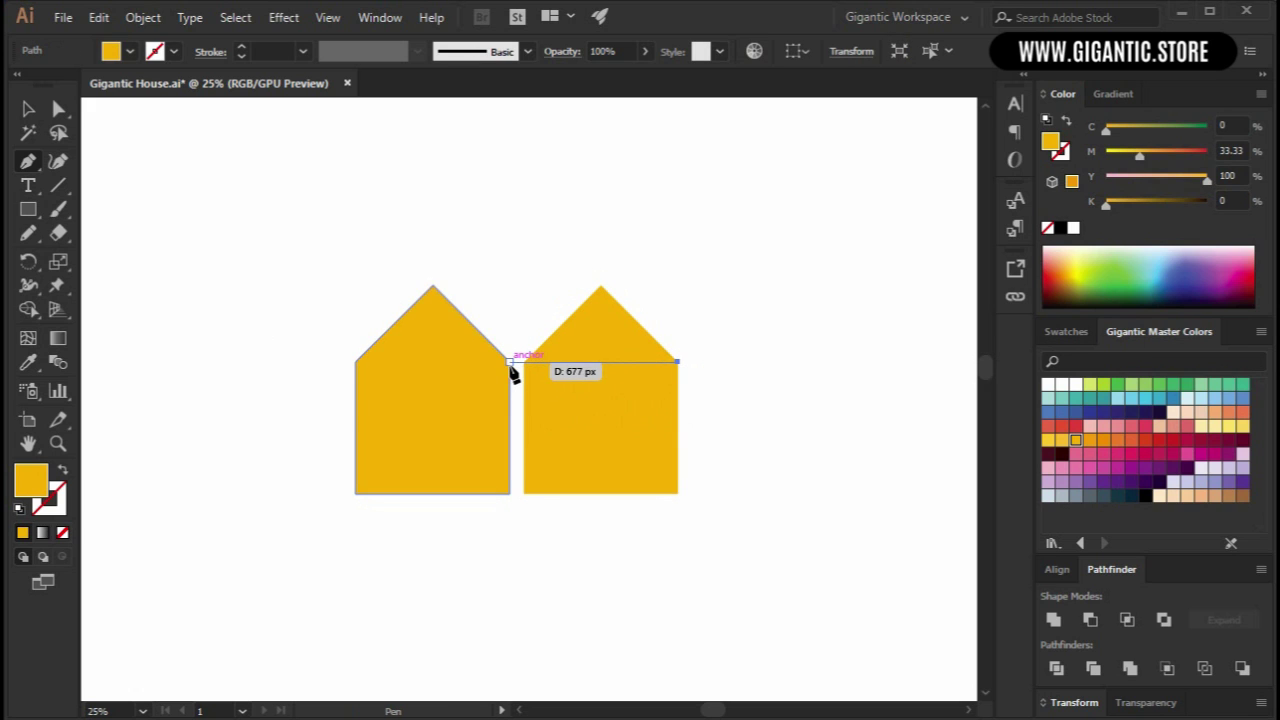
pyautogui.click(510, 362)
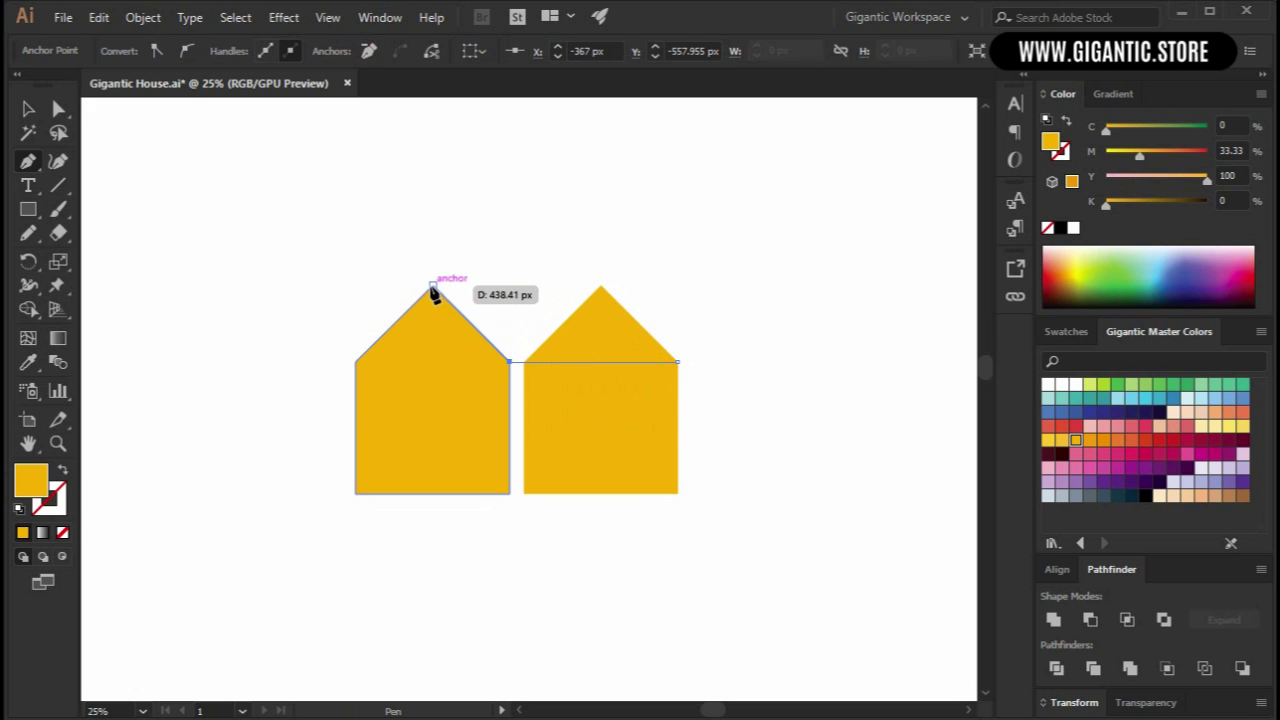
pyautogui.click(432, 288)
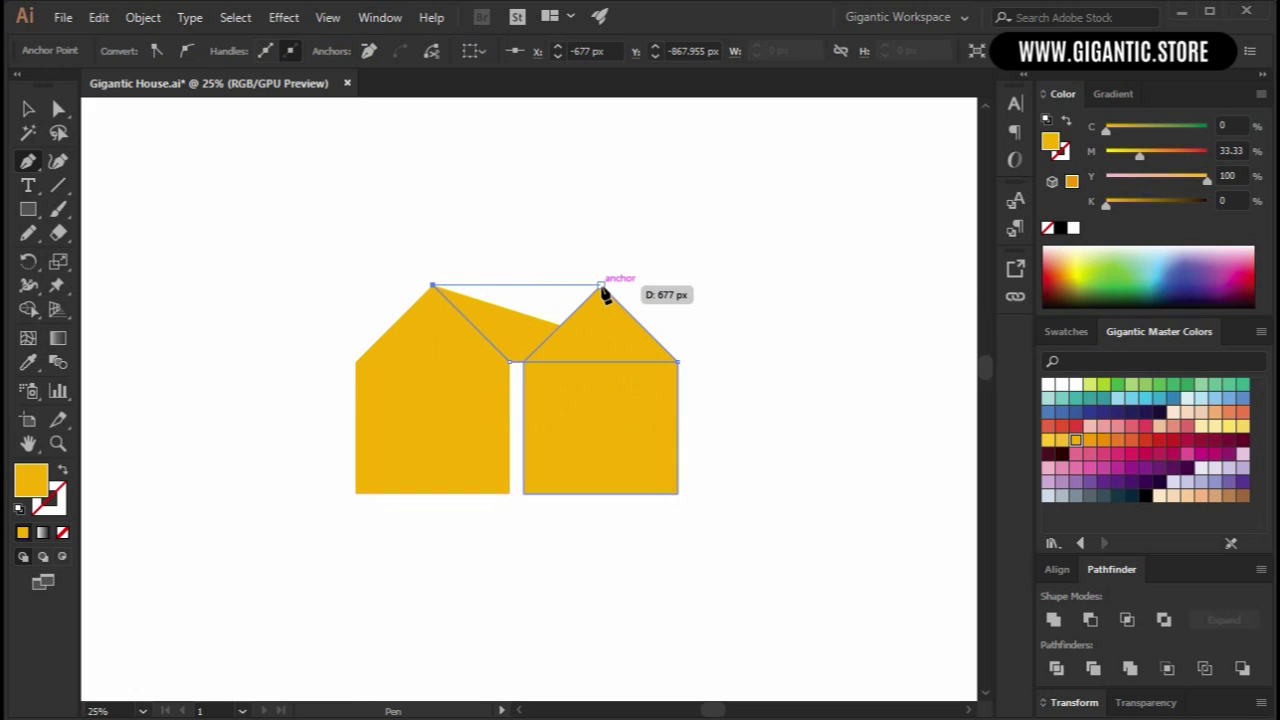
pyautogui.click(601, 287)
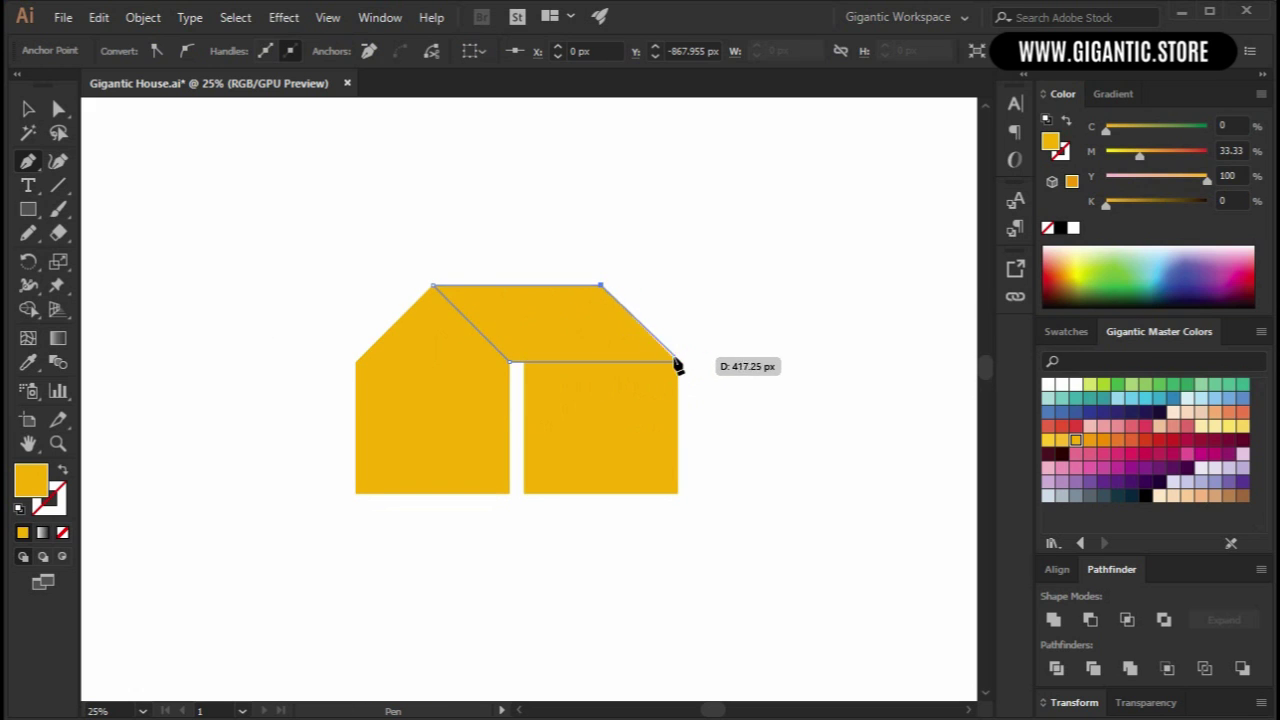
pyautogui.click(678, 366)
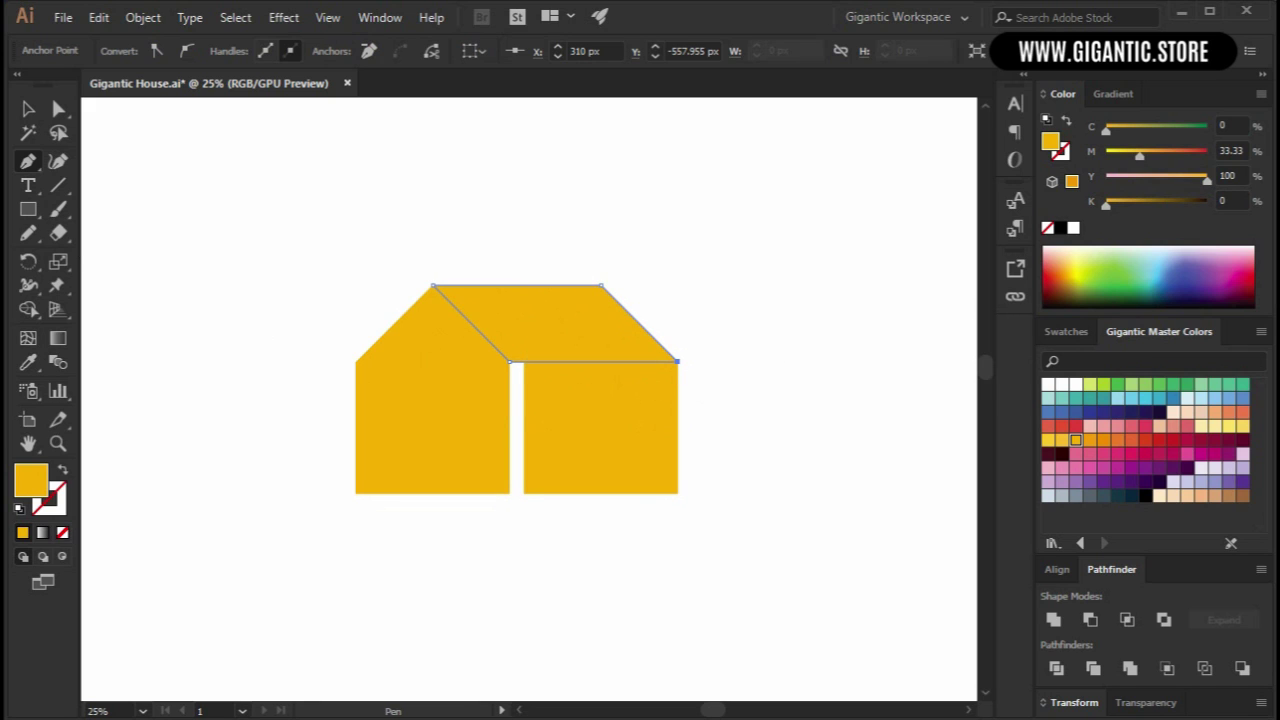
pyautogui.click(28, 108)
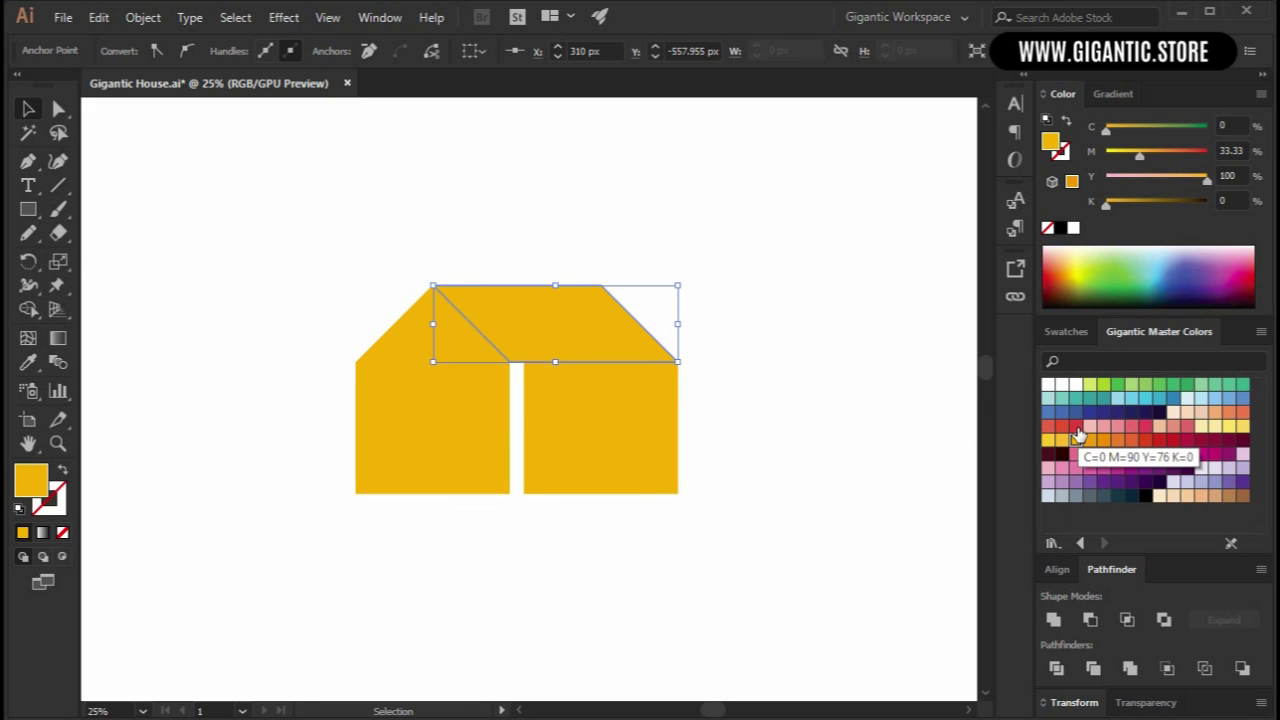
pyautogui.click(1078, 434)
pyautogui.click(810, 372)
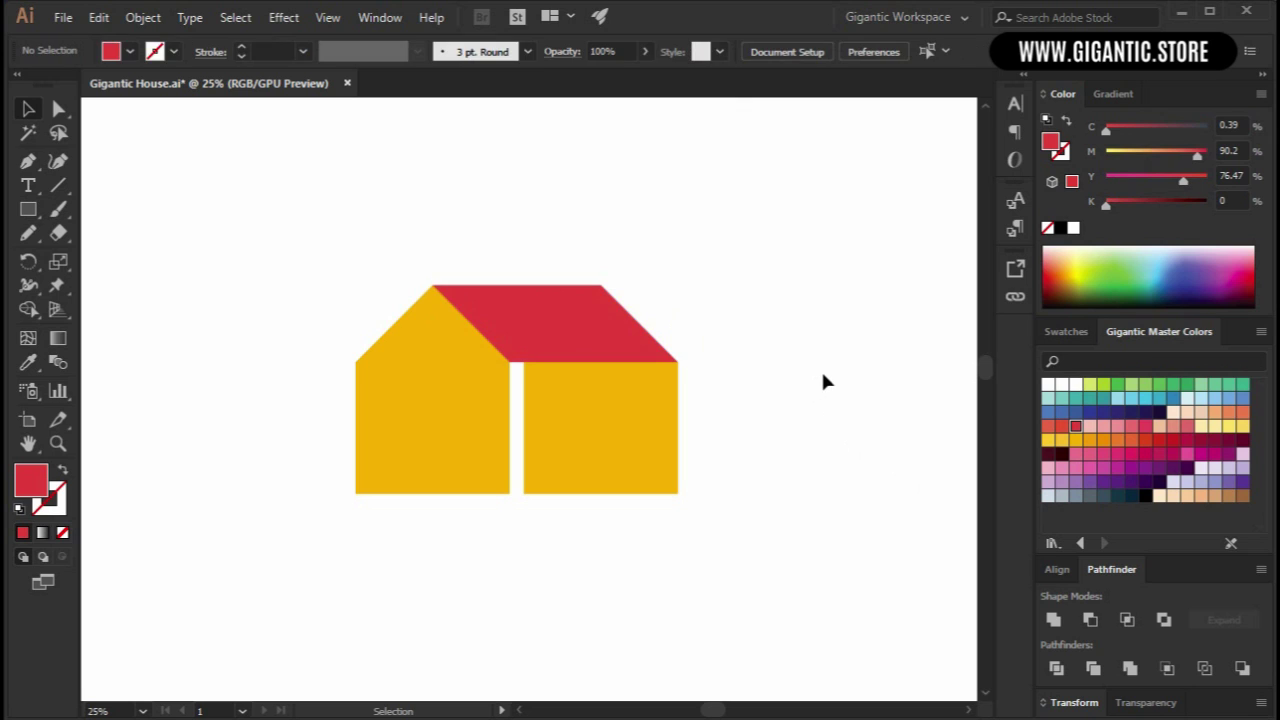
# Replace the copied house front with a rectangular side wall filling the space under the red roof.
pyautogui.click(620, 466)
pyautogui.press('Delete')
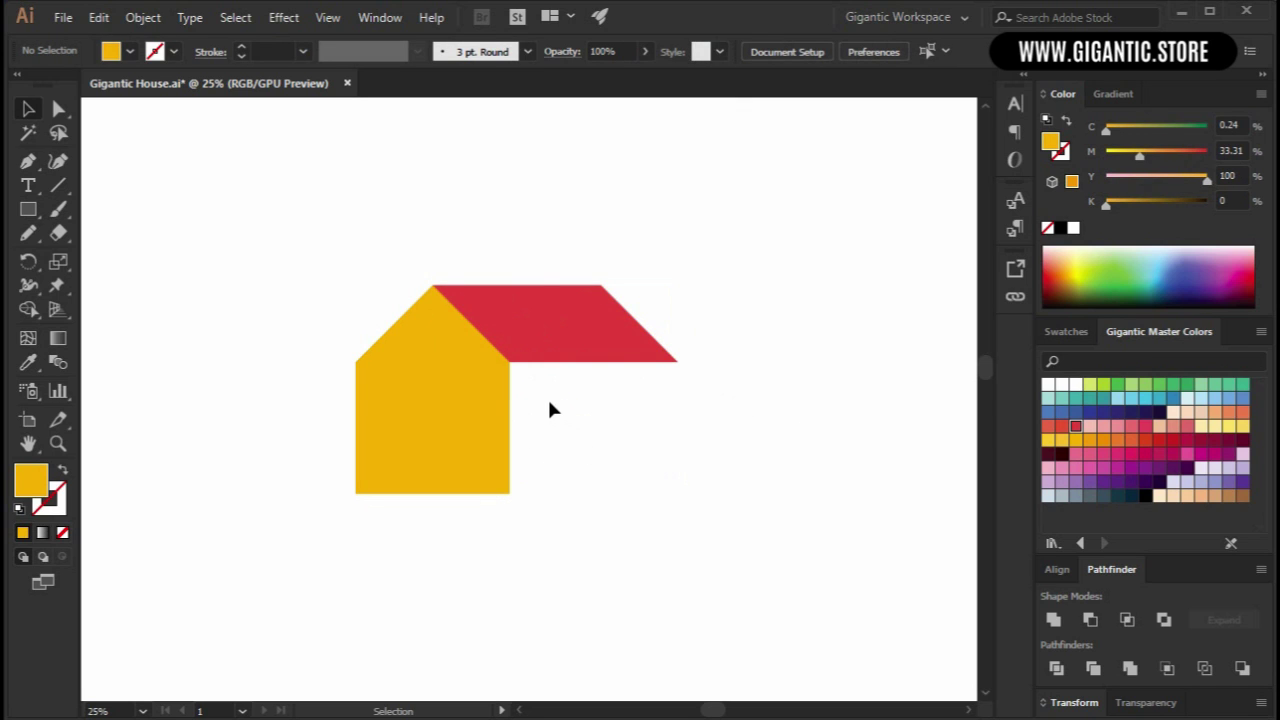
pyautogui.press('m')
pyautogui.moveTo(508, 361); pyautogui.dragTo(679, 493)
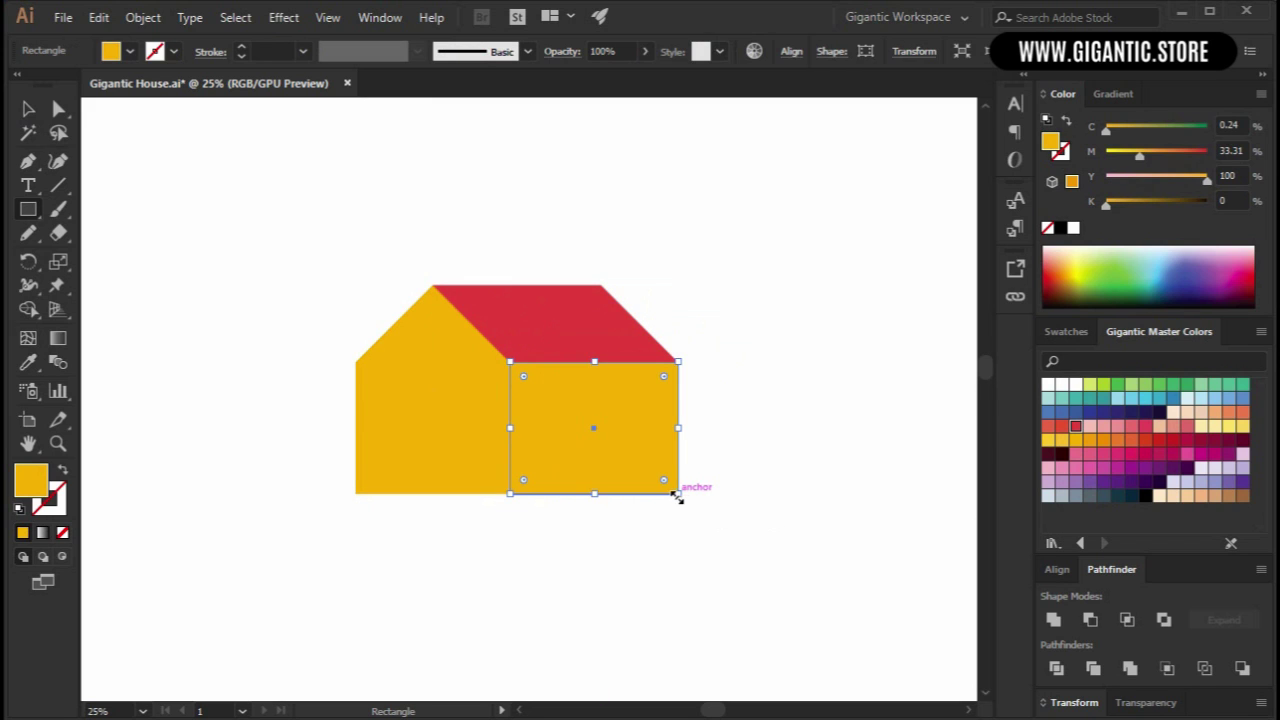
# Fill the side wall with the darker orange swatch (M 52.94, Y 100) and deselect it.
pyautogui.click(1092, 441)
pyautogui.click(1105, 443)
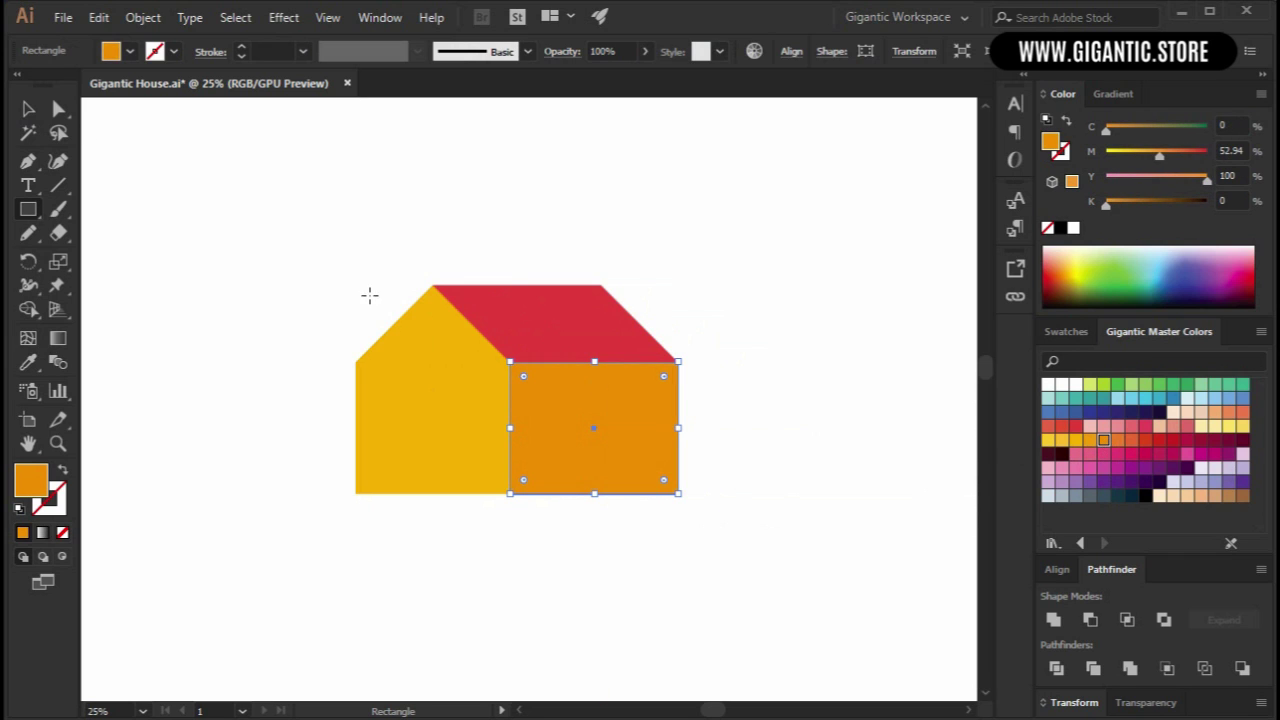
pyautogui.click(28, 108)
pyautogui.click(172, 177)
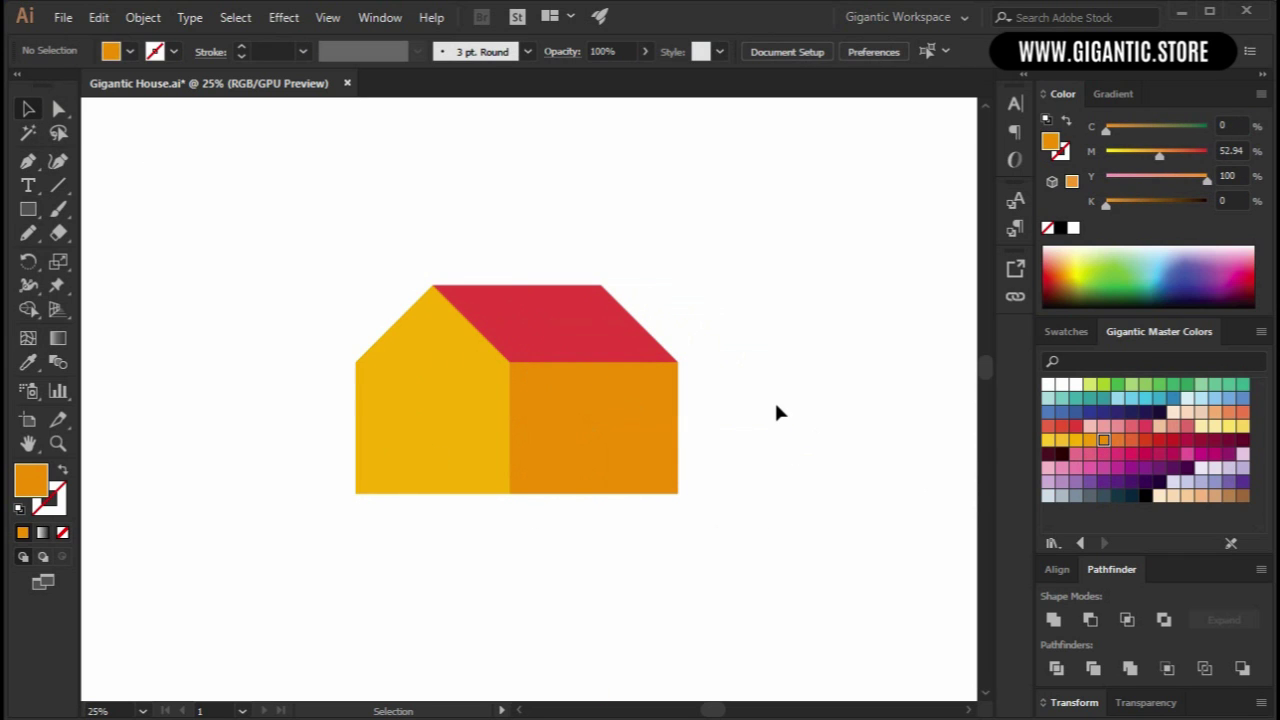
# Select all the house parts and move them together slightly right and up on the canvas.
pyautogui.moveTo(770, 254); pyautogui.dragTo(436, 306)
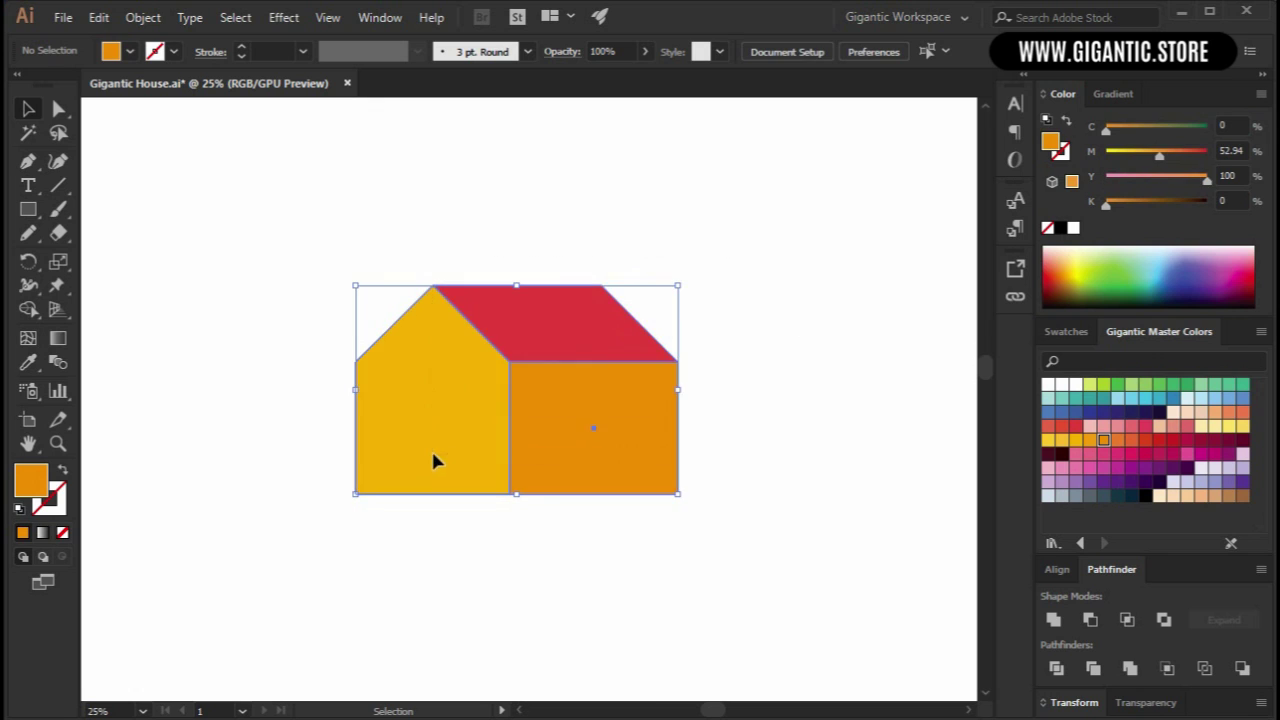
pyautogui.moveTo(440, 454); pyautogui.dragTo(478, 443)
pyautogui.click(856, 286)
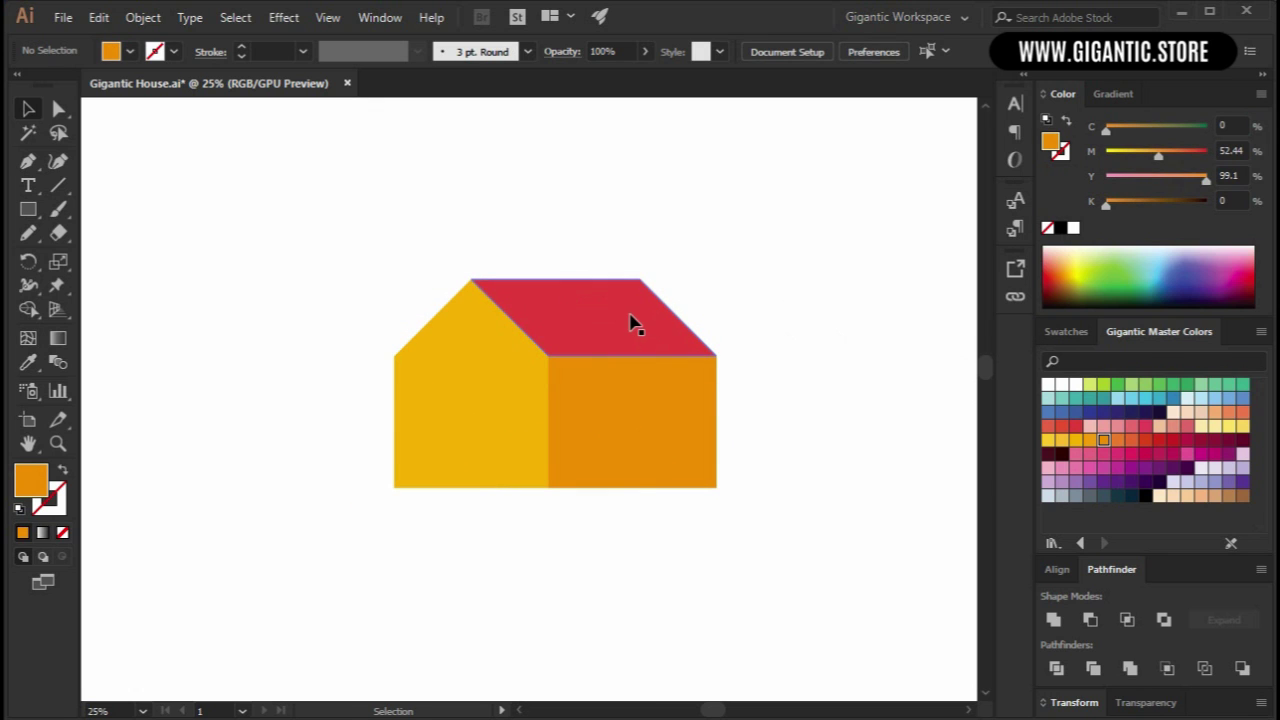
# Paste a copy of the yellow house front in place on top and fill it light red (M 76.08, Y 74.12).
pyautogui.click(493, 390)
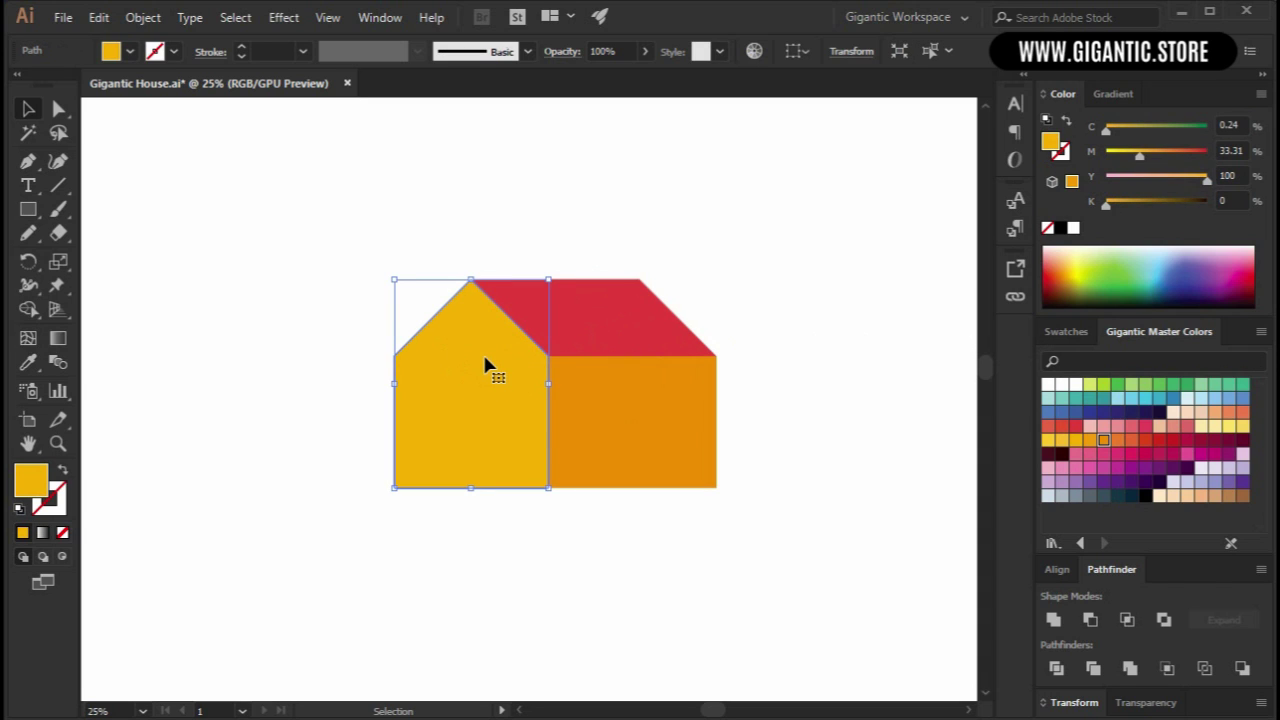
pyautogui.hotkey('ctrl', 'c')
pyautogui.press('a')
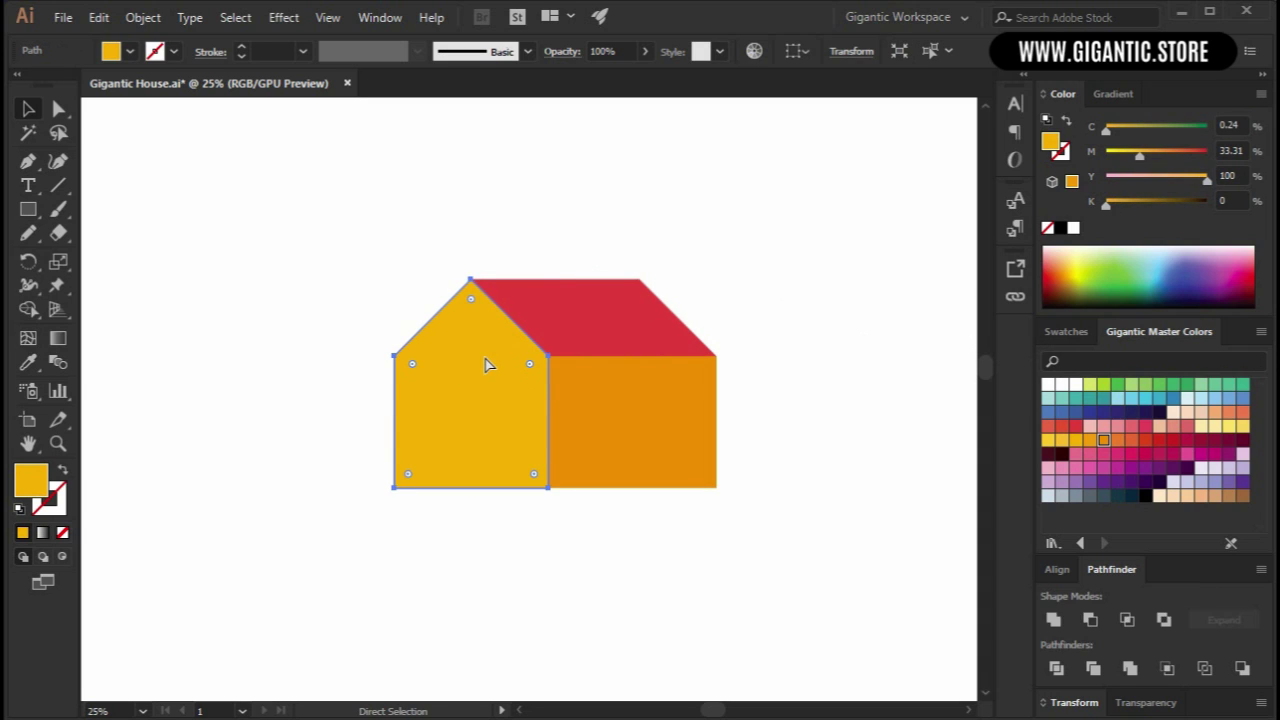
pyautogui.hotkey('ctrl', 'f')
pyautogui.press('v')
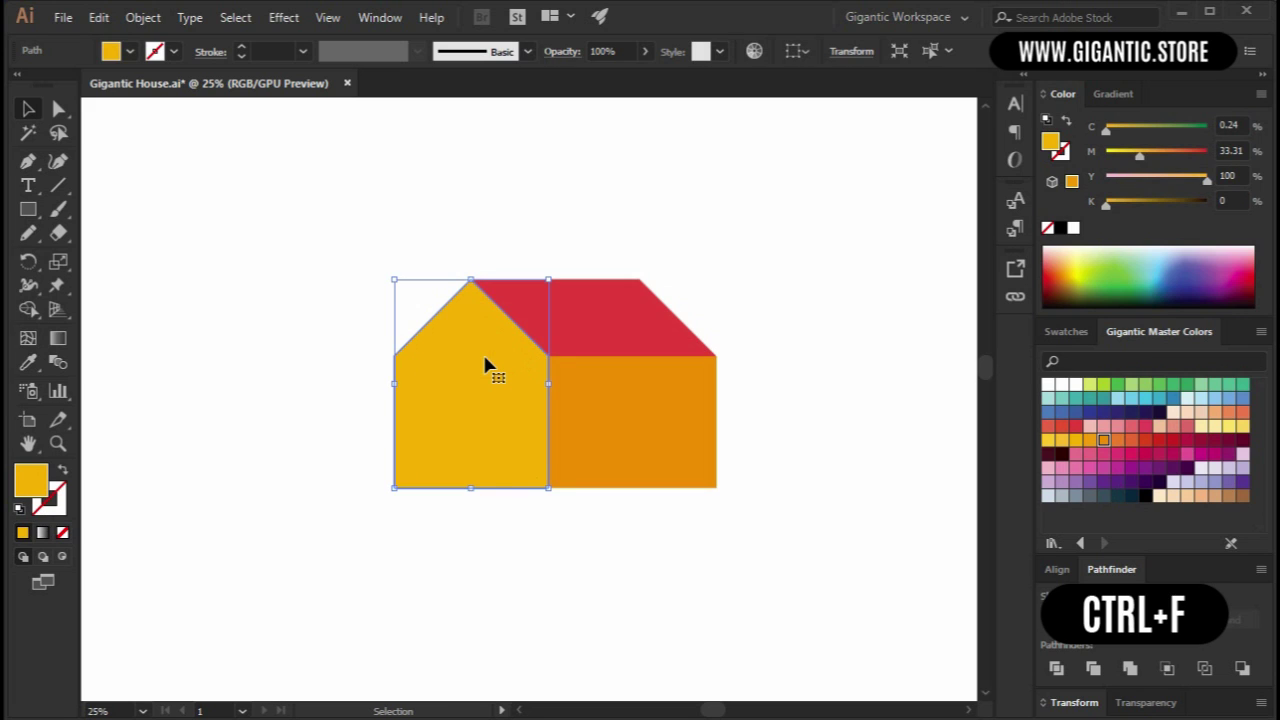
pyautogui.click(1047, 425)
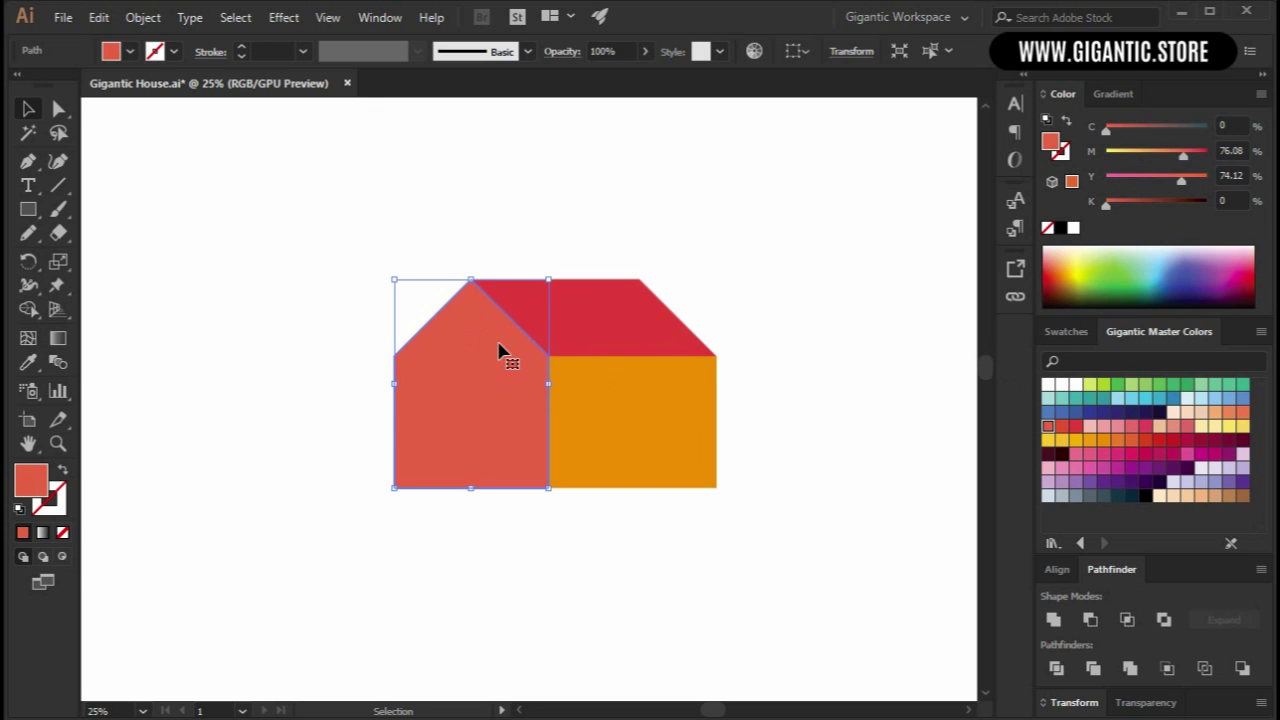
# Paste a copy of the light red house front in place and nudge the copy slightly downward.
pyautogui.press('a')
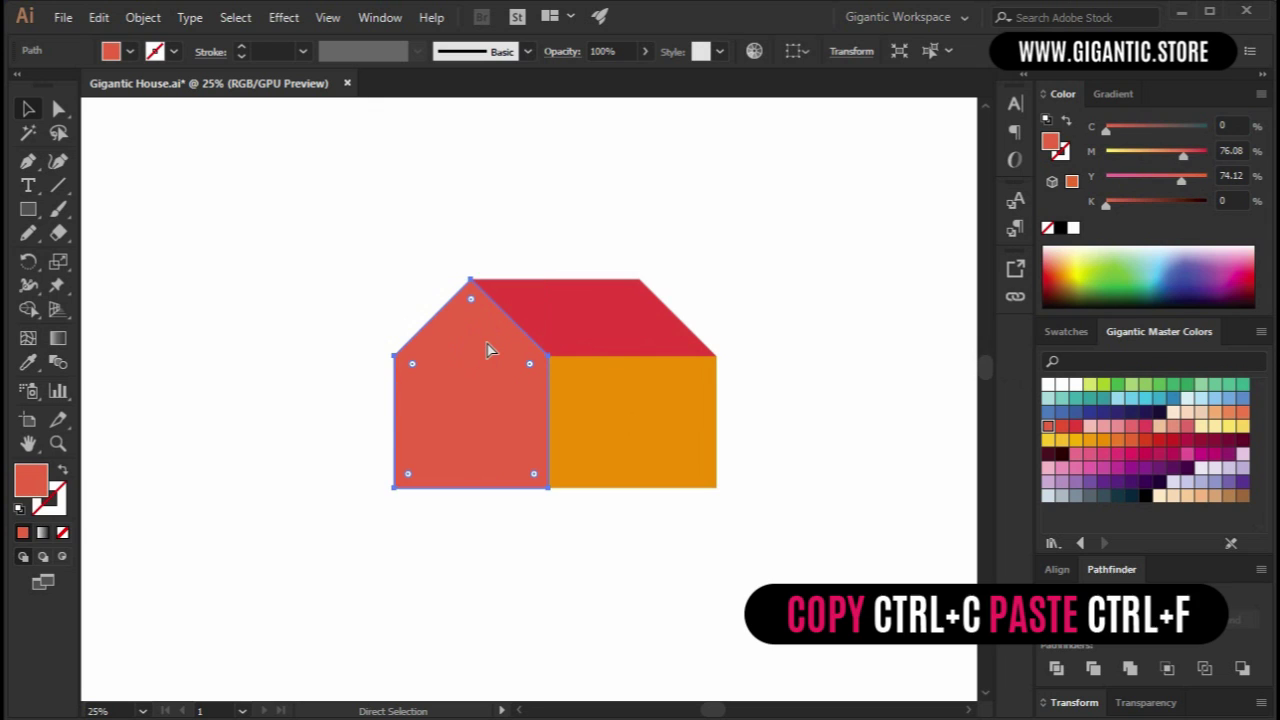
pyautogui.press('v')
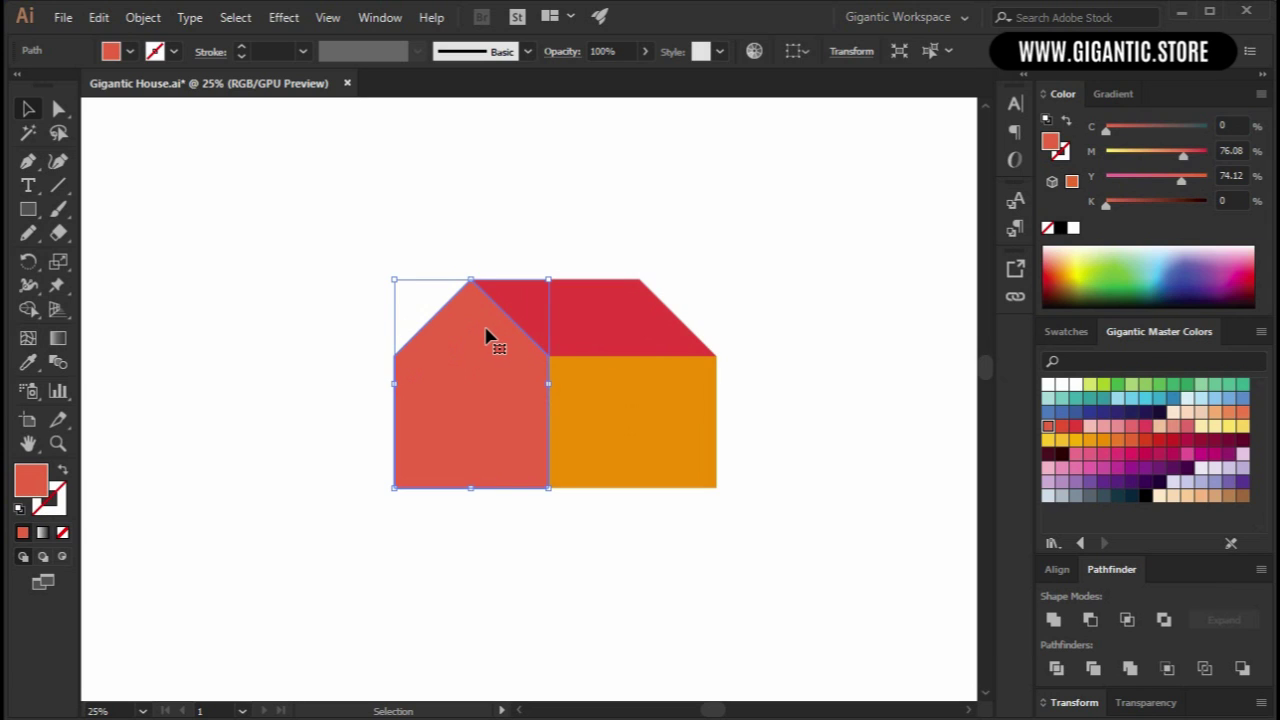
pyautogui.press('Down')
pyautogui.press('Down')
pyautogui.press('Down')
pyautogui.press('Down')
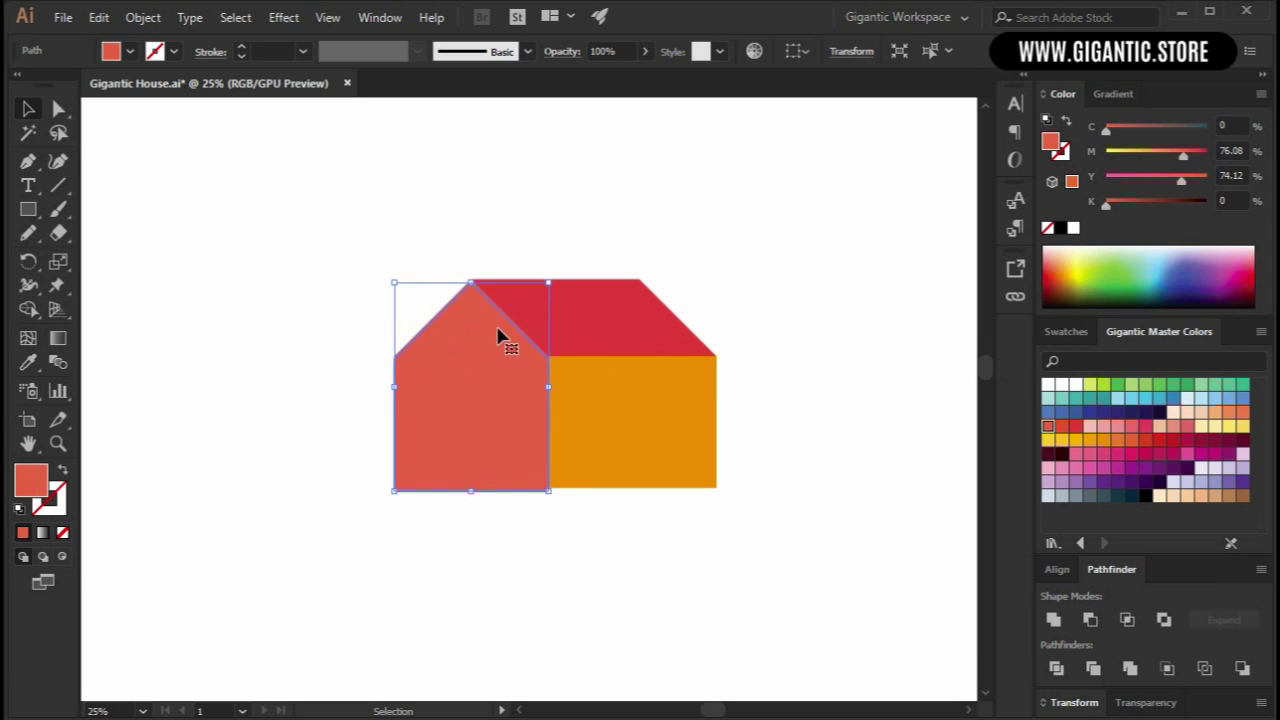
pyautogui.press('Down')
pyautogui.press('Down')
pyautogui.press('Down')
pyautogui.press('Down')
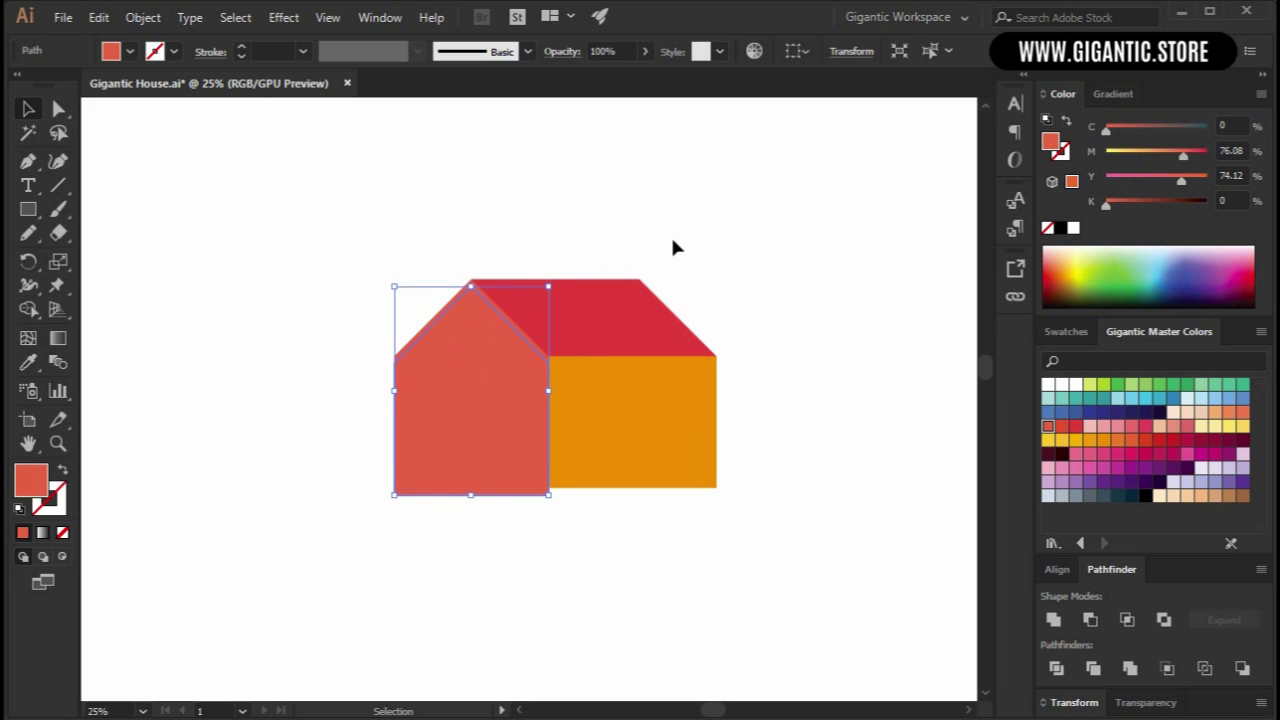
pyautogui.press('Down')
pyautogui.press('Down')
pyautogui.press('Down')
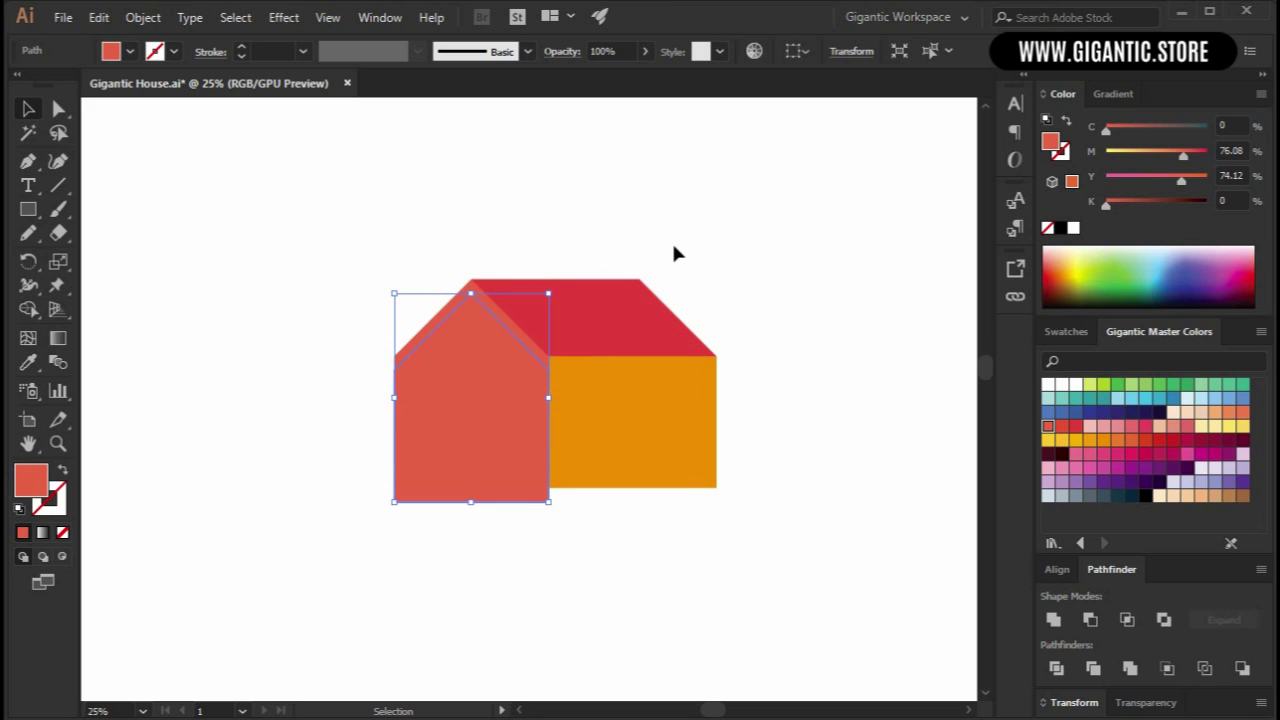
# Subtract the lowered copy from the original light red front with Minus Front, then deselect the shape.
pyautogui.click(518, 336)
pyautogui.hotkey('ctrl', '=')
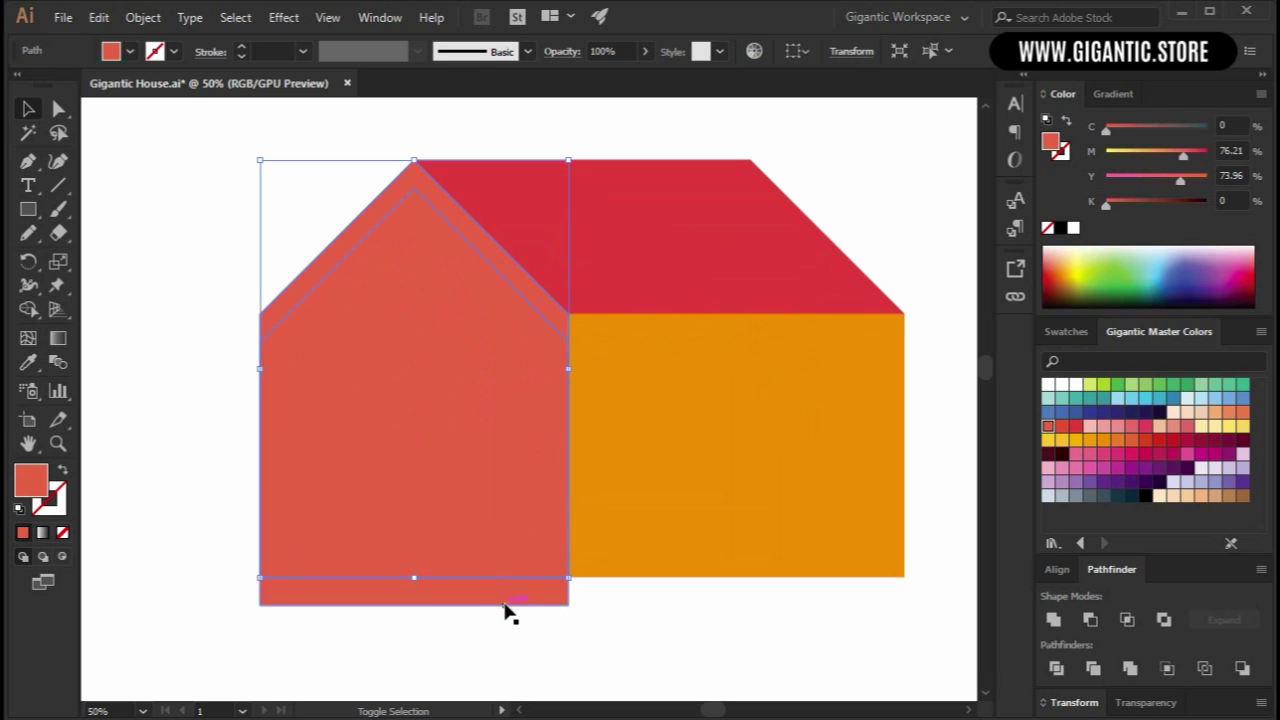
pyautogui.keyDown('shift'); pyautogui.click(506, 605); pyautogui.keyUp('shift')
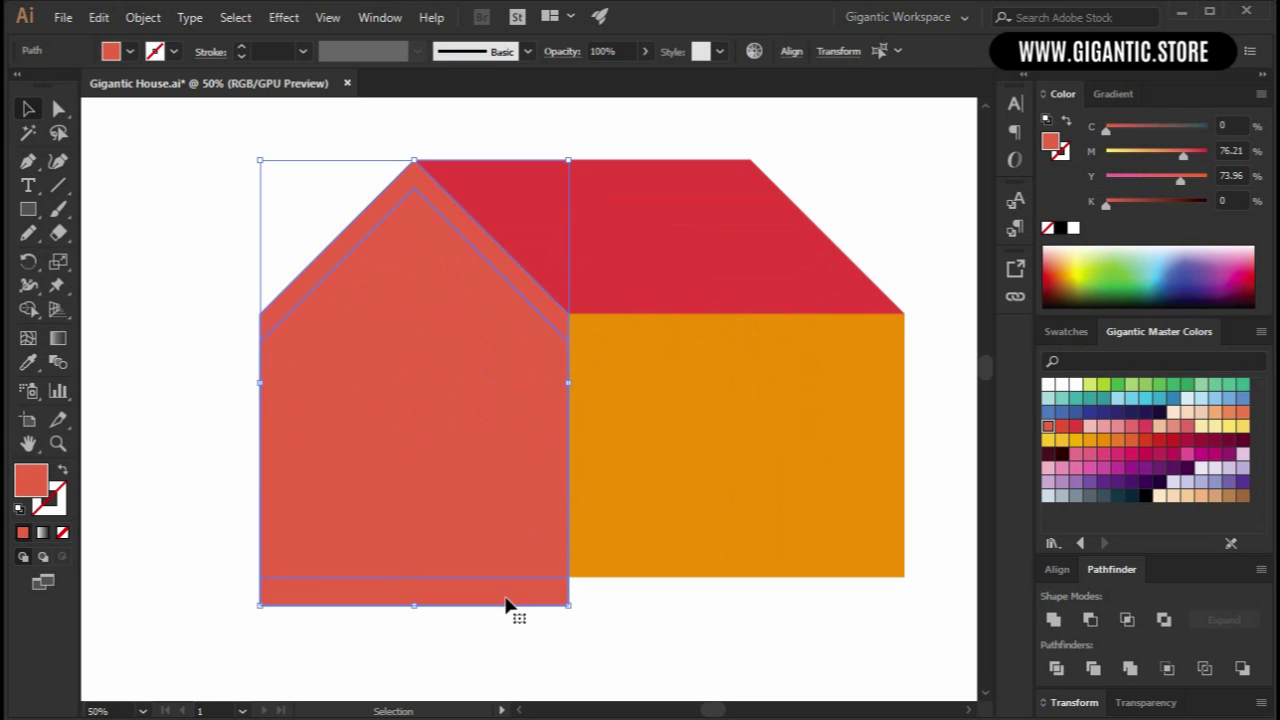
pyautogui.click(1090, 620)
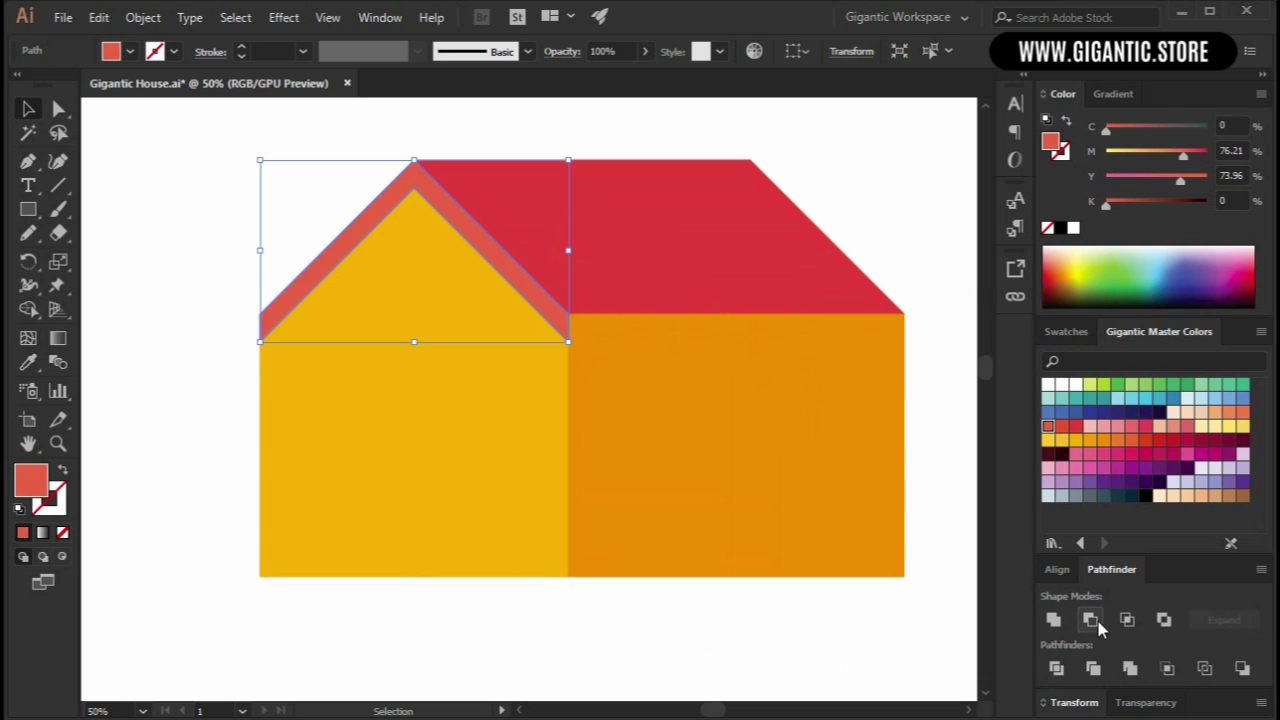
pyautogui.click(655, 665)
# Draw a thin horizontal rectangle directly under the red roof, spanning the side wall and as tall as the gable trim's end.
pyautogui.scroll(1, 628, 640)
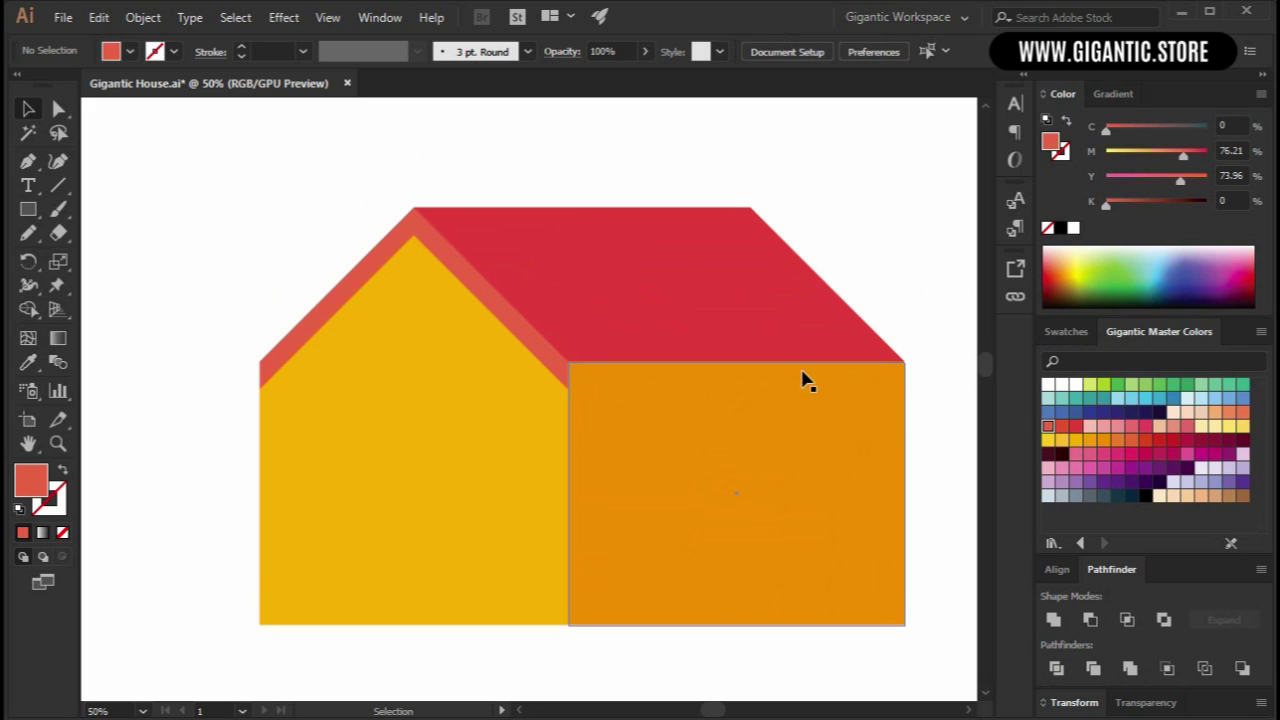
pyautogui.press('m')
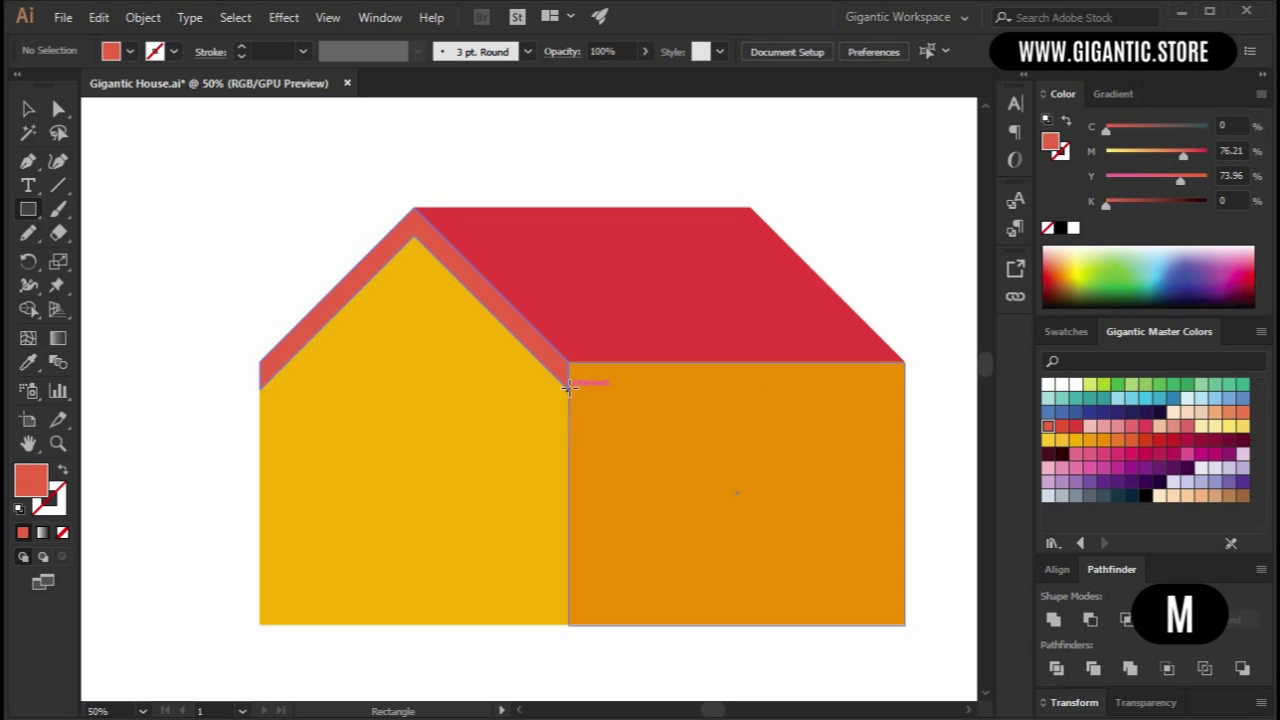
pyautogui.moveTo(568, 388); pyautogui.dragTo(905, 361)
# Sample the roof's red for the thin rectangle, darken it to M 100, Y 86, K 21, and deselect it.
pyautogui.press('i')
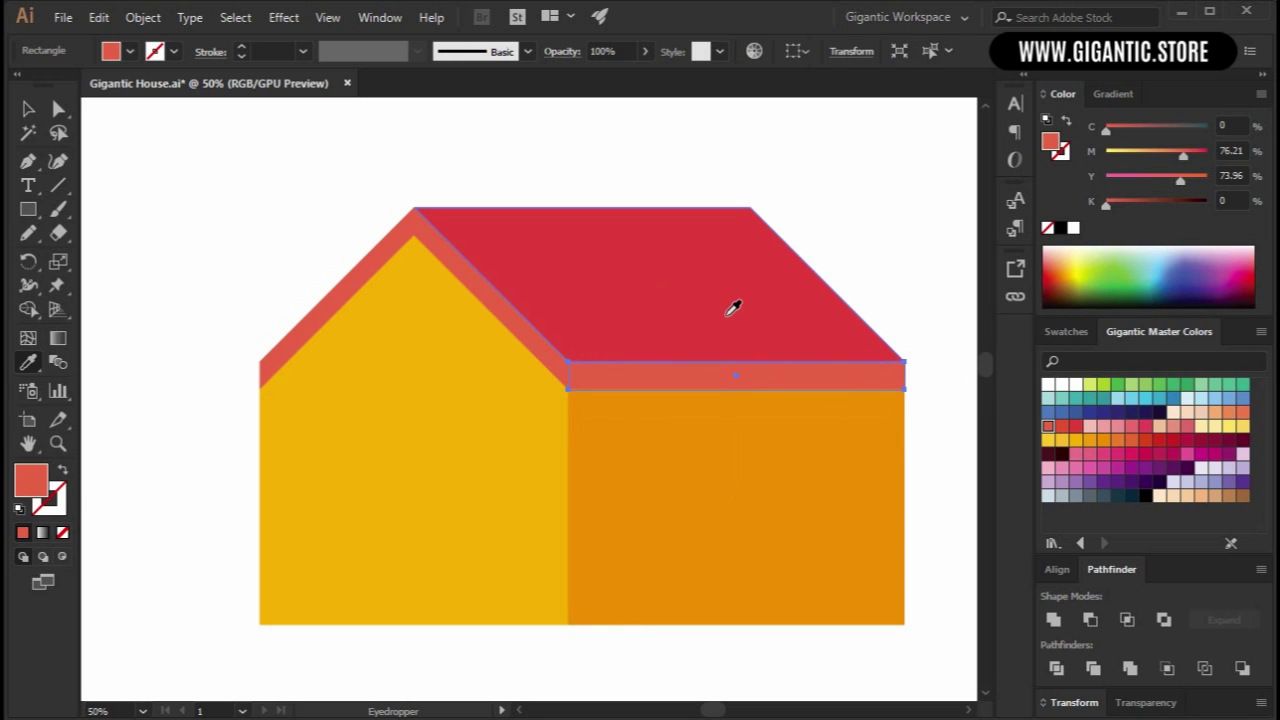
pyautogui.click(733, 308)
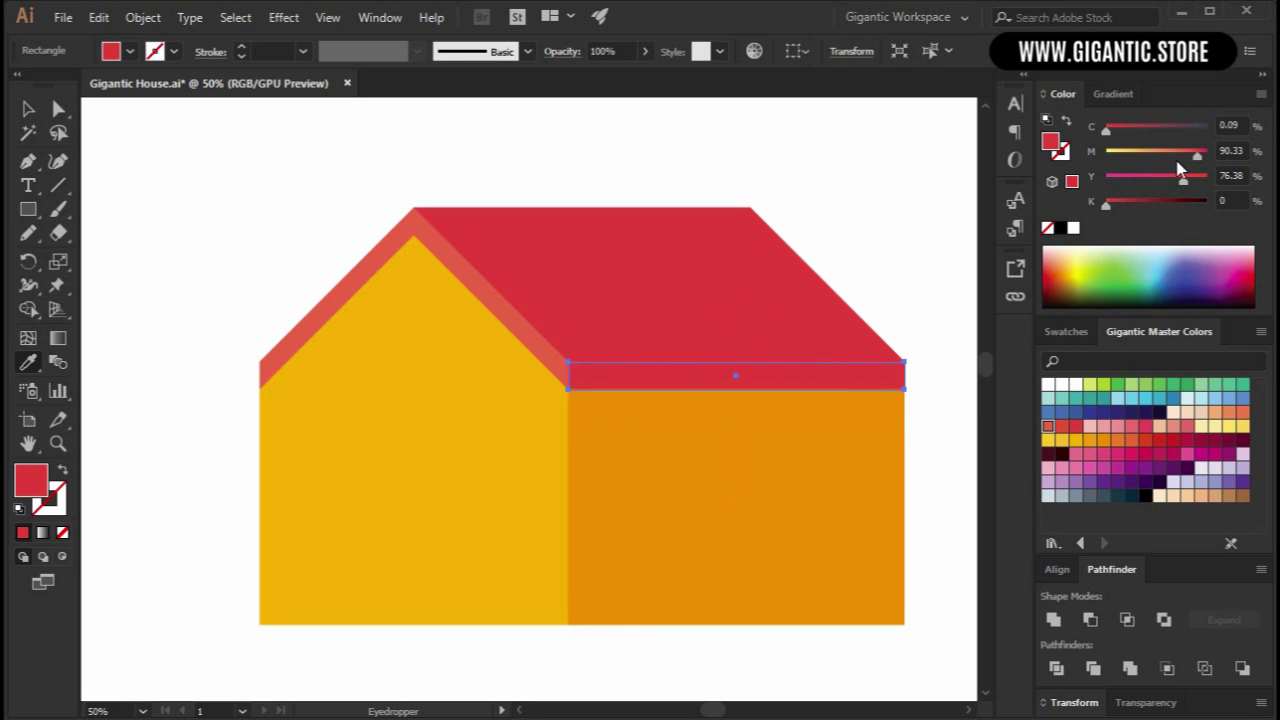
pyautogui.moveTo(1198, 157); pyautogui.dragTo(1207, 157)
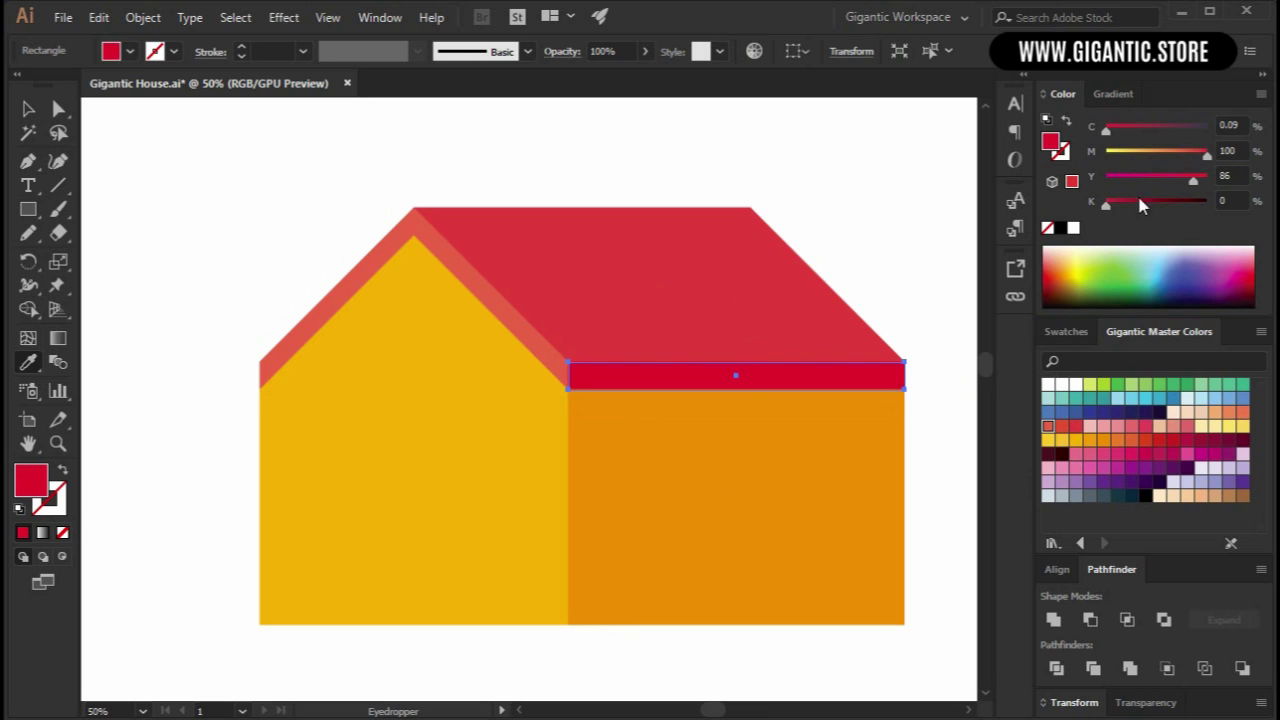
pyautogui.moveTo(1123, 207); pyautogui.dragTo(1135, 205)
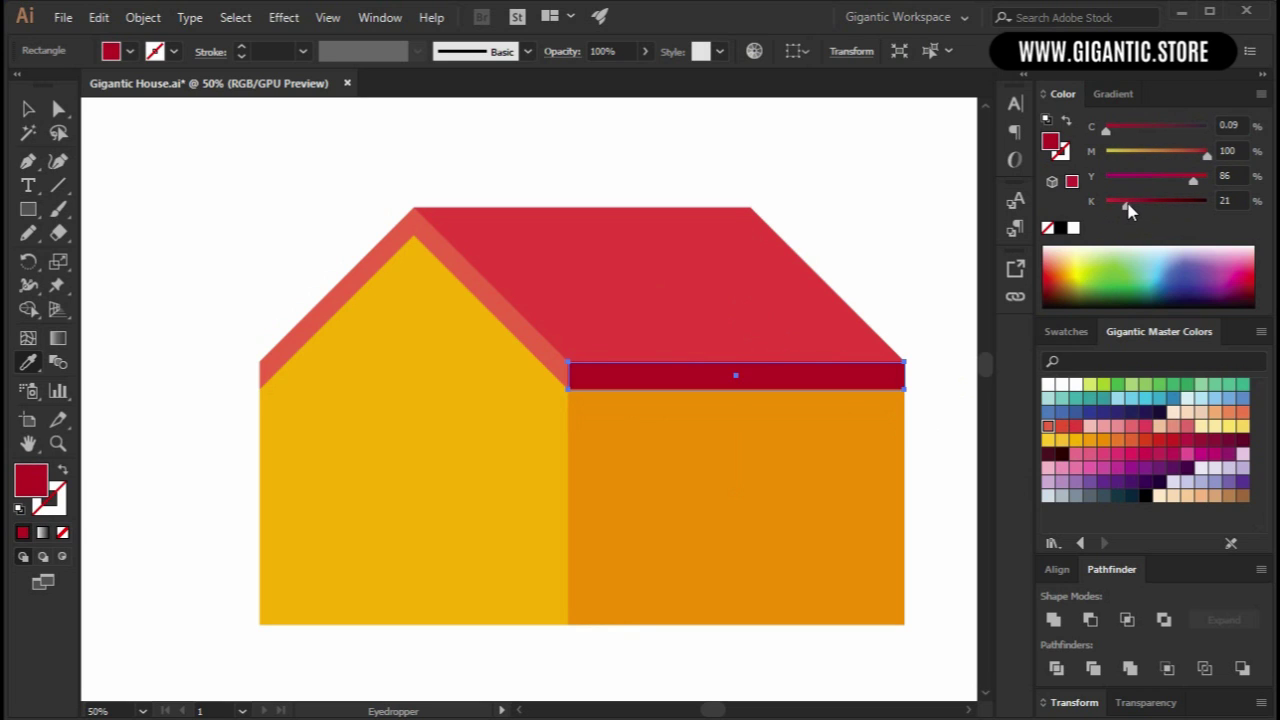
pyautogui.click(28, 109)
pyautogui.click(314, 141)
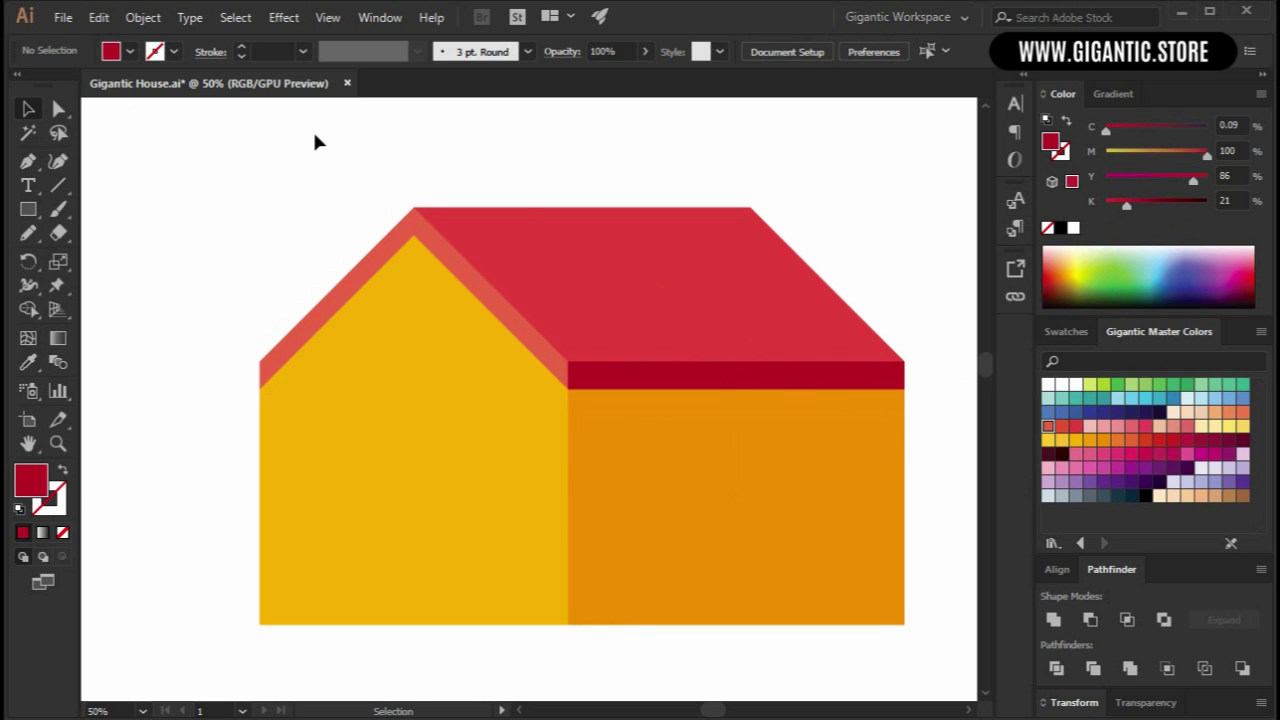
# Copy the light red gable trim and dark red strip in place, then nudge the copies down to sit directly beneath the originals.
pyautogui.click(337, 302)
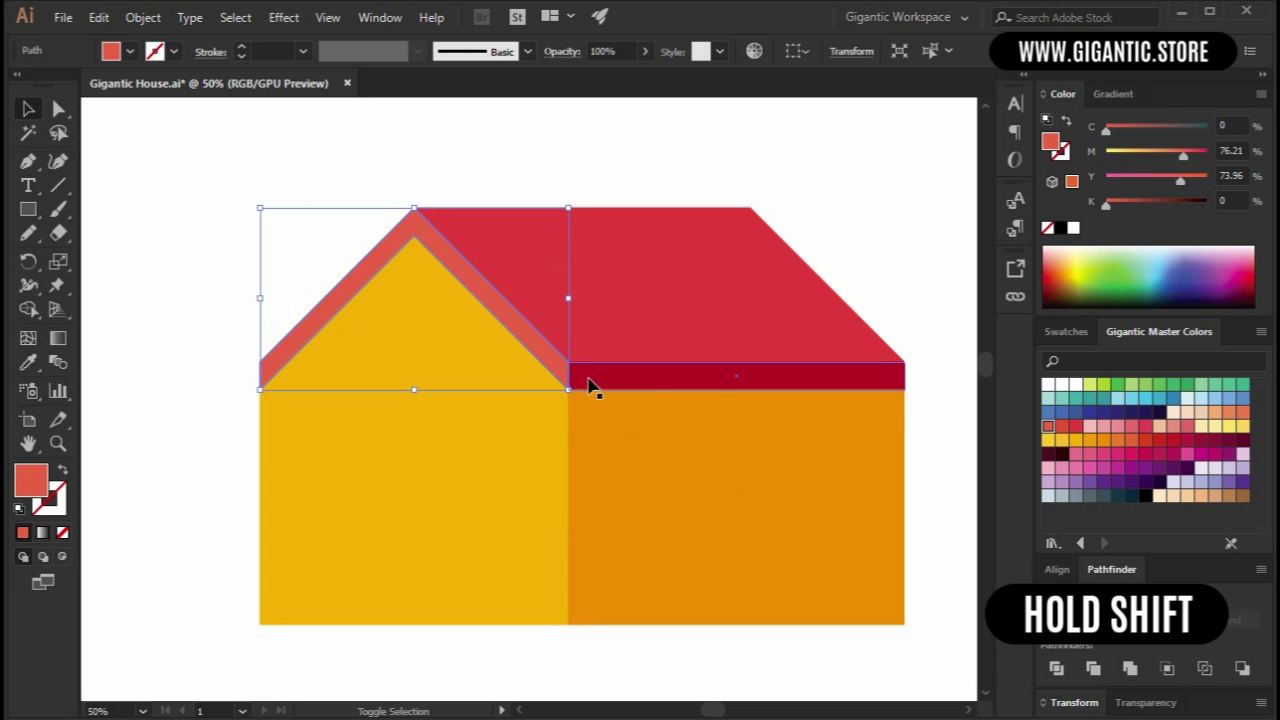
pyautogui.keyDown('shift'); pyautogui.click(640, 384); pyautogui.keyUp('shift')
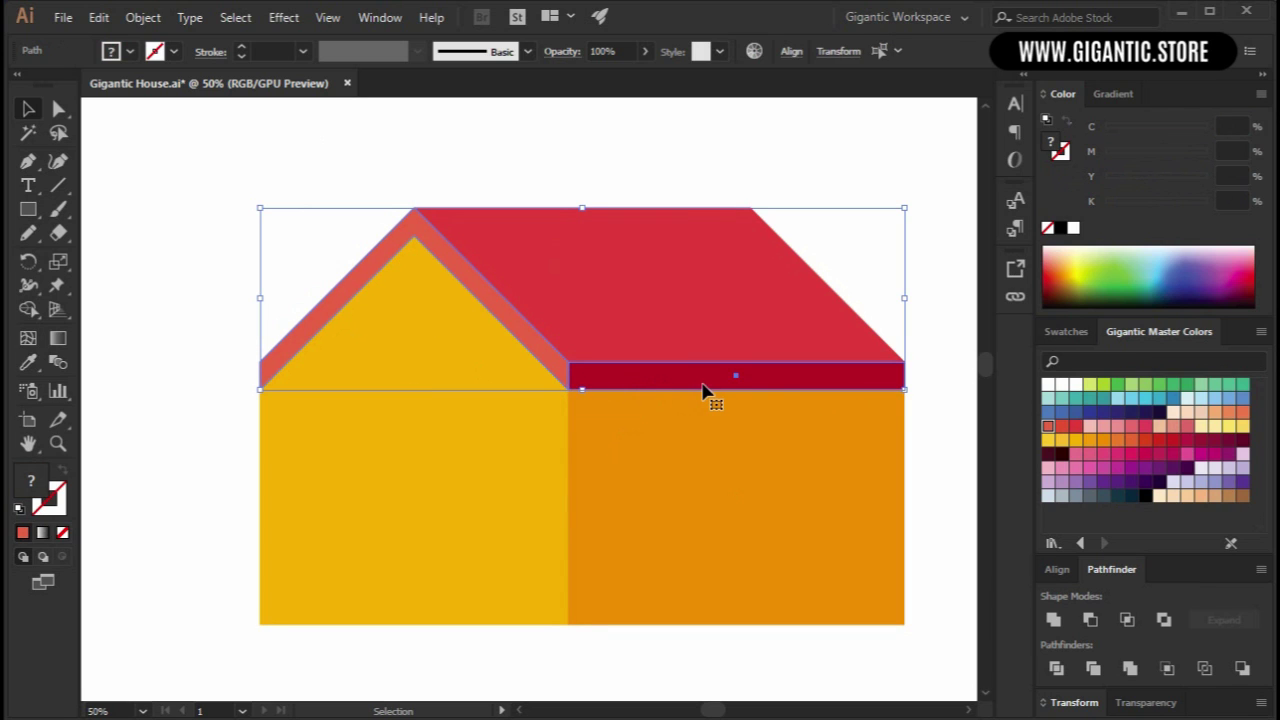
pyautogui.press('a')
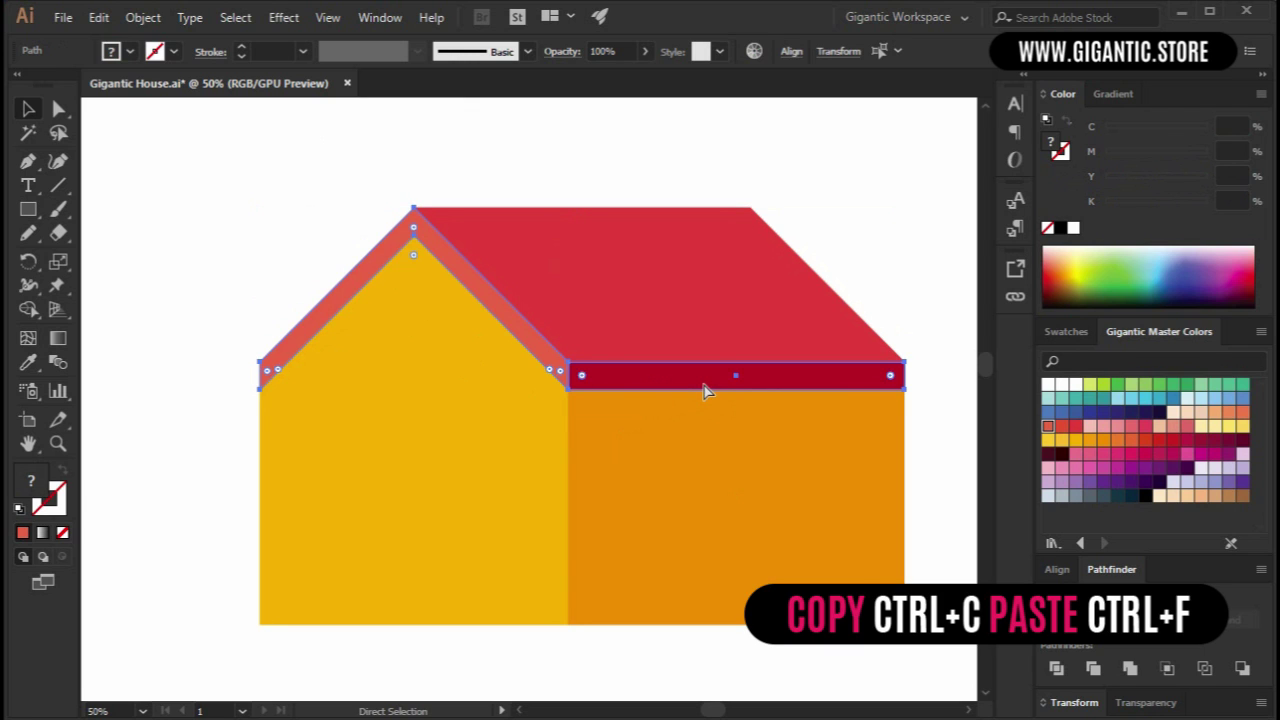
pyautogui.press('v')
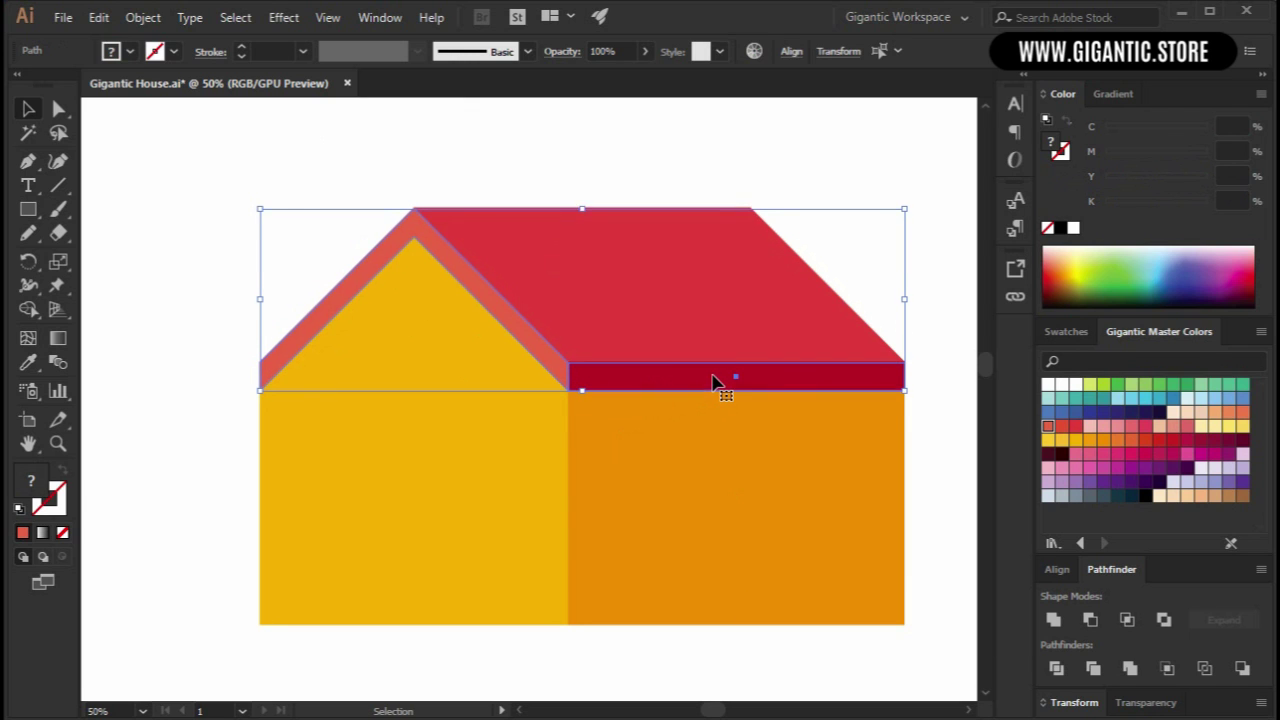
pyautogui.press('Down')
pyautogui.press('Down')
pyautogui.press('Down')
pyautogui.press('Down')
pyautogui.press('Down')
pyautogui.press('Down')
pyautogui.press('Down')
pyautogui.press('Down')
pyautogui.press('Down')
pyautogui.press('Down')
pyautogui.press('Down')
pyautogui.press('Down')
pyautogui.press('Down')
pyautogui.press('Down')
pyautogui.press('Down')
pyautogui.press('Down')
pyautogui.press('Down')
pyautogui.press('Down')
pyautogui.press('Down')
pyautogui.press('Down')
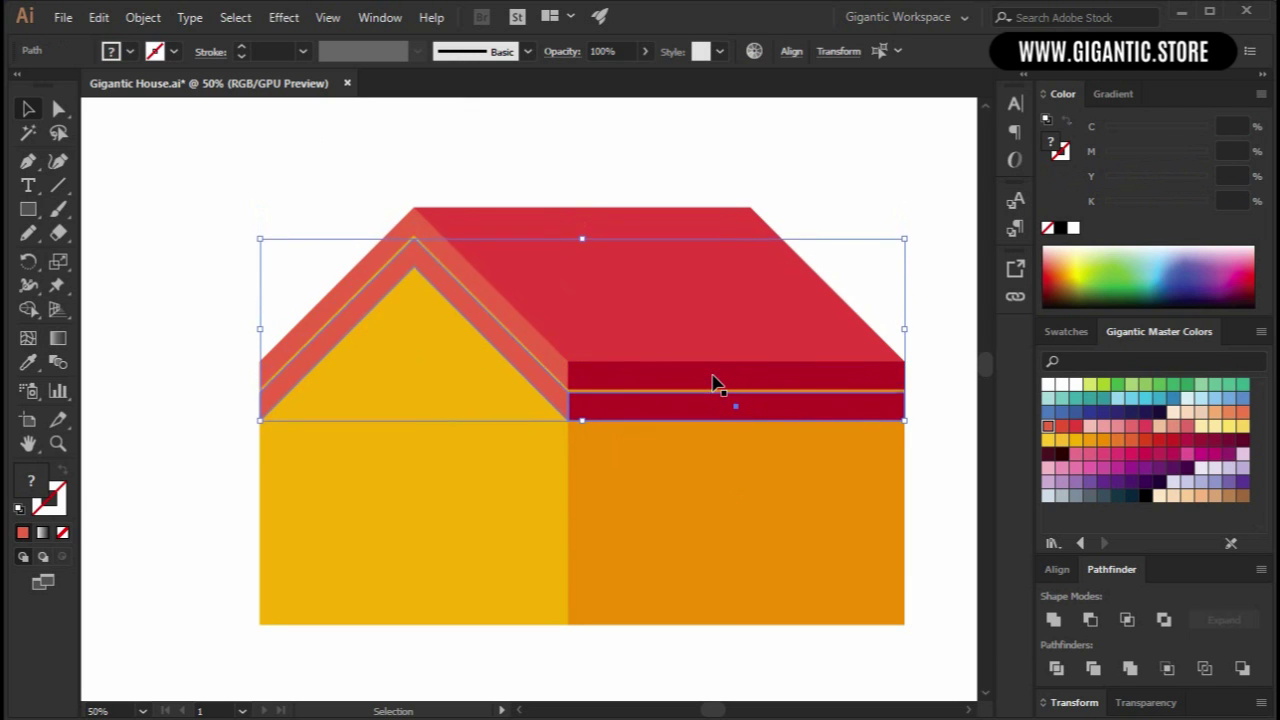
pyautogui.press('Up')
pyautogui.press('Up')
pyautogui.press('Up')
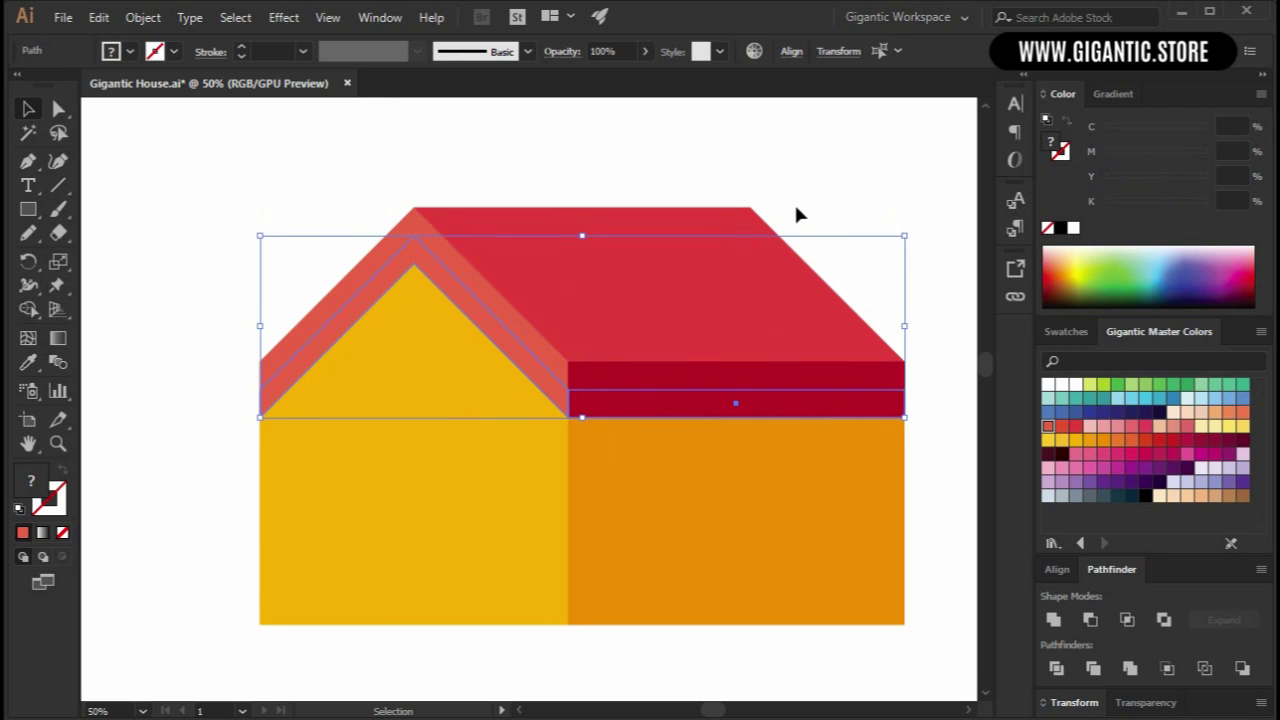
pyautogui.click(797, 213)
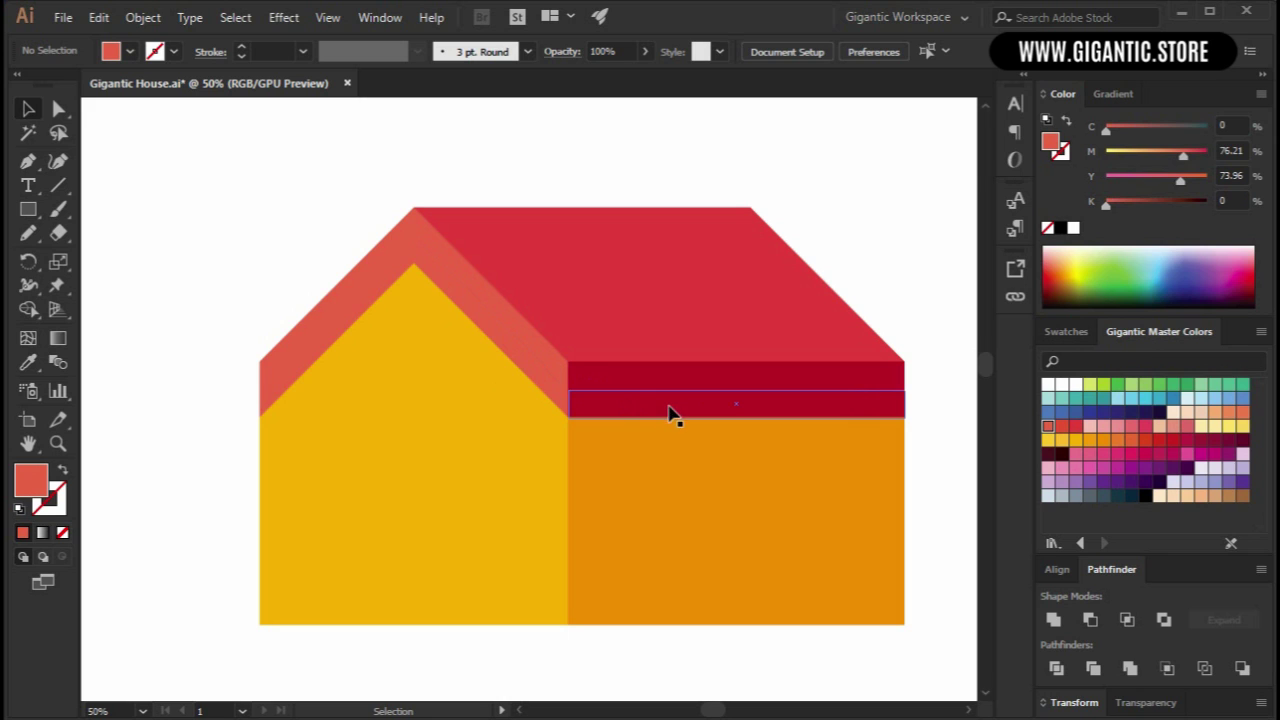
# Fill the lower gable trim copy with the side wall's orange using the Eyedropper.
pyautogui.click(474, 318)
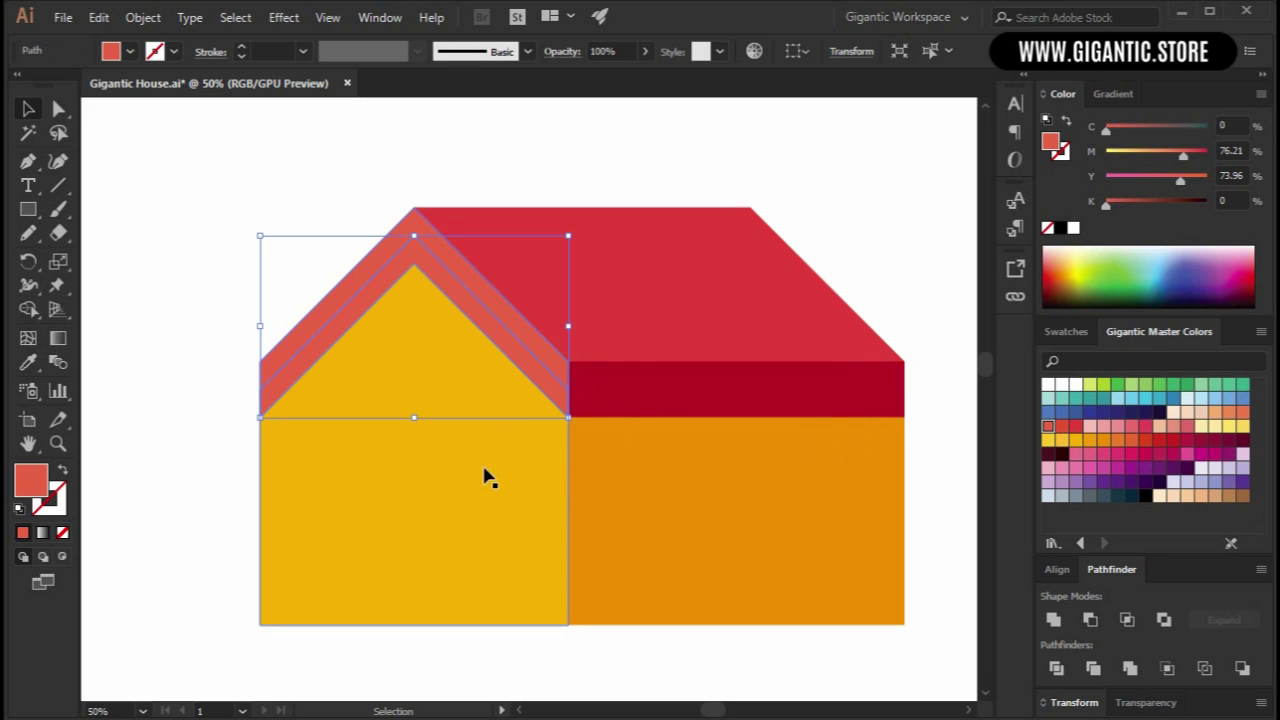
pyautogui.press('i')
pyautogui.click(620, 477)
pyautogui.press('v')
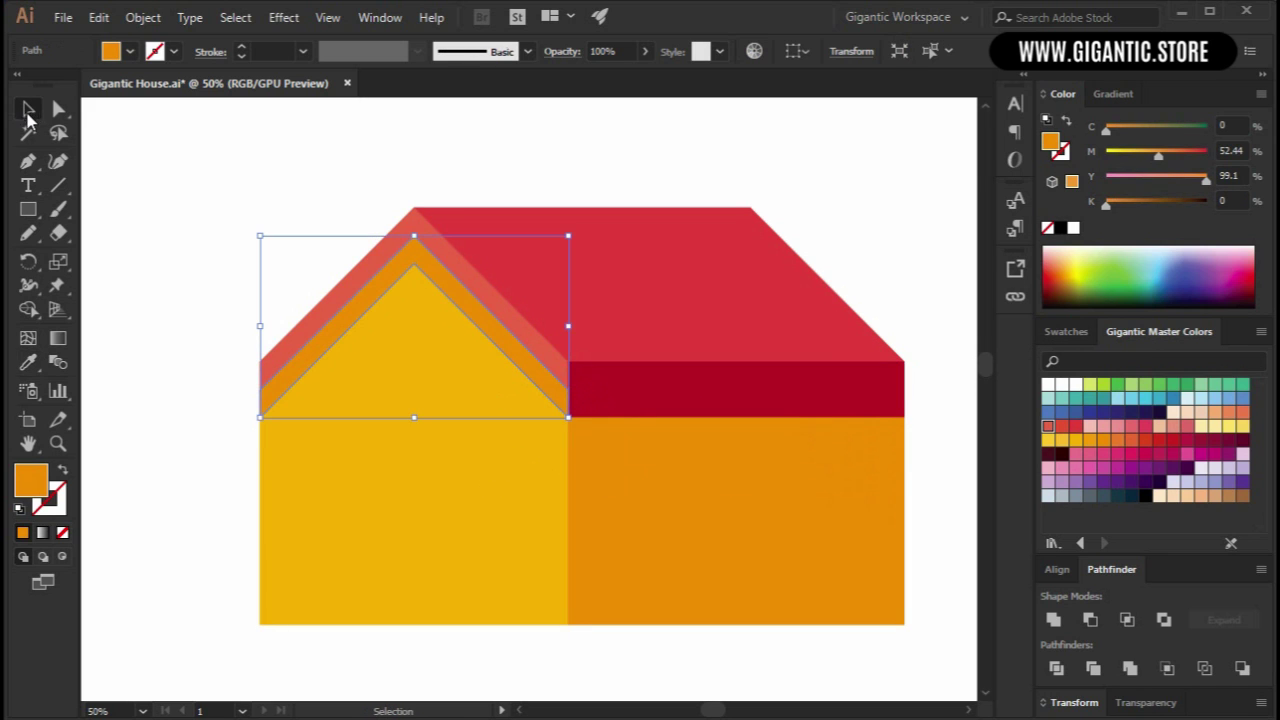
# Sample the side wall's orange for the lower strip, set its magenta to 78%, and deselect it.
pyautogui.click(620, 415)
pyautogui.press('i')
pyautogui.click(671, 466)
pyautogui.moveTo(1158, 157); pyautogui.dragTo(1187, 160)
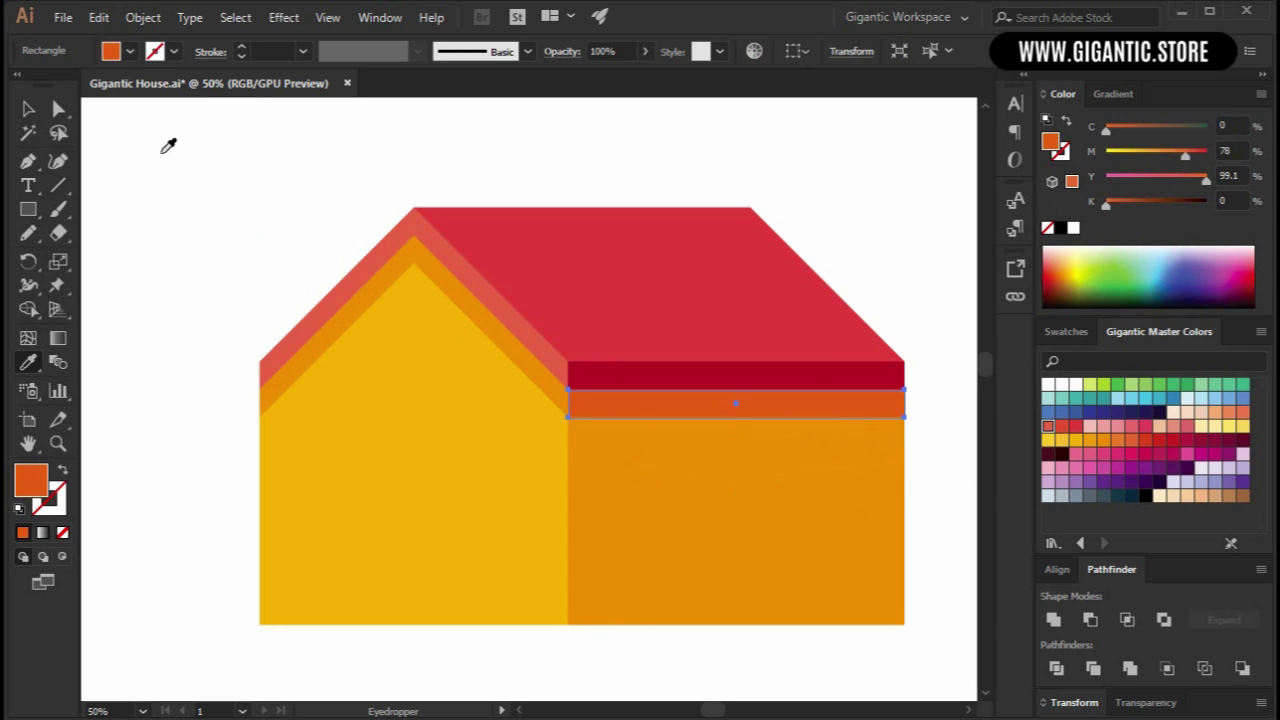
pyautogui.press('v')
pyautogui.click(300, 150)
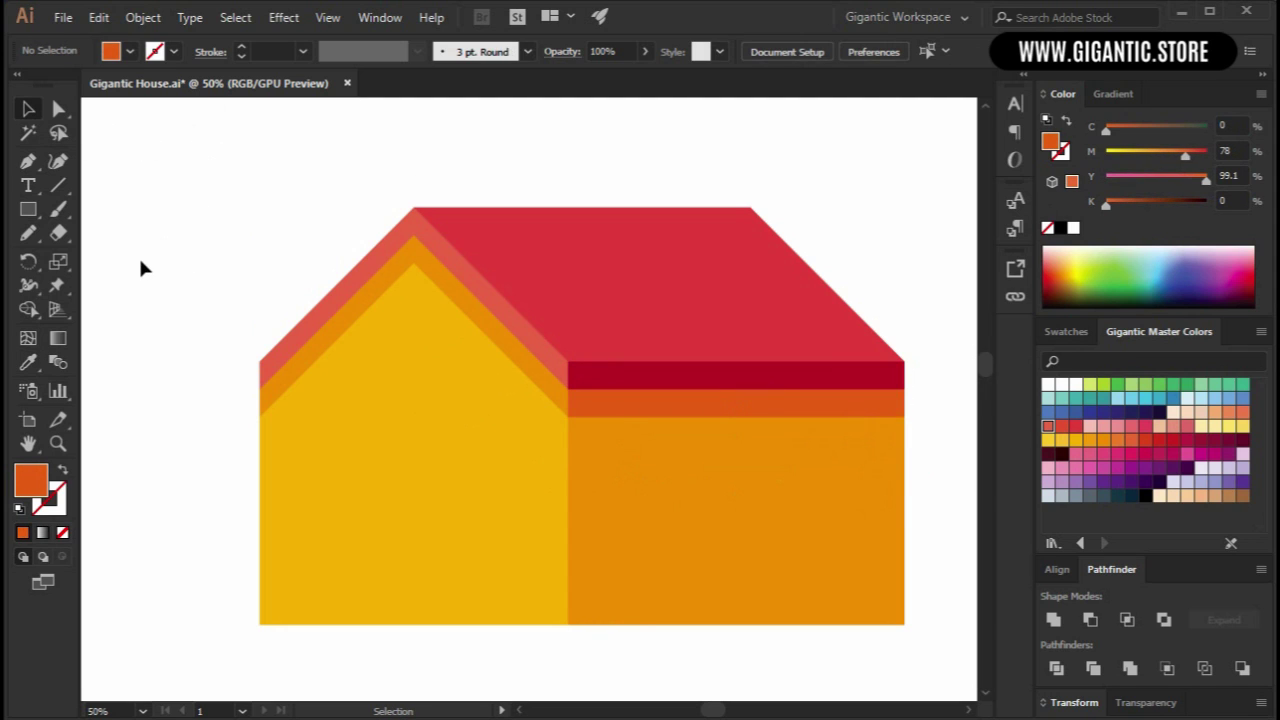
# Narrow the orange side wall and its shadow strip together from their outer end so the roof overhangs them slightly.
pyautogui.scroll(-1, 140, 268)
pyautogui.scroll(-1, 150, 268)
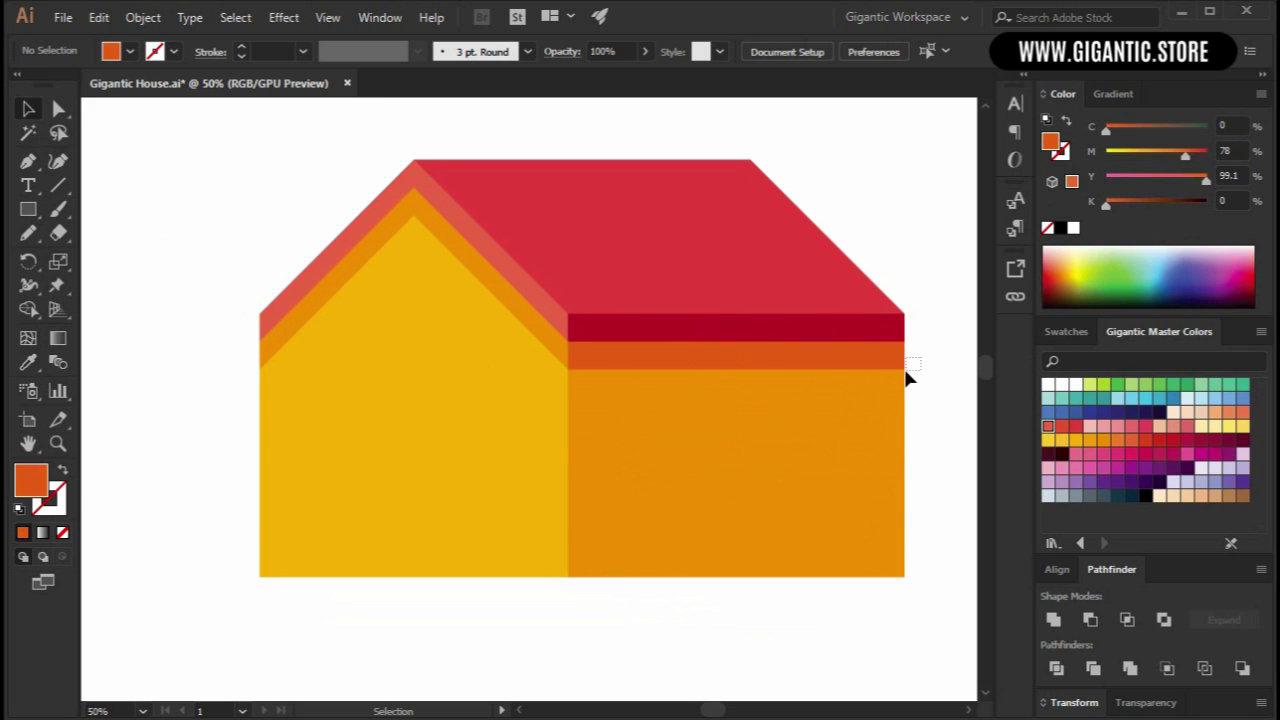
pyautogui.moveTo(906, 372); pyautogui.dragTo(902, 400)
pyautogui.moveTo(907, 448); pyautogui.dragTo(886, 447)
pyautogui.click(937, 447)
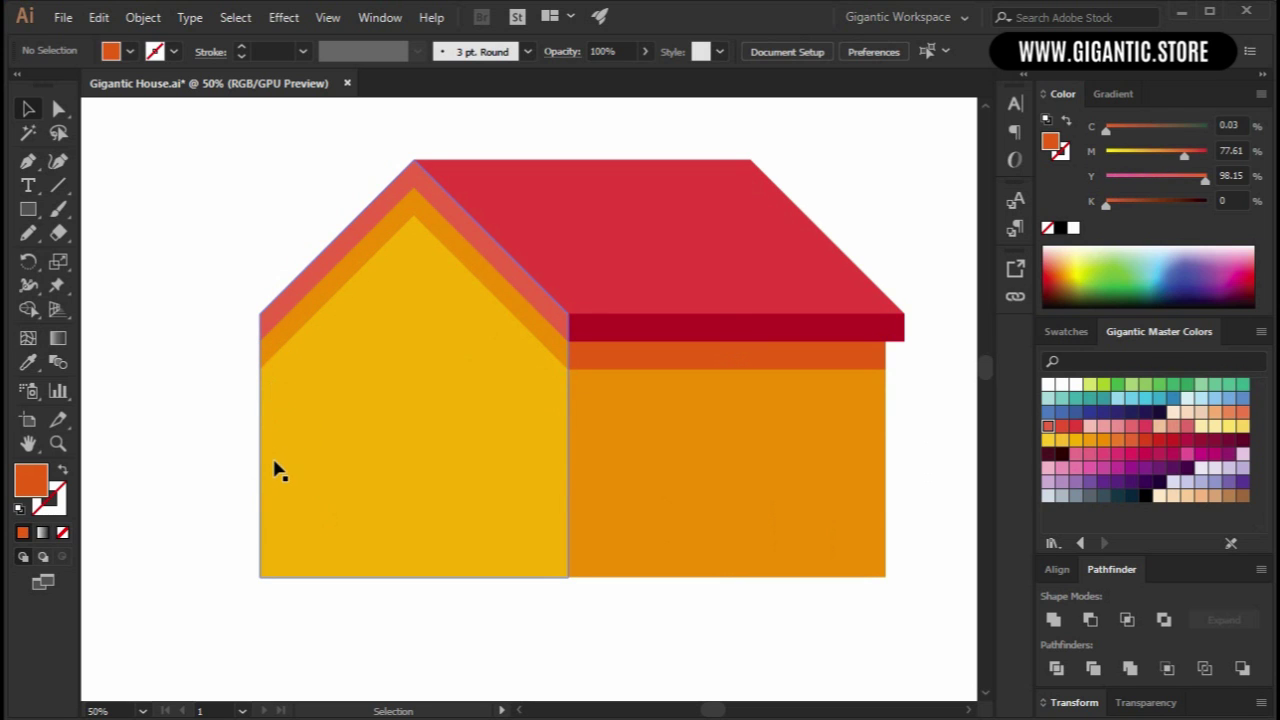
# Draw a tall narrow rectangle overlapping the outer edge of the yellow house front, extending below its base.
pyautogui.press('m')
pyautogui.moveTo(191, 271); pyautogui.dragTo(280, 610)
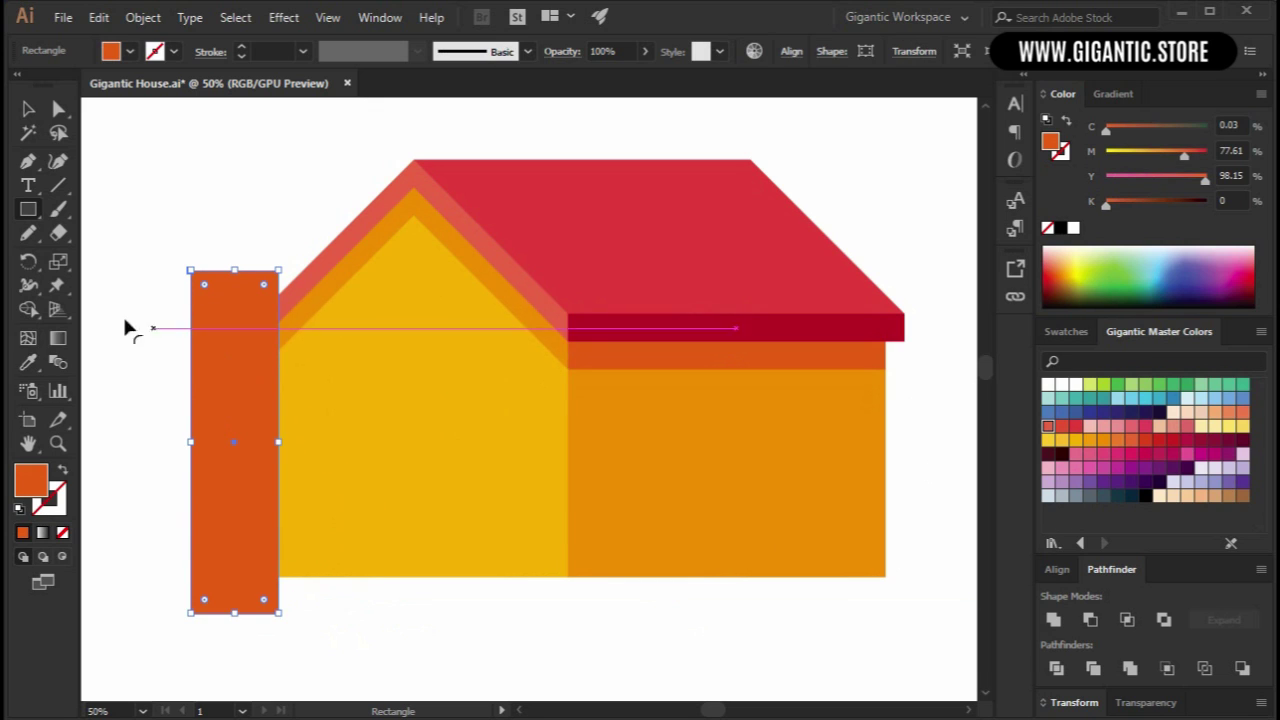
pyautogui.press('v')
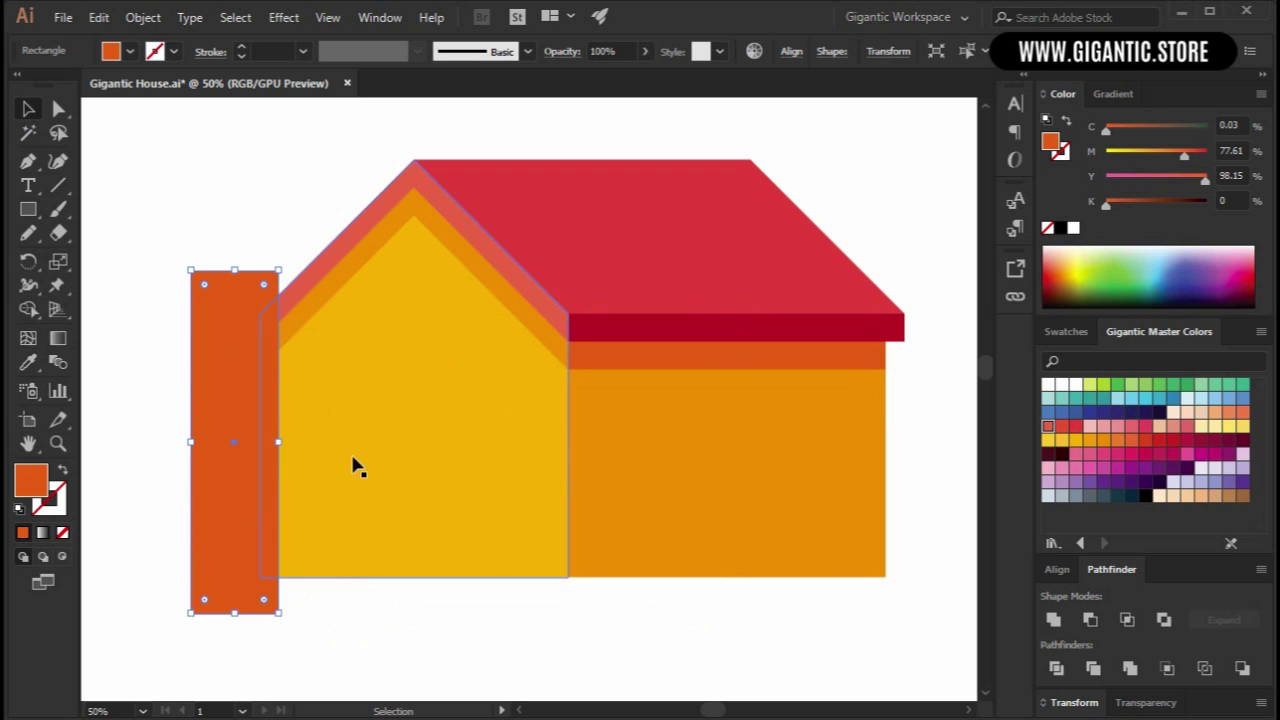
# Select the tall rectangle, the house front and its gable shadow, split them with Divide, and ungroup the pieces.
pyautogui.keyDown('shift'); pyautogui.click(320, 403); pyautogui.keyUp('shift')
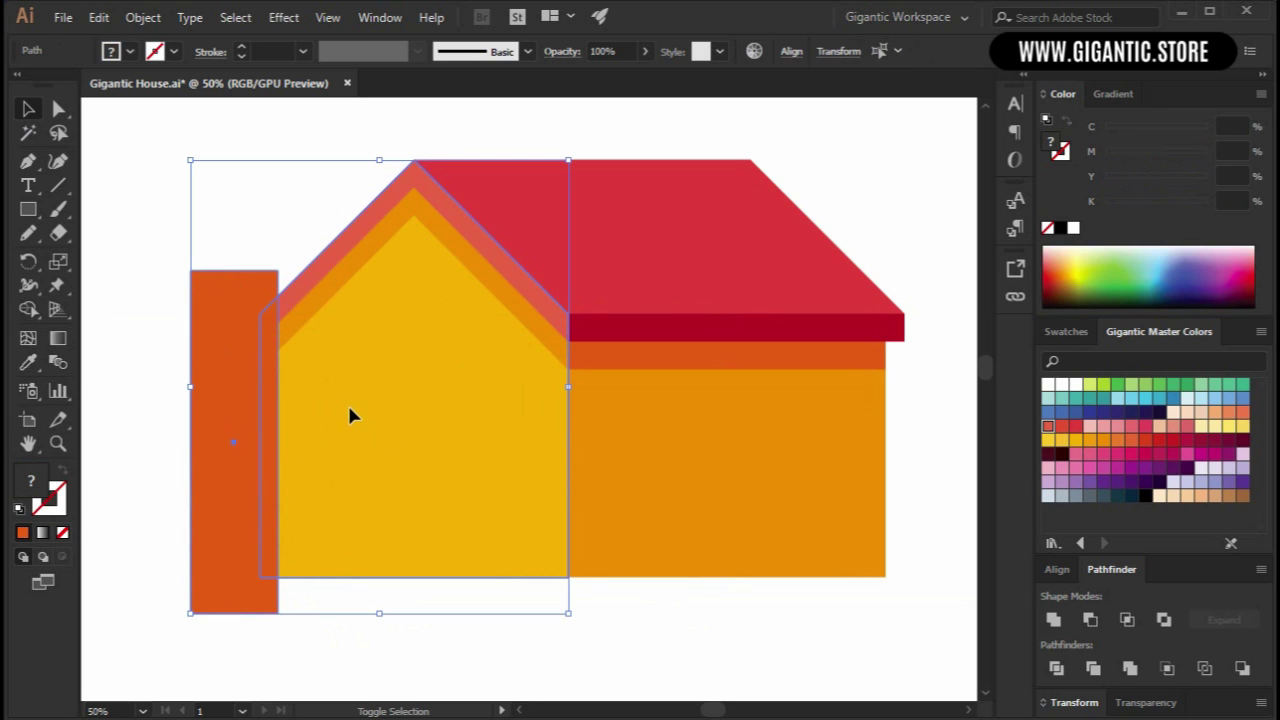
pyautogui.keyDown('shift'); pyautogui.click(291, 314); pyautogui.keyUp('shift')
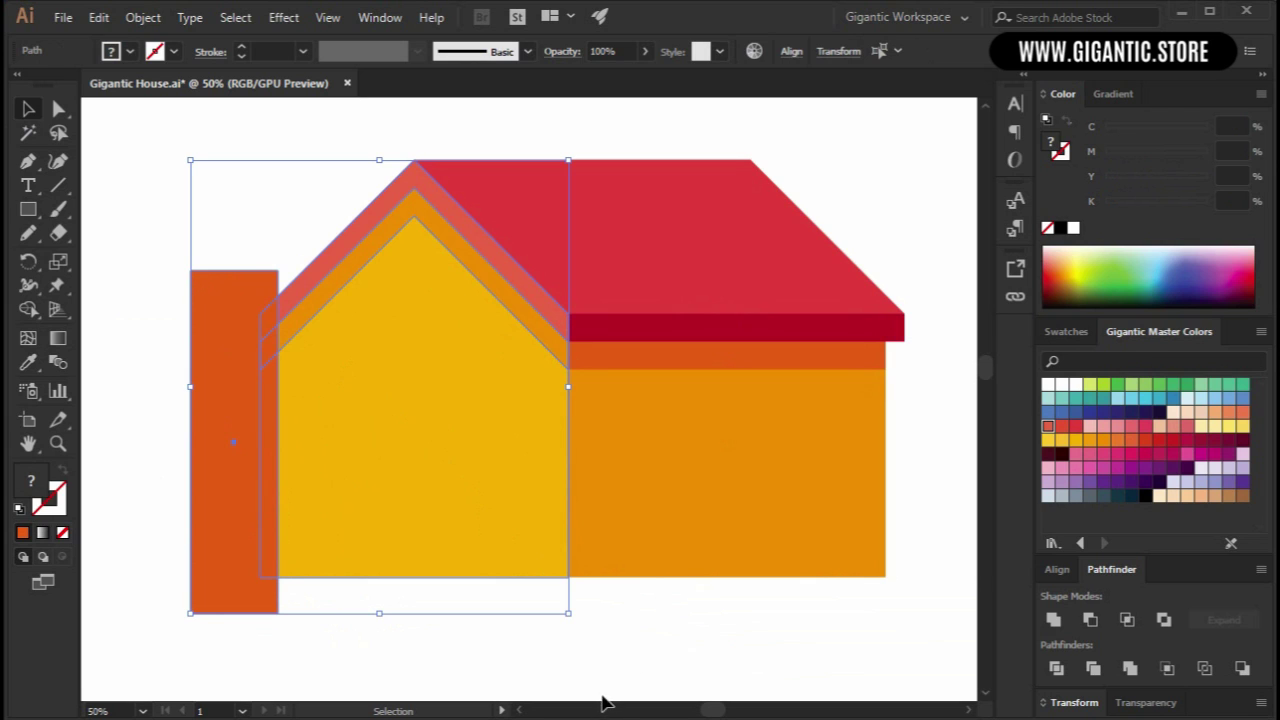
pyautogui.click(391, 228)
pyautogui.keyDown('shift'); pyautogui.click(258, 426); pyautogui.keyUp('shift')
pyautogui.keyDown('shift'); pyautogui.click(380, 437); pyautogui.keyUp('shift')
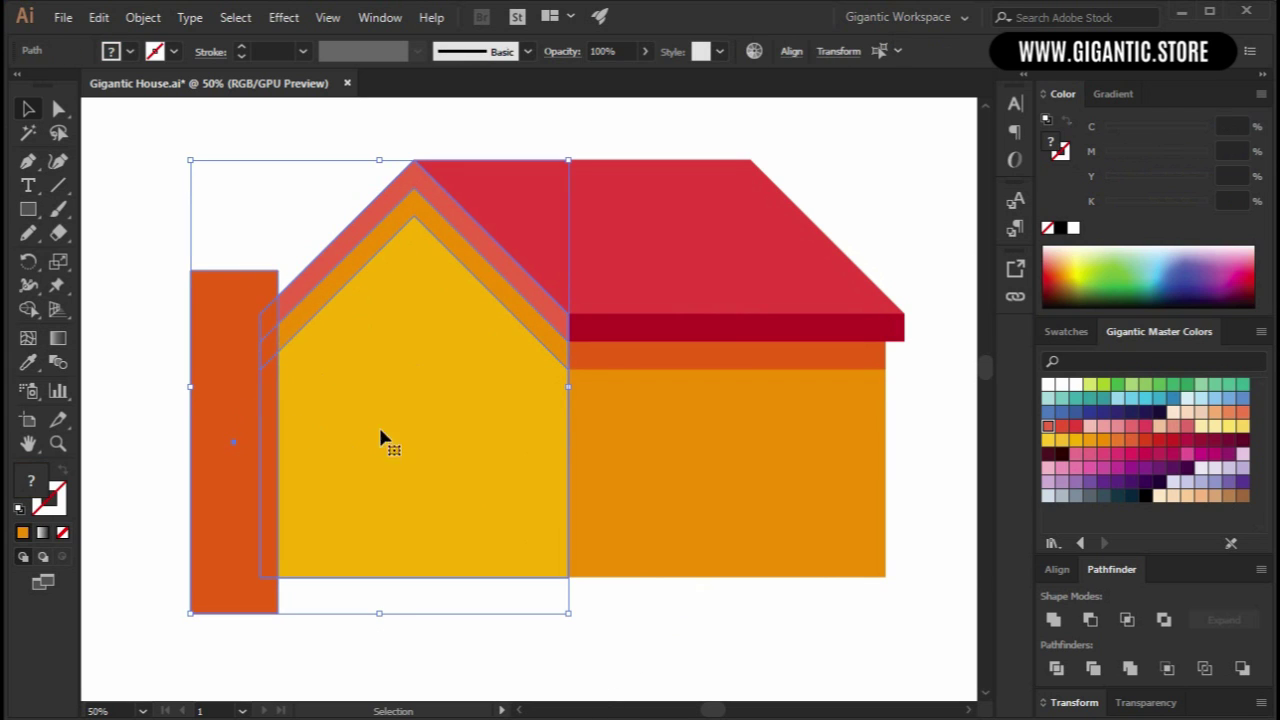
pyautogui.click(1057, 670)
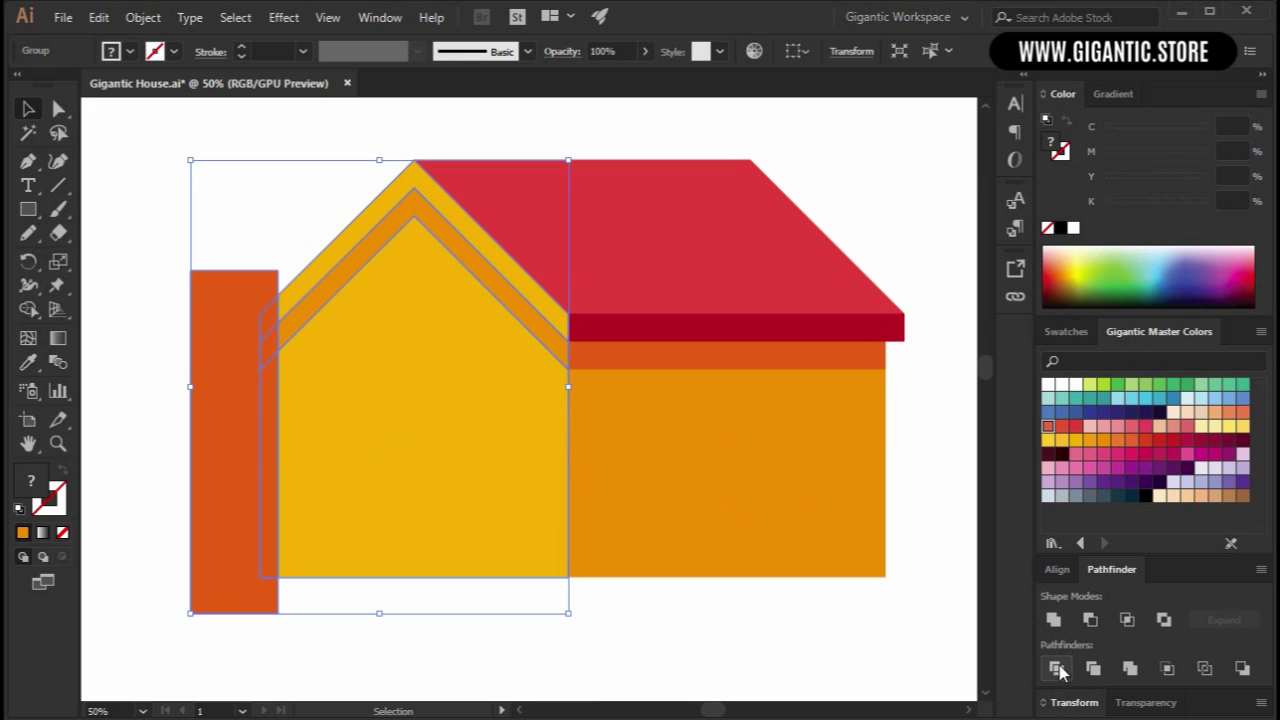
pyautogui.rightClick(370, 310)
pyautogui.click(428, 474)
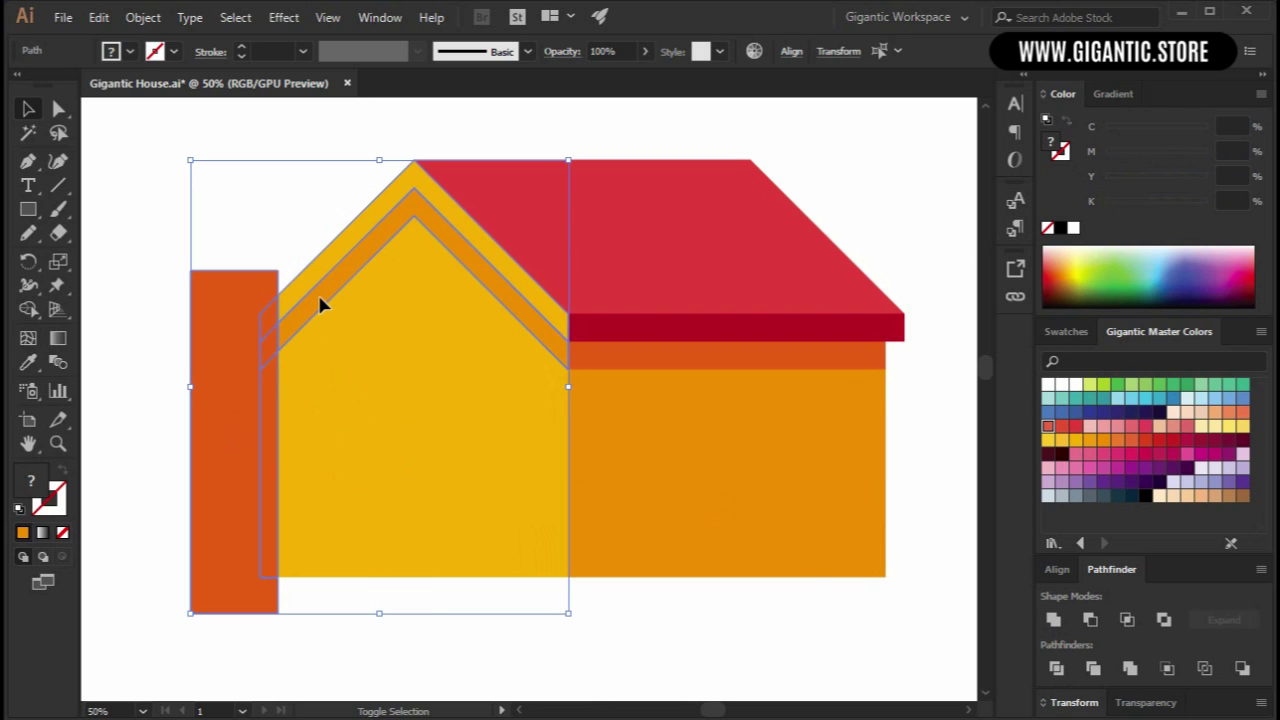
# Delete the tall rectangle and the cut-off outer slivers of the house front and its gable shadow.
pyautogui.press('Delete')
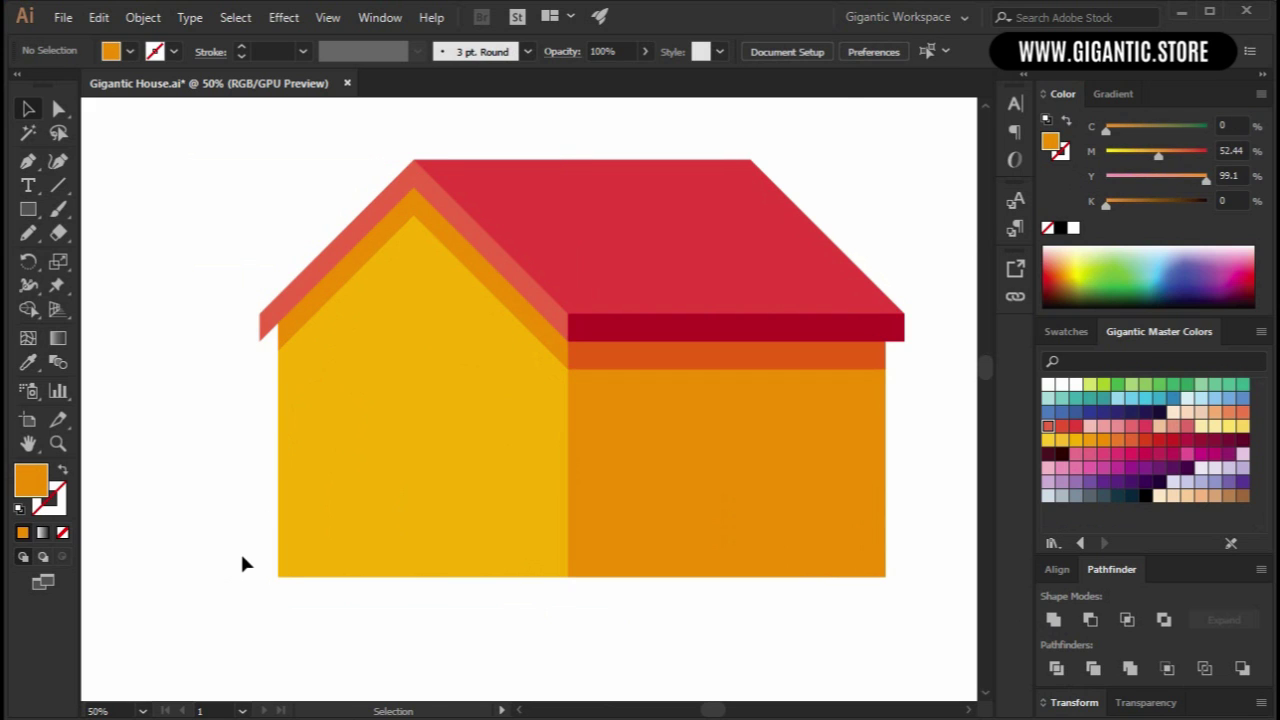
# Draw a small rectangle under the lower end of the gable trim, overlapping the wall edge, and send it to the back.
pyautogui.hotkey('ctrl', '+')
pyautogui.hotkey('ctrl', '+')
pyautogui.hotkey('ctrl', '+')
pyautogui.press('h')
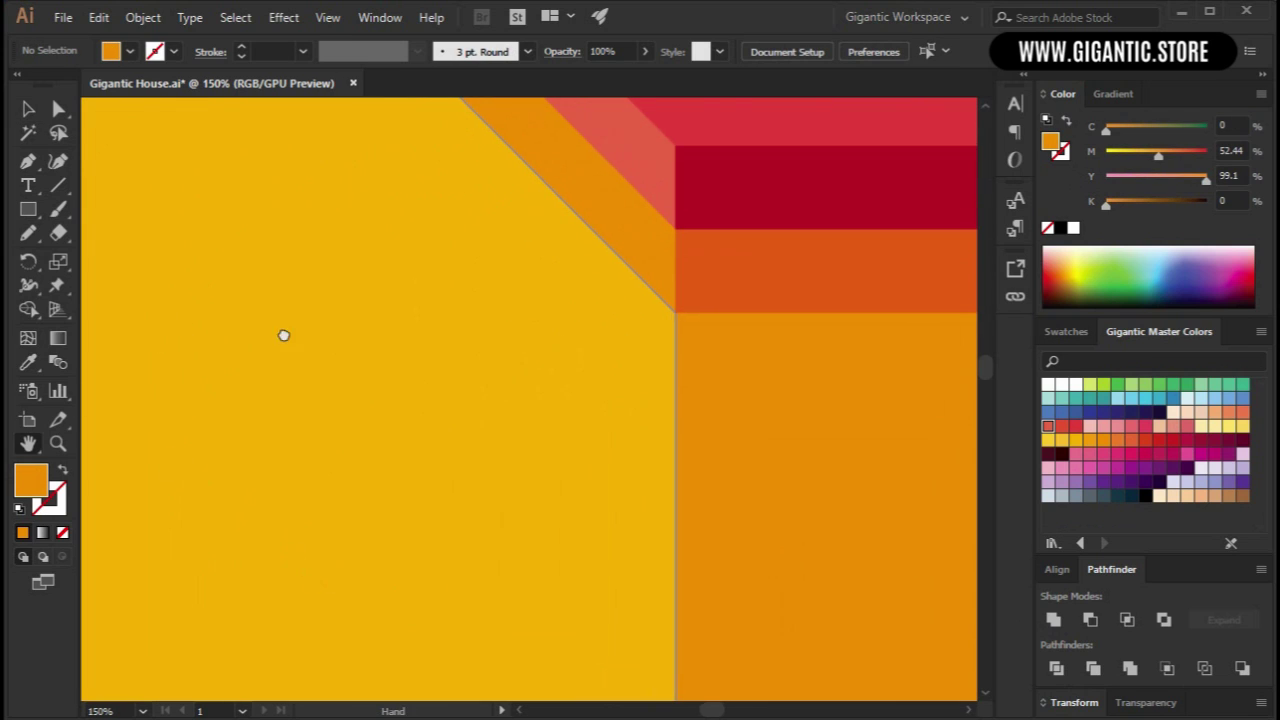
pyautogui.moveTo(283, 334); pyautogui.dragTo(457, 371)
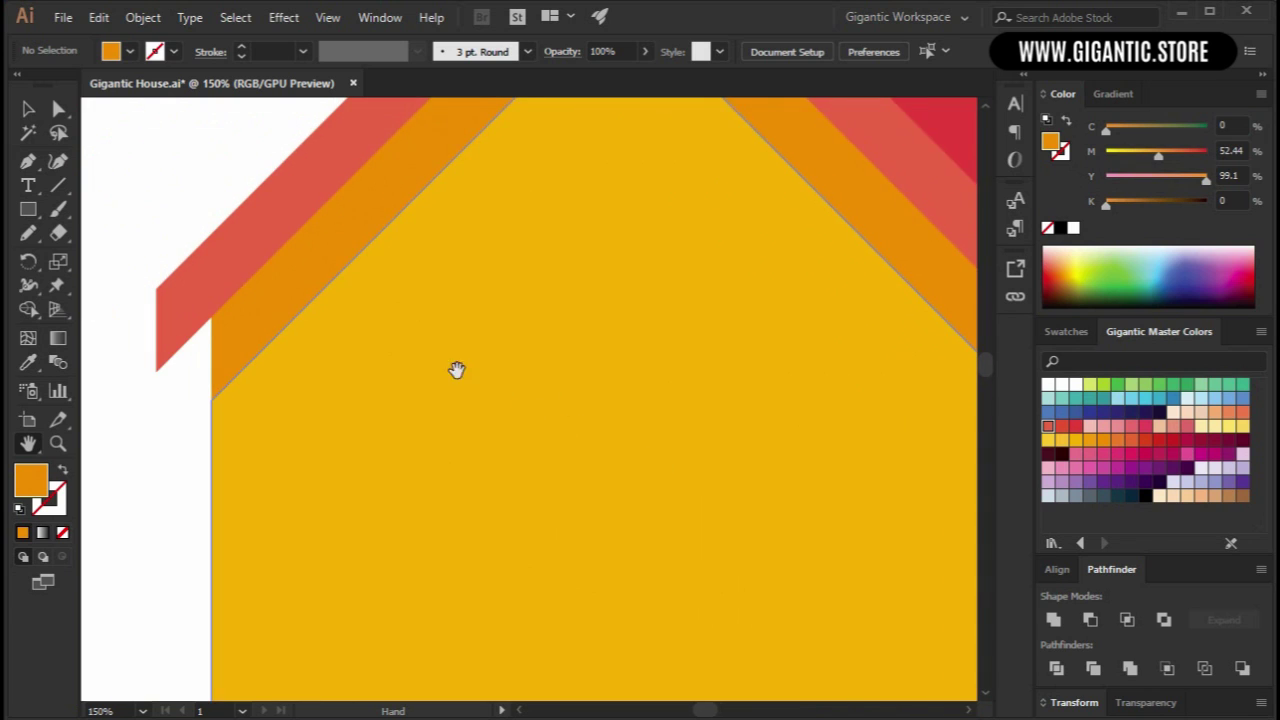
pyautogui.click(28, 209)
pyautogui.moveTo(215, 375); pyautogui.dragTo(332, 312)
pyautogui.press('v')
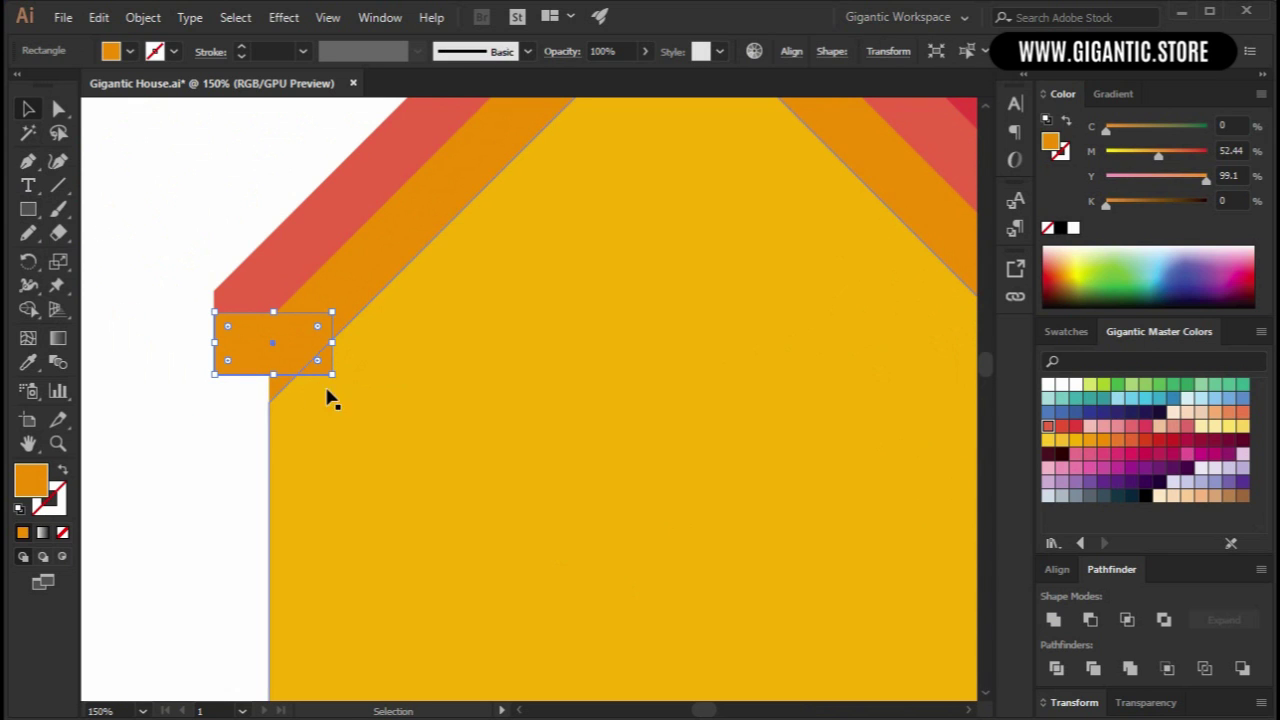
pyautogui.rightClick(299, 331)
pyautogui.moveTo(380, 640)
pyautogui.click(541, 684)
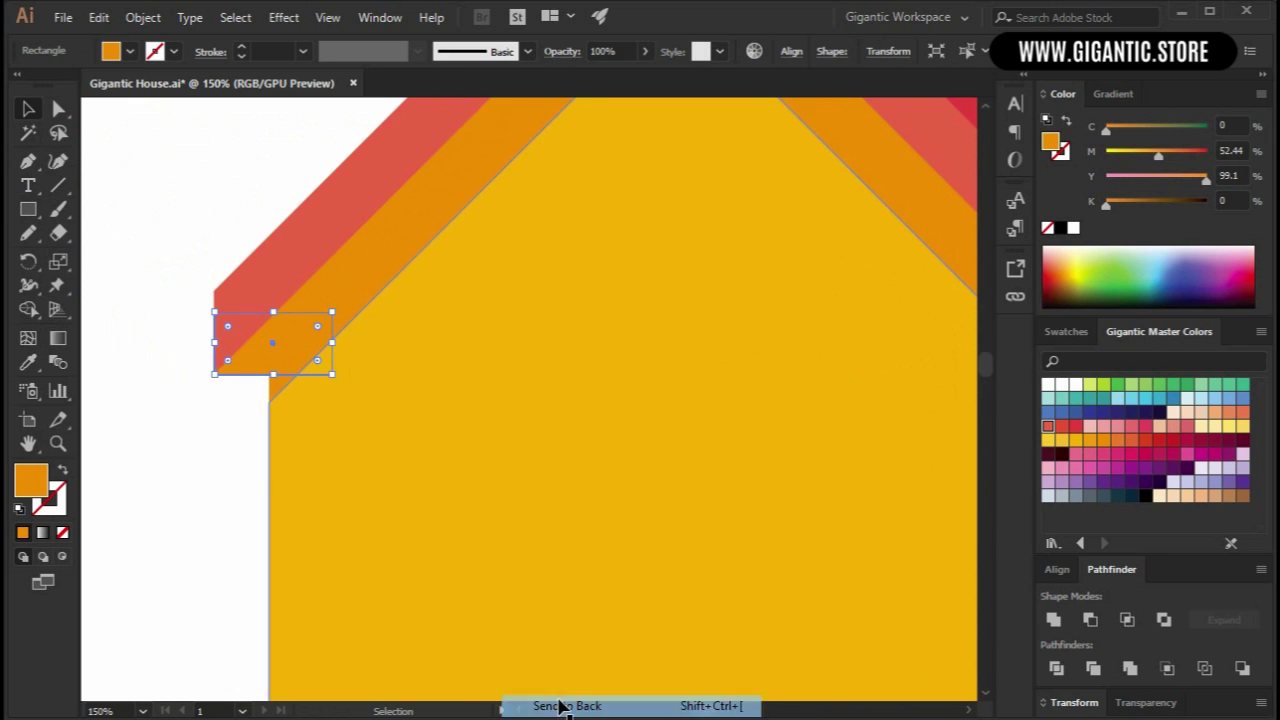
# Fill the small eave rectangle with the dark red sampled from the roof's front edge and deselect it.
pyautogui.hotkey('ctrl', '-')
pyautogui.hotkey('ctrl', '-')
pyautogui.press('i')
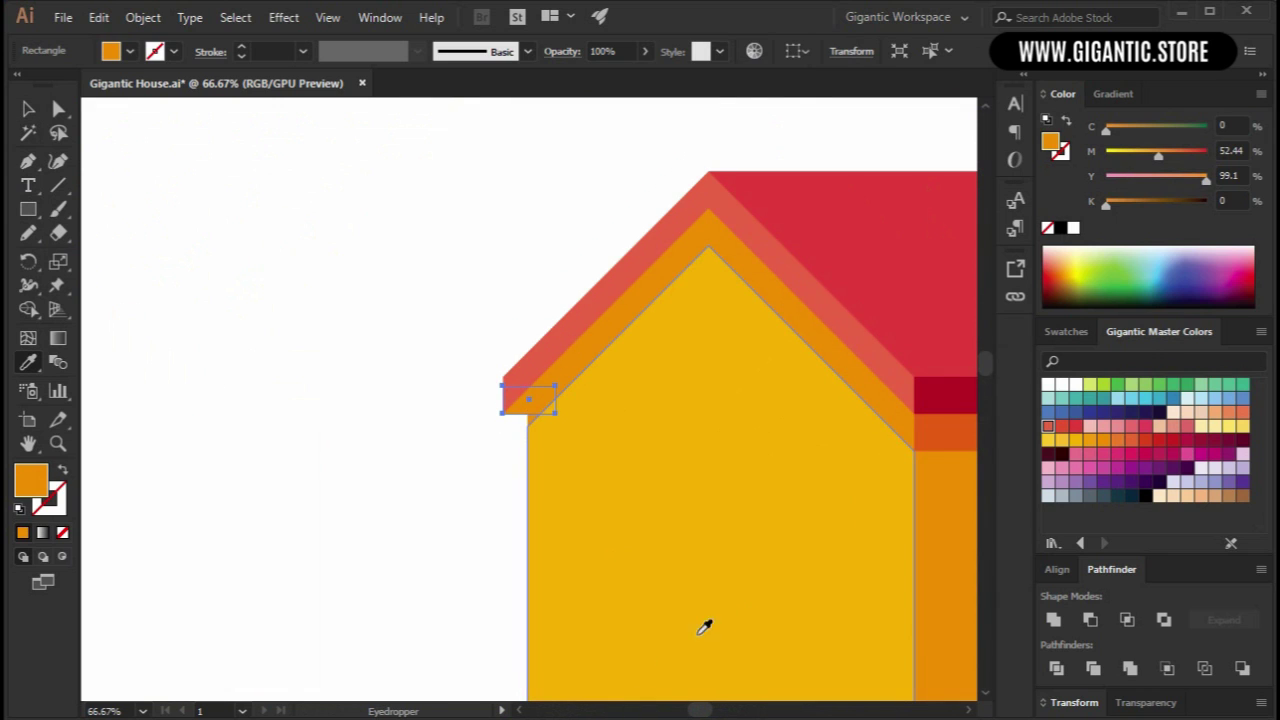
pyautogui.click(938, 396)
pyautogui.press('v')
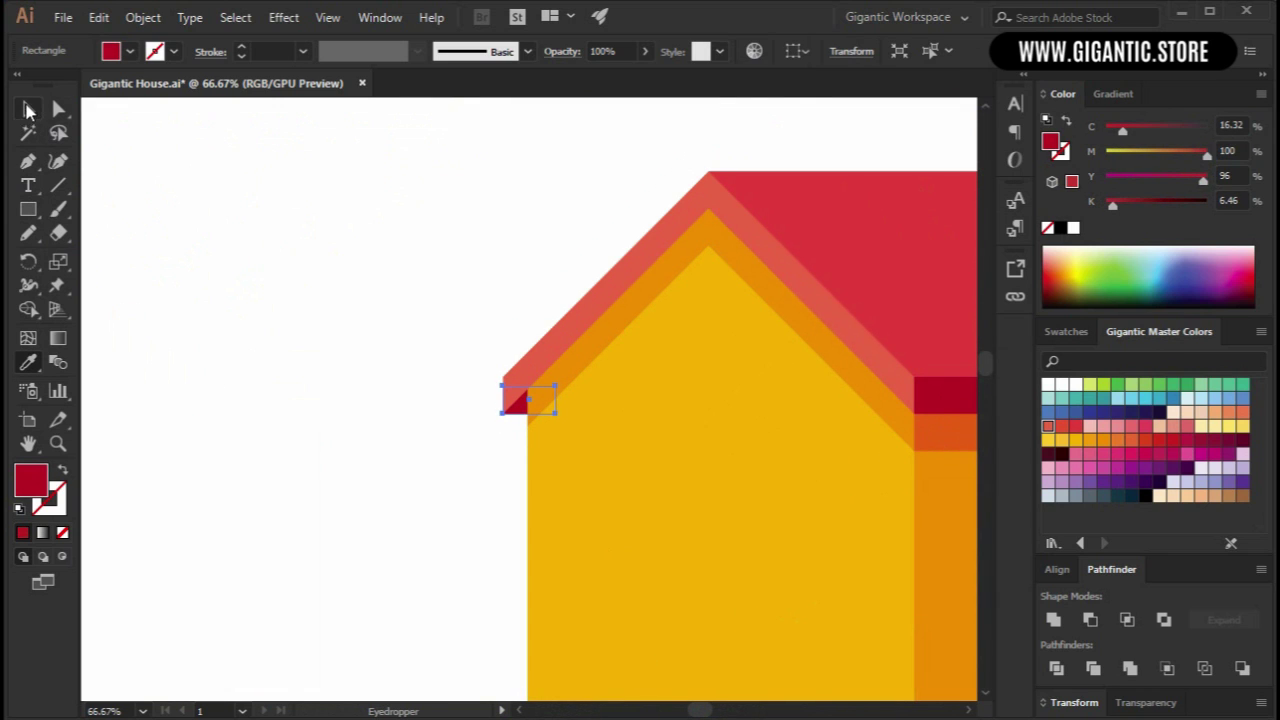
pyautogui.click(398, 232)
# Select all the house shapes, group them, and deselect the group.
pyautogui.hotkey('ctrl', '-')
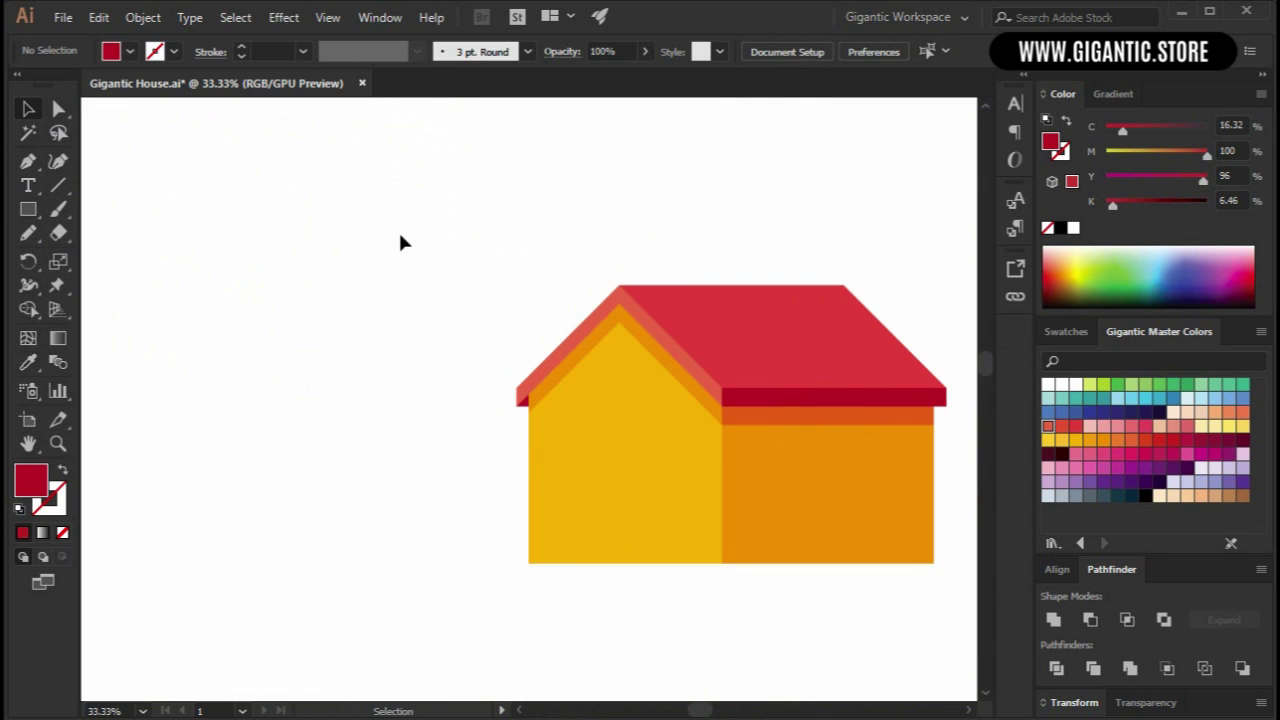
pyautogui.press('h')
pyautogui.moveTo(329, 423); pyautogui.dragTo(178, 405)
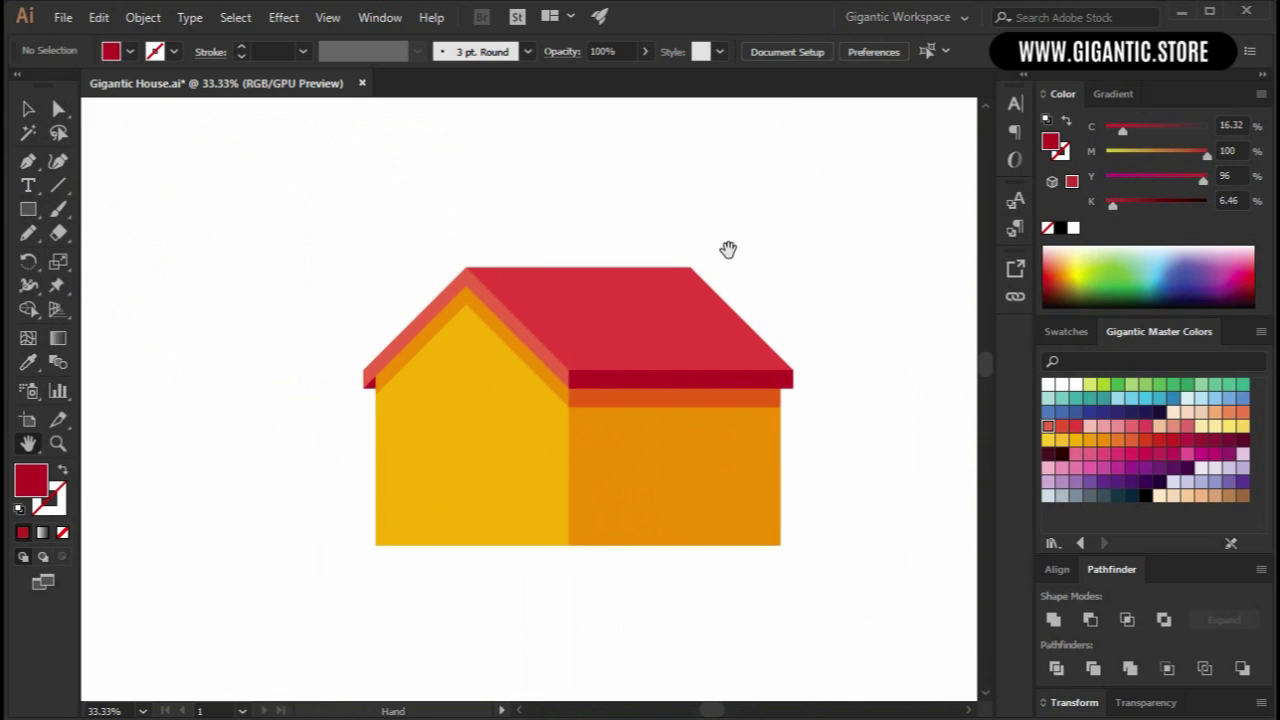
pyautogui.moveTo(728, 249); pyautogui.dragTo(677, 229)
pyautogui.hotkey('ctrl', '+')
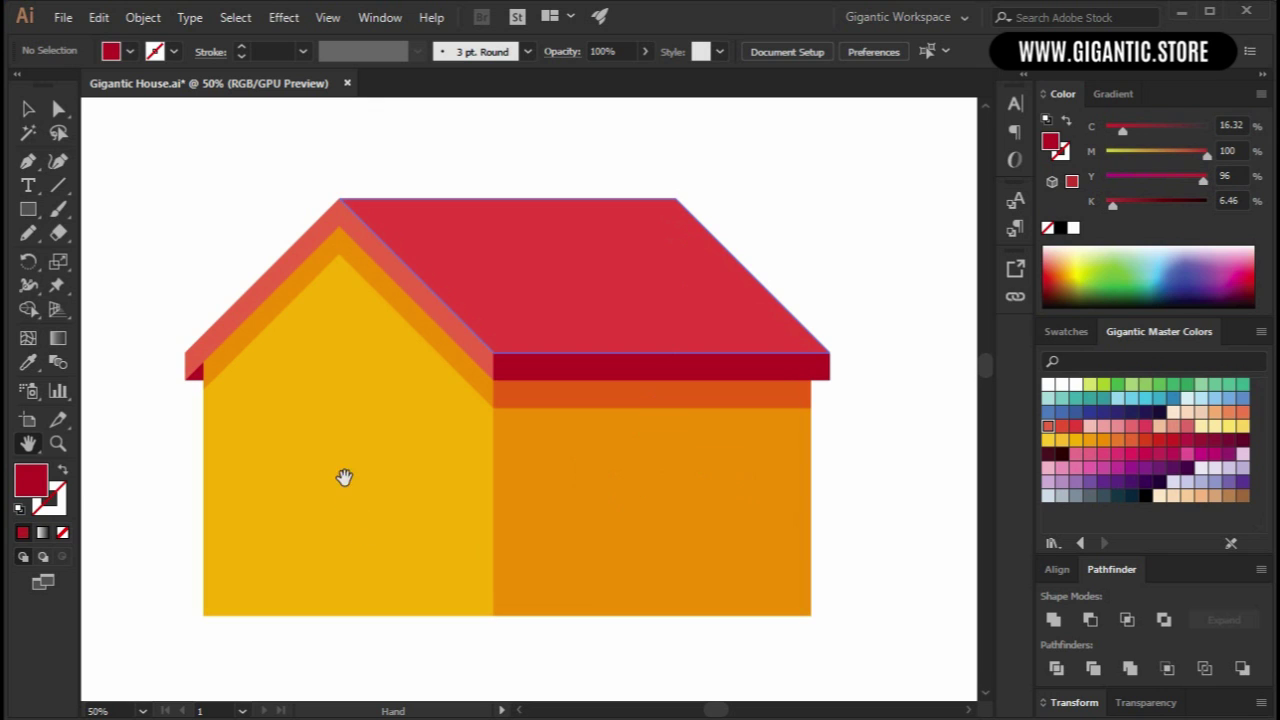
pyautogui.click(28, 108)
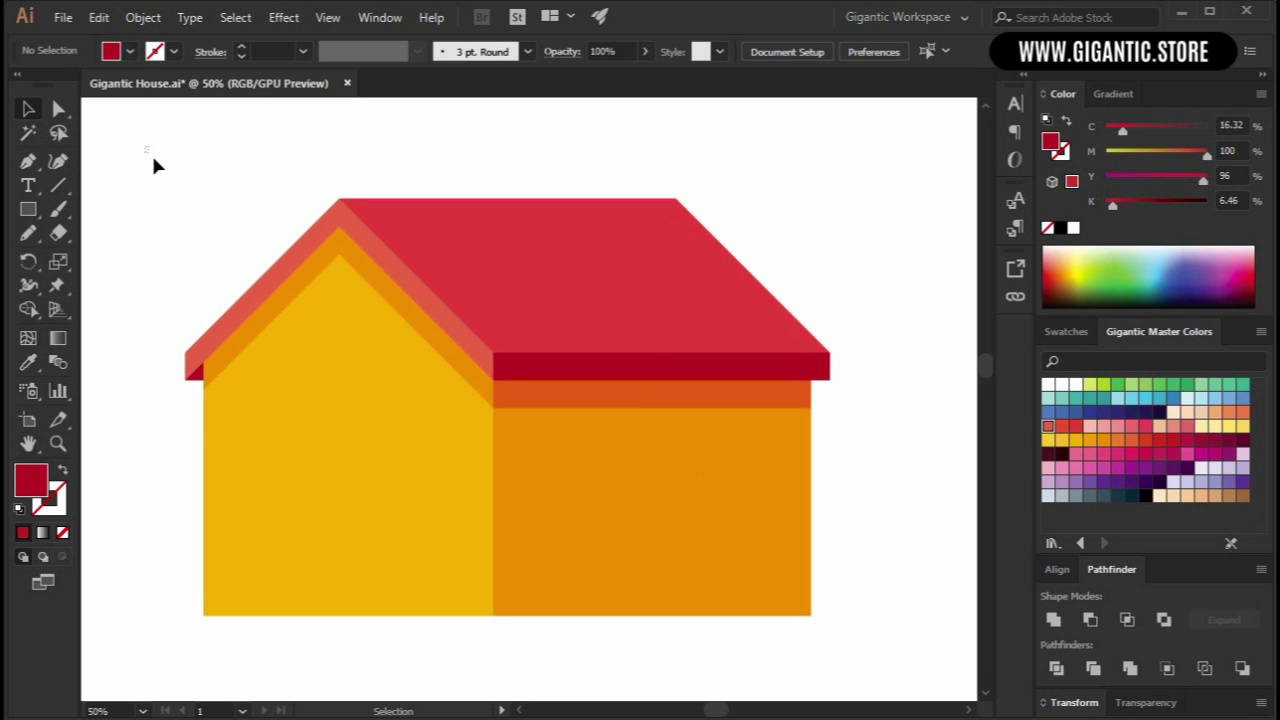
pyautogui.moveTo(153, 158); pyautogui.dragTo(855, 620)
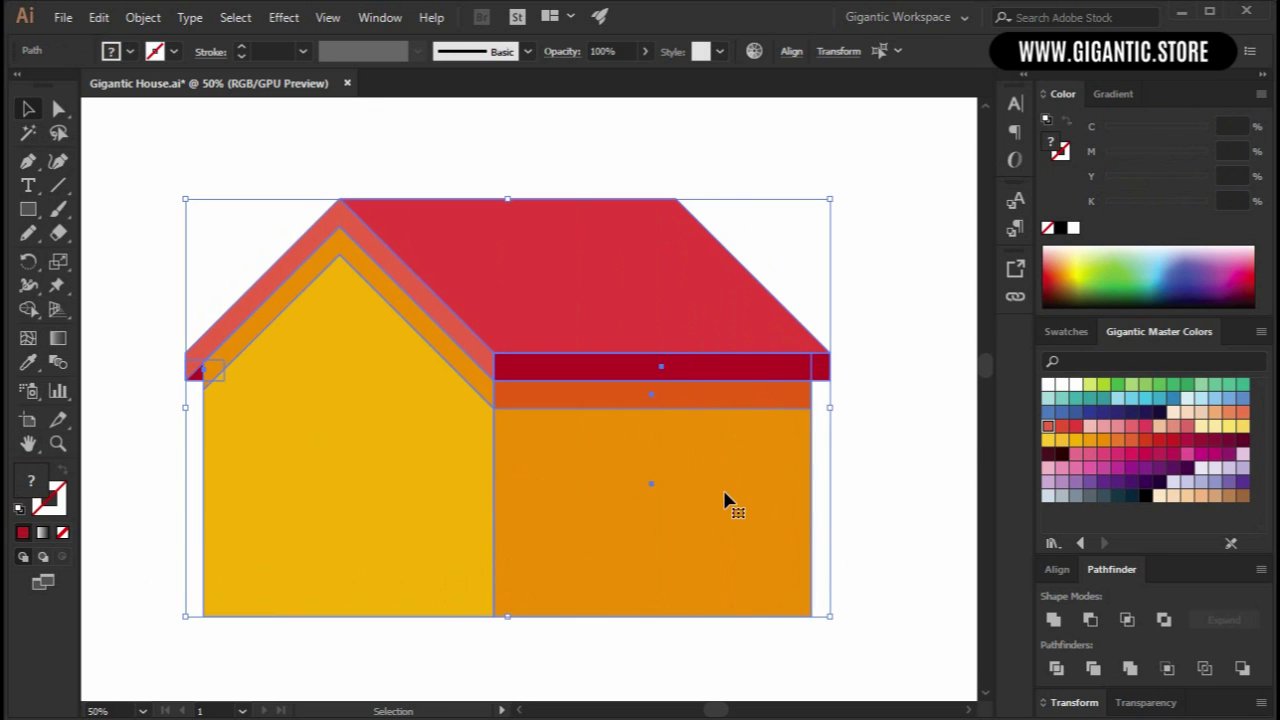
pyautogui.hotkey('ctrl', 'g')
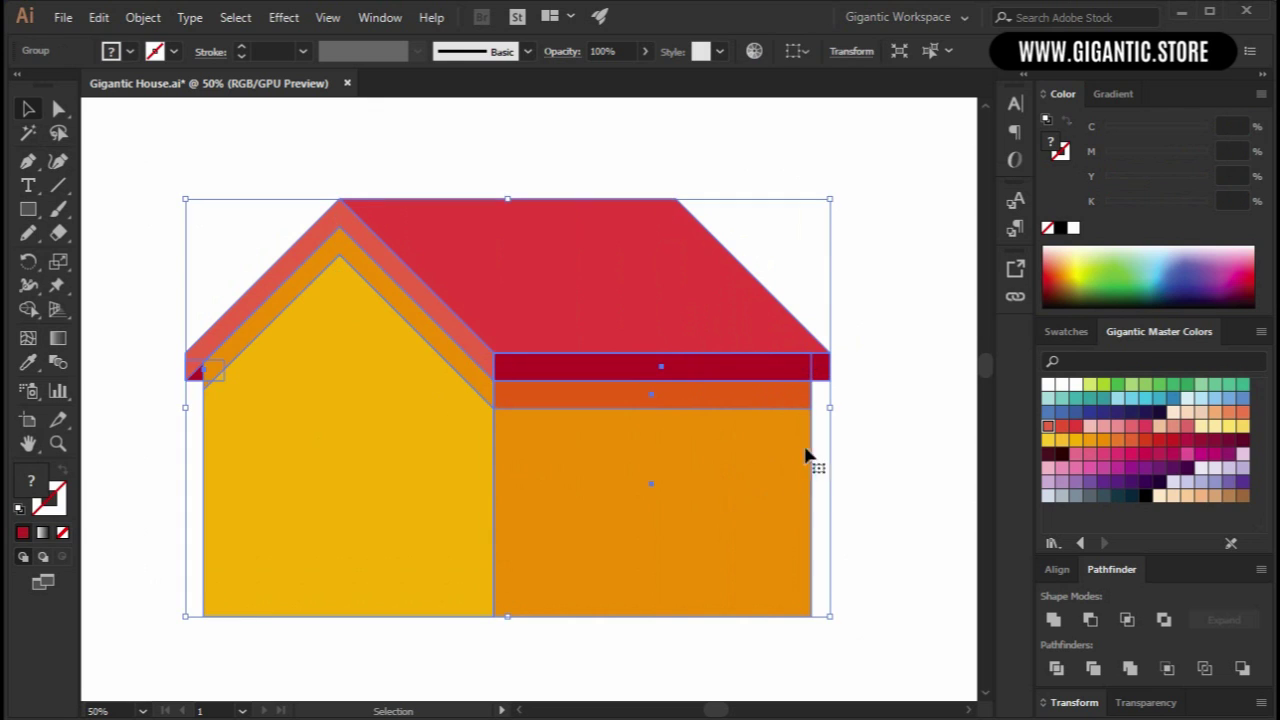
pyautogui.click(857, 428)
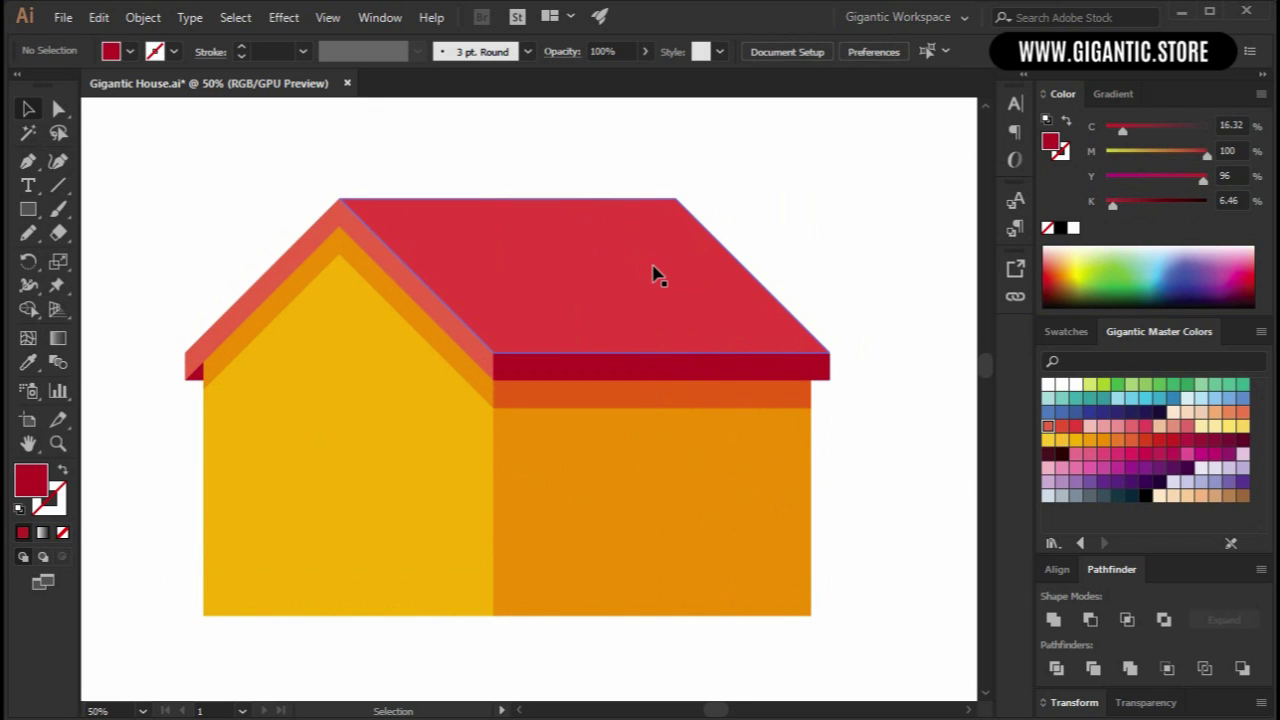
# Draw an upright dark red chimney rectangle near the roof's far upper corner and move it down fully onto the roof.
pyautogui.press('m')
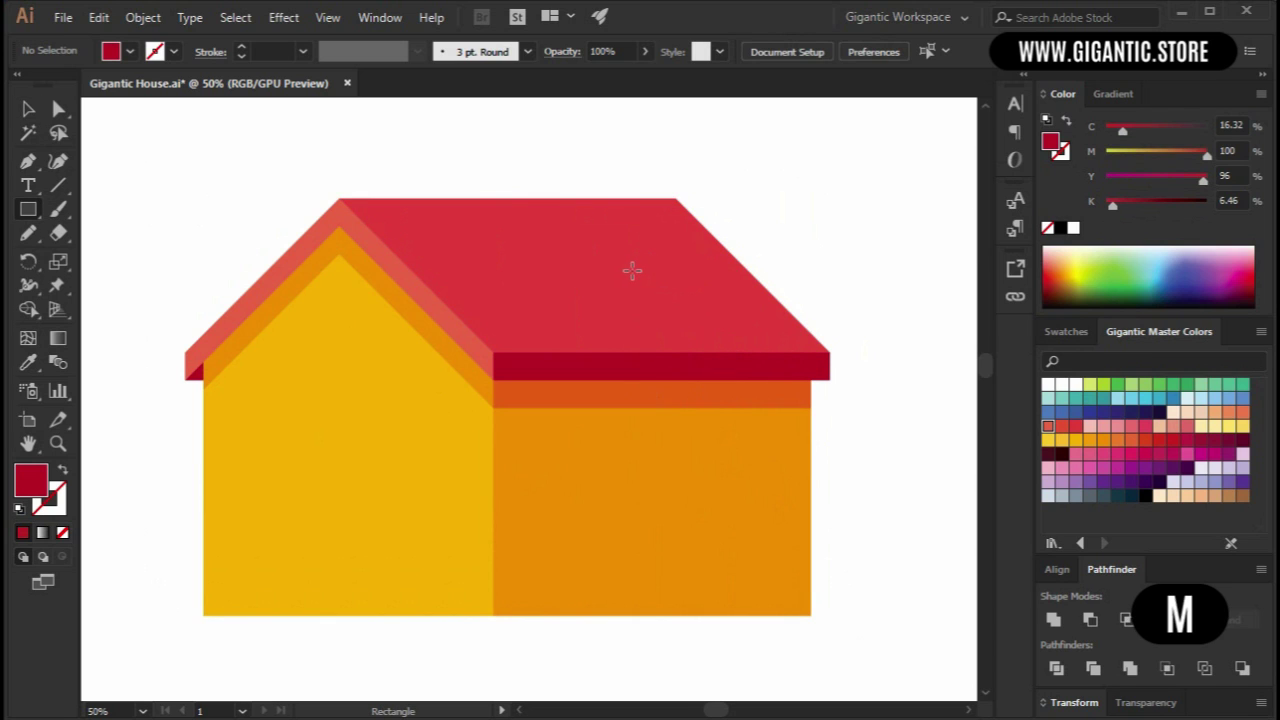
pyautogui.moveTo(632, 270); pyautogui.dragTo(687, 191)
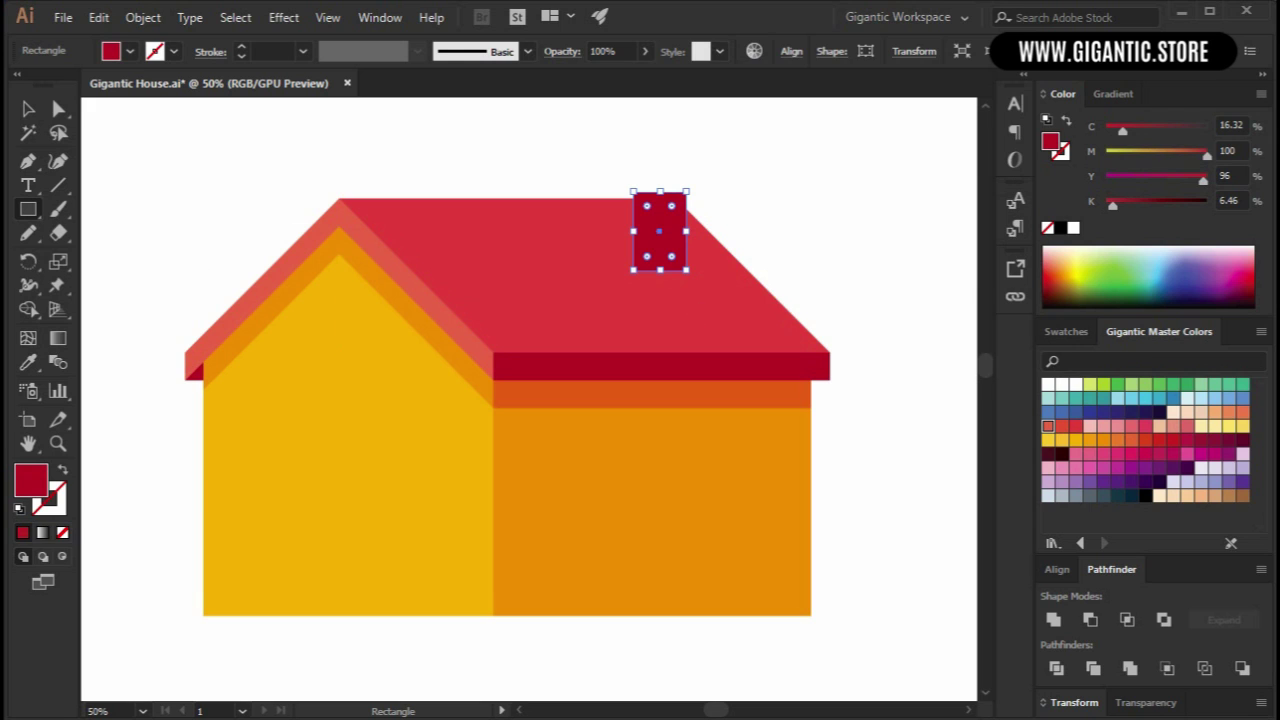
pyautogui.click(28, 108)
pyautogui.click(729, 200)
pyautogui.moveTo(668, 237); pyautogui.dragTo(648, 266)
# Paste a copy of the chimney rectangle in front and reshape it into a narrower face adjoining the gable-side edge.
pyautogui.press('a')
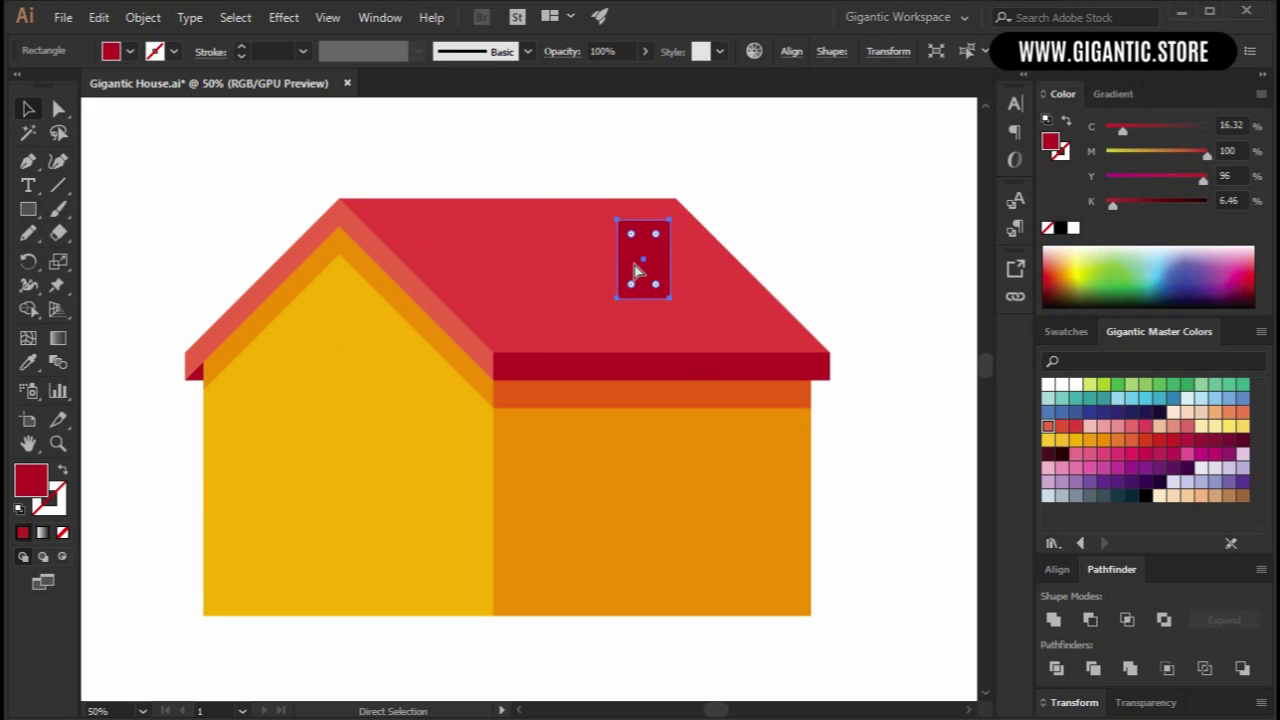
pyautogui.hotkey('ctrl', 'c')
pyautogui.hotkey('ctrl', 'f')
pyautogui.press('v')
pyautogui.moveTo(668, 259); pyautogui.dragTo(584, 258)
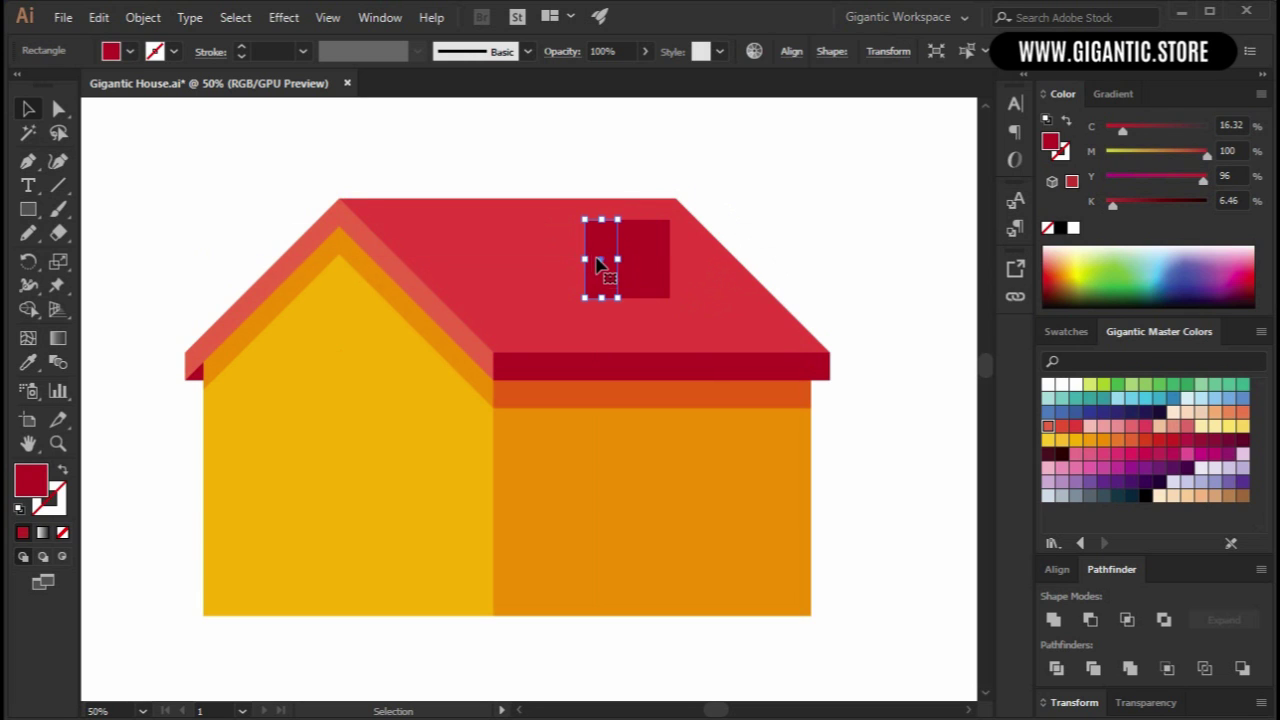
# Fill the narrow chimney face with the light red sampled from the gable trim.
pyautogui.press('i')
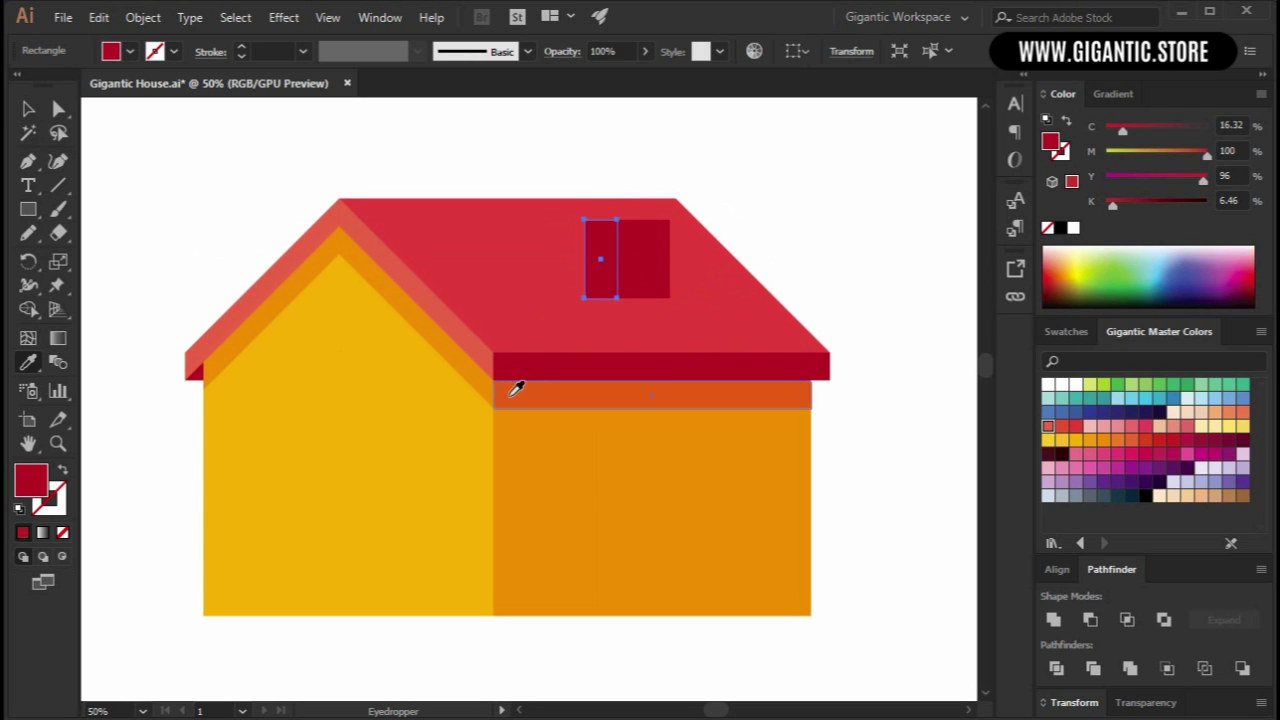
pyautogui.click(531, 431)
pyautogui.click(467, 325)
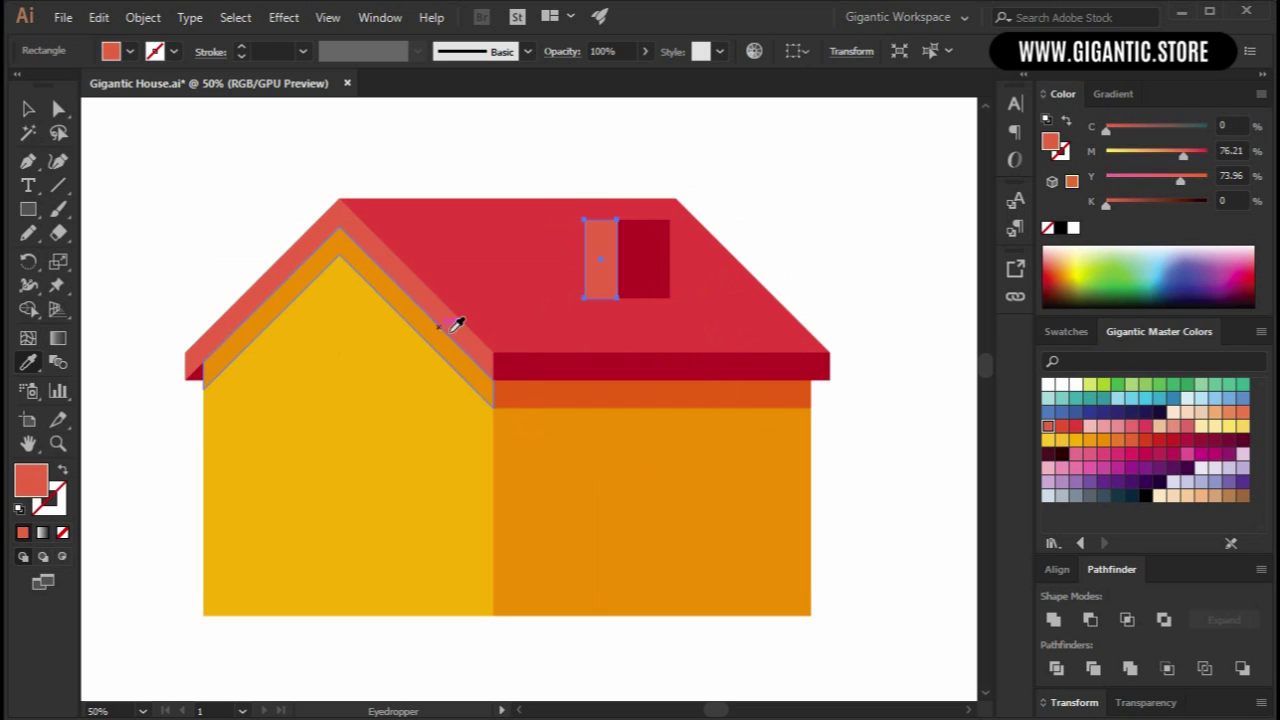
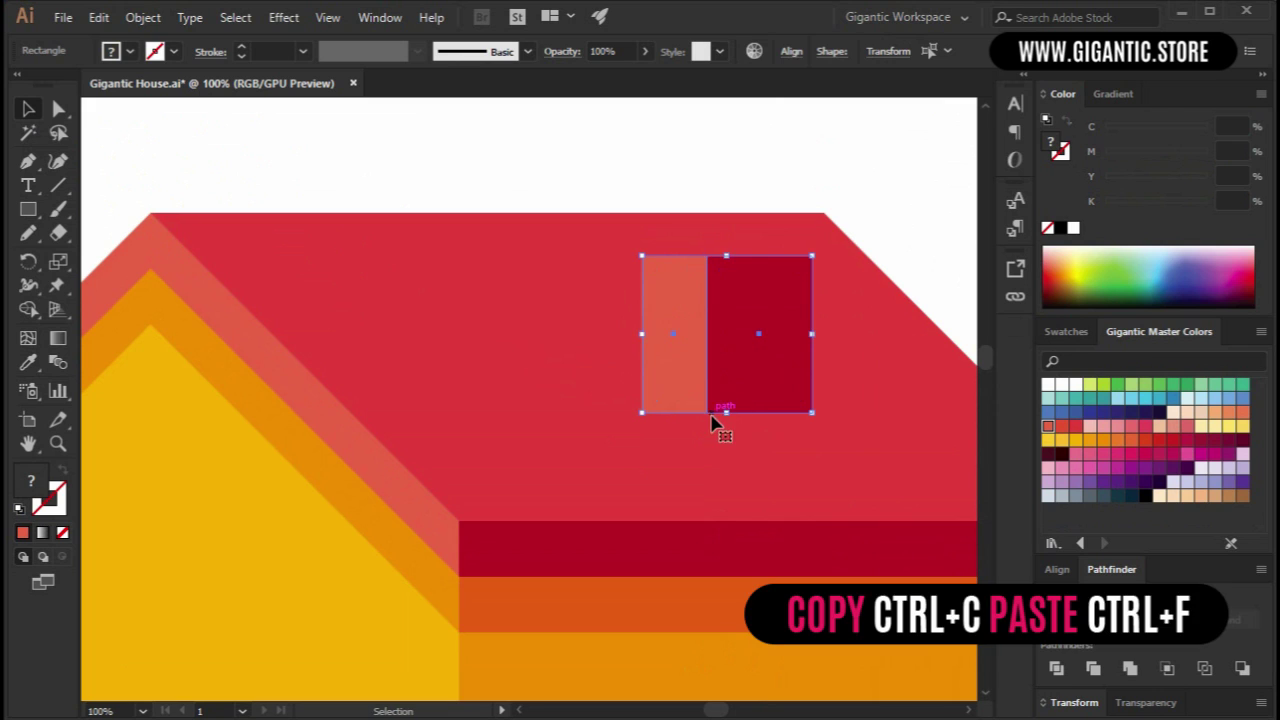
# Copy both chimney faces into a thin cap strip above them, and copy that into a shadow strip just below the cap.
pyautogui.moveTo(730, 412); pyautogui.dragTo(747, 228)
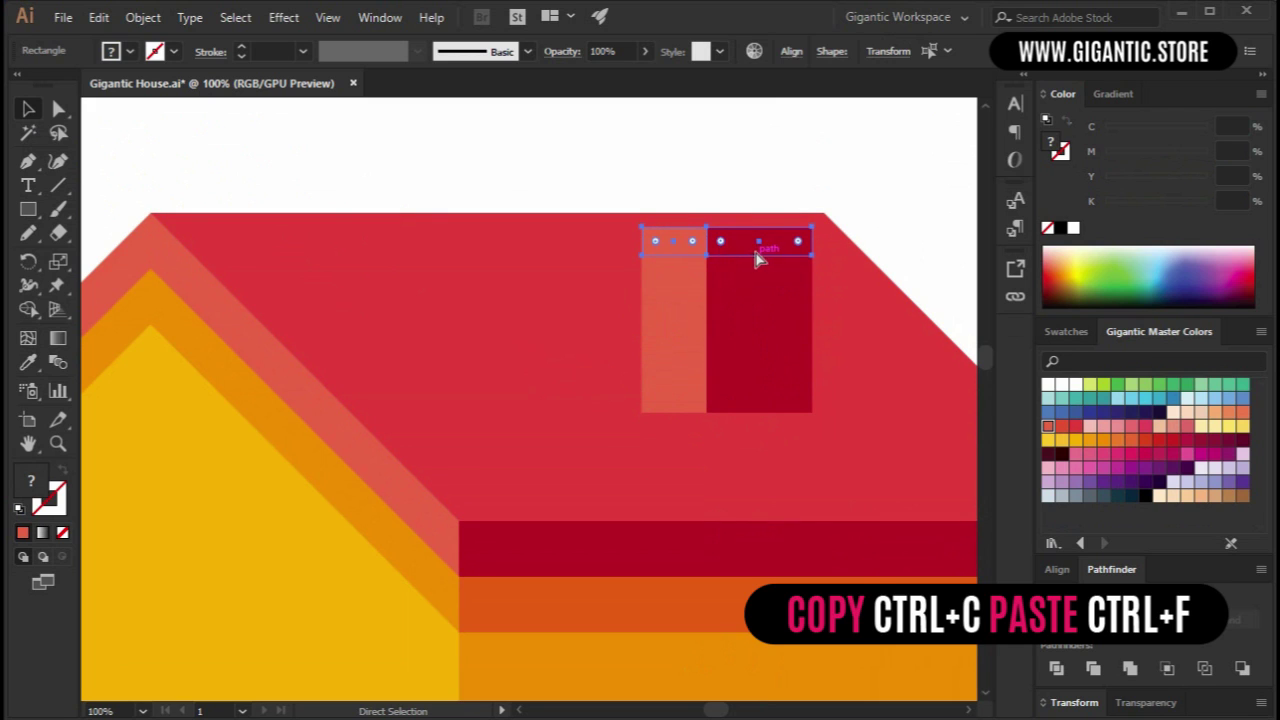
pyautogui.moveTo(729, 229); pyautogui.dragTo(734, 283)
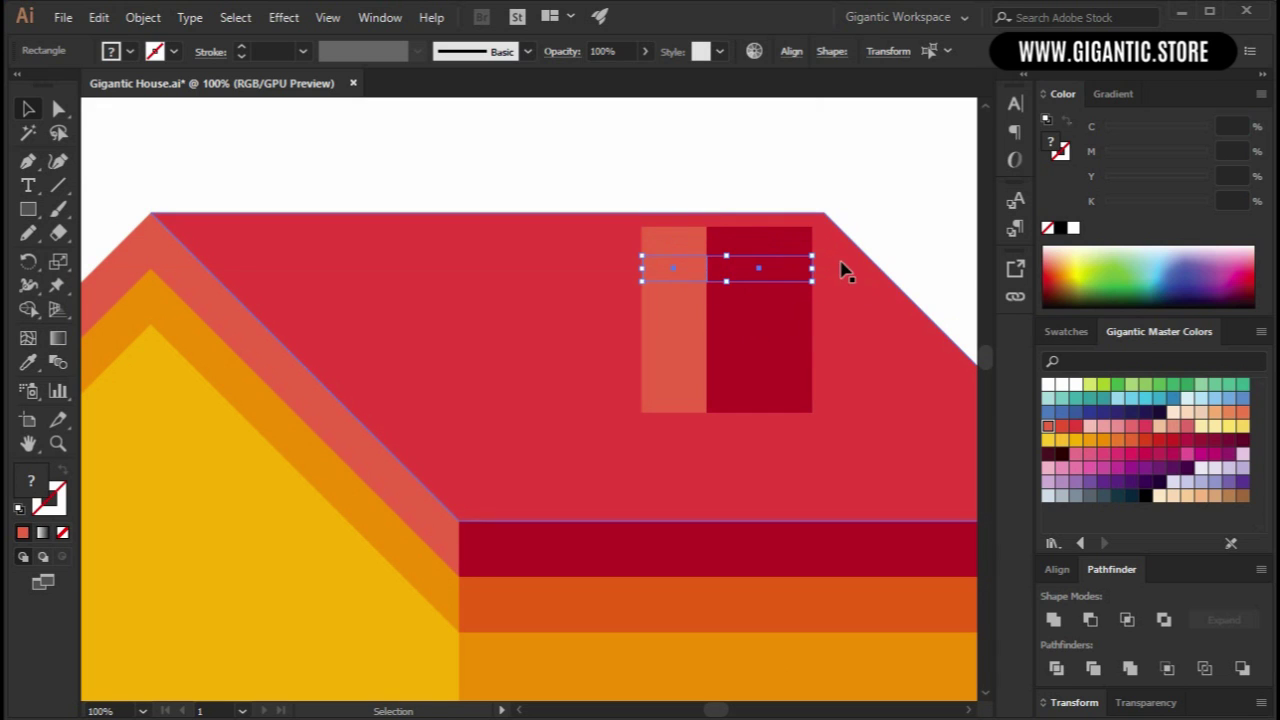
# Darken the chimney's shadow strip, setting black to 25% on the dark part and magenta to 83% on the light part.
pyautogui.click(672, 268)
pyautogui.click(716, 272)
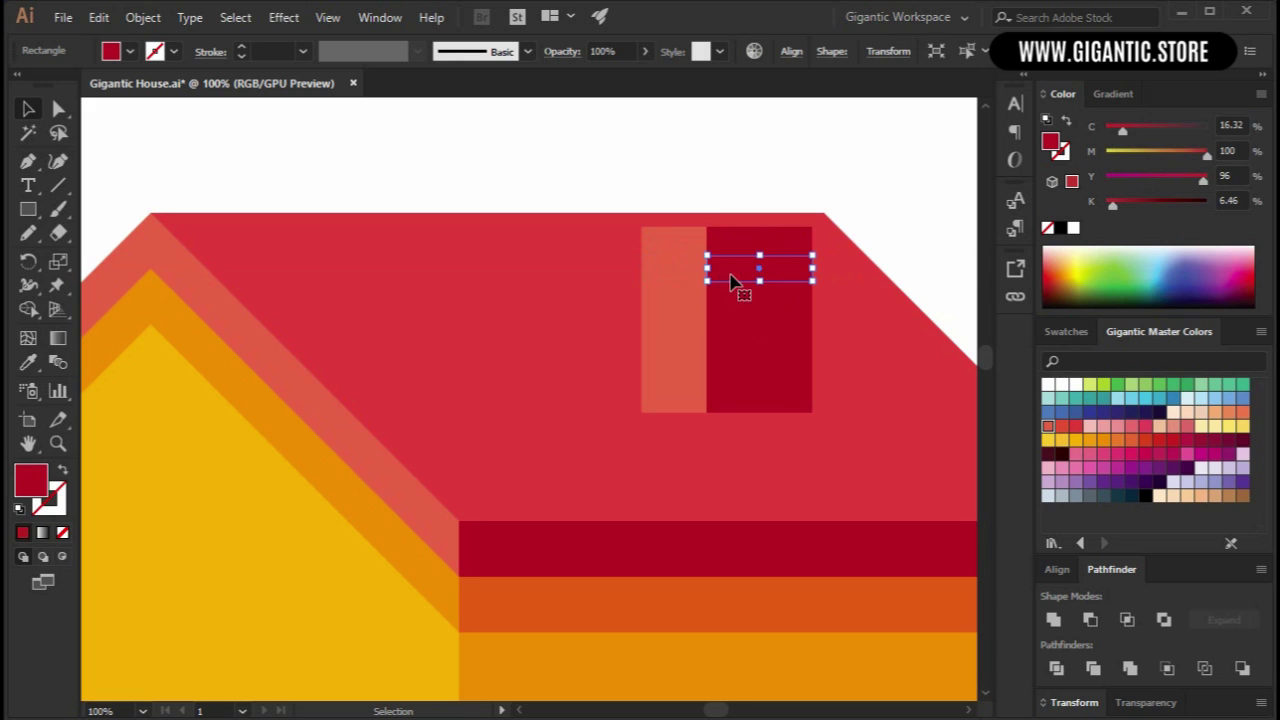
pyautogui.moveTo(1124, 208); pyautogui.dragTo(1132, 205)
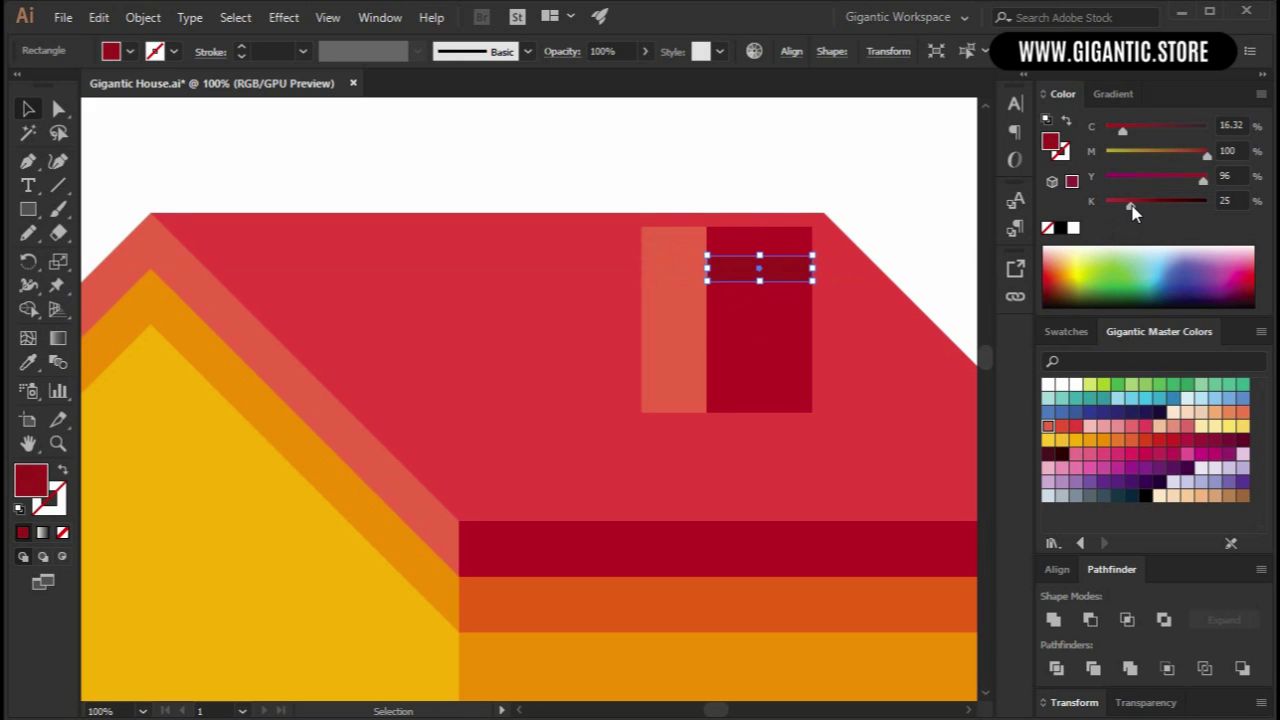
pyautogui.click(680, 272)
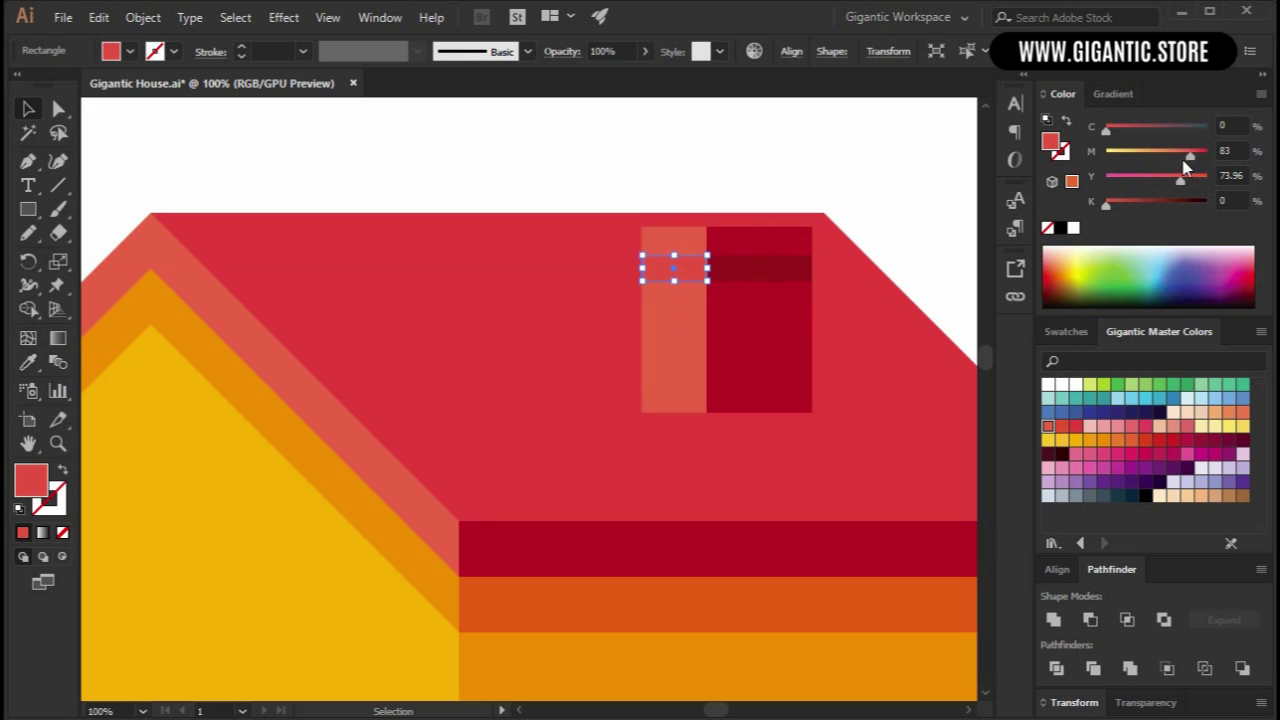
pyautogui.click(905, 200)
# Widen the dark and light parts of the chimney cap outward so it overhangs both sides, and deselect.
pyautogui.click(800, 240)
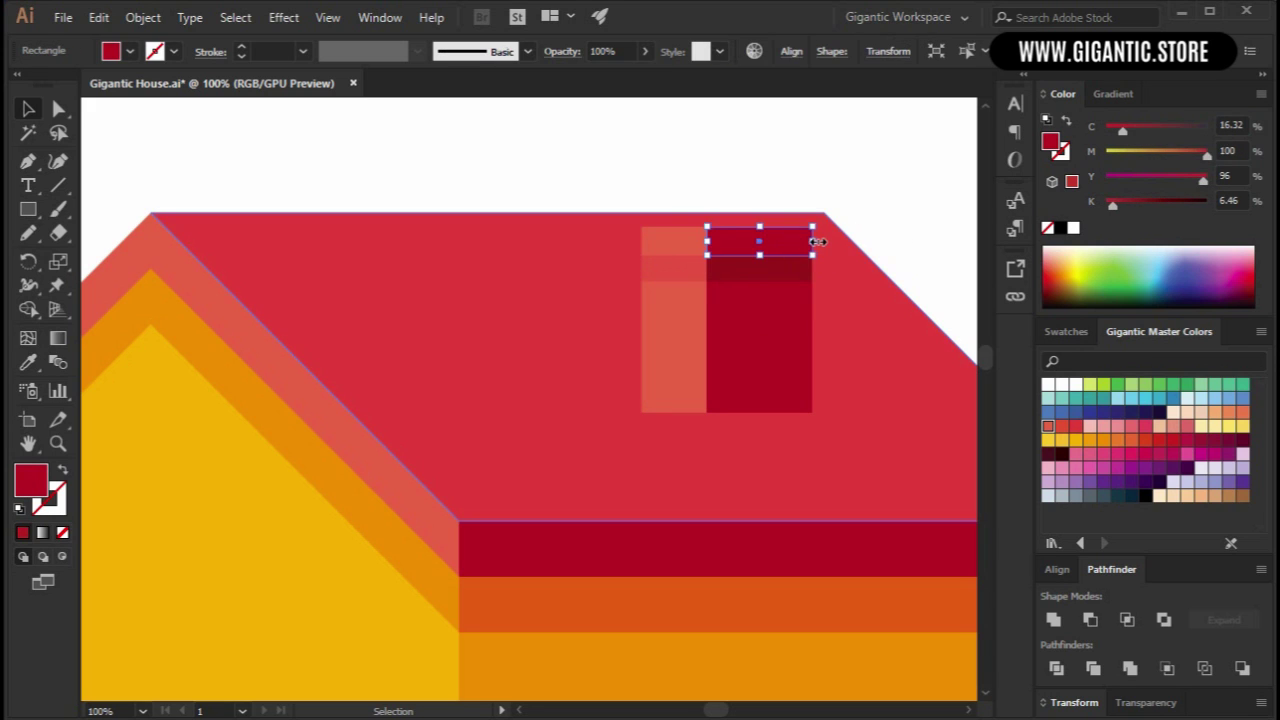
pyautogui.moveTo(812, 242); pyautogui.dragTo(829, 238)
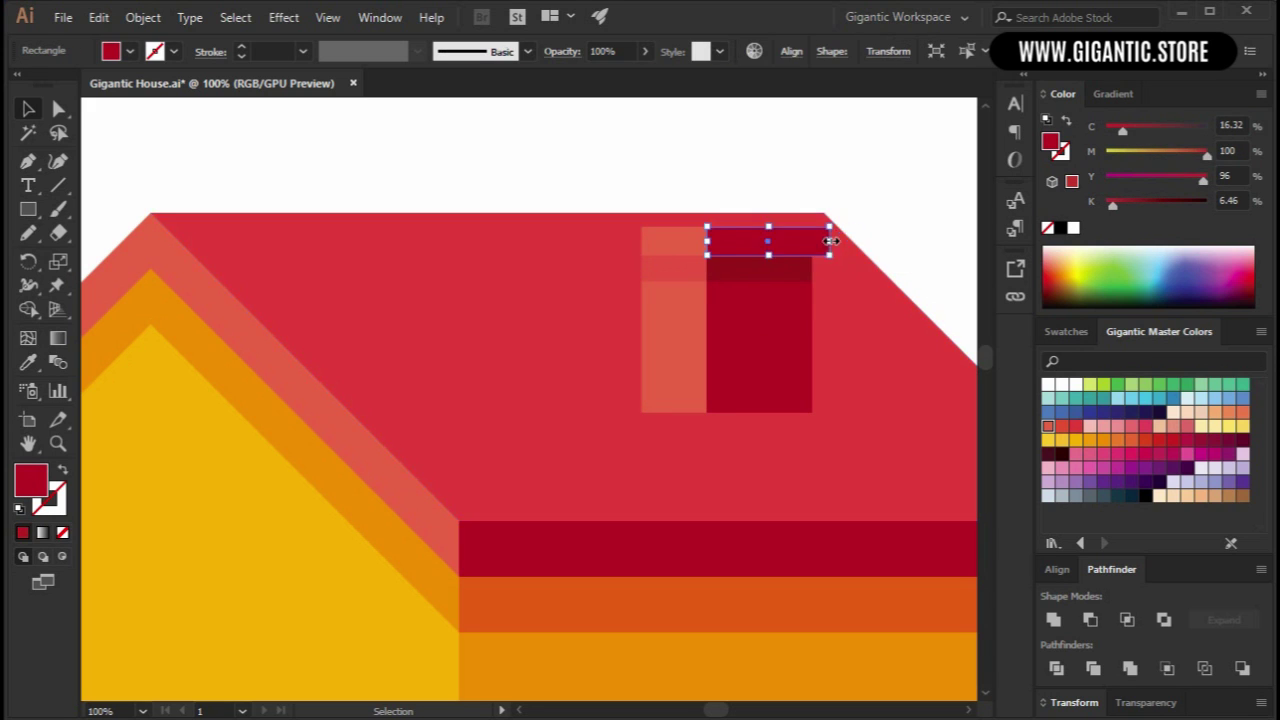
pyautogui.click(652, 248)
pyautogui.moveTo(644, 245); pyautogui.dragTo(622, 245)
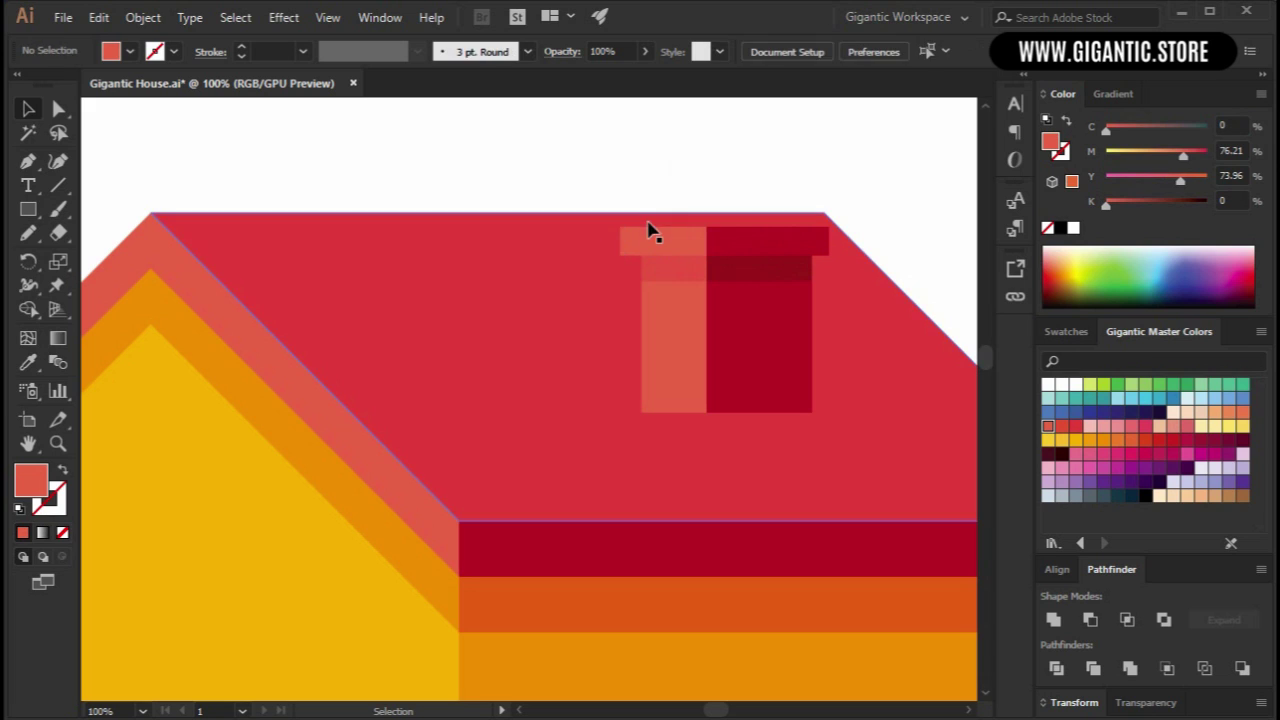
pyautogui.moveTo(620, 243); pyautogui.dragTo(621, 243)
pyautogui.click(675, 135)
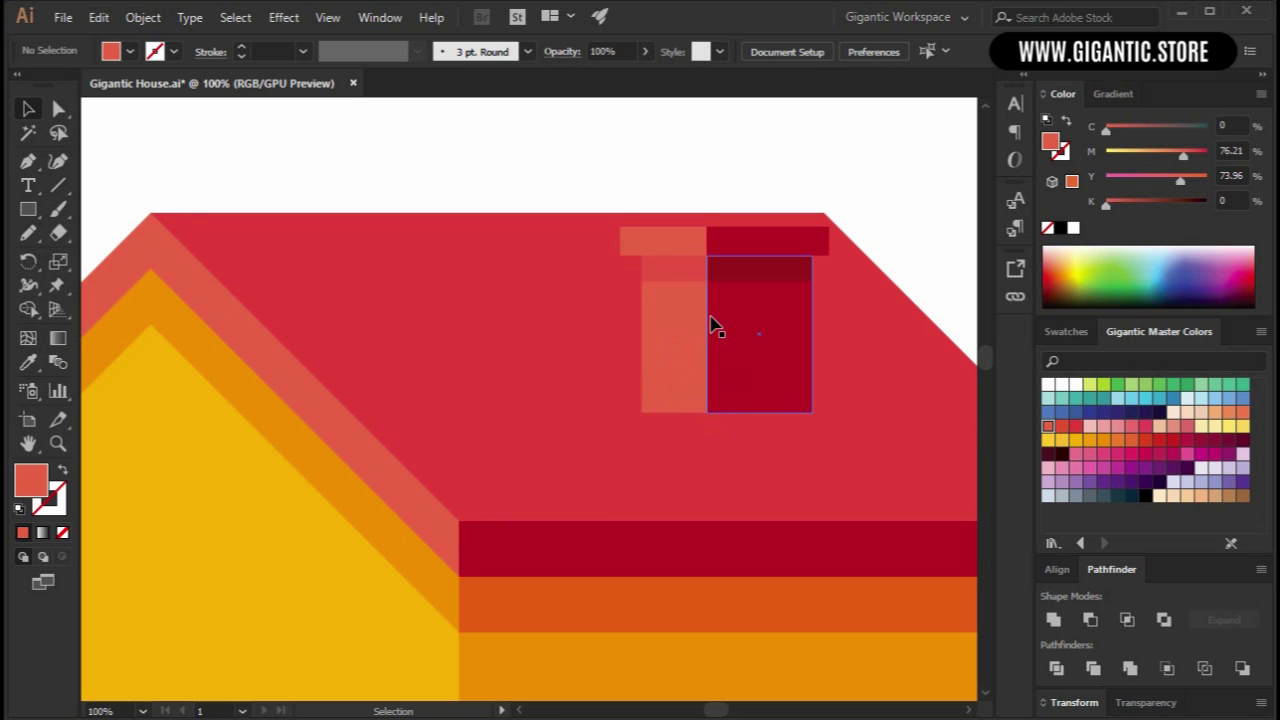
# Isolate the chimney's light face and draw a light red square on the roof beside it.
pyautogui.doubleClick(680, 378)
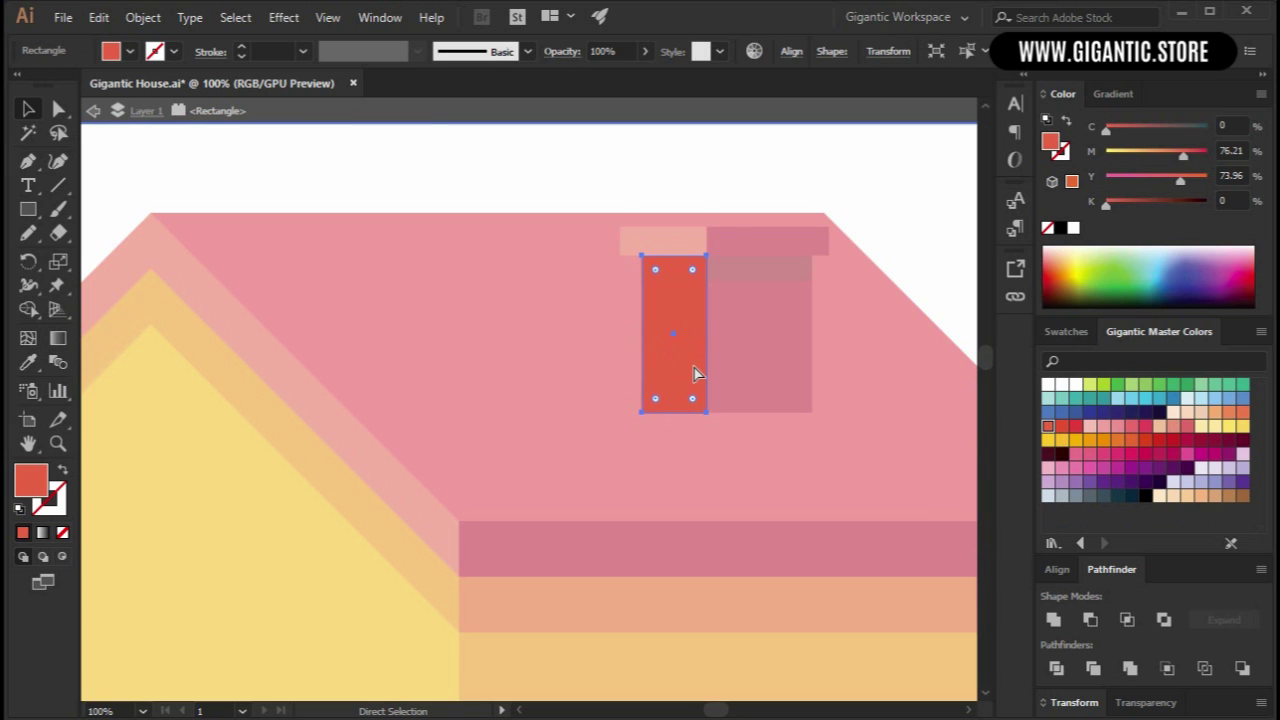
pyautogui.hotkey('ctrl', '+')
pyautogui.hotkey('ctrl', '+')
pyautogui.hotkey('ctrl', '+')
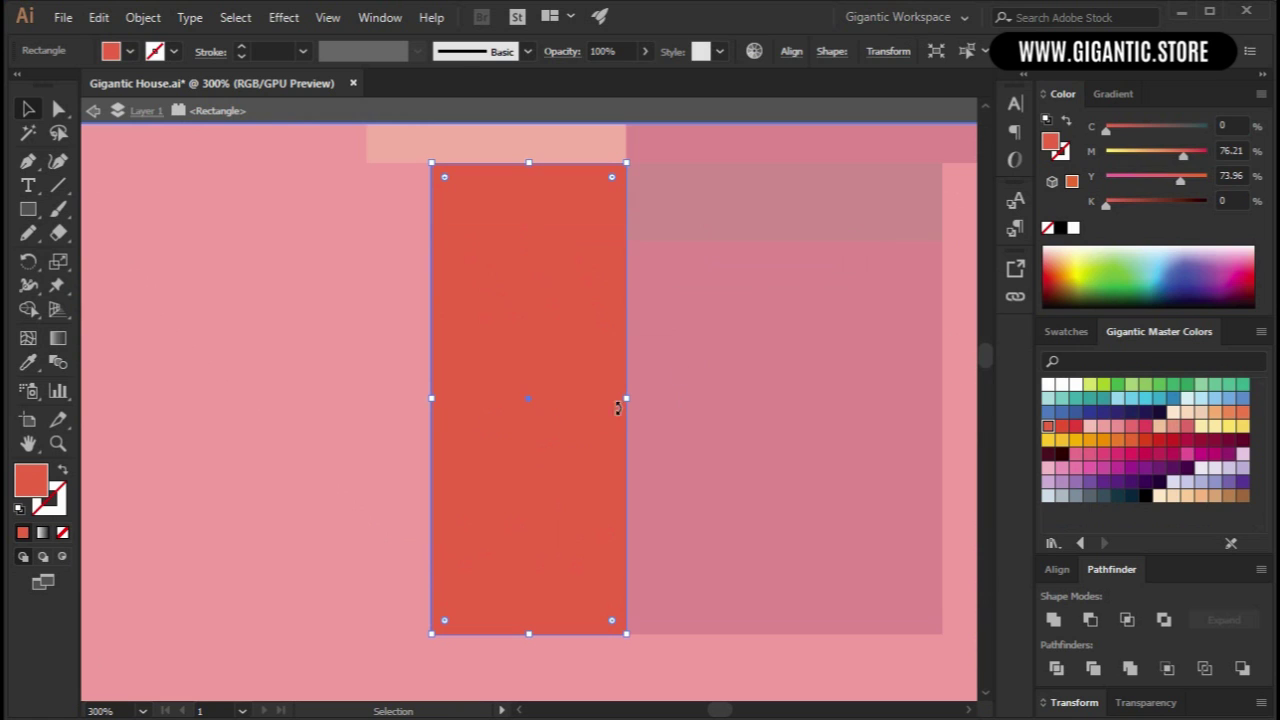
pyautogui.scroll(-2, 620, 403)
pyautogui.press('m')
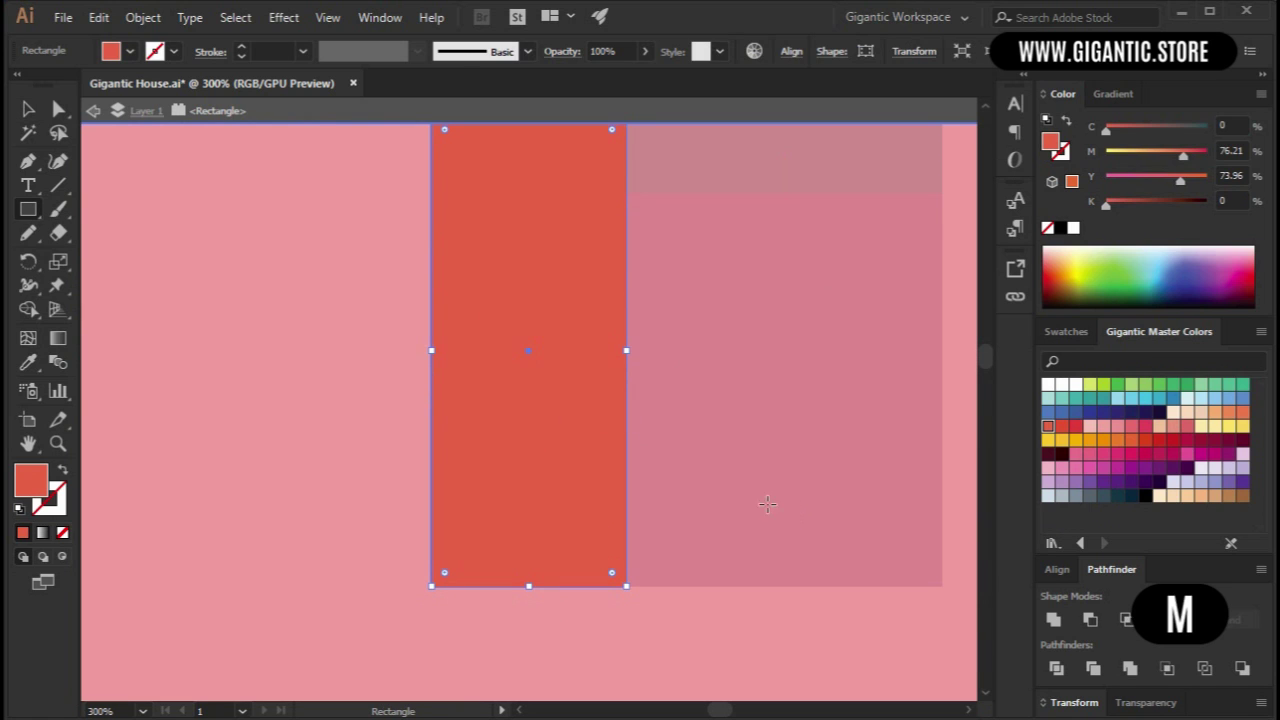
pyautogui.moveTo(162, 249); pyautogui.dragTo(392, 479)
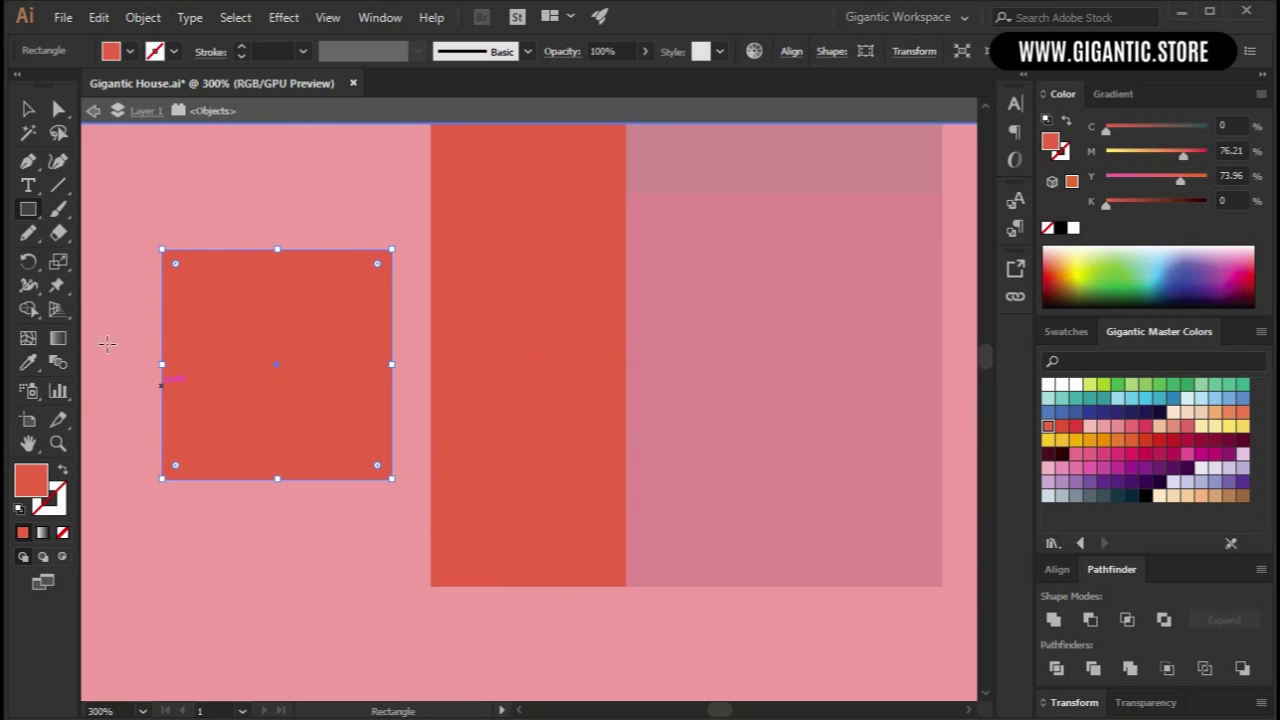
pyautogui.click(28, 108)
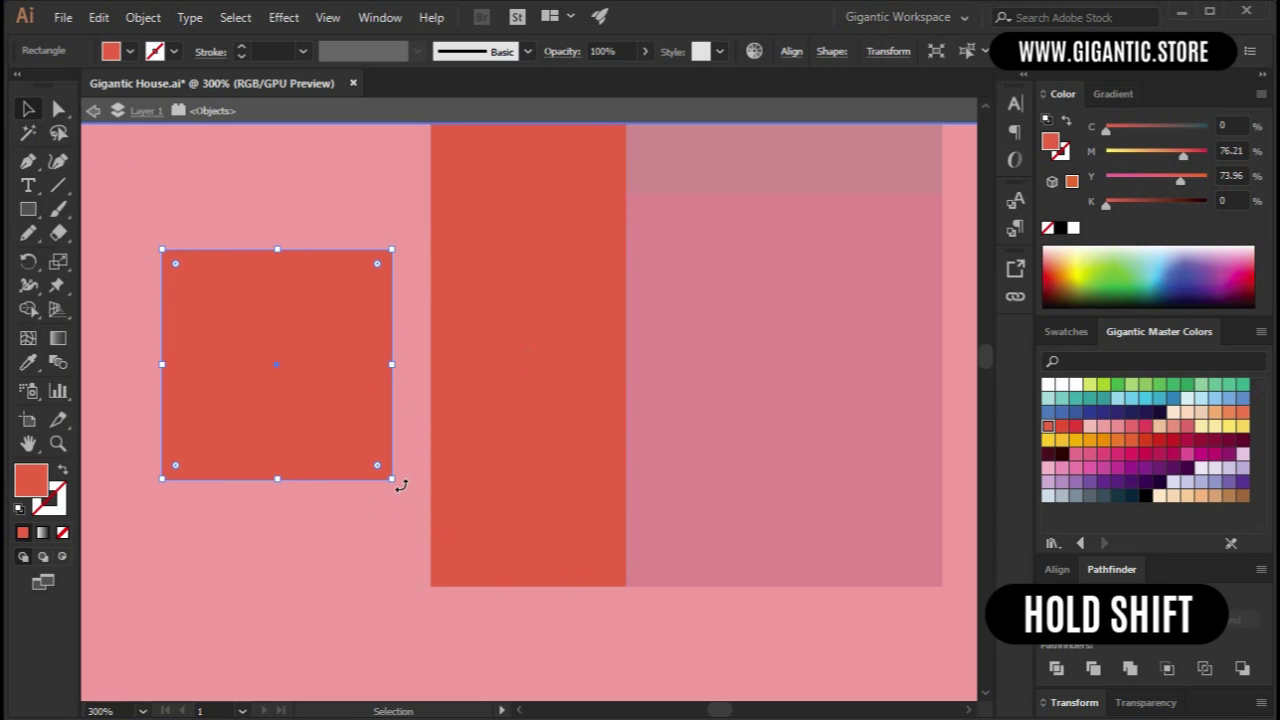
# Rotate the square into a diamond over the light chimney face's lower corner, and subtract it to slant the face's bottom edge.
pyautogui.moveTo(400, 485); pyautogui.dragTo(550, 604)
pyautogui.moveTo(392, 514); pyautogui.dragTo(330, 452)
pyautogui.keyDown('shift'); pyautogui.click(604, 442); pyautogui.keyUp('shift')
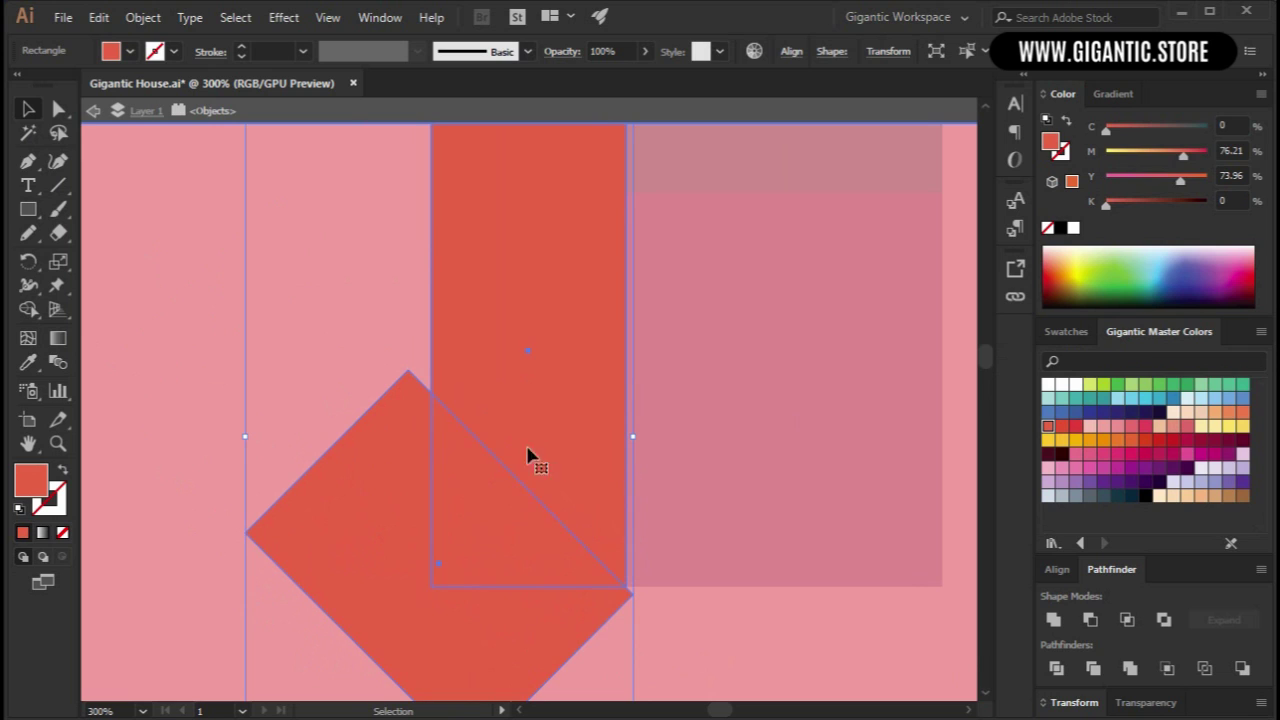
pyautogui.click(1090, 620)
pyautogui.click(717, 631)
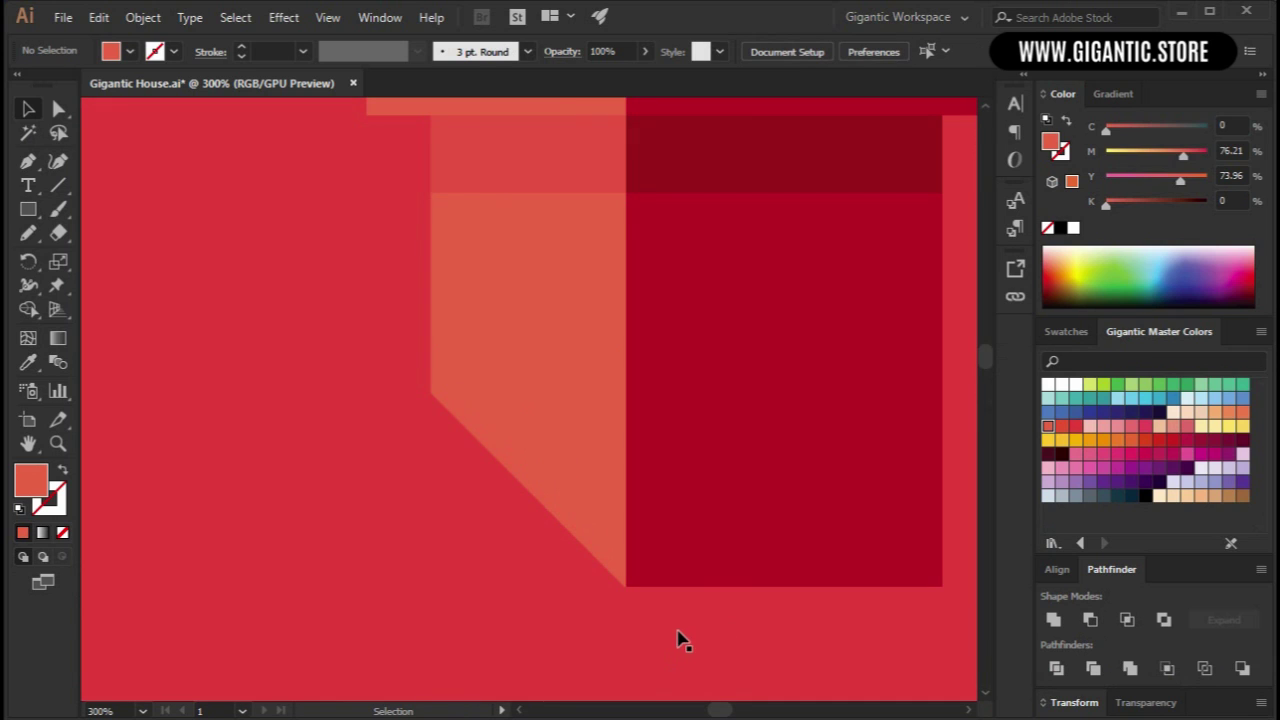
# Group all the chimney pieces without the roof, move the group up so it rises above the roof ridge, and deselect.
pyautogui.hotkey('ctrl', '-')
pyautogui.hotkey('ctrl', '-')
pyautogui.hotkey('ctrl', '-')
pyautogui.hotkey('ctrl', '-')
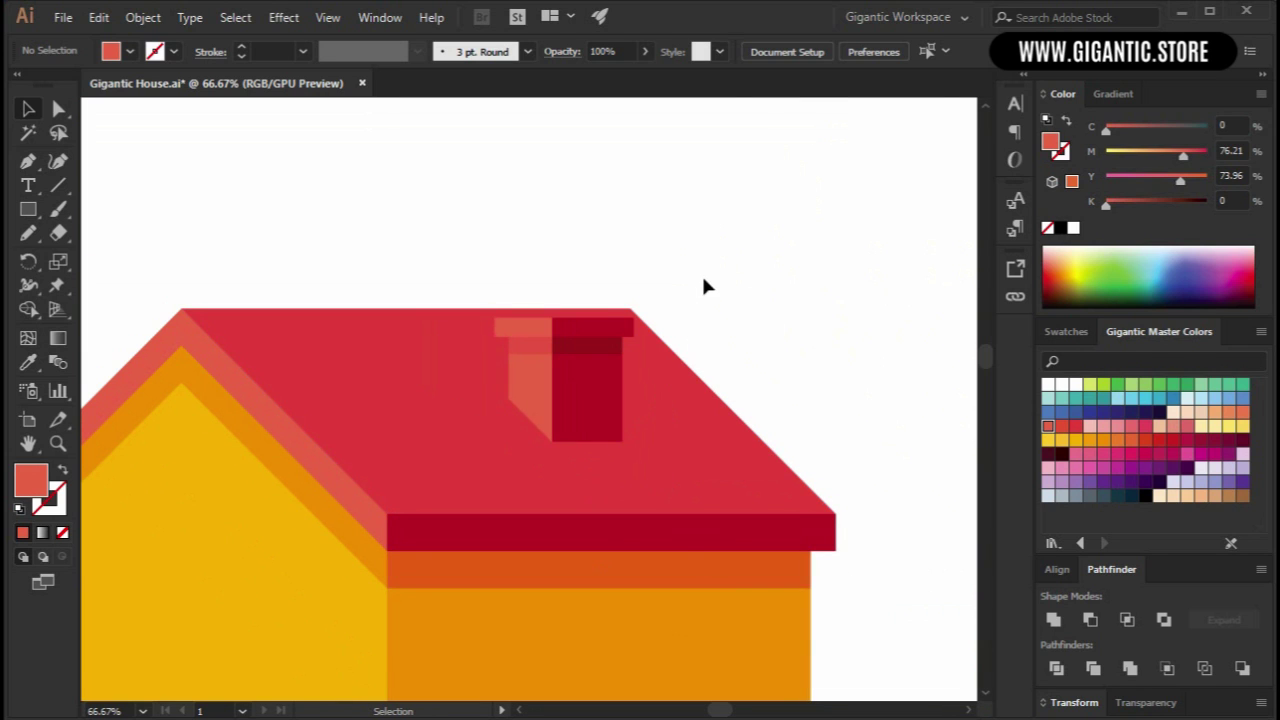
pyautogui.moveTo(714, 246); pyautogui.dragTo(500, 458)
pyautogui.click(618, 438)
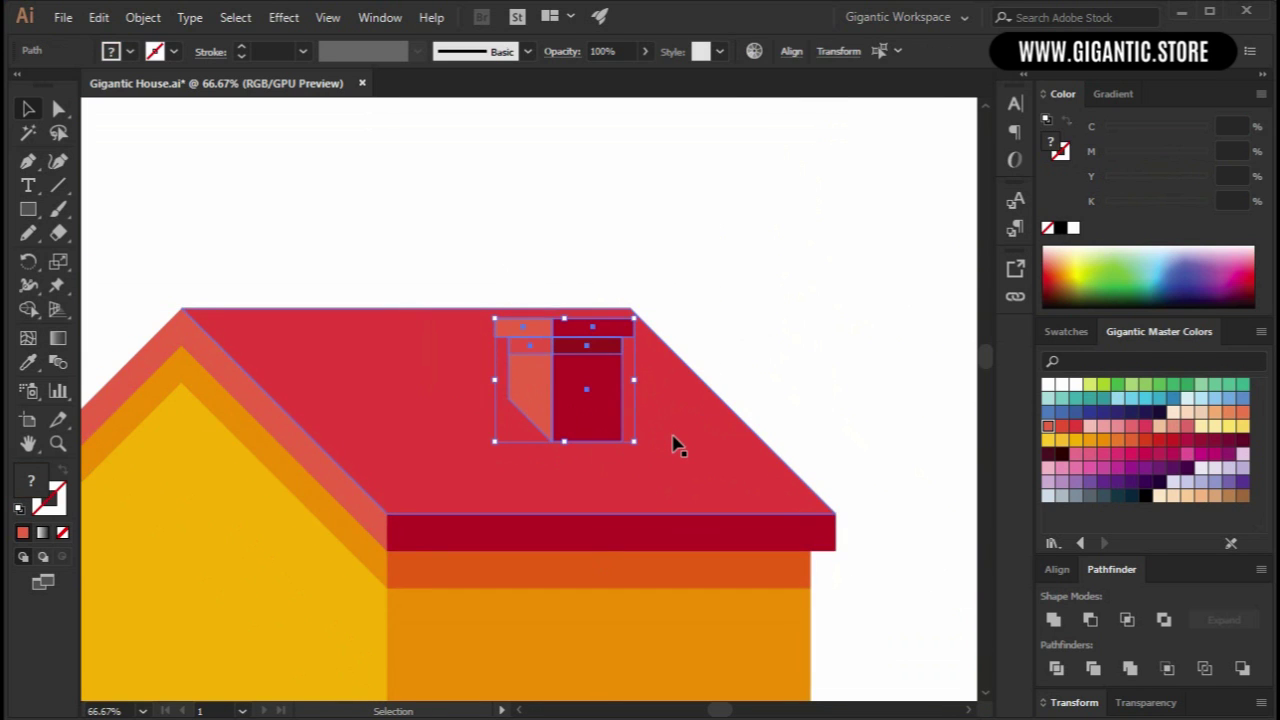
pyautogui.hotkey('ctrl', 'g')
pyautogui.moveTo(588, 396); pyautogui.dragTo(563, 347)
pyautogui.click(766, 350)
# Draw three smoke circles of different sizes above the chimney, filled with light grey-blue (C 10, K 10).
pyautogui.scroll(3, 772, 371)
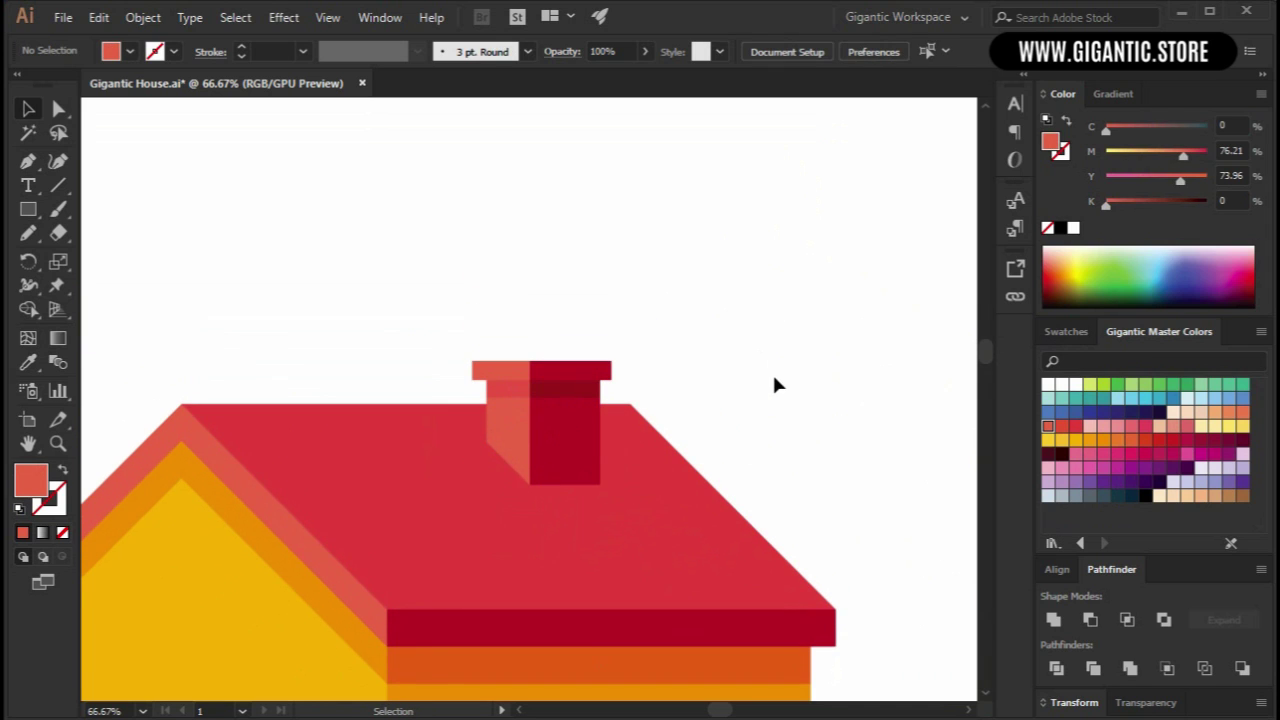
pyautogui.press('l')
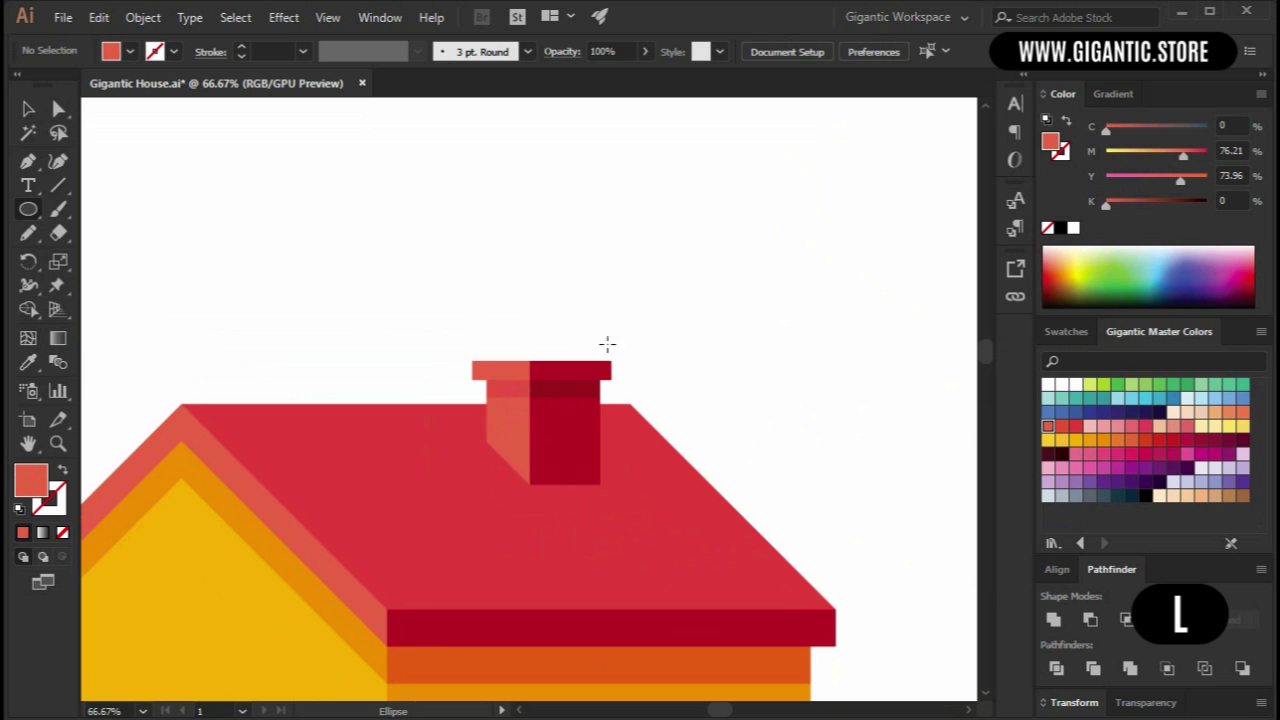
pyautogui.moveTo(494, 303); pyautogui.dragTo(542, 350)
pyautogui.click(1048, 495)
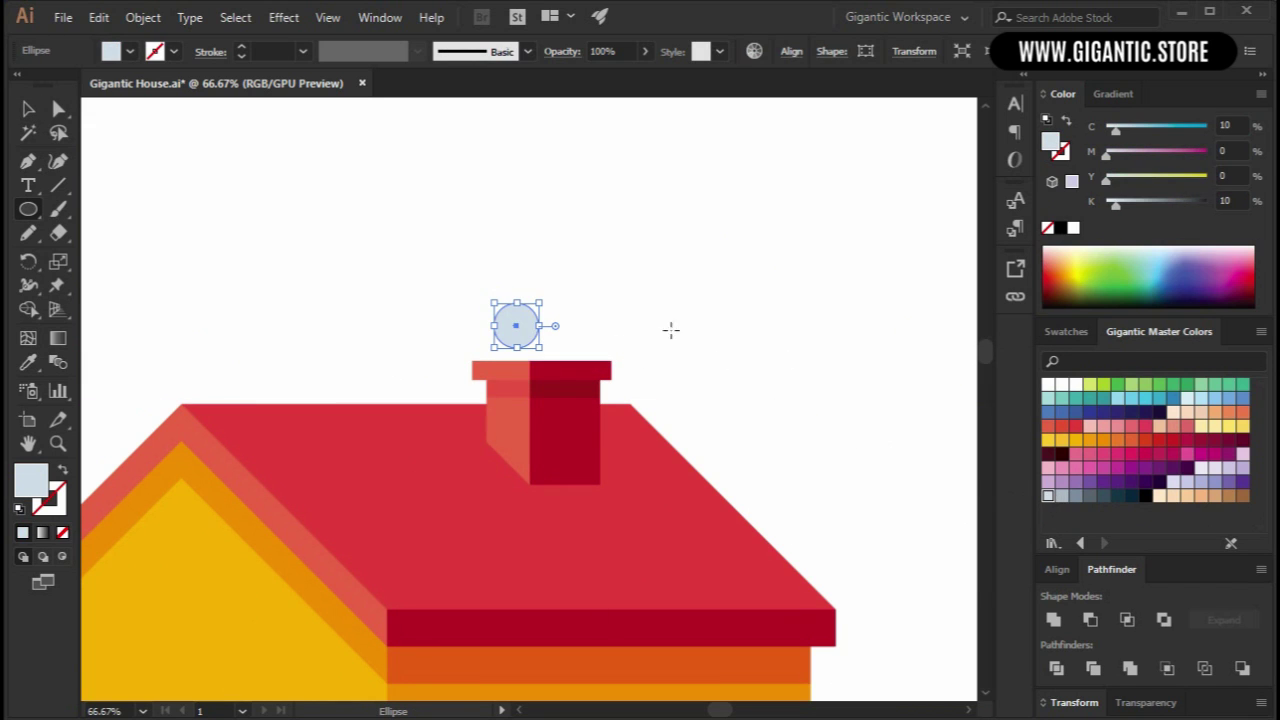
pyautogui.moveTo(552, 281); pyautogui.dragTo(575, 303)
pyautogui.moveTo(539, 210); pyautogui.dragTo(487, 232)
# Shift the smoke circles over the middle of the chimney, group them with it, and deselect.
pyautogui.press('v')
pyautogui.click(376, 237)
pyautogui.moveTo(636, 232); pyautogui.dragTo(505, 318)
pyautogui.moveTo(505, 318); pyautogui.dragTo(535, 335)
pyautogui.keyDown('shift'); pyautogui.click(575, 430); pyautogui.keyUp('shift')
pyautogui.hotkey('ctrl', 'g')
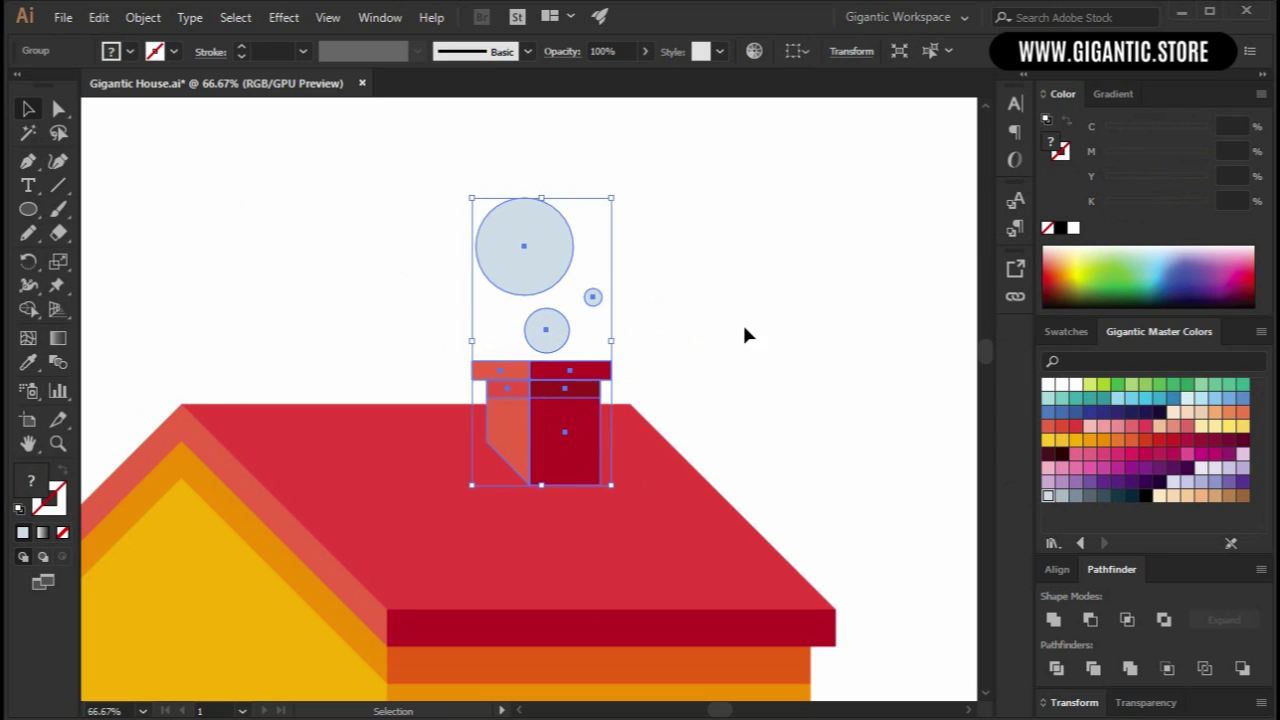
pyautogui.click(740, 340)
# Draw a square window frame on the orange side wall, near the house corner, and fill it with white.
pyautogui.moveTo(711, 408); pyautogui.dragTo(772, 435)
pyautogui.hotkey('ctrl', '-')
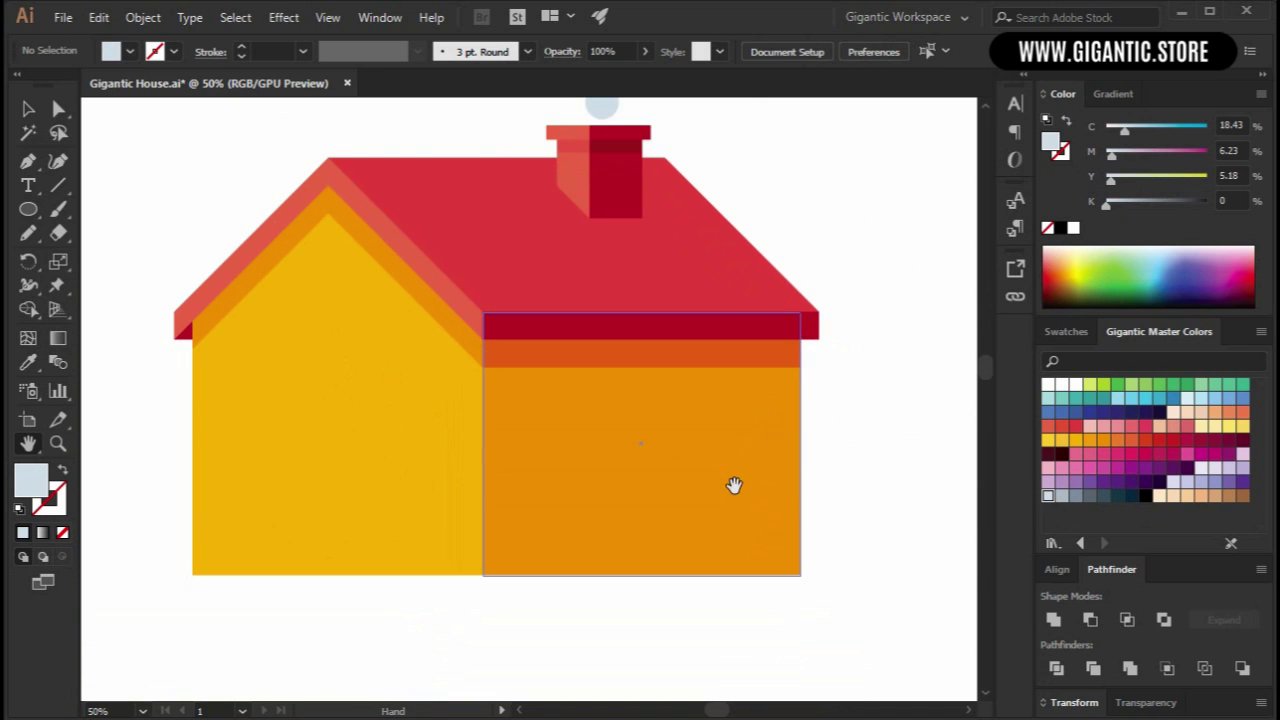
pyautogui.hotkey('ctrl', '+')
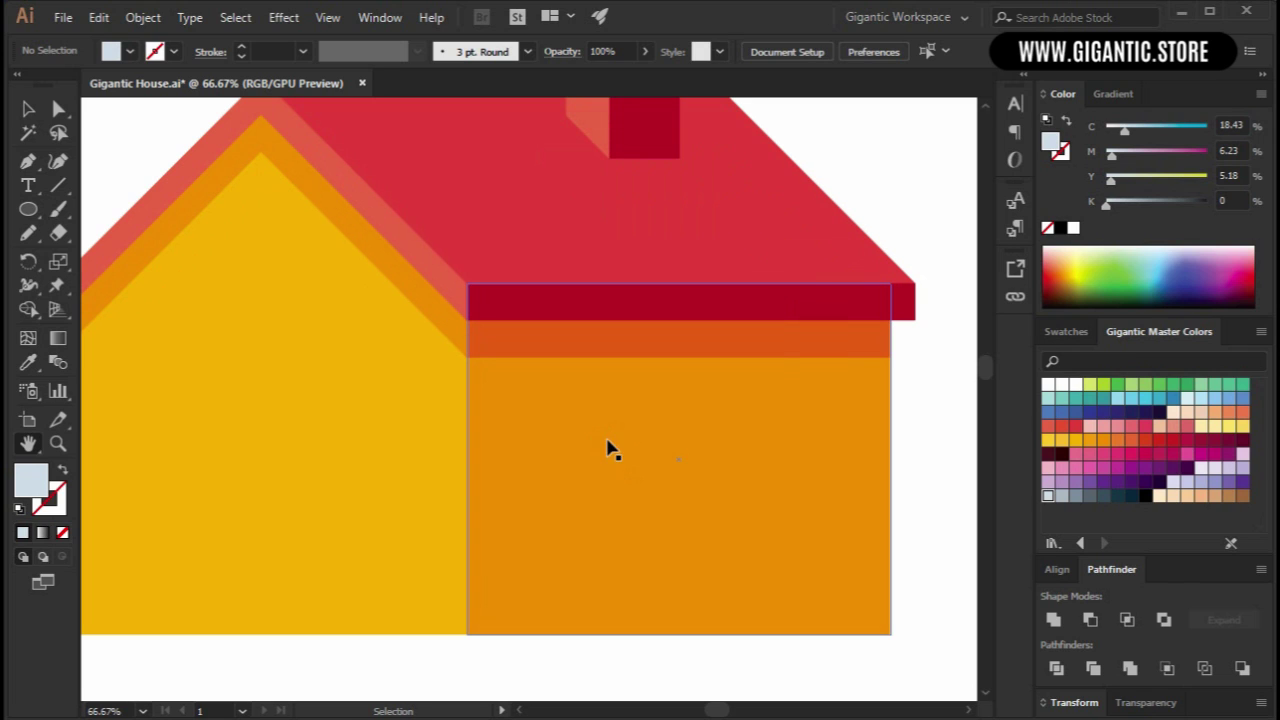
pyautogui.press('m')
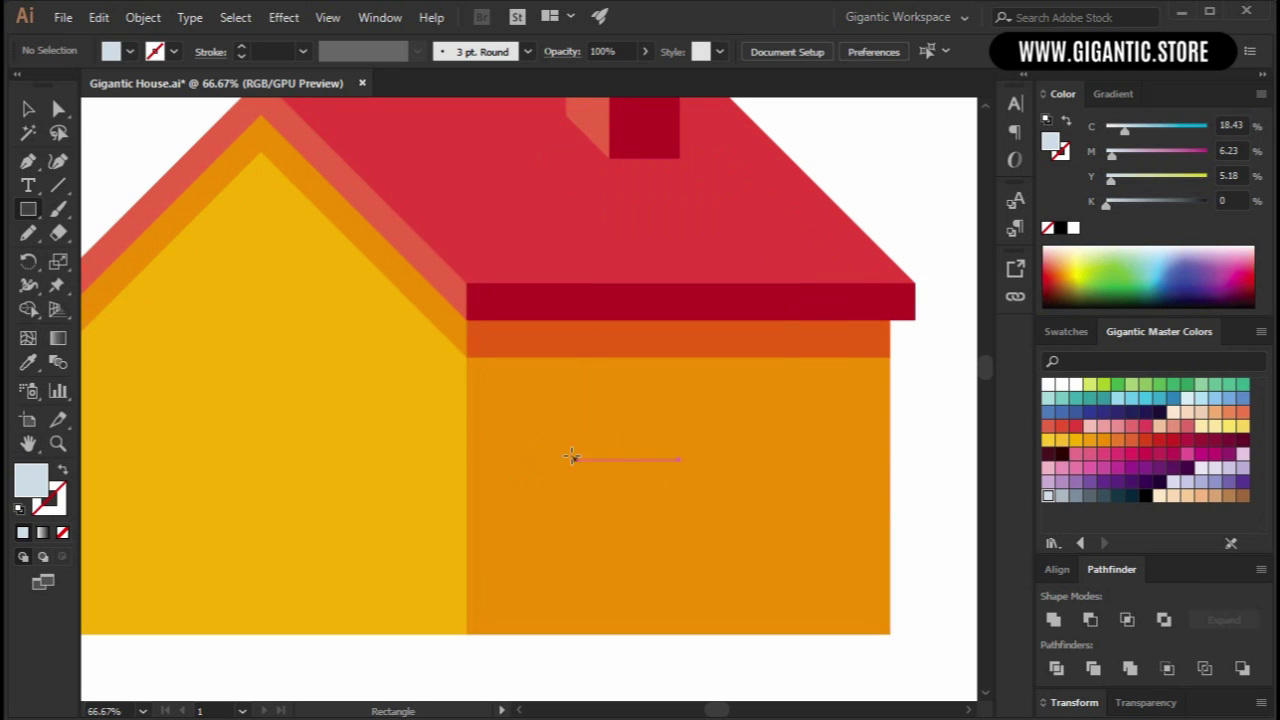
pyautogui.moveTo(526, 415); pyautogui.dragTo(628, 515)
pyautogui.hotkey('ctrl', '1')
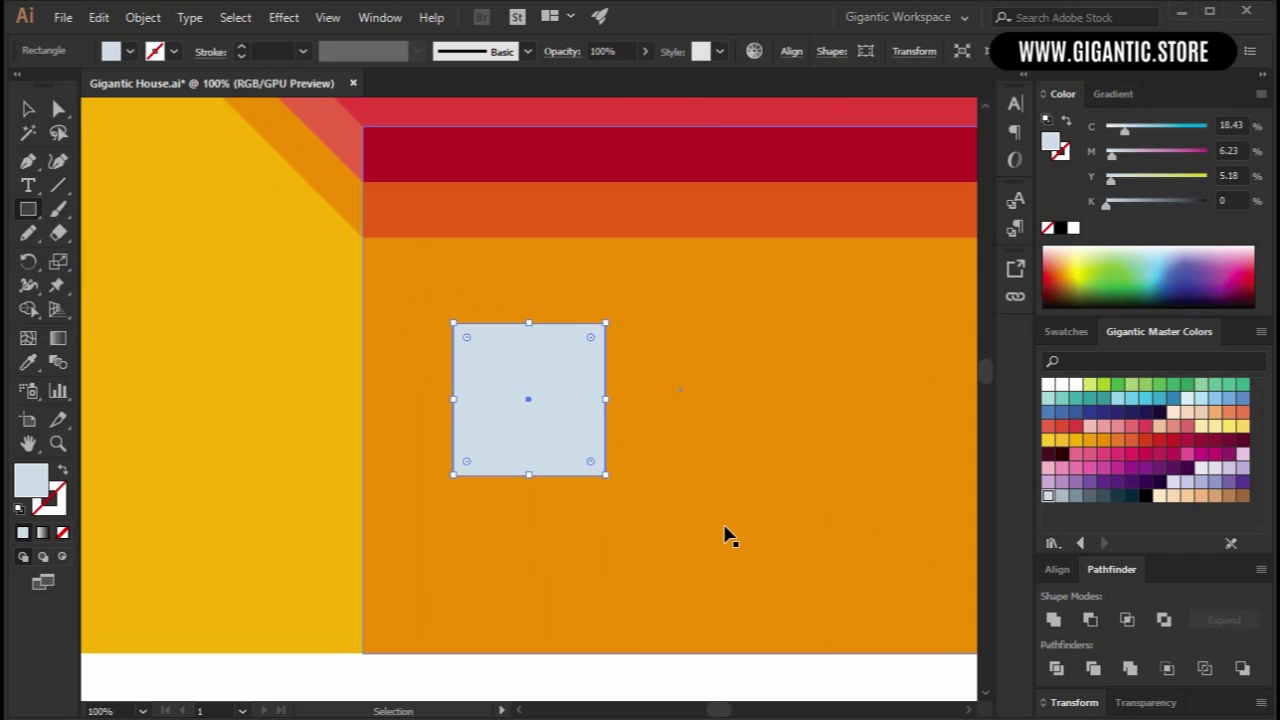
pyautogui.click(1047, 386)
pyautogui.hotkey('ctrl', '=')
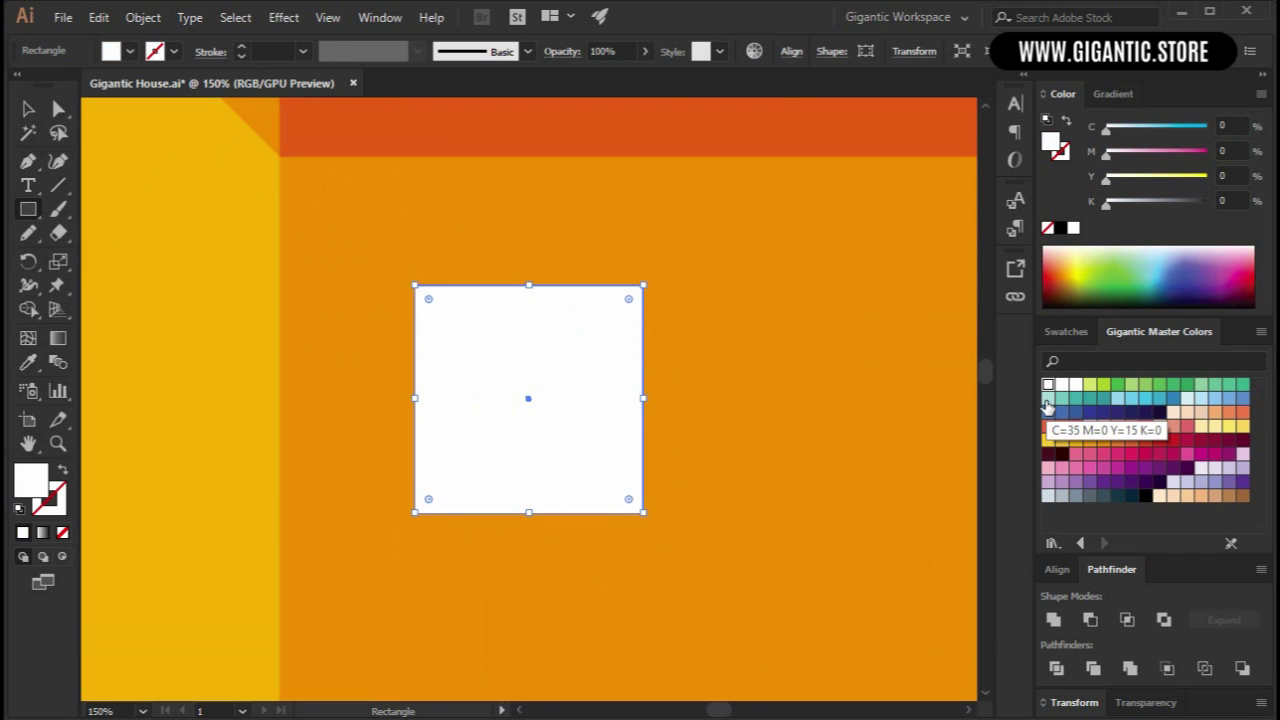
# Copy the white square in front, scale the copy down from its centre, and fill it with light blue (C 57.65, Y 5.49).
pyautogui.click(30, 110)
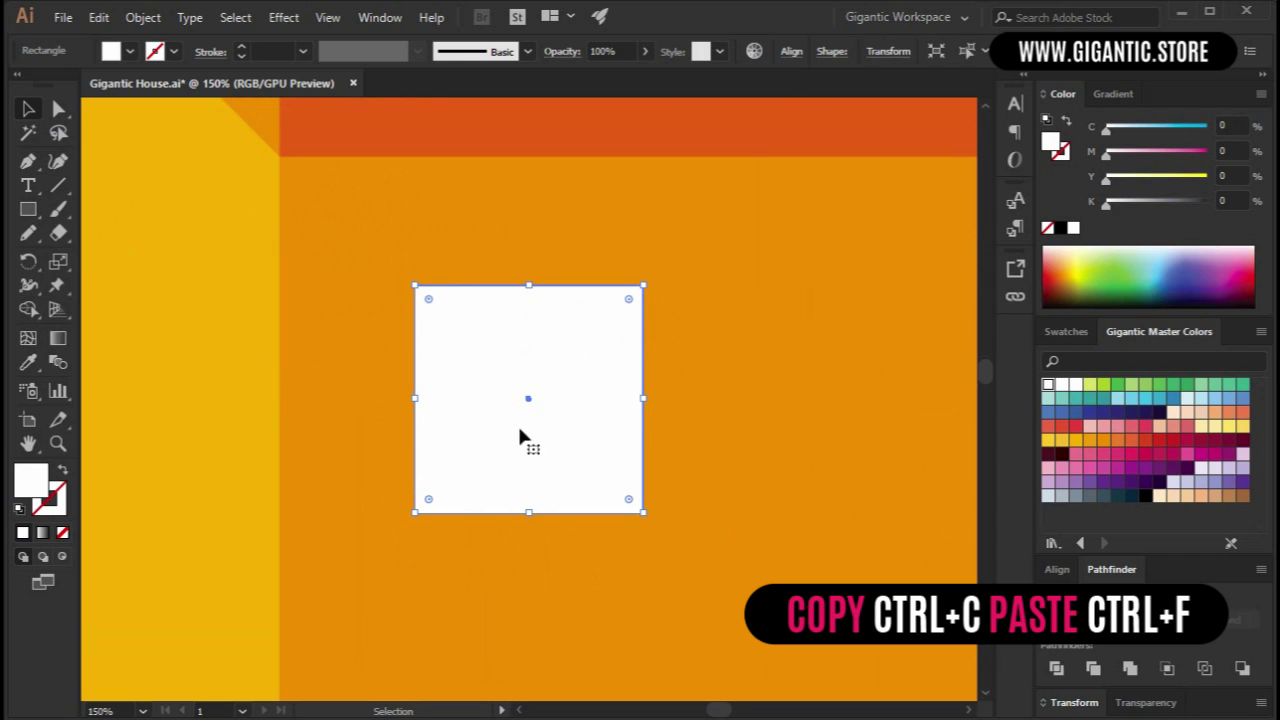
pyautogui.hotkey('ctrl', 'c')
pyautogui.hotkey('ctrl', 'f')
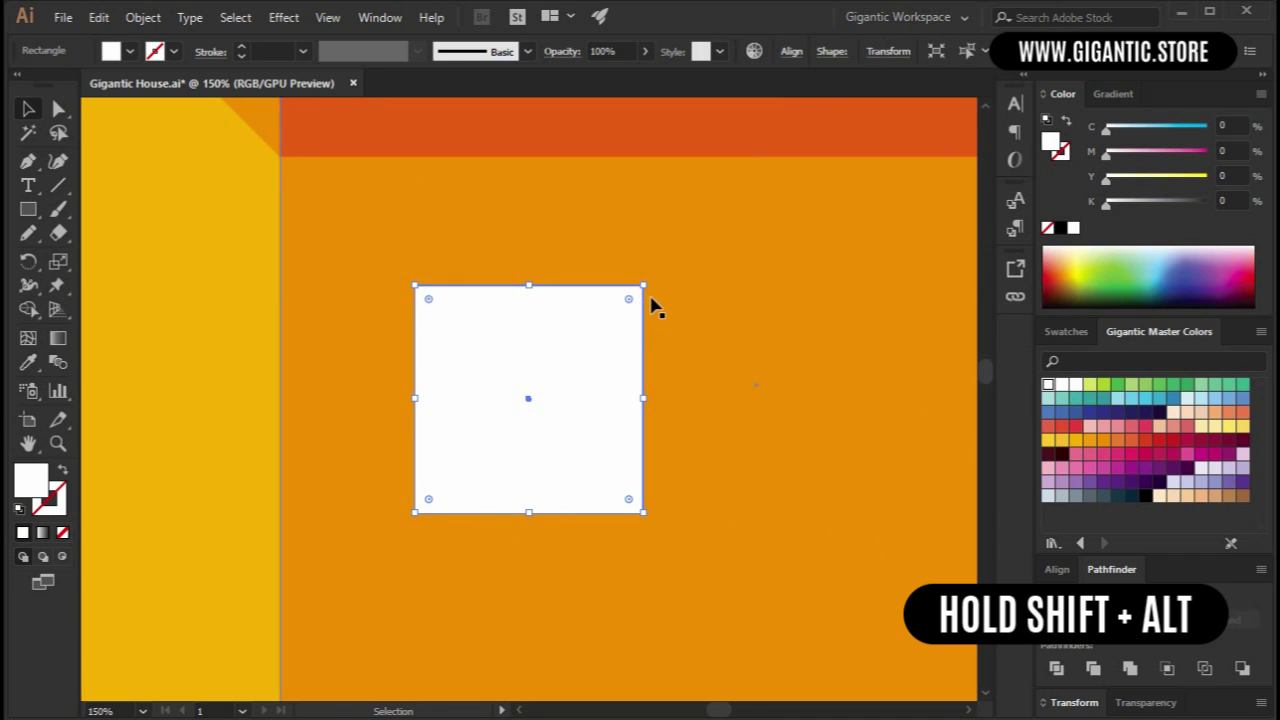
pyautogui.moveTo(644, 288); pyautogui.dragTo(628, 300)
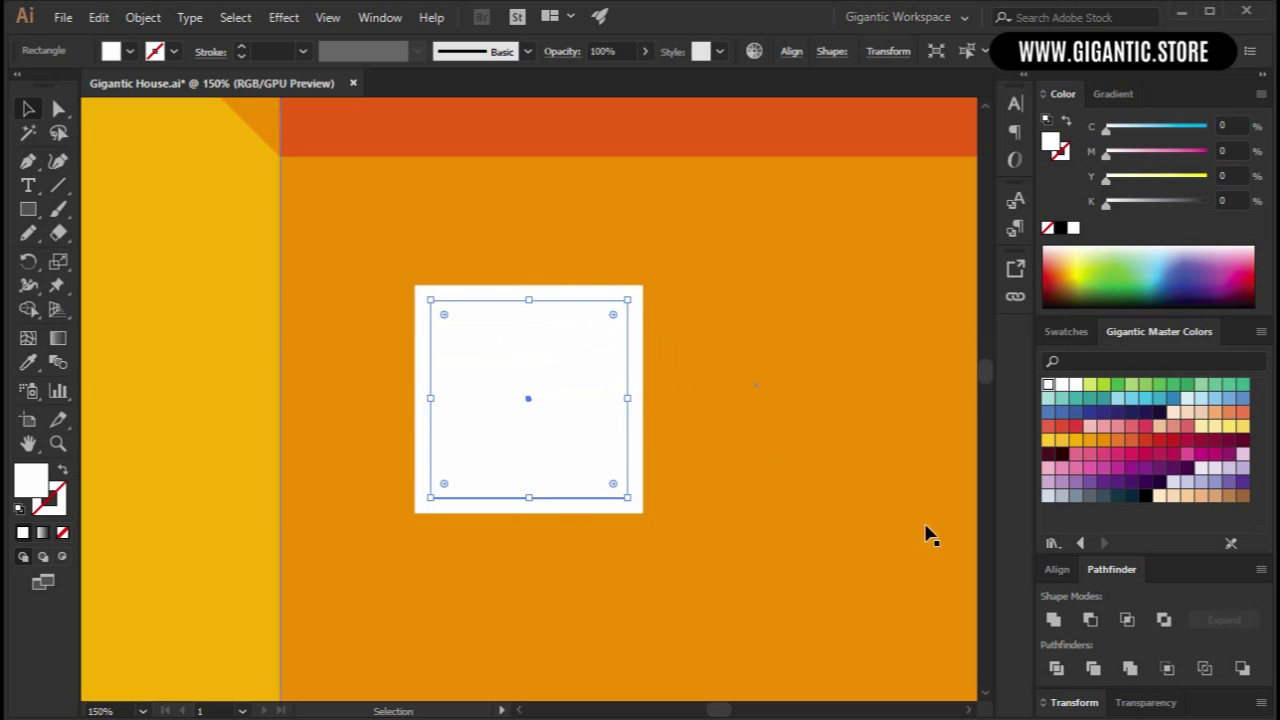
pyautogui.click(1118, 400)
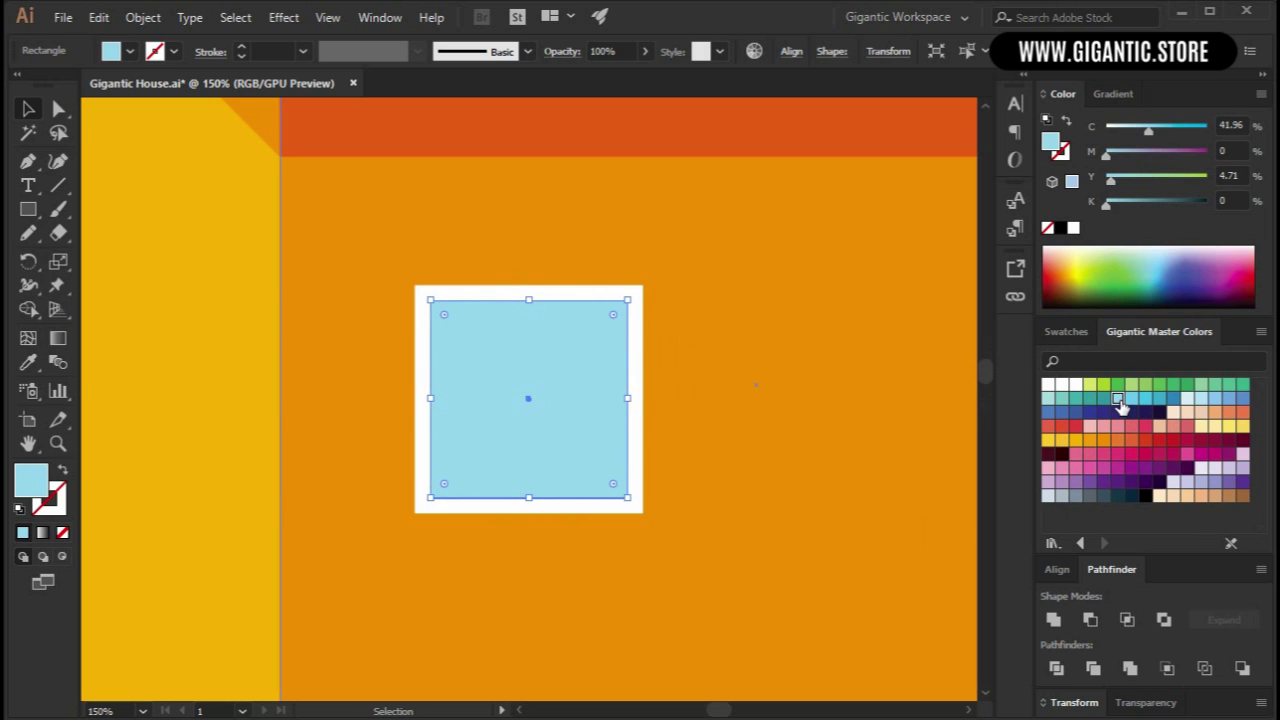
pyautogui.click(1130, 400)
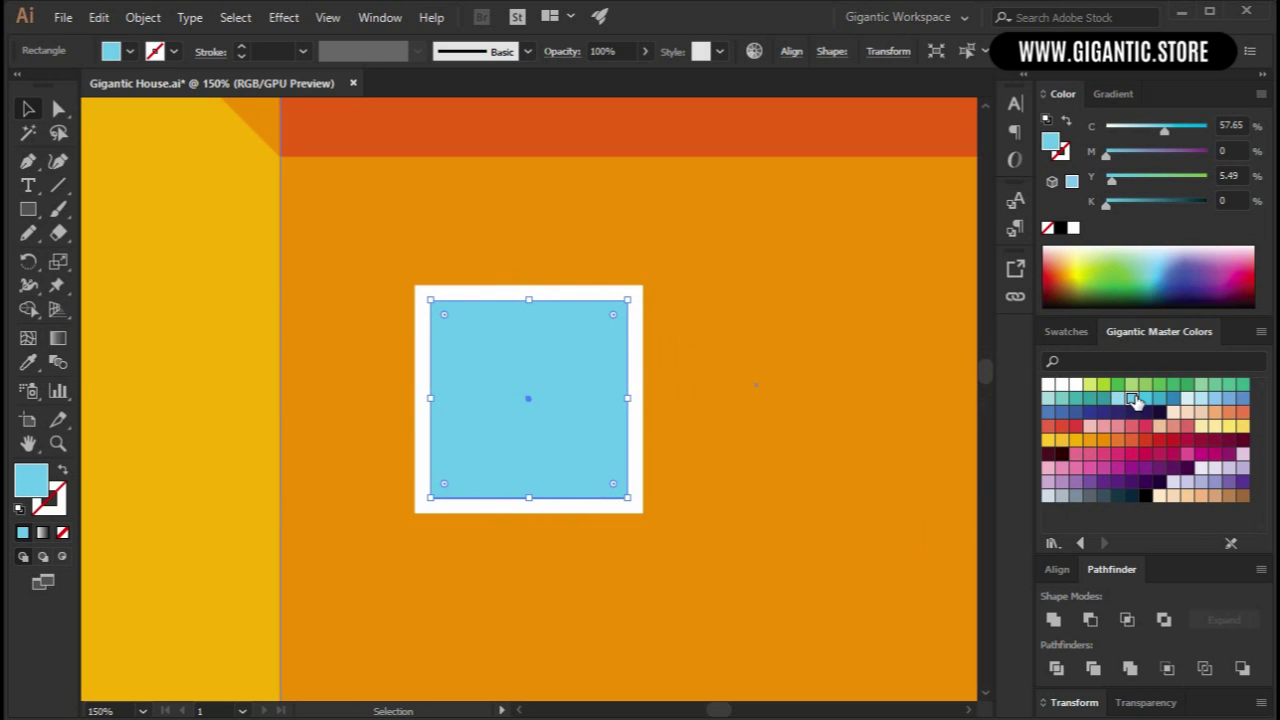
# Shrink the blue window pane slightly more from its centre so the white frame becomes thicker.
pyautogui.hotkey('ctrl', '-')
pyautogui.hotkey('ctrl', '-')
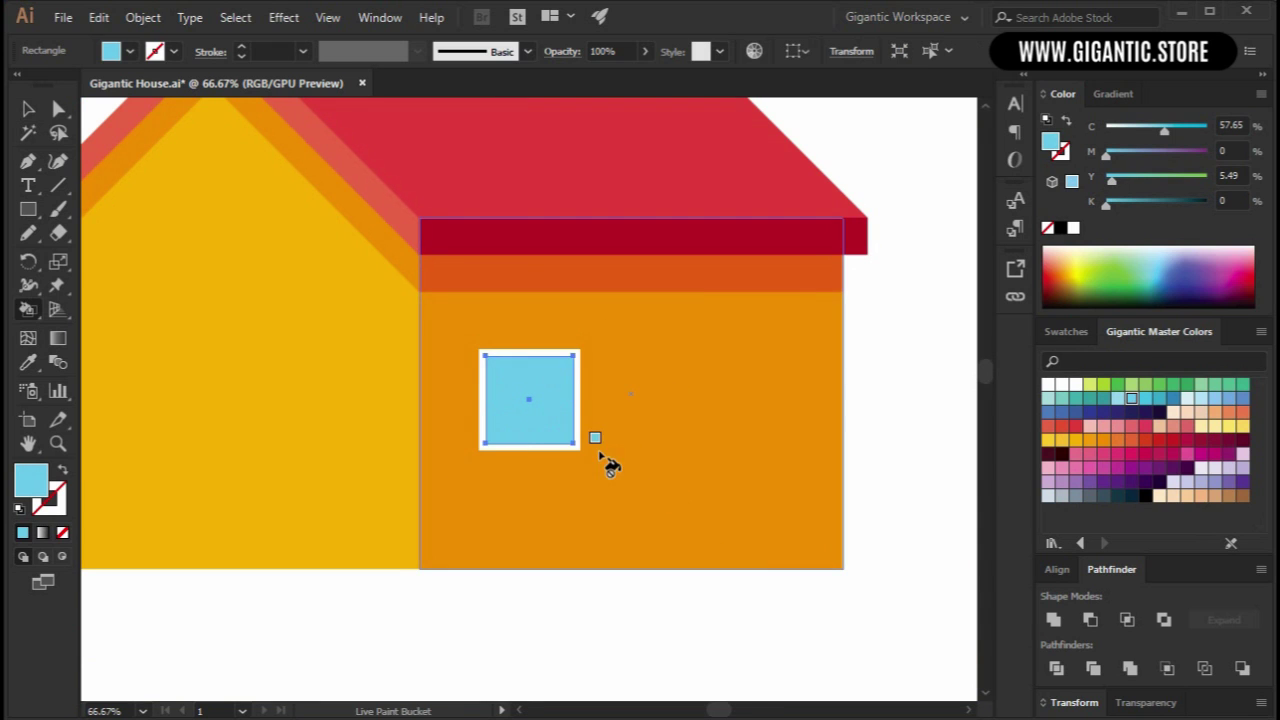
pyautogui.hotkey('ctrl', '+')
pyautogui.hotkey('ctrl', '+')
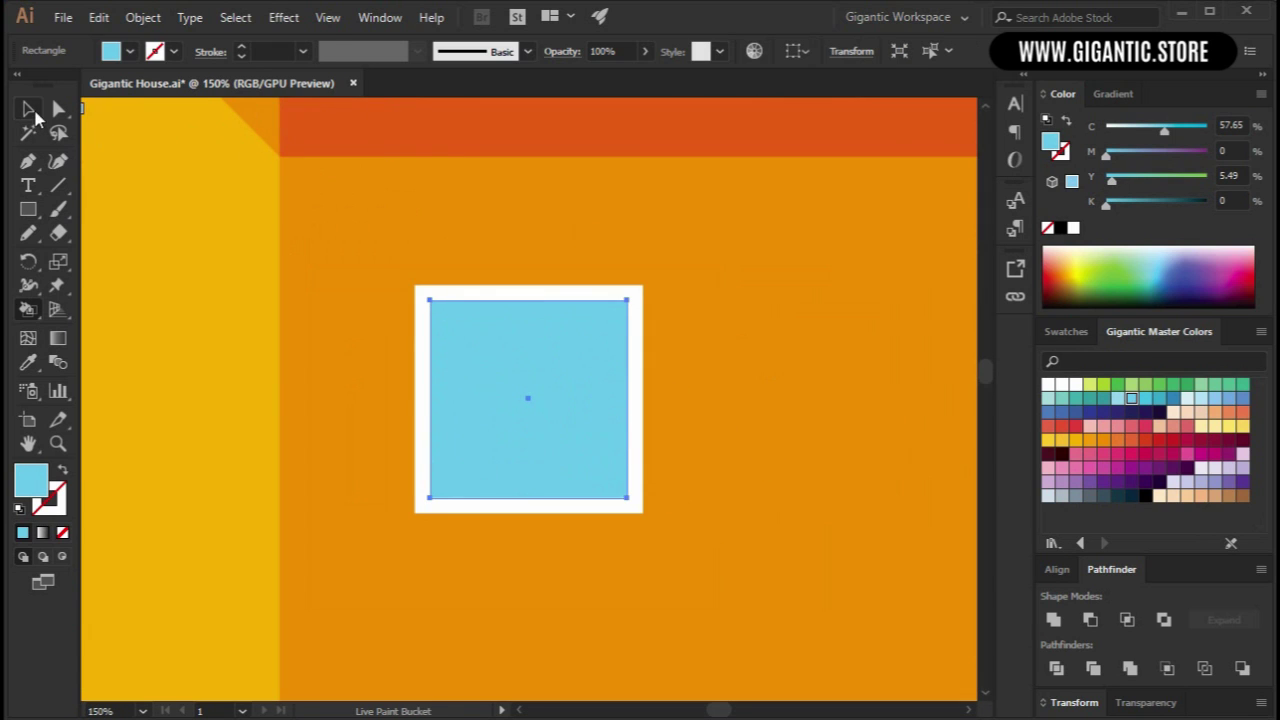
pyautogui.press('v')
pyautogui.moveTo(628, 299); pyautogui.dragTo(622, 305)
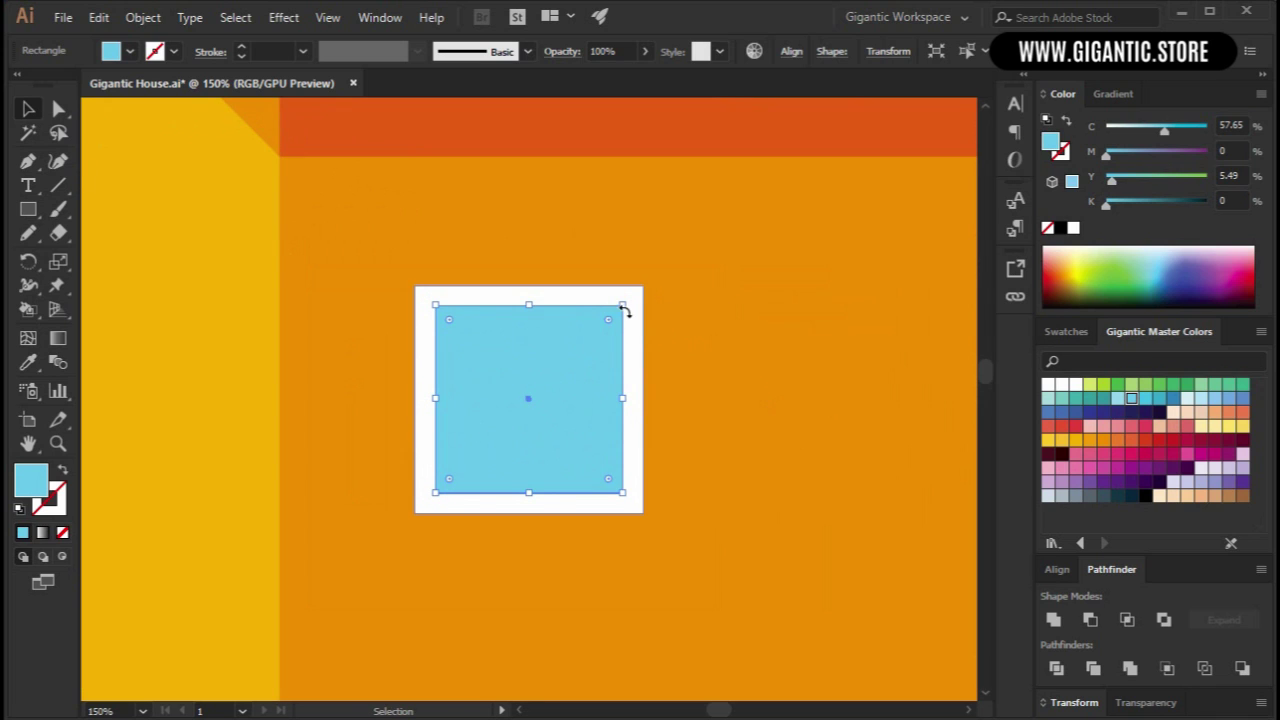
# Copy the white window frame in place and reshape the copy into a narrow vertical strip against the frame's right edge.
pyautogui.click(636, 330)
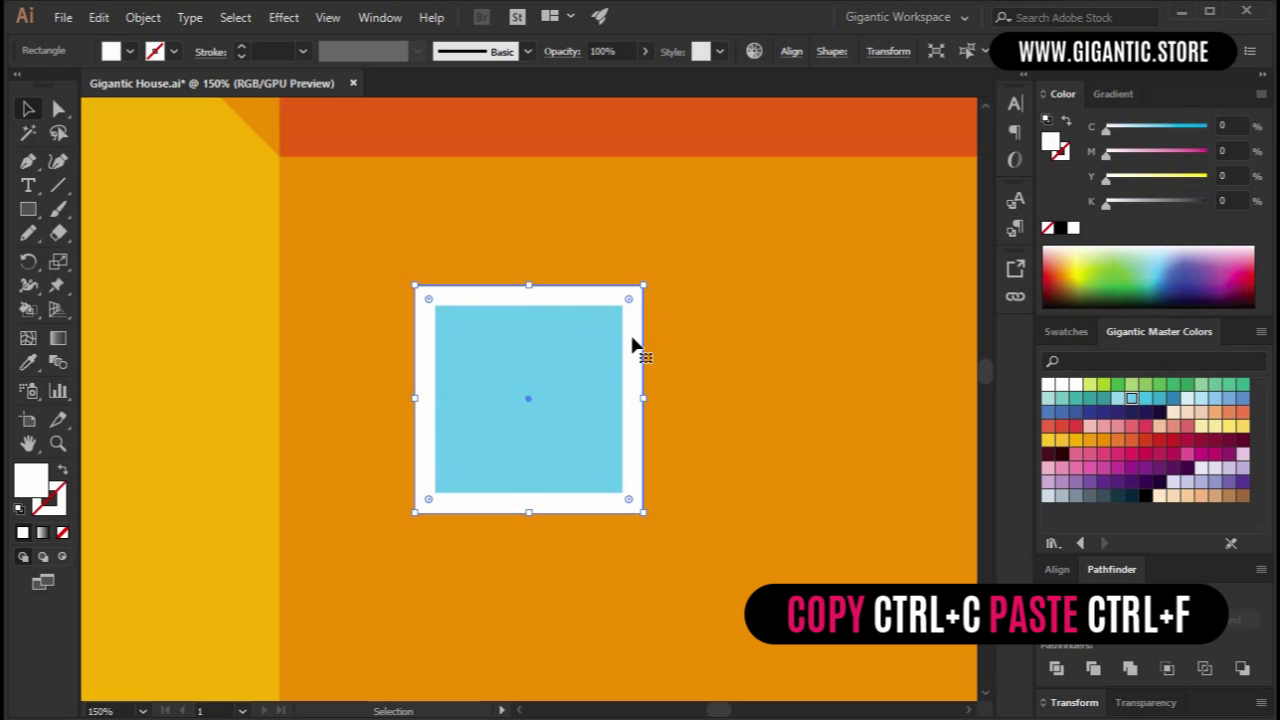
pyautogui.press('a')
pyautogui.press('v')
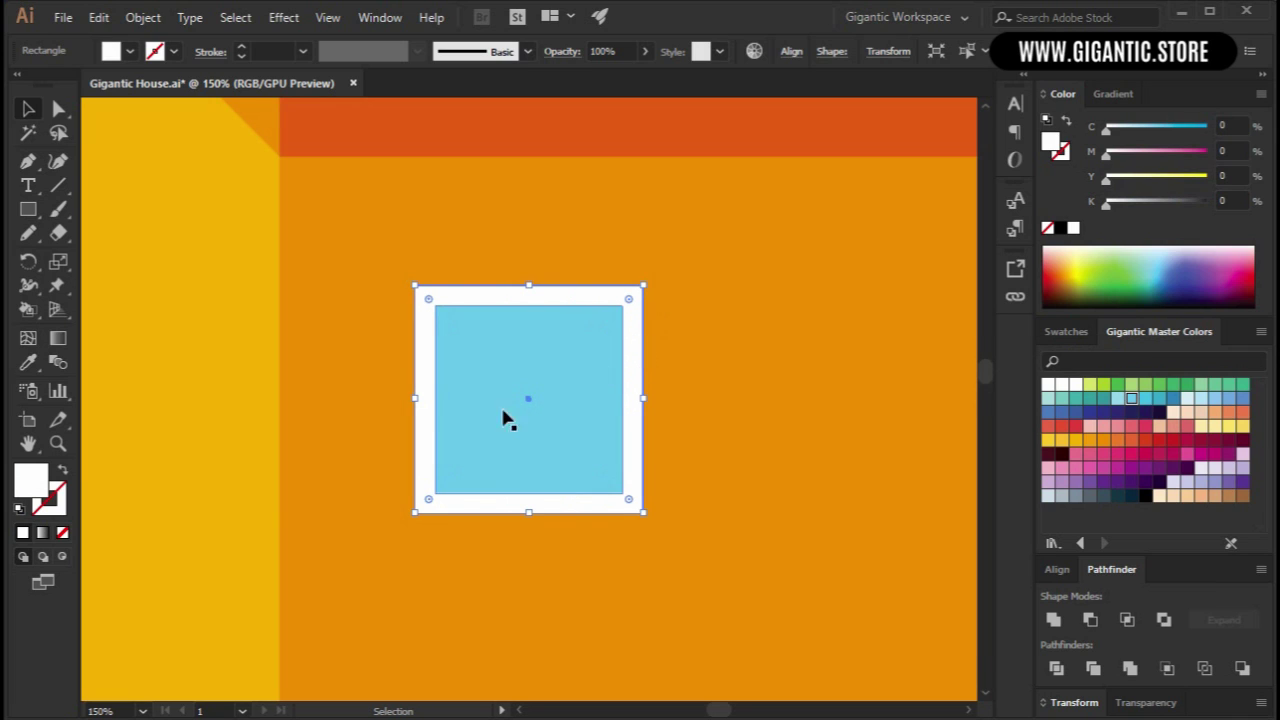
pyautogui.moveTo(416, 398); pyautogui.dragTo(689, 399)
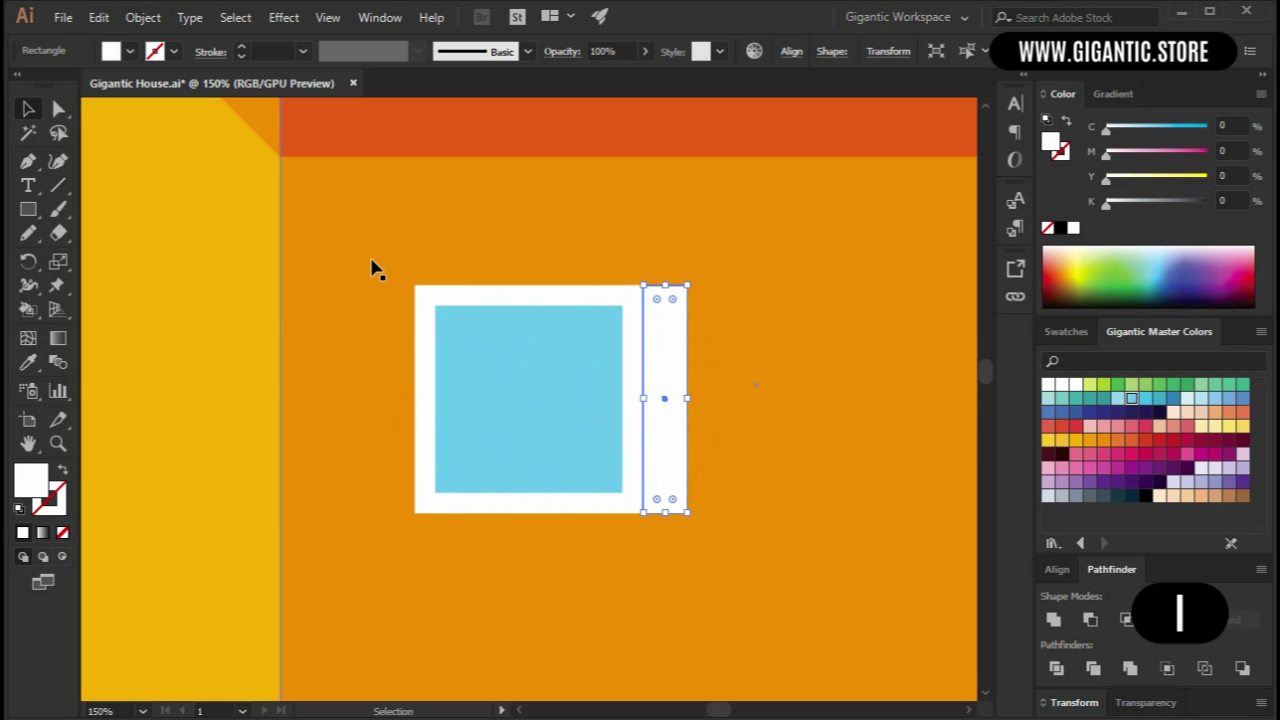
# Fill the strip beside the window with the yellow sampled from the front wall, and deselect it.
pyautogui.press('i')
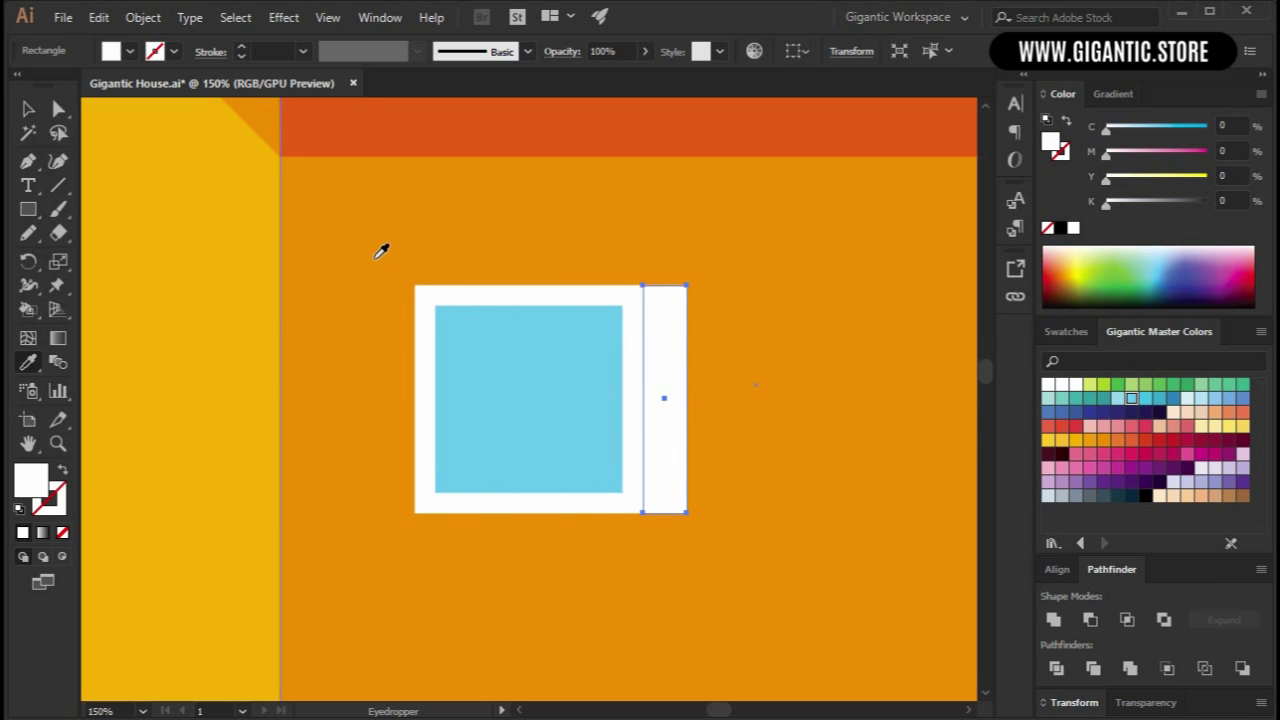
pyautogui.click(245, 268)
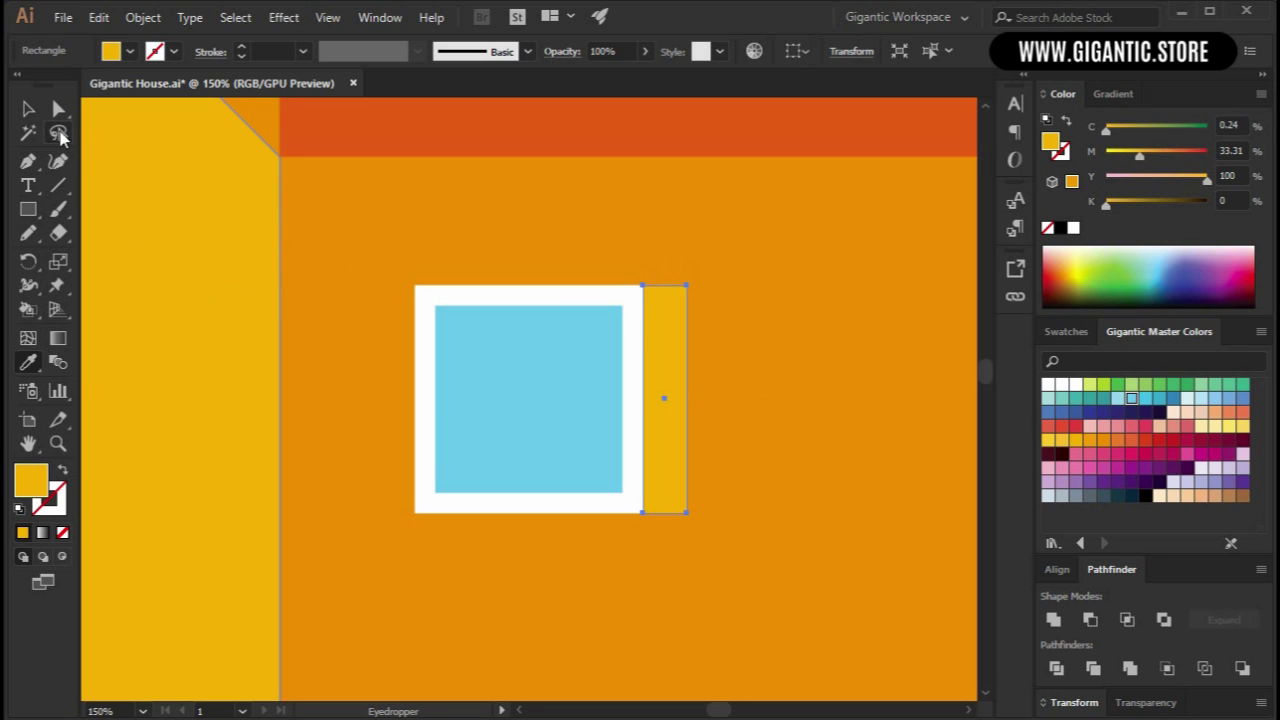
pyautogui.click(30, 110)
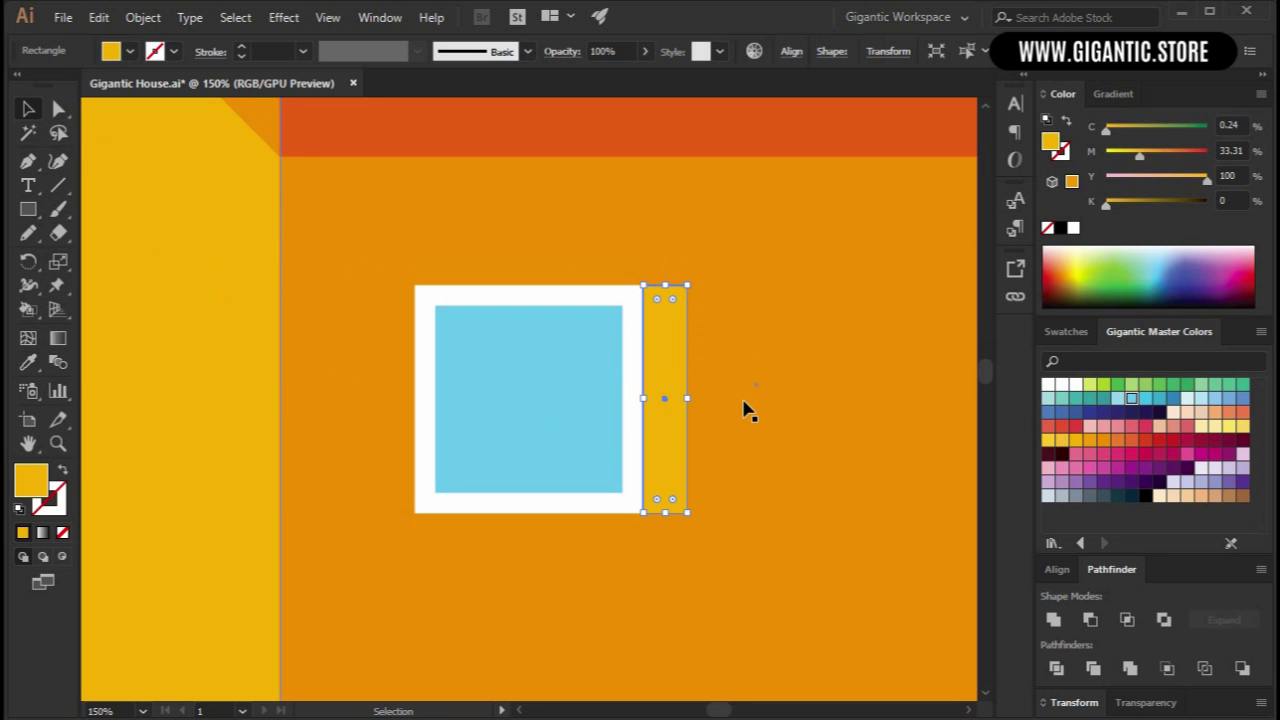
pyautogui.hotkey('ctrl', '-')
pyautogui.hotkey('ctrl', '-')
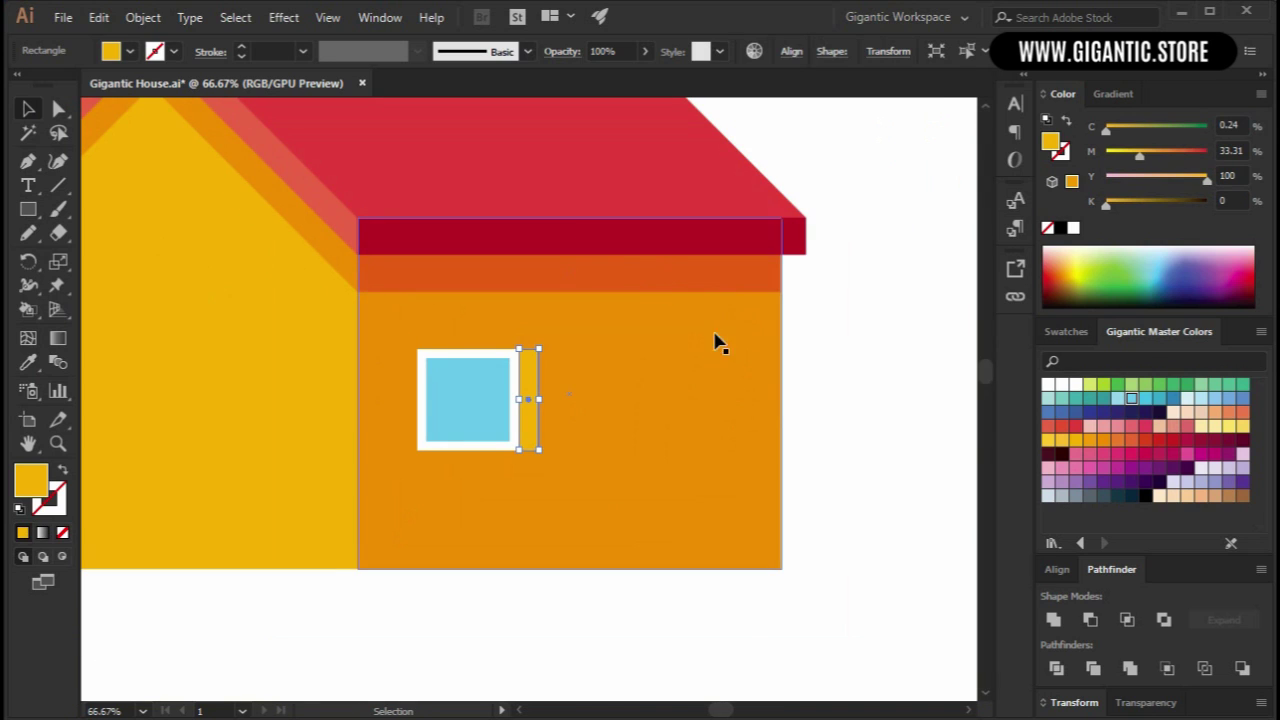
pyautogui.click(770, 470)
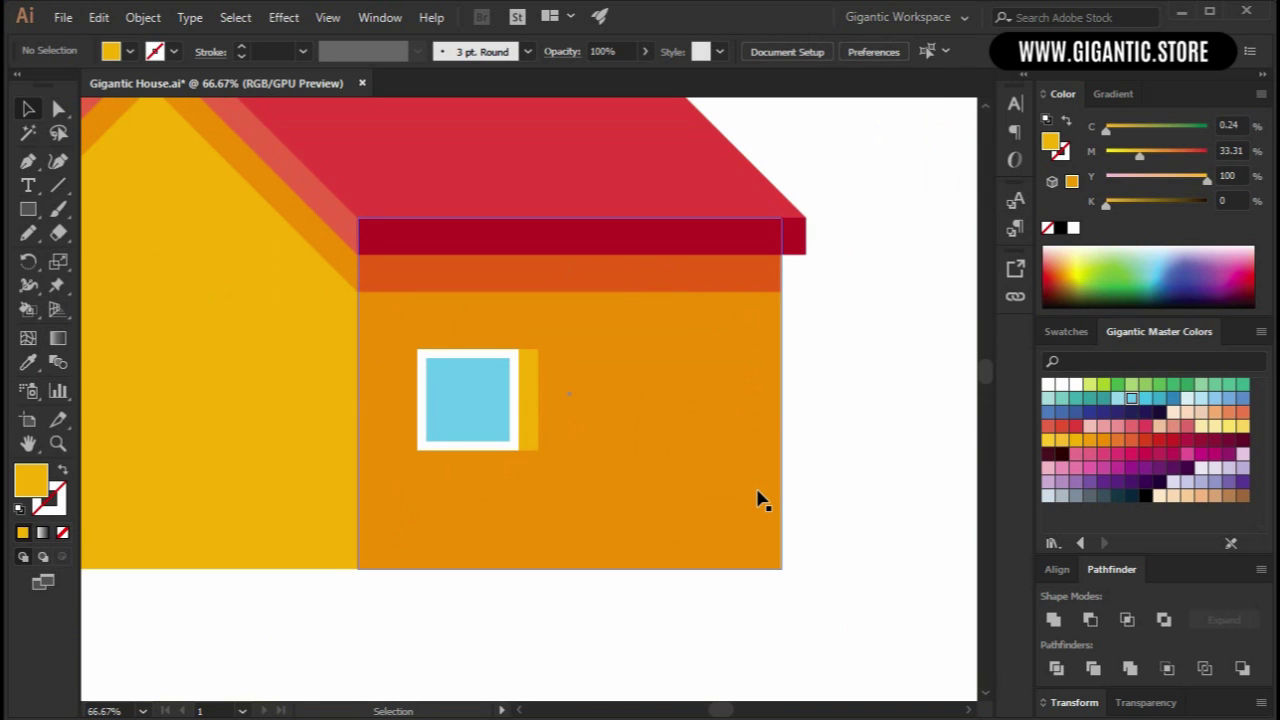
# Draw a small rectangle directly below the window frame, starting at its lower-left corner.
pyautogui.hotkey('ctrl', '+')
pyautogui.hotkey('ctrl', '+')
pyautogui.hotkey('ctrl', '+')
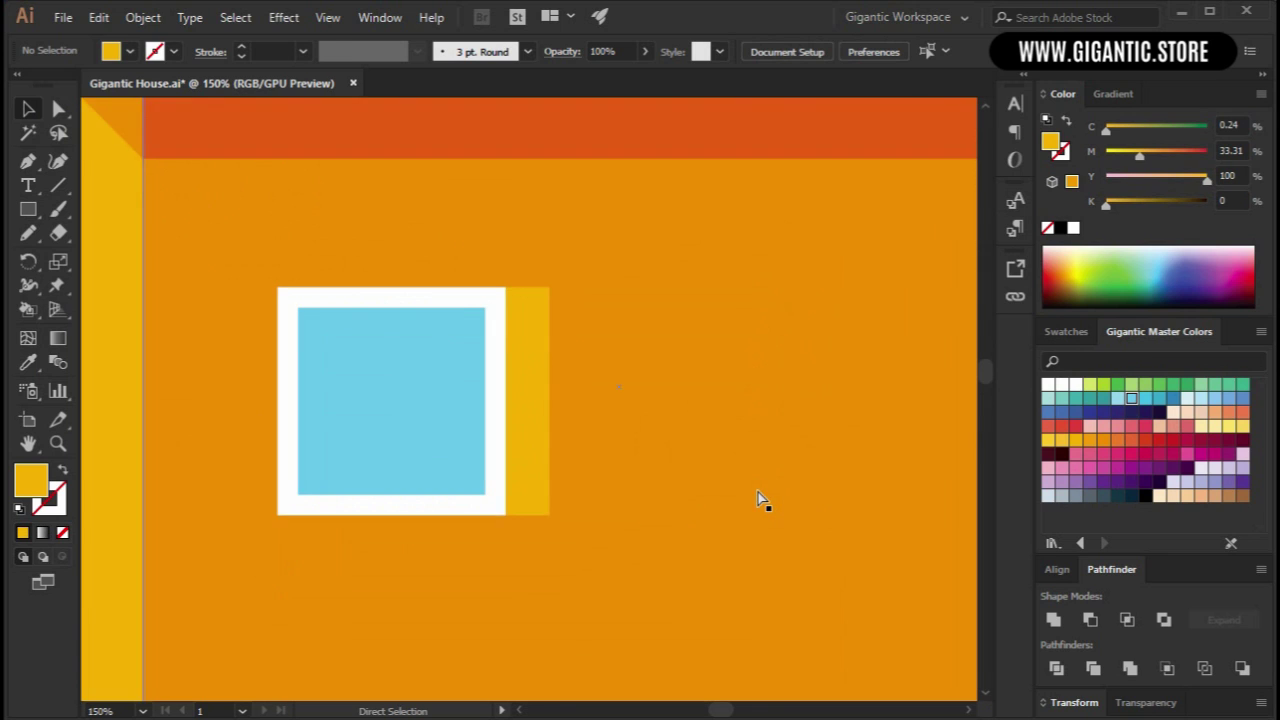
pyautogui.press('space')
pyautogui.moveTo(648, 603); pyautogui.dragTo(800, 488)
pyautogui.press('m')
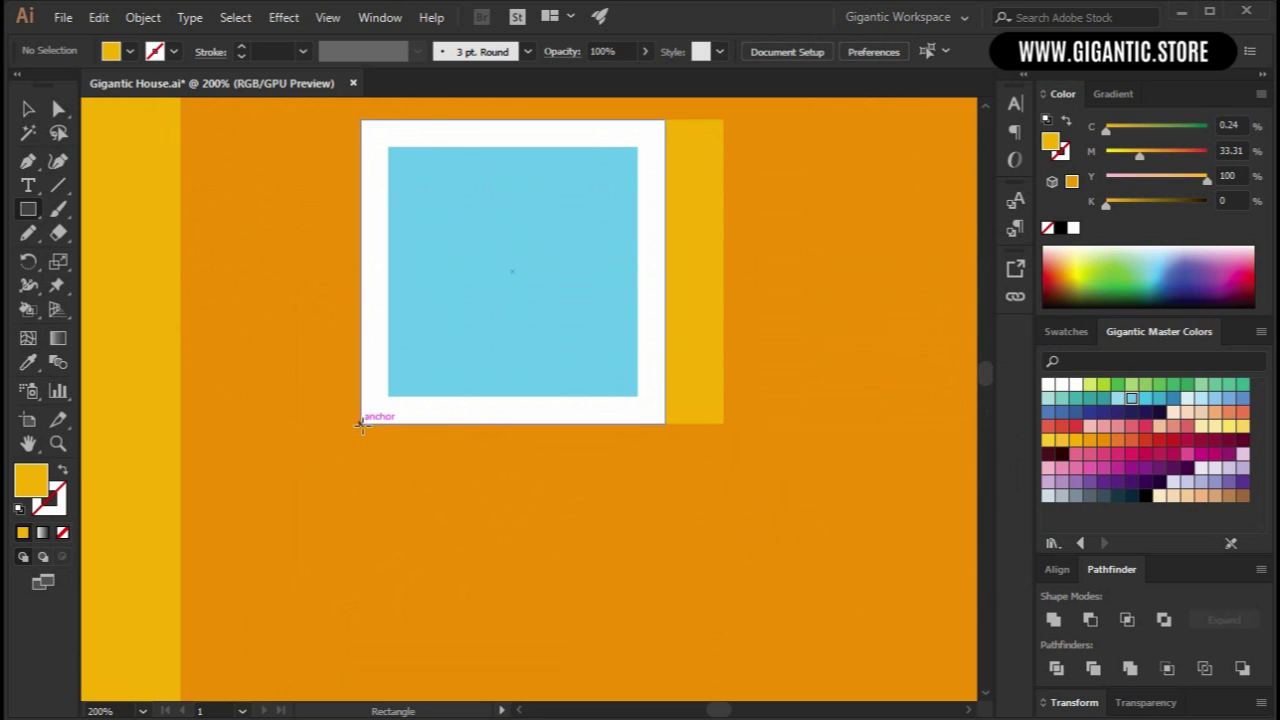
pyautogui.moveTo(362, 424); pyautogui.dragTo(455, 466)
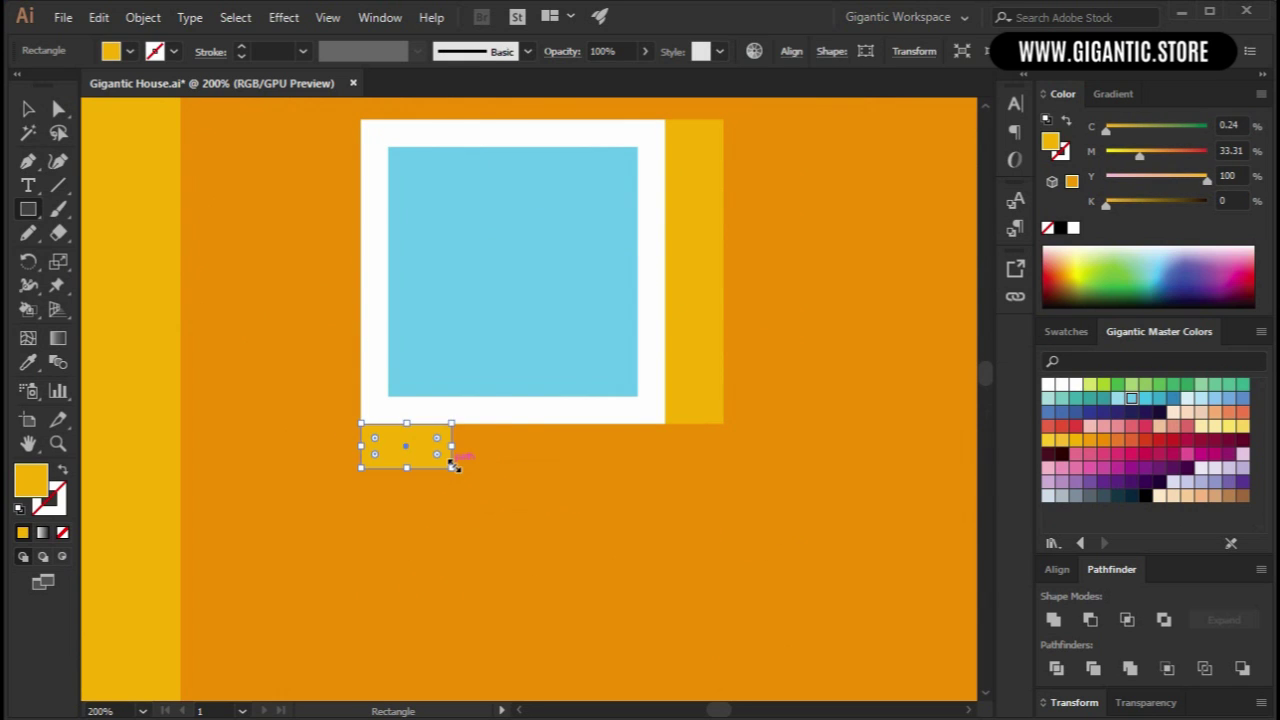
# Fill the small rectangle below the window with the red sampled from the main roof slope.
pyautogui.hotkey('ctrl', '1')
pyautogui.scroll(1, 489, 517)
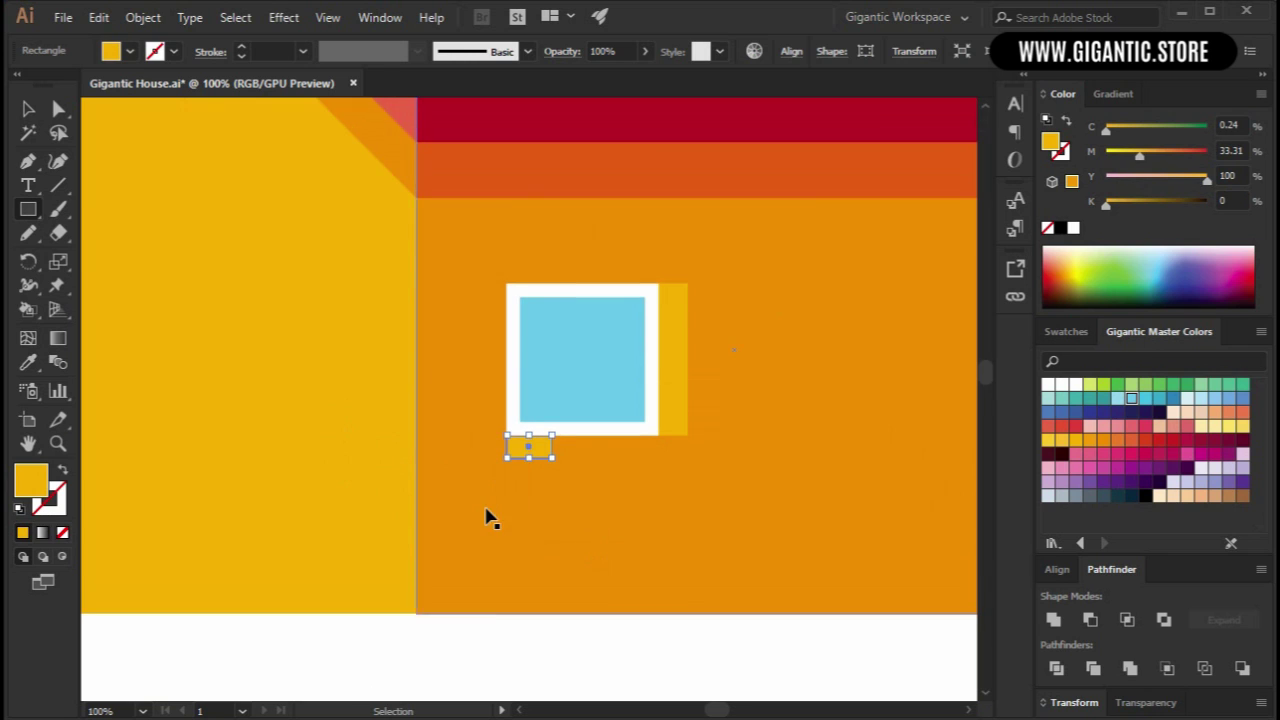
pyautogui.hotkey('ctrl', '-')
pyautogui.scroll(2, 305, 369)
pyautogui.press('i')
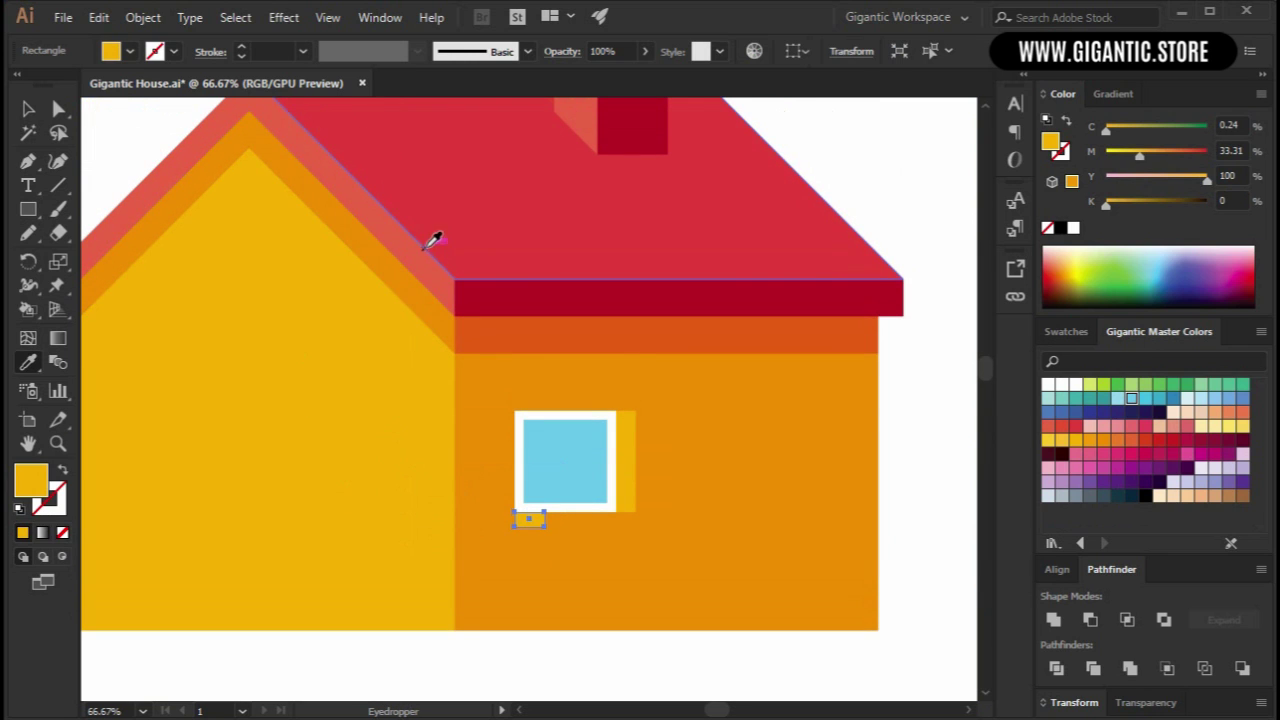
pyautogui.click(460, 234)
pyautogui.click(30, 111)
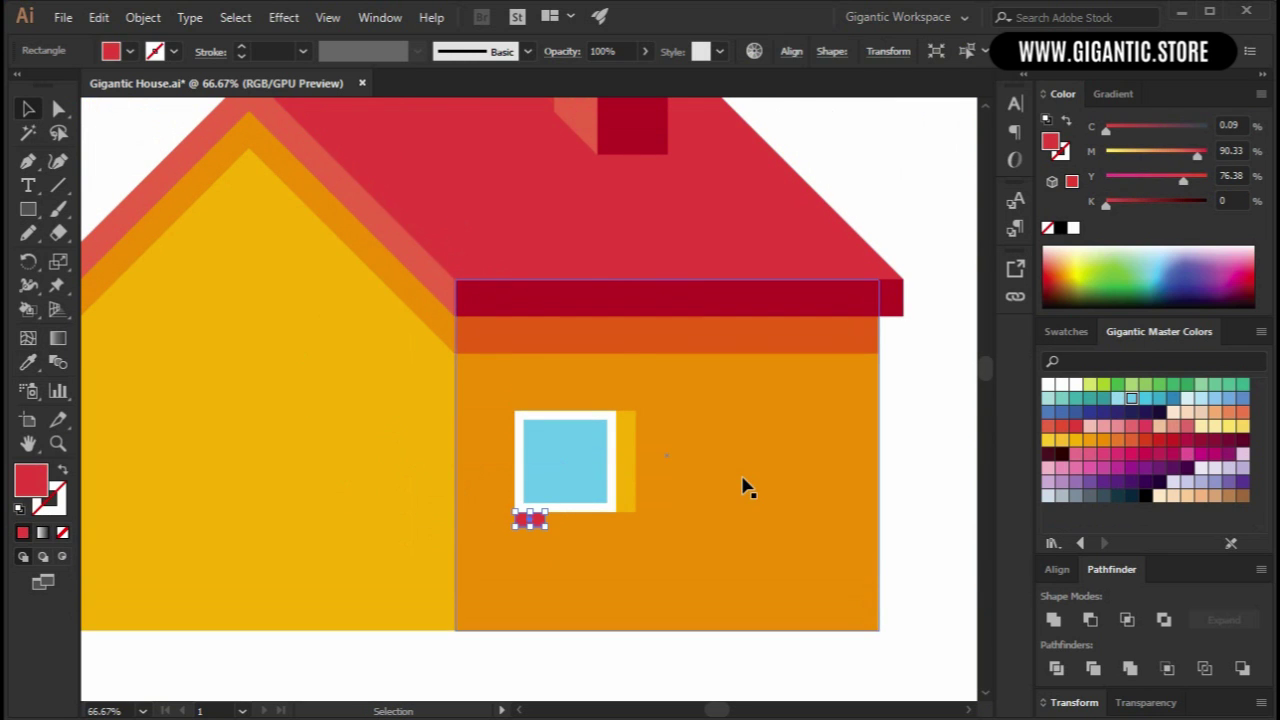
# Copy the small red rectangle in place and reshape the copy into a long strip from its right edge to beyond the window.
pyautogui.hotkey('ctrl', '+')
pyautogui.hotkey('ctrl', '+')
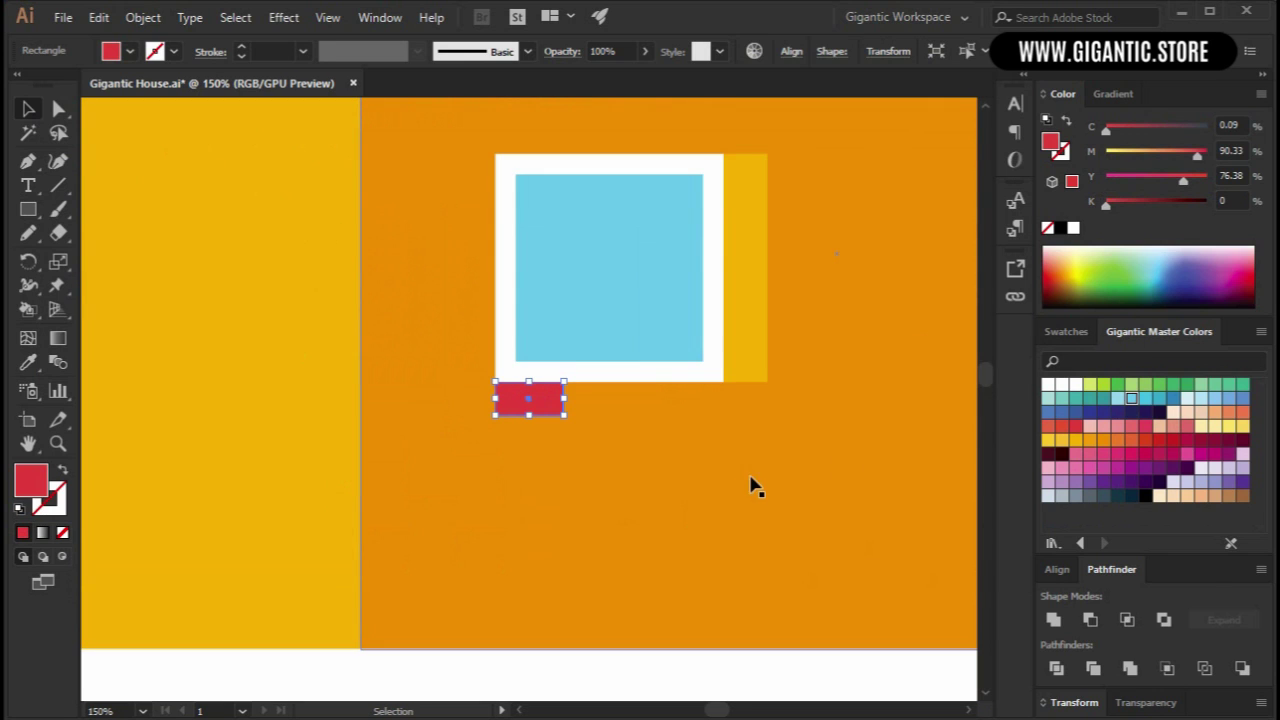
pyautogui.hotkey('ctrl', 'c')
pyautogui.hotkey('ctrl', 'f')
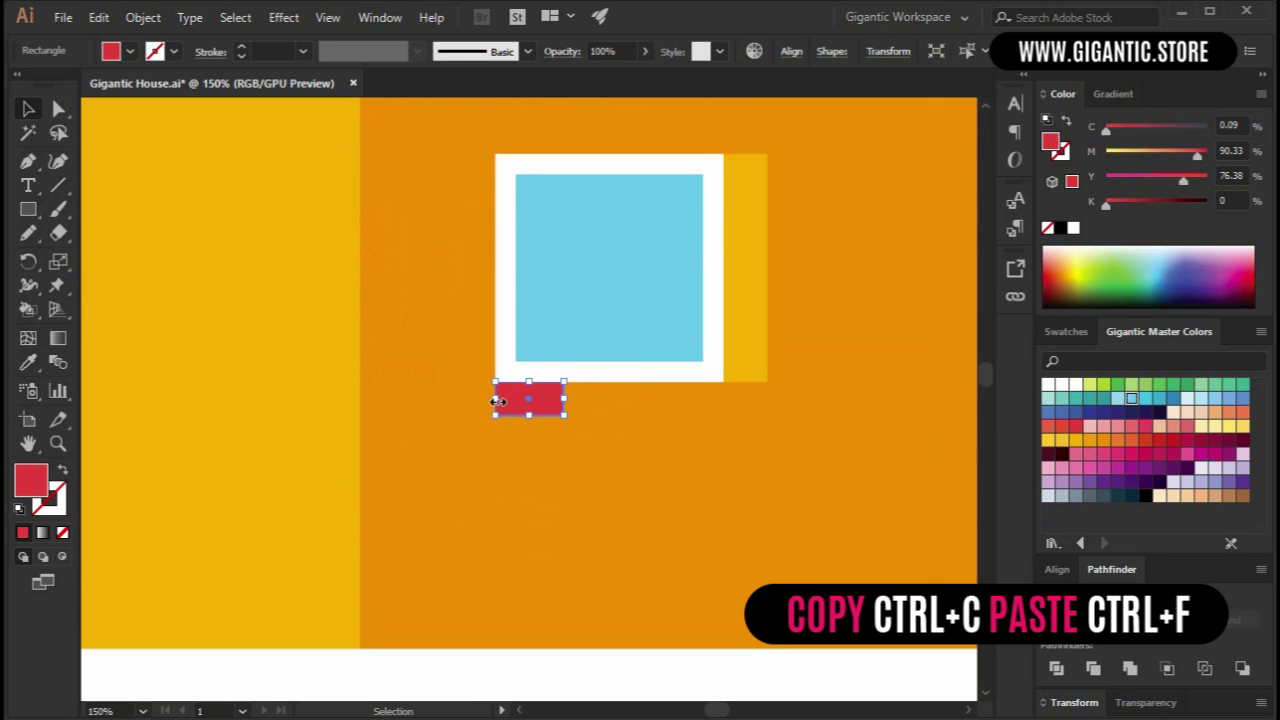
pyautogui.moveTo(548, 408); pyautogui.dragTo(835, 418)
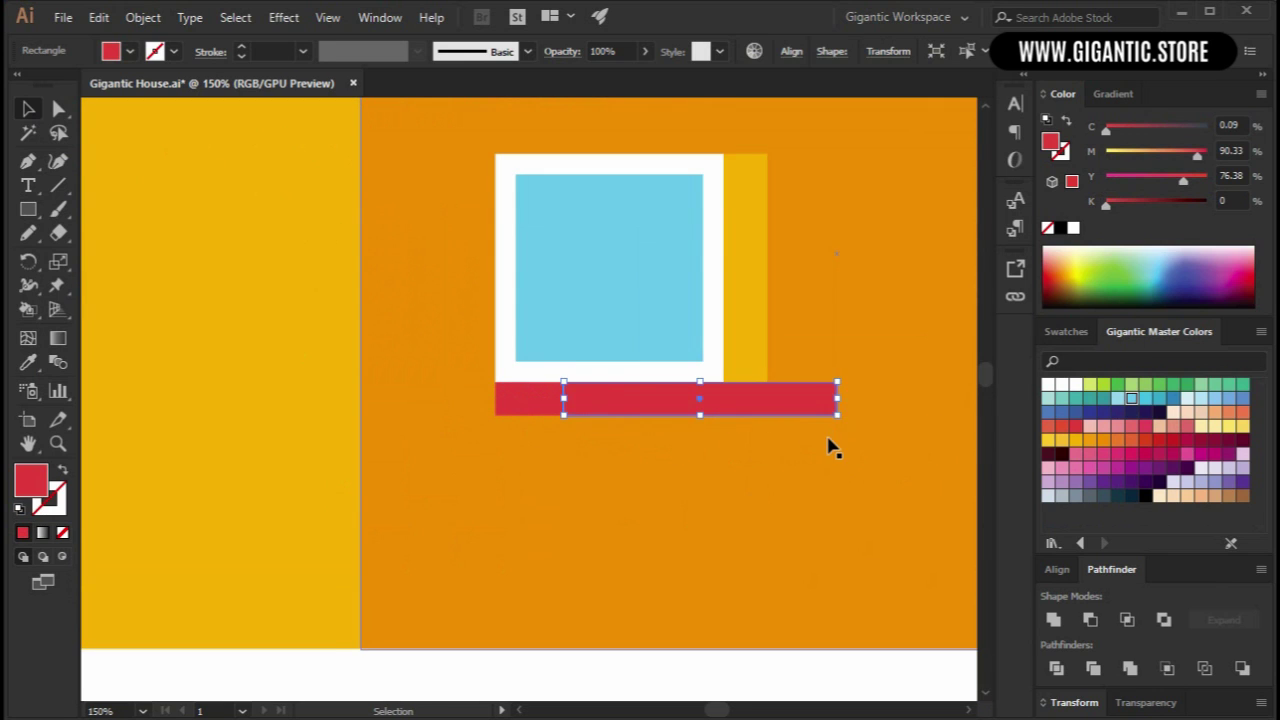
# Fill the long sill strip with the dark red sampled from the roof's lower edge trim, and deselect it.
pyautogui.hotkey('ctrl', '-')
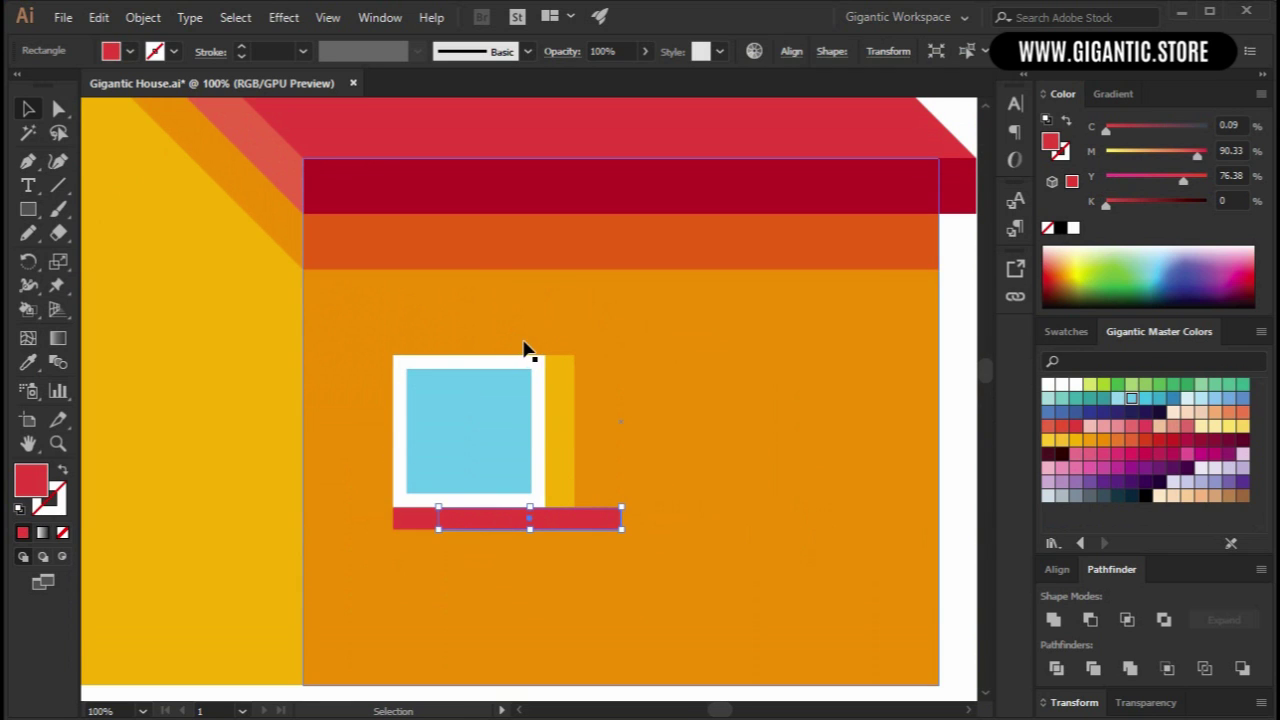
pyautogui.press('i')
pyautogui.click(570, 178)
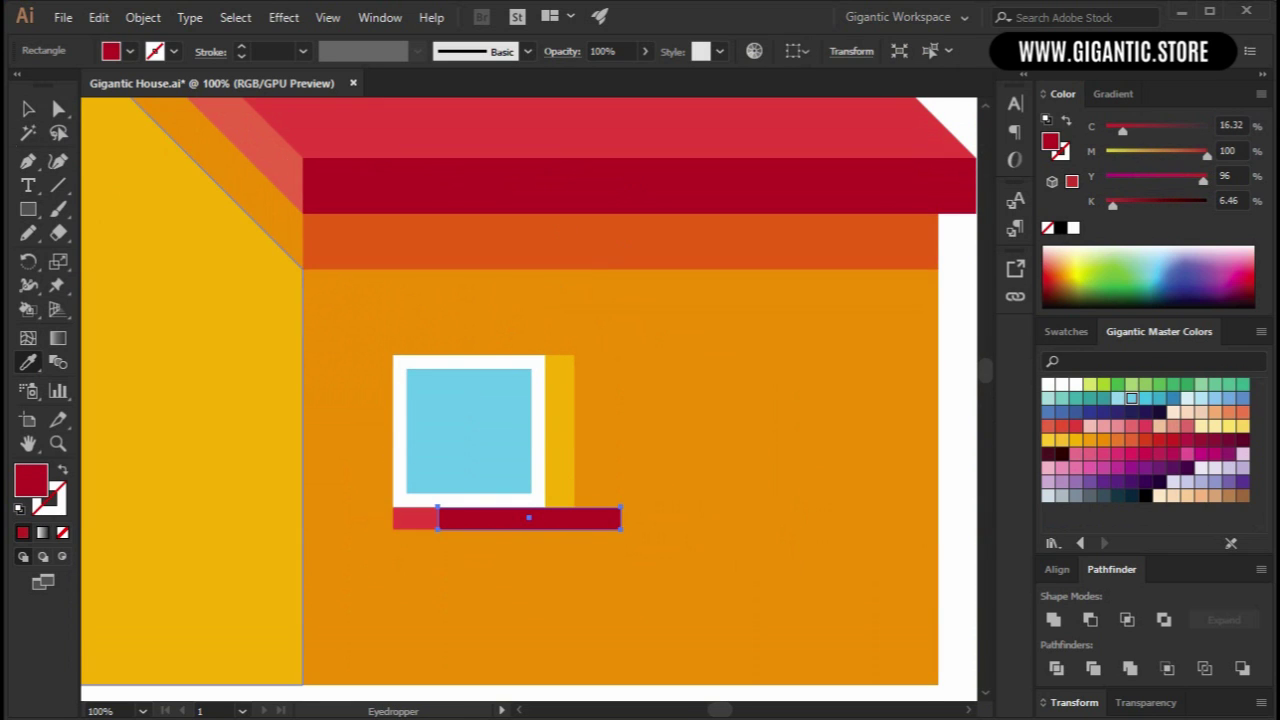
pyautogui.scroll(-2, 800, 630)
pyautogui.press('v')
pyautogui.click(752, 660)
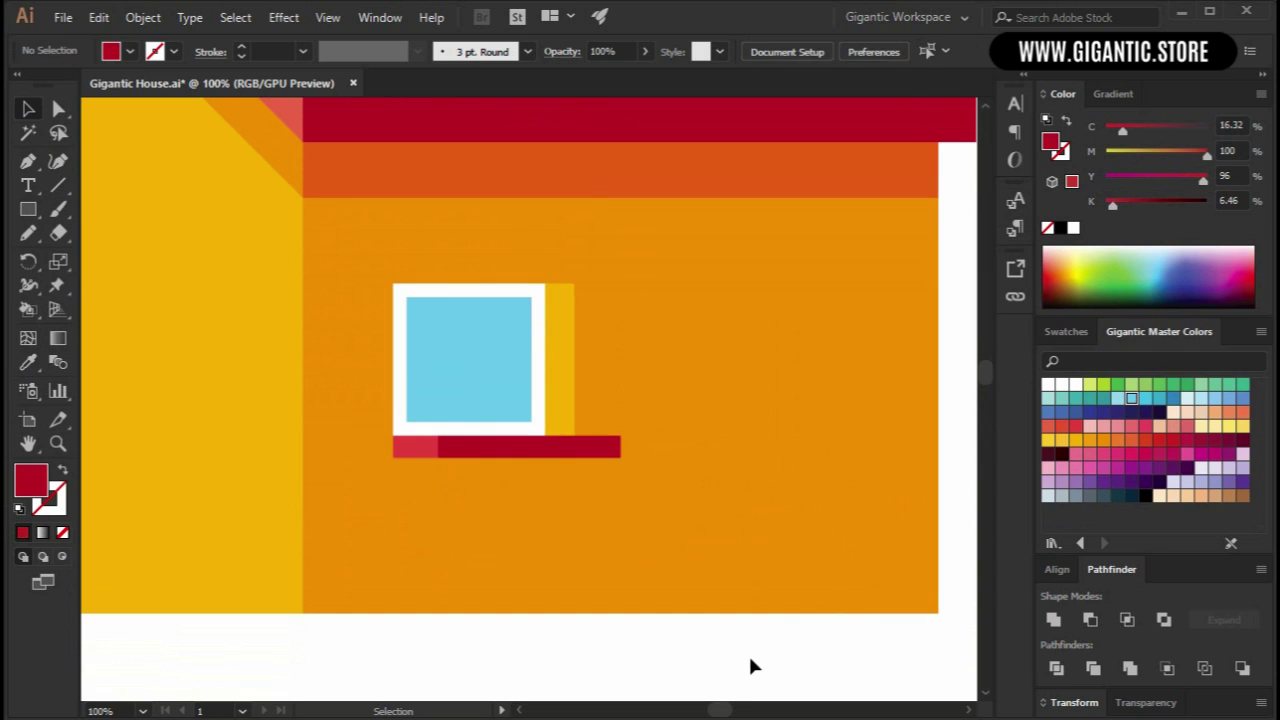
# Draw a rectangle directly below the window sill and fill it with the dark orange sampled from the shadow under the roof edge.
pyautogui.press('m')
pyautogui.moveTo(395, 458); pyautogui.dragTo(574, 485)
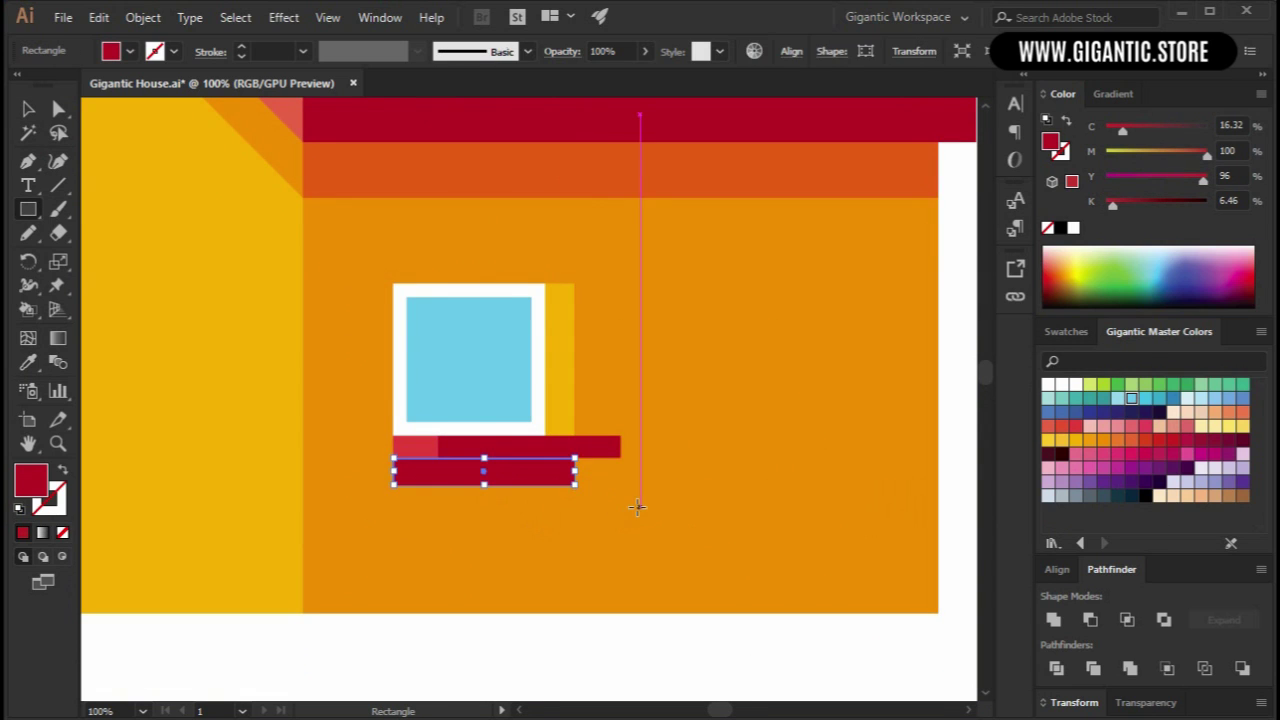
pyautogui.press('i')
pyautogui.click(711, 185)
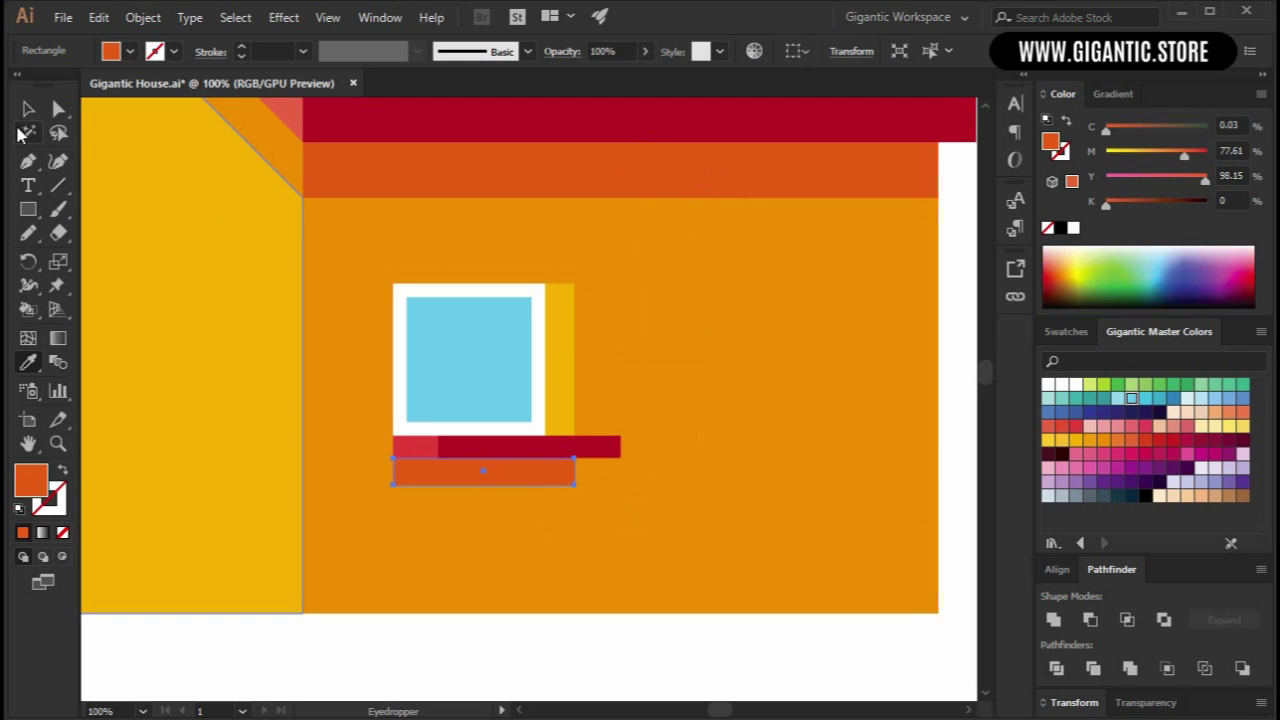
pyautogui.click(27, 112)
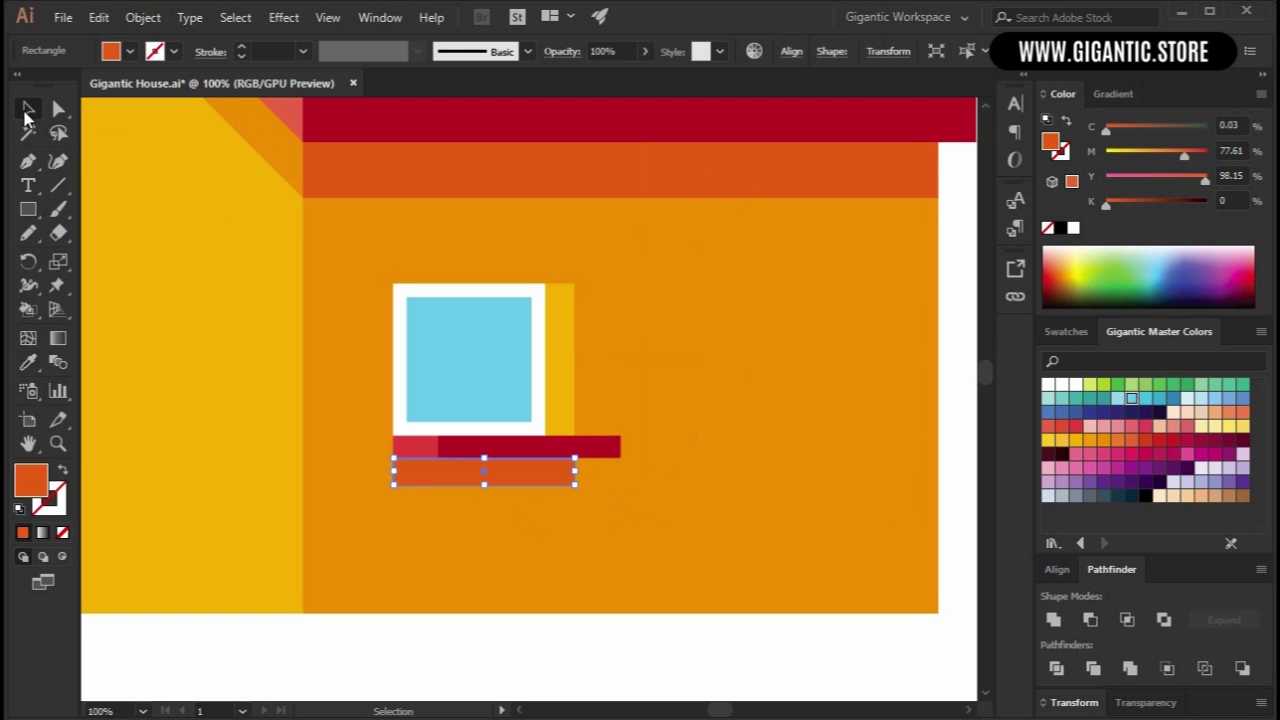
pyautogui.click(511, 628)
pyautogui.scroll(1, 515, 615)
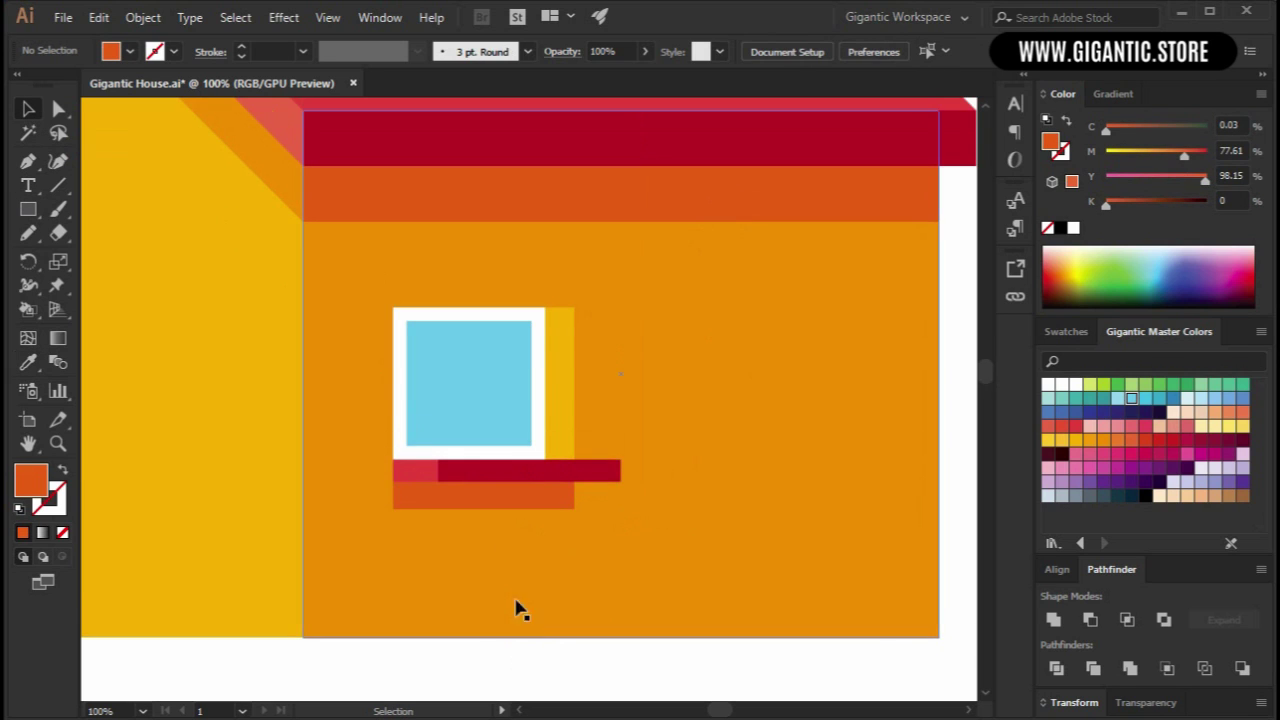
# Isolate the blue window glass and draw a tall rectangle beside the frame, filled with light blue (C 30.2, M 0, Y 2.35, K 0).
pyautogui.doubleClick(472, 415)
pyautogui.hotkey('ctrl', '+')
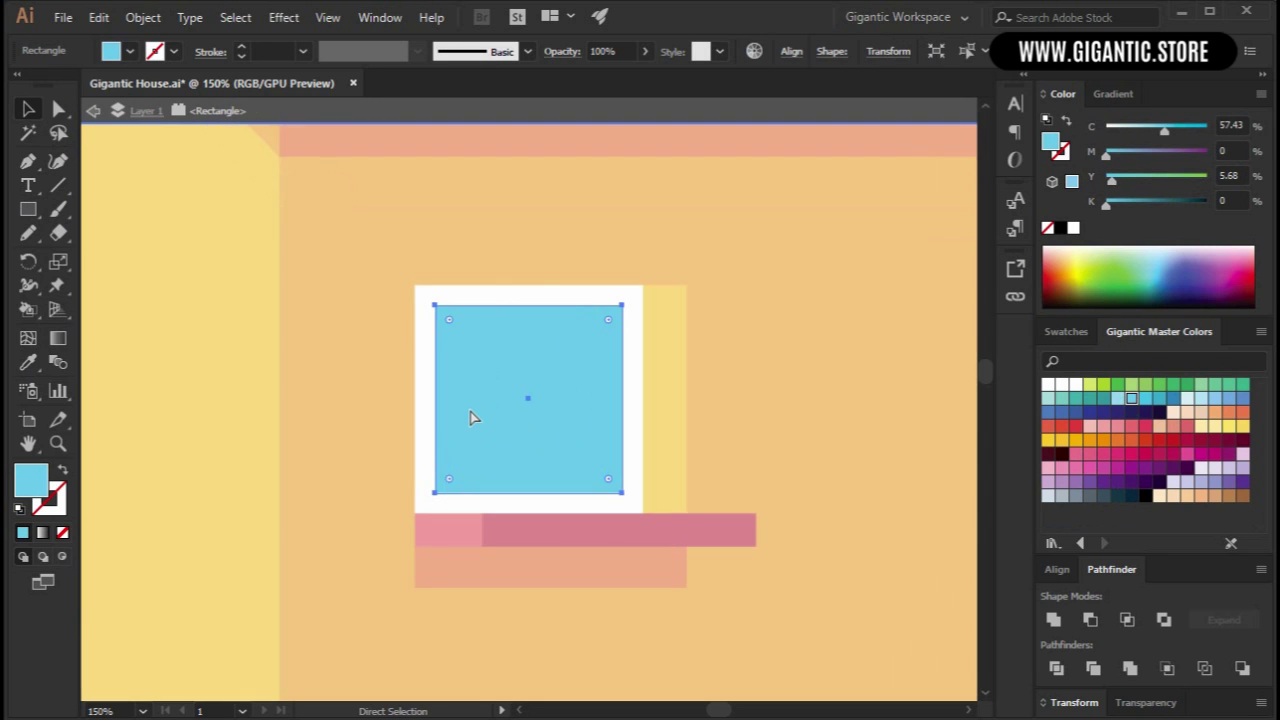
pyautogui.press('m')
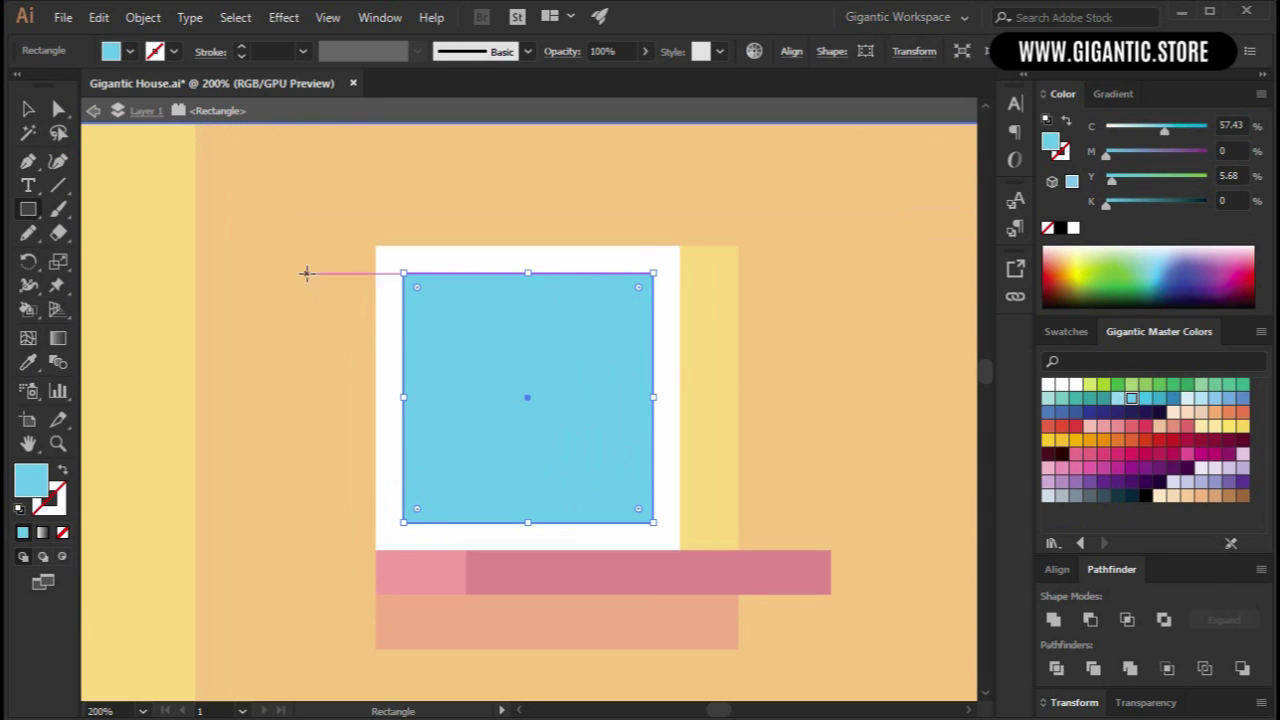
pyautogui.moveTo(250, 182); pyautogui.dragTo(345, 537)
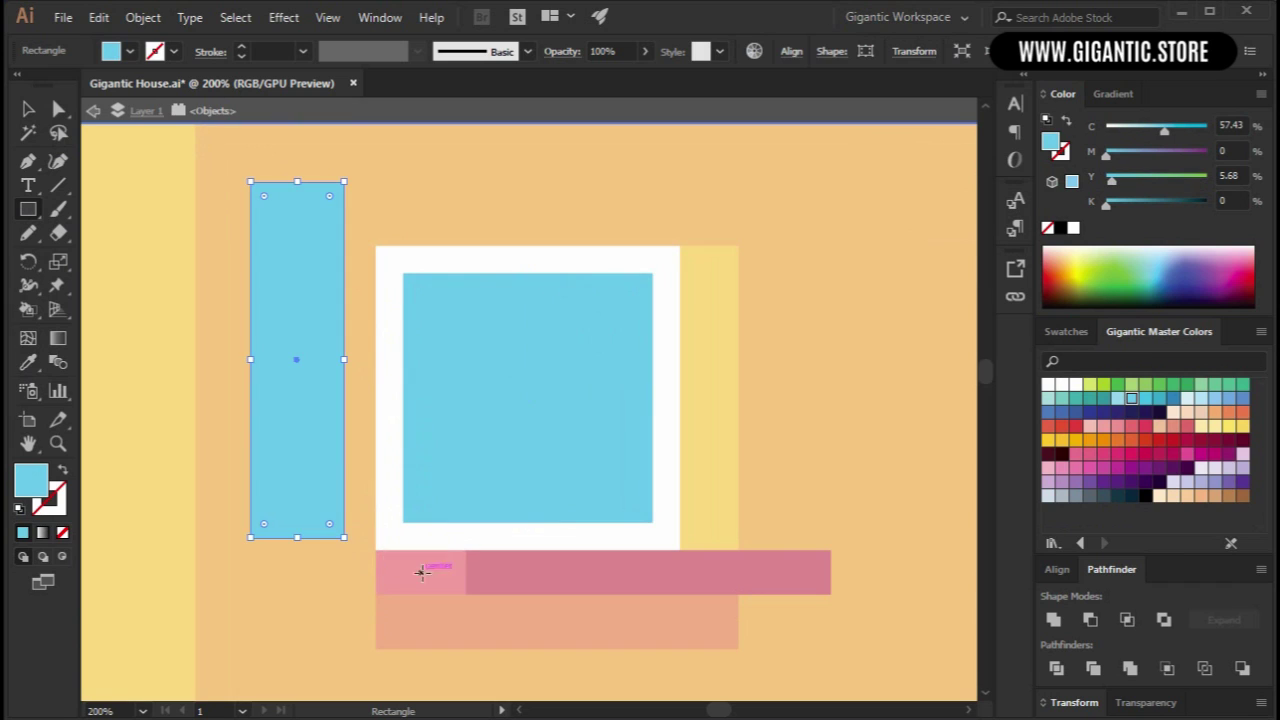
pyautogui.click(1186, 399)
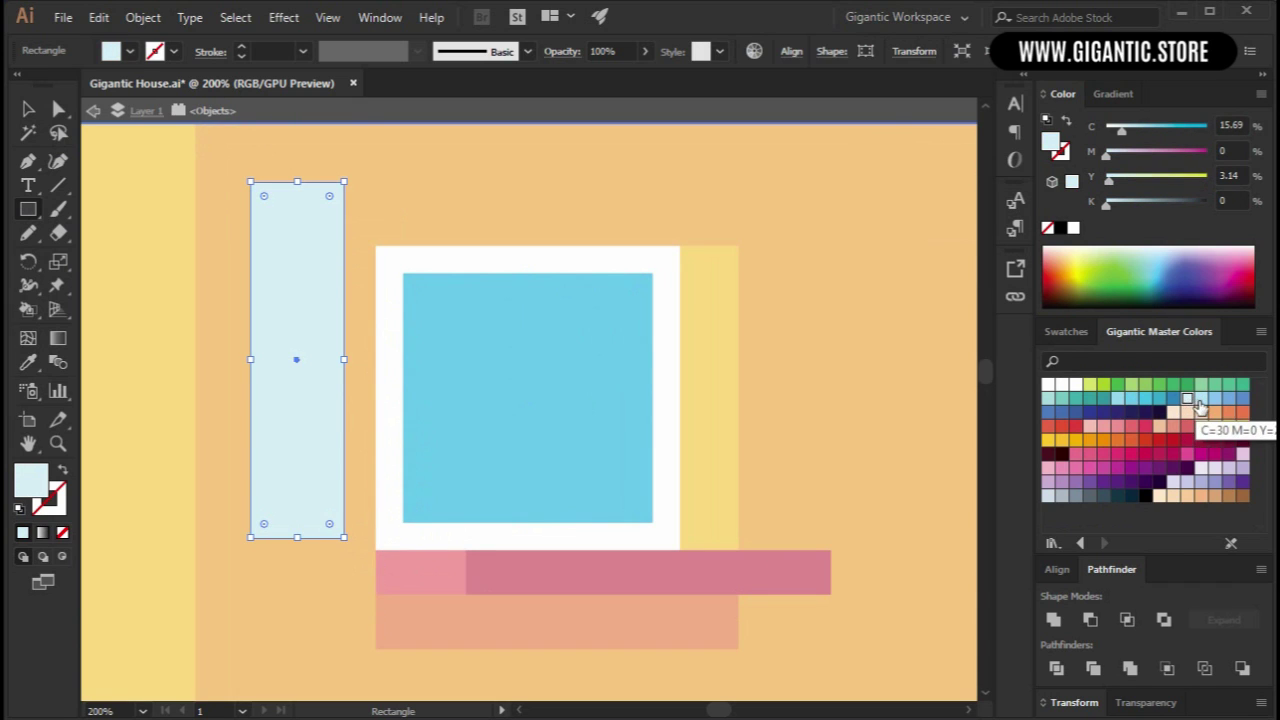
pyautogui.click(1199, 401)
# Rotate the light blue rectangle to a 45-degree diagonal and move it over the lower-right part of the window glass.
pyautogui.click(30, 110)
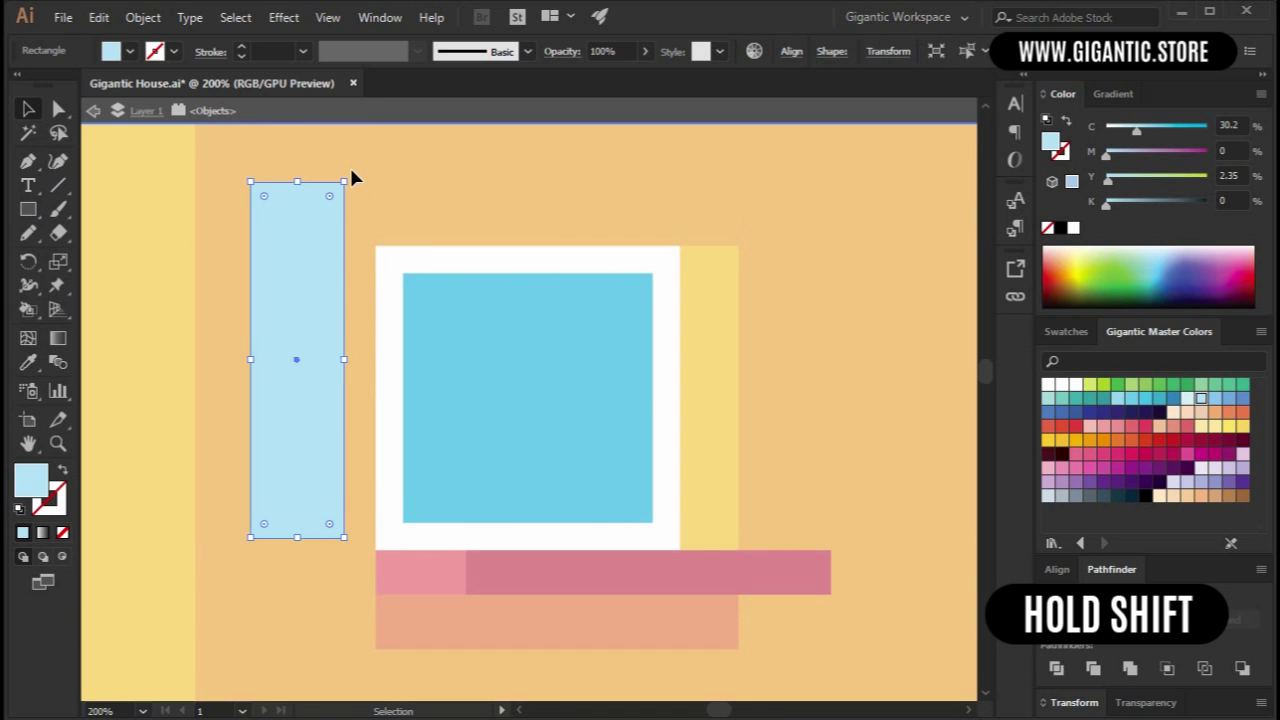
pyautogui.moveTo(347, 177); pyautogui.dragTo(559, 443)
pyautogui.press('a')
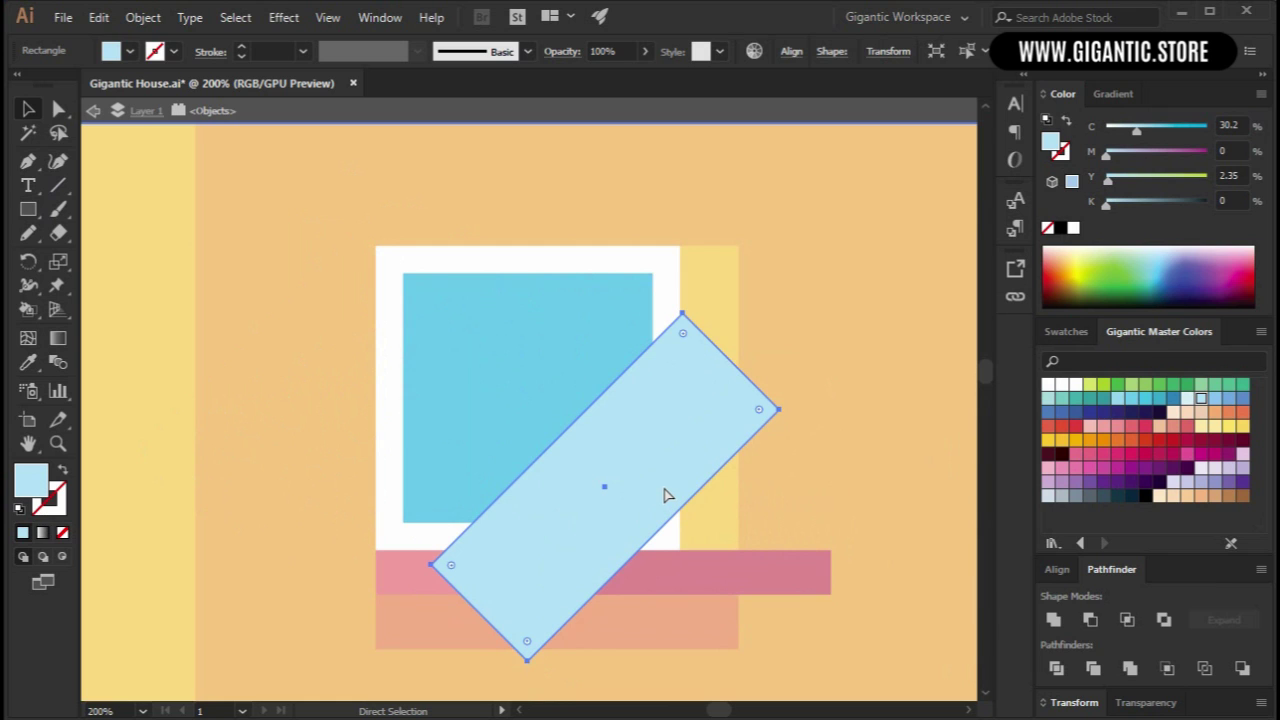
# Duplicate the diagonal rectangle up and to the left, and narrow the copy into a thin parallel band across the glass.
pyautogui.press('v')
pyautogui.moveTo(655, 537); pyautogui.dragTo(560, 364)
pyautogui.moveTo(436, 500); pyautogui.dragTo(352, 528)
pyautogui.moveTo(500, 420); pyautogui.dragTo(523, 420)
# Divide the two diagonal bands and the window glass with Pathfinder, and ungroup the pieces.
pyautogui.keyDown('shift'); pyautogui.click(634, 477); pyautogui.keyUp('shift')
pyautogui.keyDown('shift'); pyautogui.click(512, 365); pyautogui.keyUp('shift')
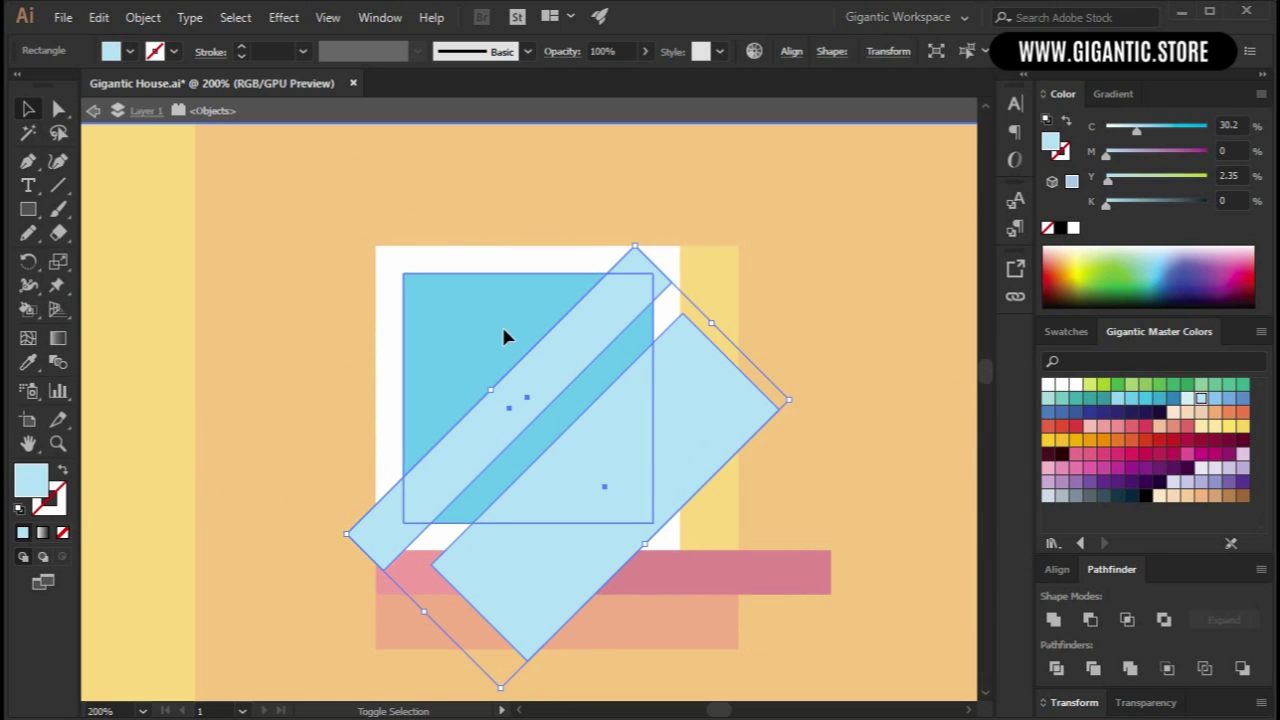
pyautogui.keyDown('shift'); pyautogui.click(490, 329); pyautogui.keyUp('shift')
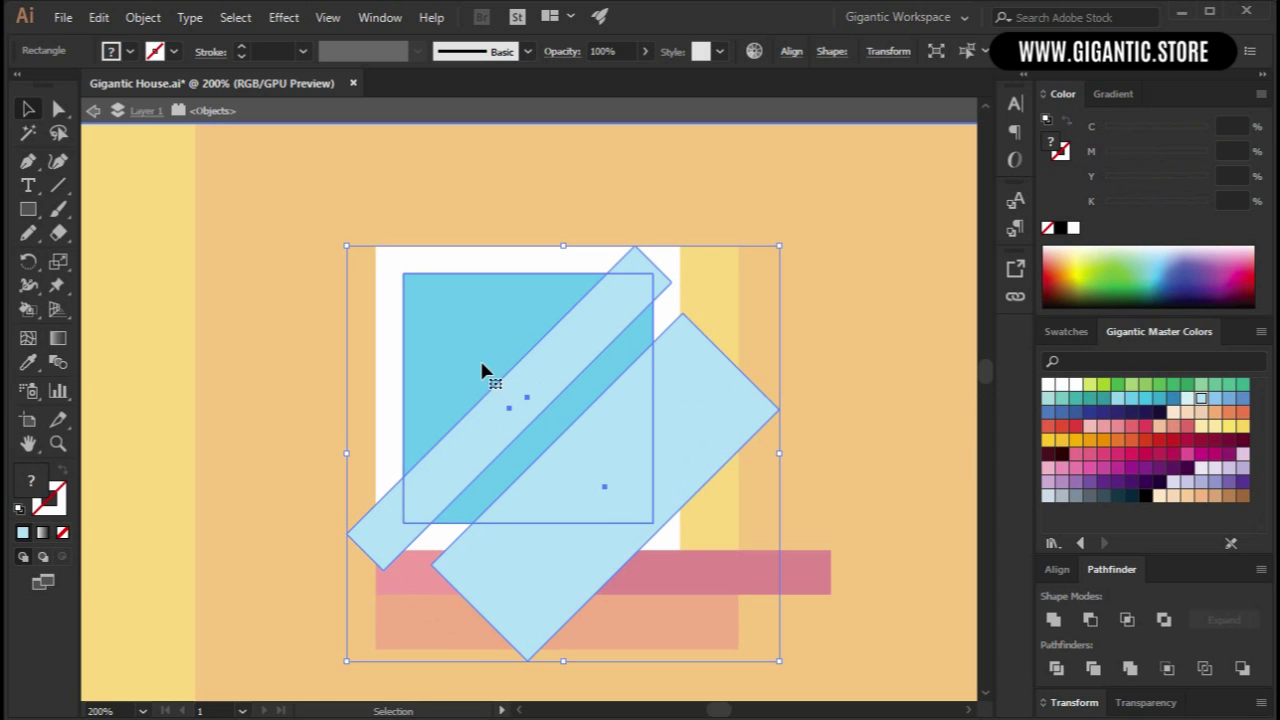
pyautogui.click(1057, 668)
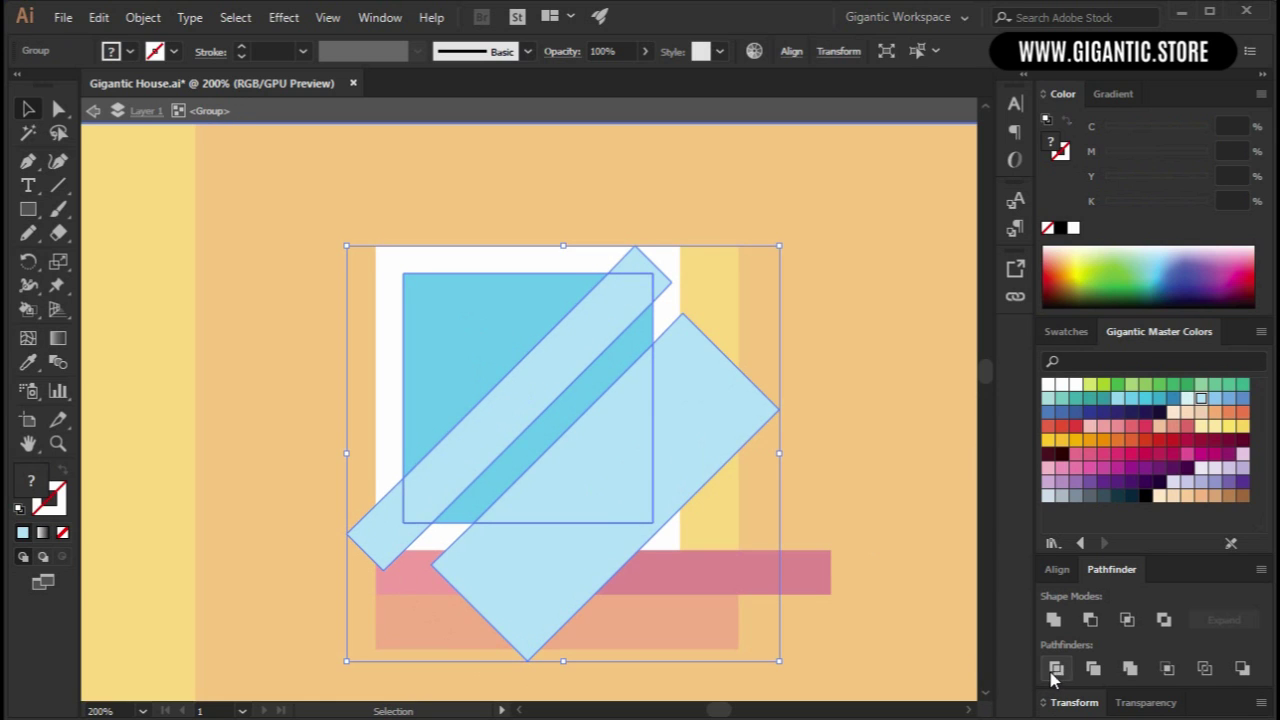
pyautogui.rightClick(608, 432)
pyautogui.click(680, 611)
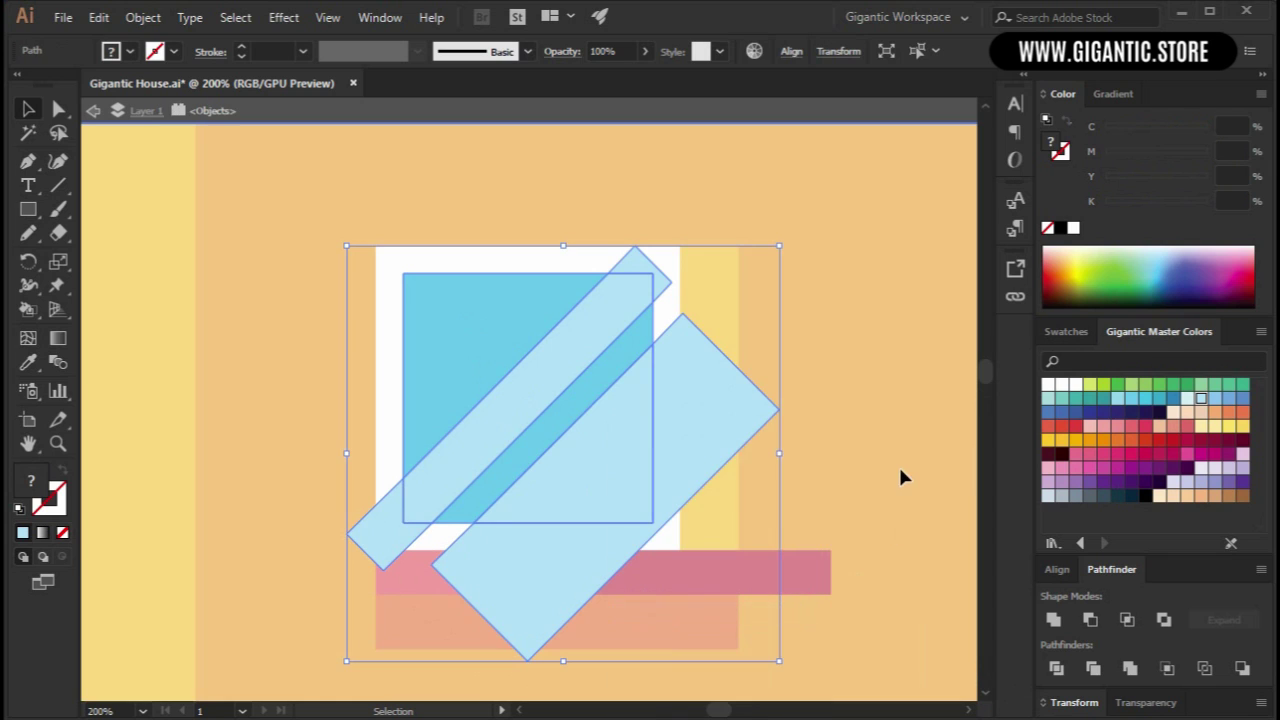
# Delete the light blue pieces lying outside the window glass and exit isolation mode.
pyautogui.click(898, 464)
pyautogui.click(720, 420)
pyautogui.press('Delete')
pyautogui.click(660, 292)
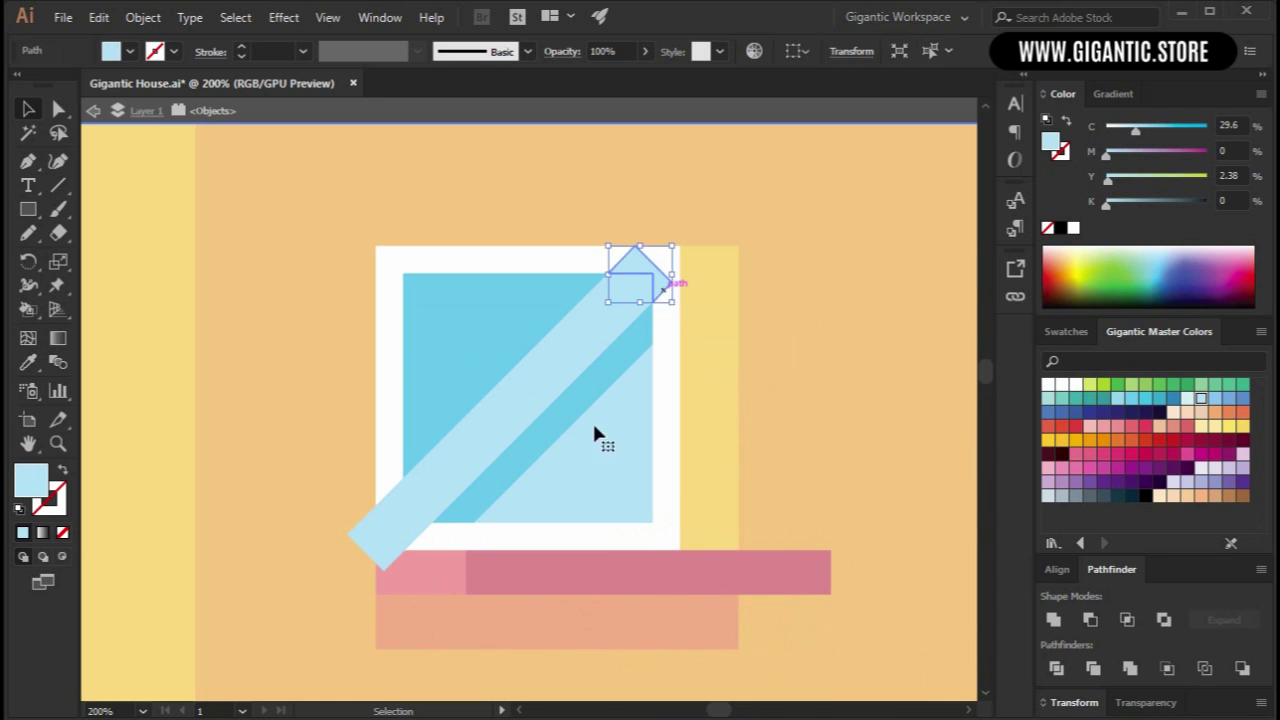
pyautogui.press('Delete')
pyautogui.click(400, 559)
pyautogui.press('Delete')
pyautogui.doubleClick(841, 505)
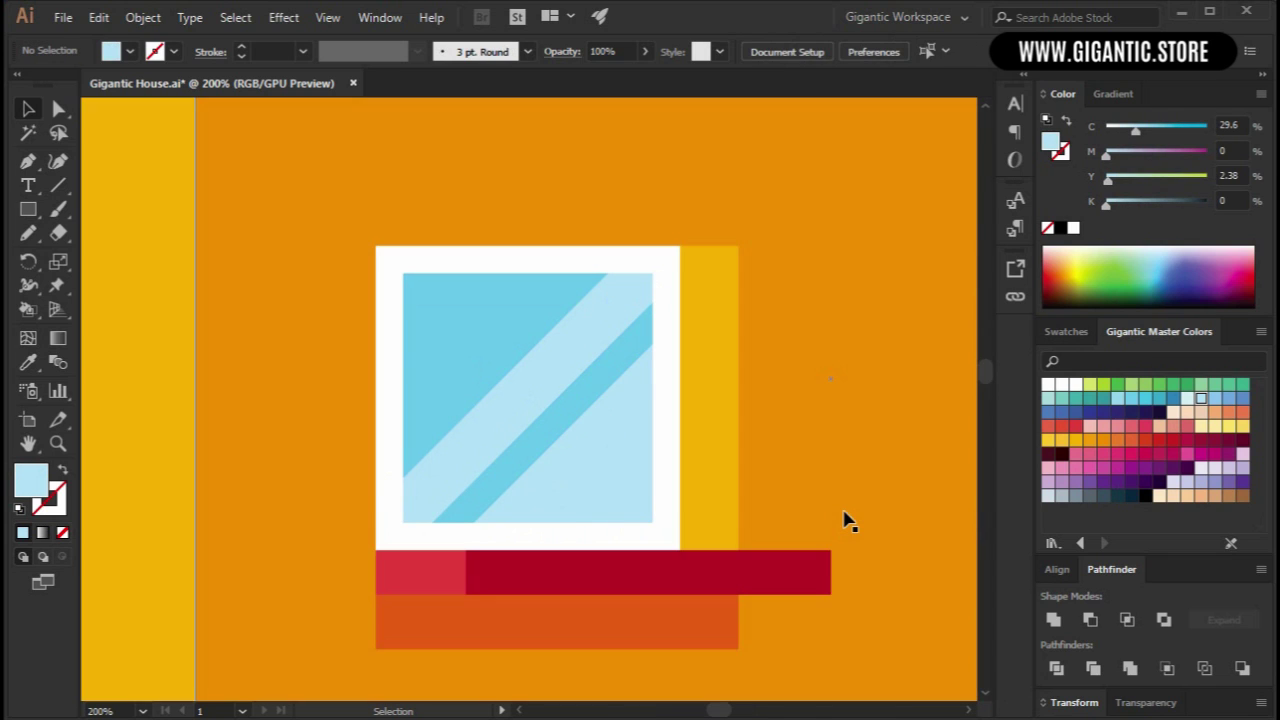
# Group all parts of the window with its sill and shadow, and place a duplicate to its right on the side wall.
pyautogui.hotkey('ctrl', '-')
pyautogui.hotkey('ctrl', '-')
pyautogui.hotkey('ctrl', '-')
pyautogui.hotkey('ctrl', '-')
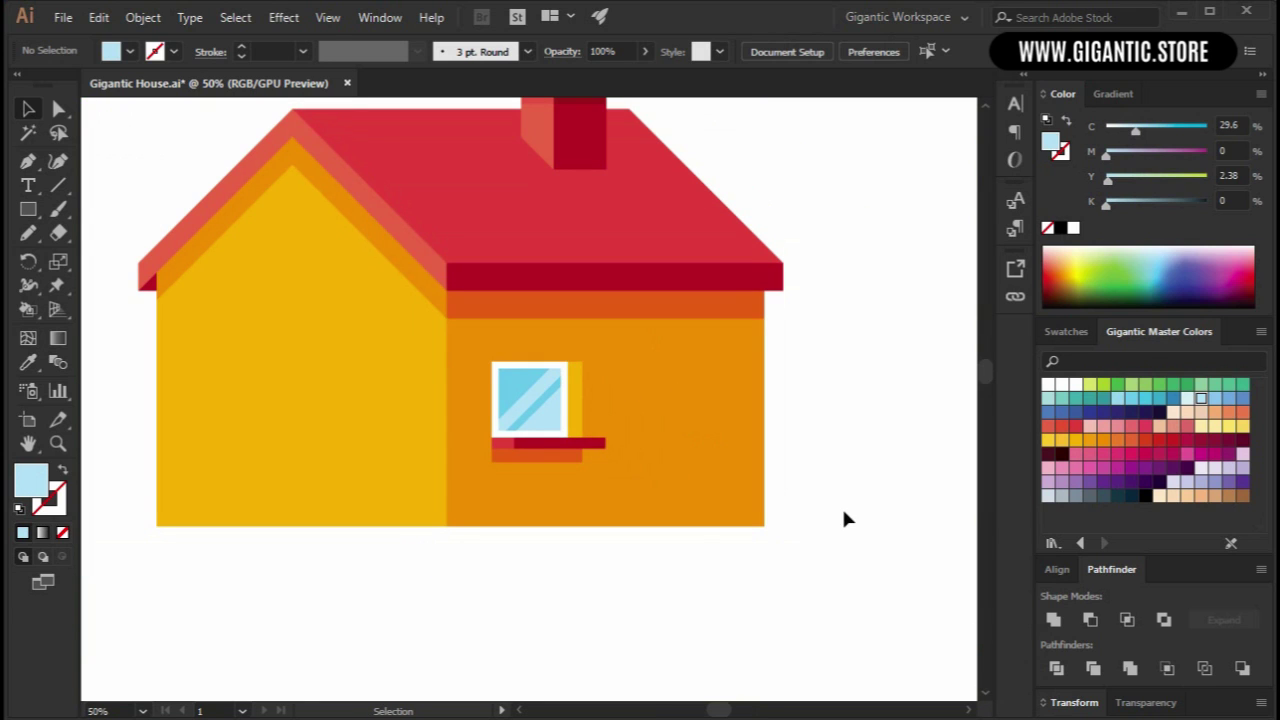
pyautogui.click(513, 403)
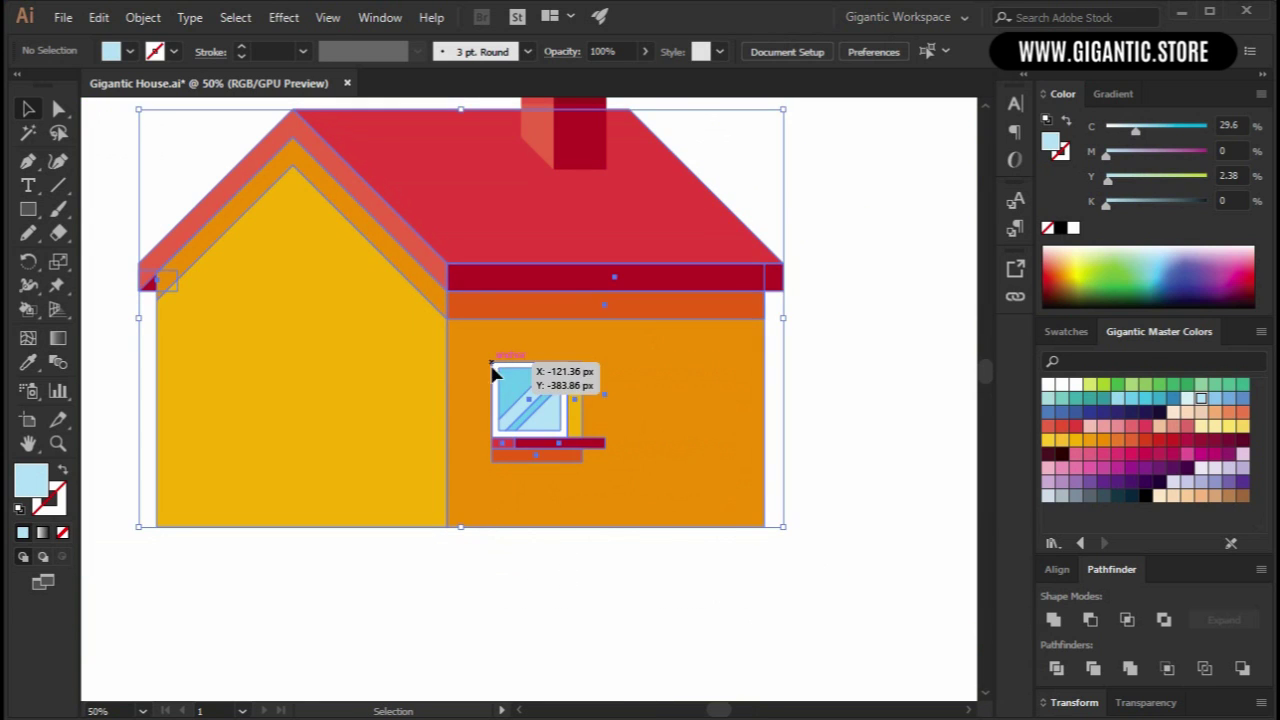
pyautogui.press('a')
pyautogui.moveTo(488, 357); pyautogui.dragTo(595, 455)
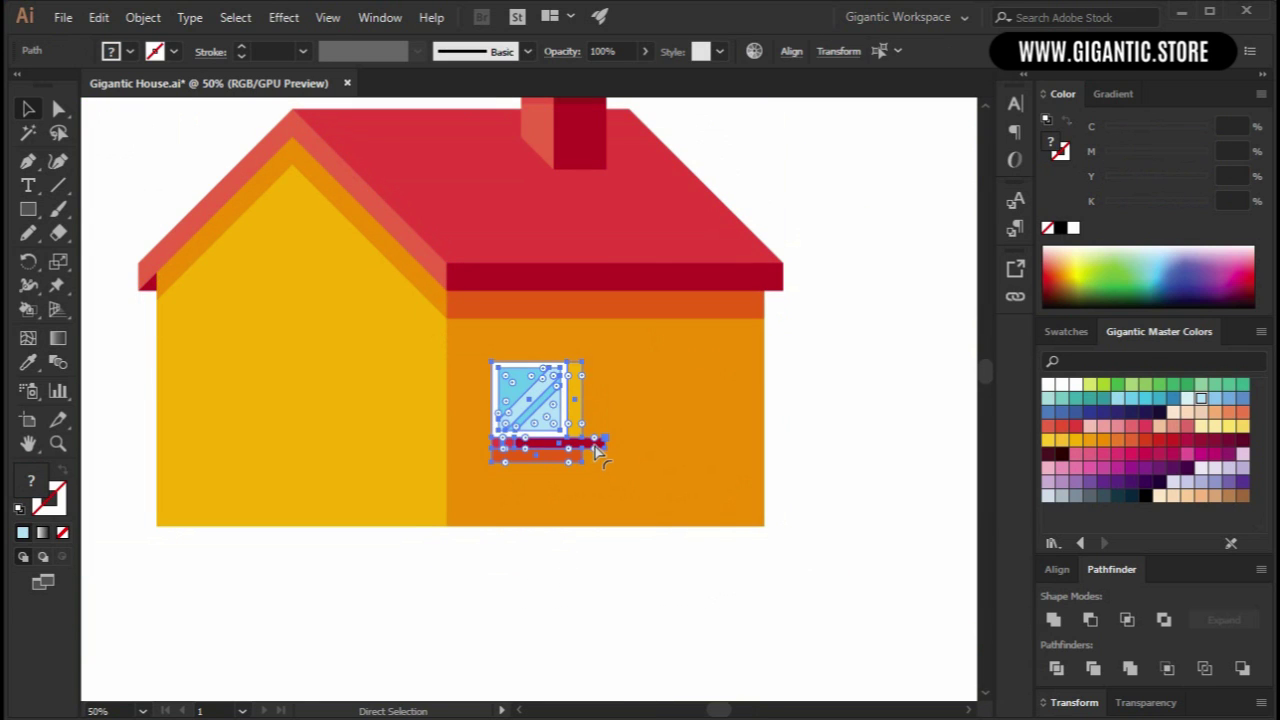
pyautogui.hotkey('ctrl', 'g')
pyautogui.press('v')
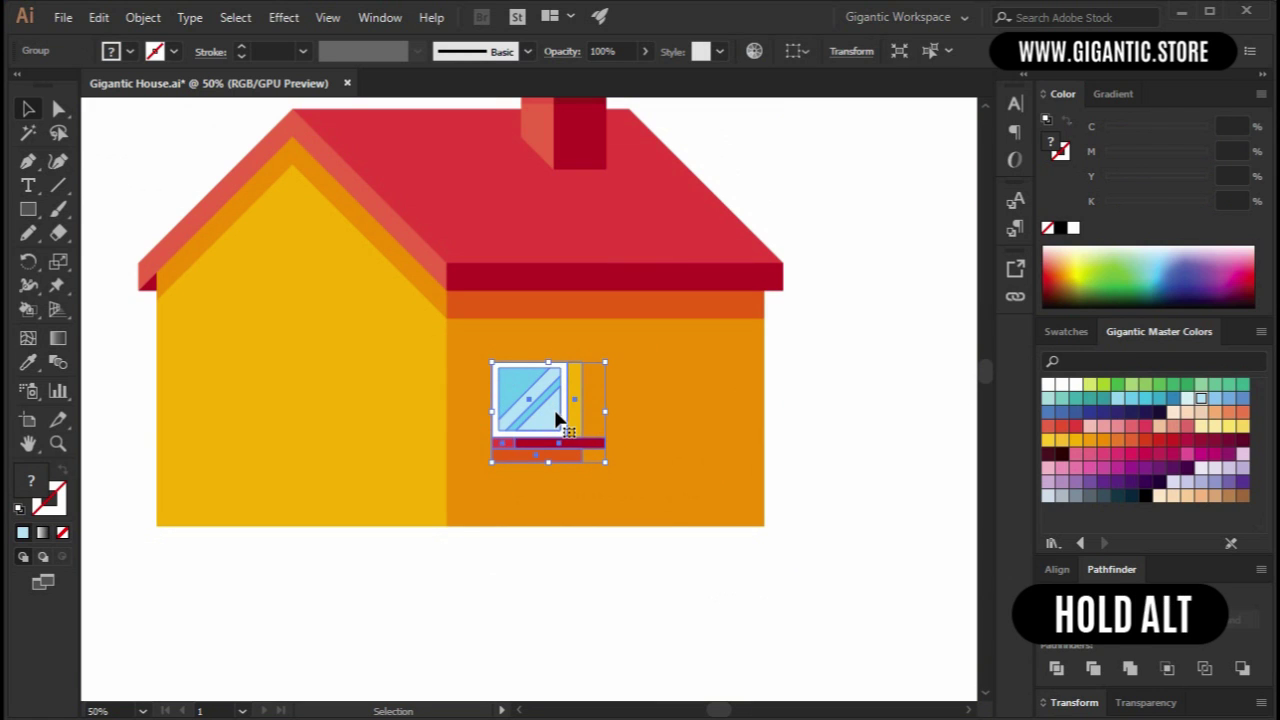
pyautogui.moveTo(556, 411); pyautogui.dragTo(688, 428)
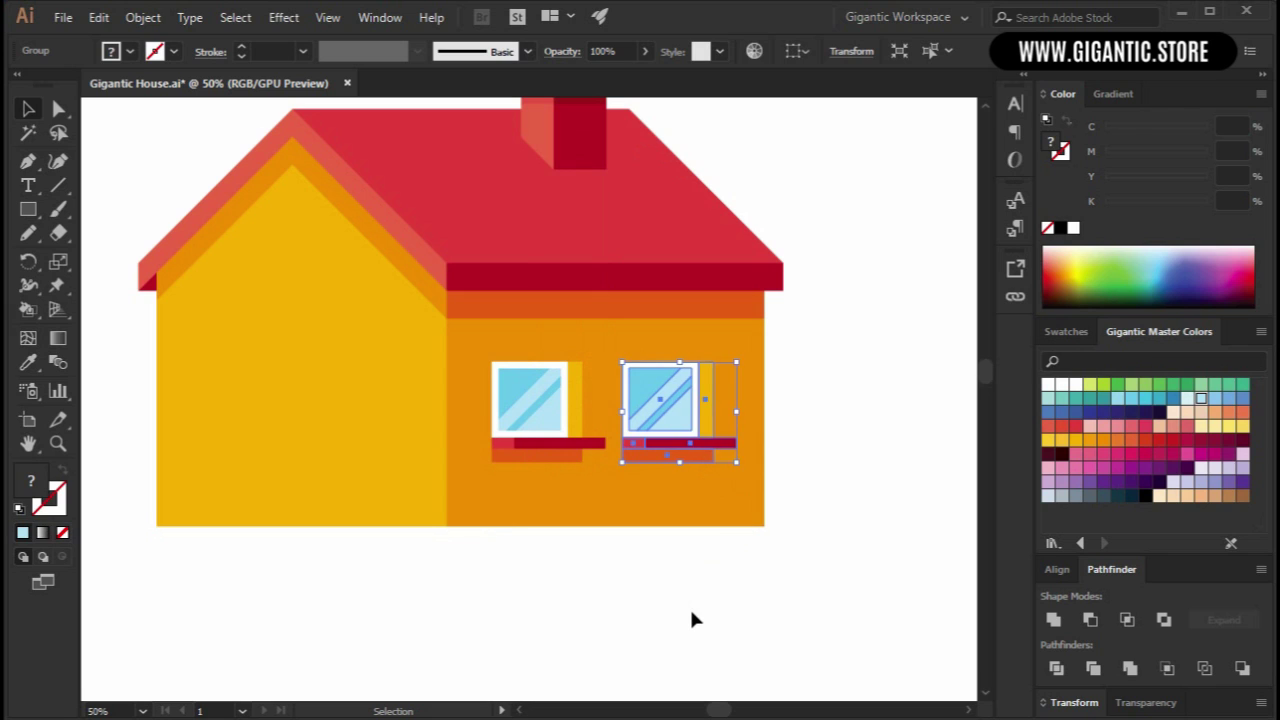
pyautogui.click(696, 620)
# Select both windows, shift them slightly right and down on the side wall, and deselect them.
pyautogui.click(566, 443)
pyautogui.keyDown('shift'); pyautogui.click(720, 452); pyautogui.keyUp('shift')
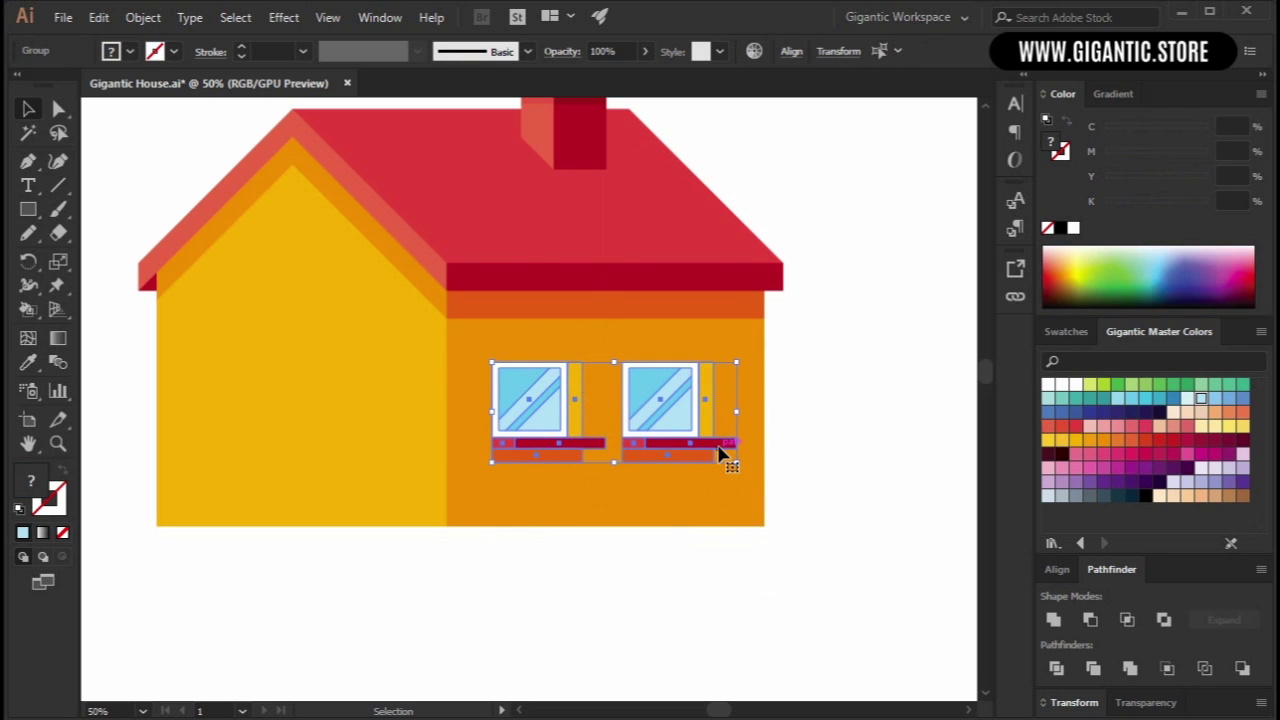
pyautogui.moveTo(719, 453); pyautogui.dragTo(725, 453)
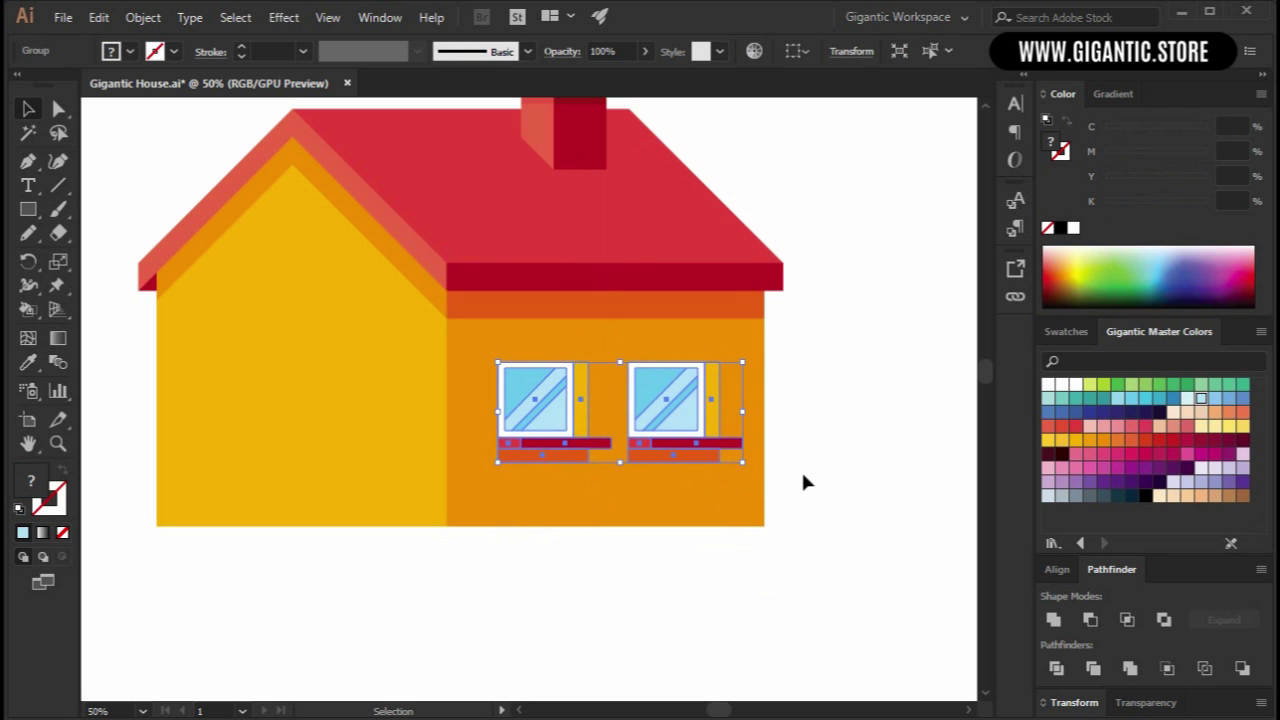
pyautogui.press('Right')
pyautogui.press('Right')
pyautogui.press('Right')
pyautogui.press('Right')
pyautogui.press('Down')
pyautogui.press('Down')
pyautogui.press('Down')
pyautogui.press('Down')
pyautogui.press('Down')
pyautogui.press('Down')
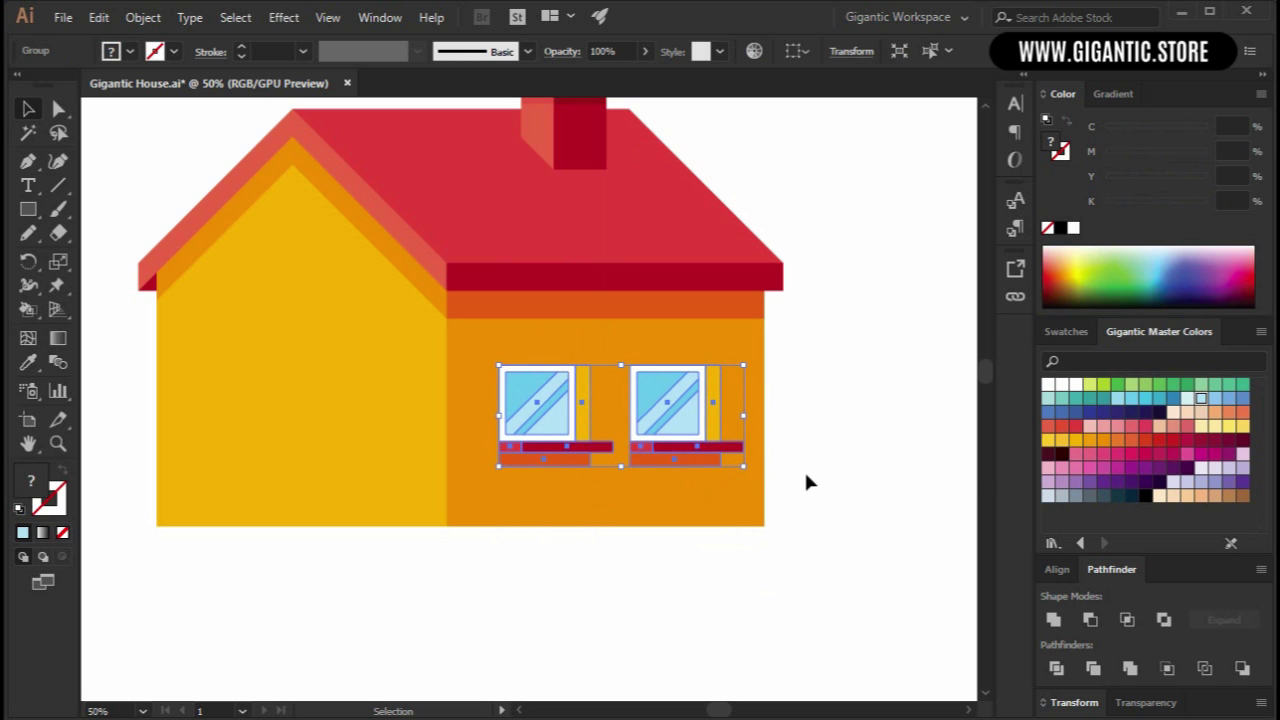
pyautogui.click(695, 598)
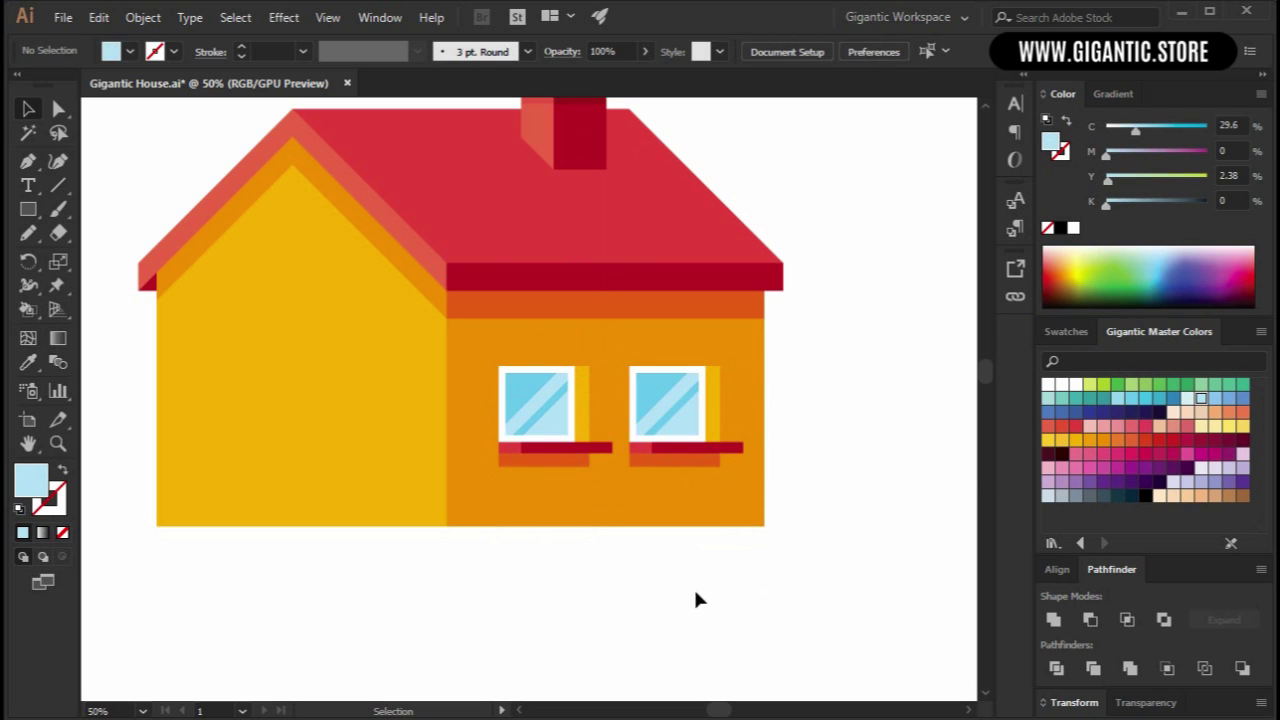
# Ungroup the shapes that make up the house's walls and roof.
pyautogui.click(657, 521)
pyautogui.rightClick(617, 512)
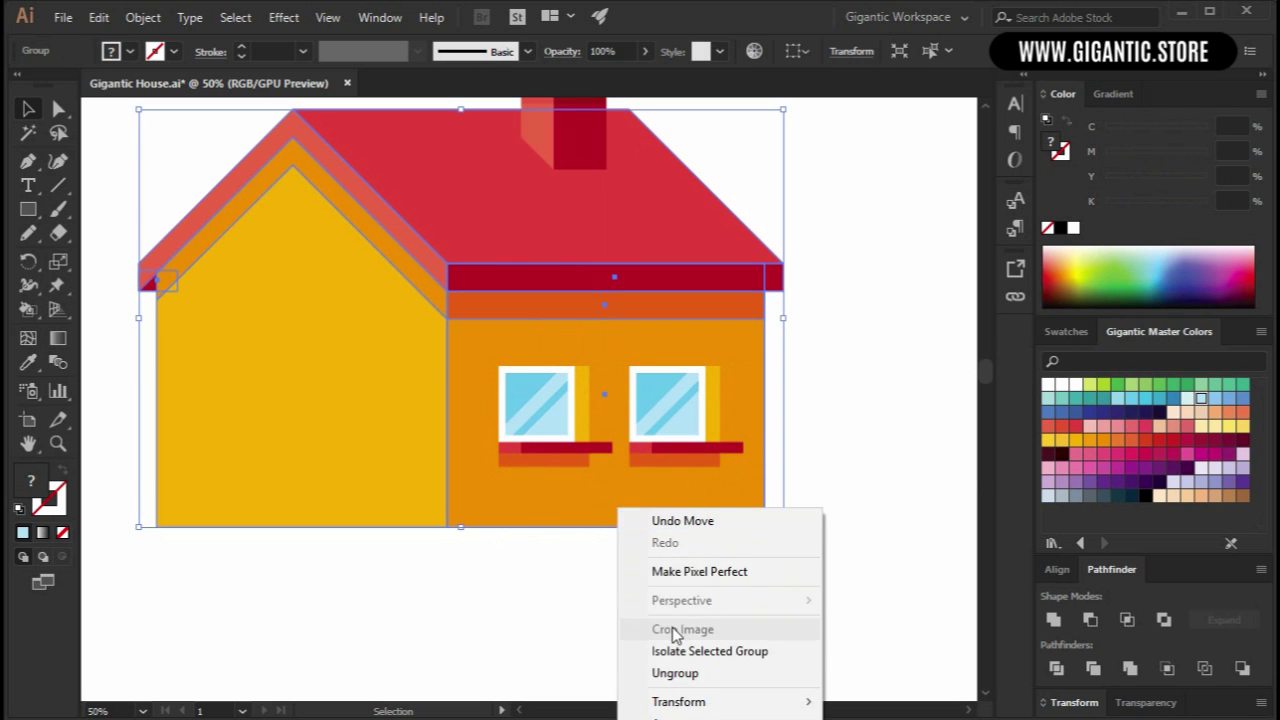
pyautogui.click(675, 673)
# Make a strip directly below the side wall from an in-place copy of it, filled with the dark orange sampled from the roof shadow.
pyautogui.click(646, 451)
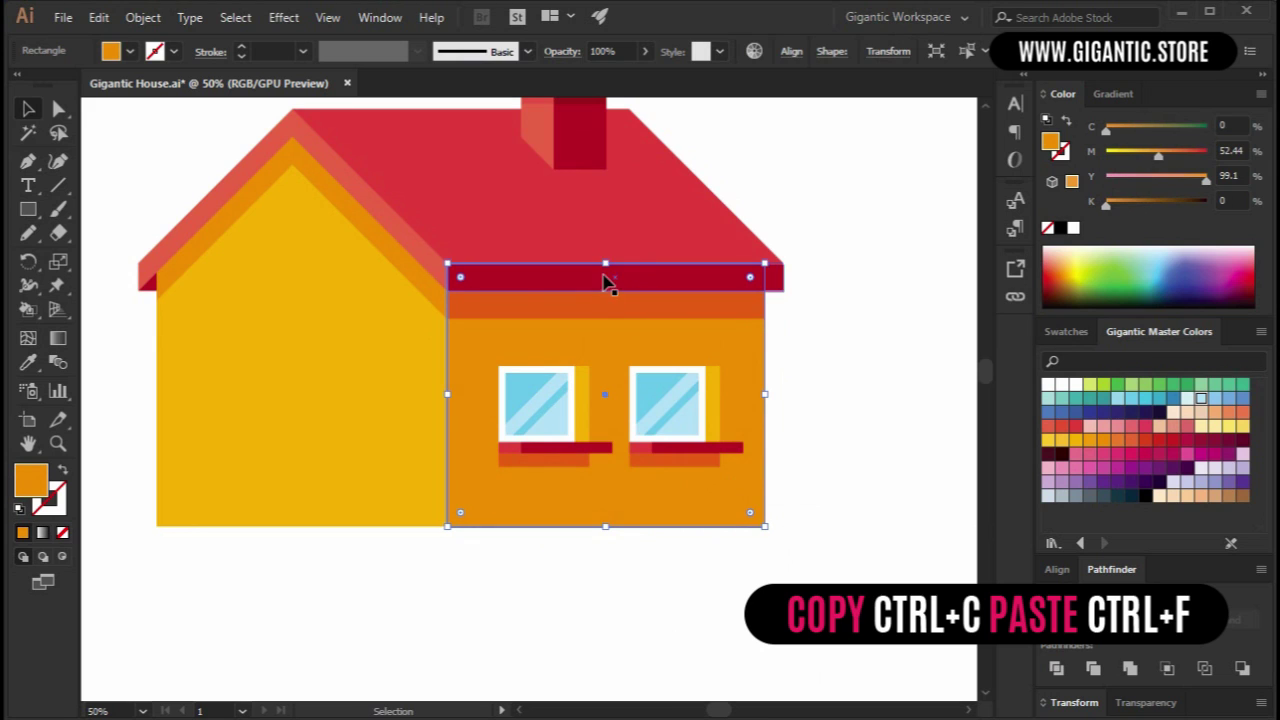
pyautogui.hotkey('ctrl', 'c')
pyautogui.hotkey('ctrl', 'f')
pyautogui.moveTo(606, 265); pyautogui.dragTo(606, 581)
pyautogui.press('i')
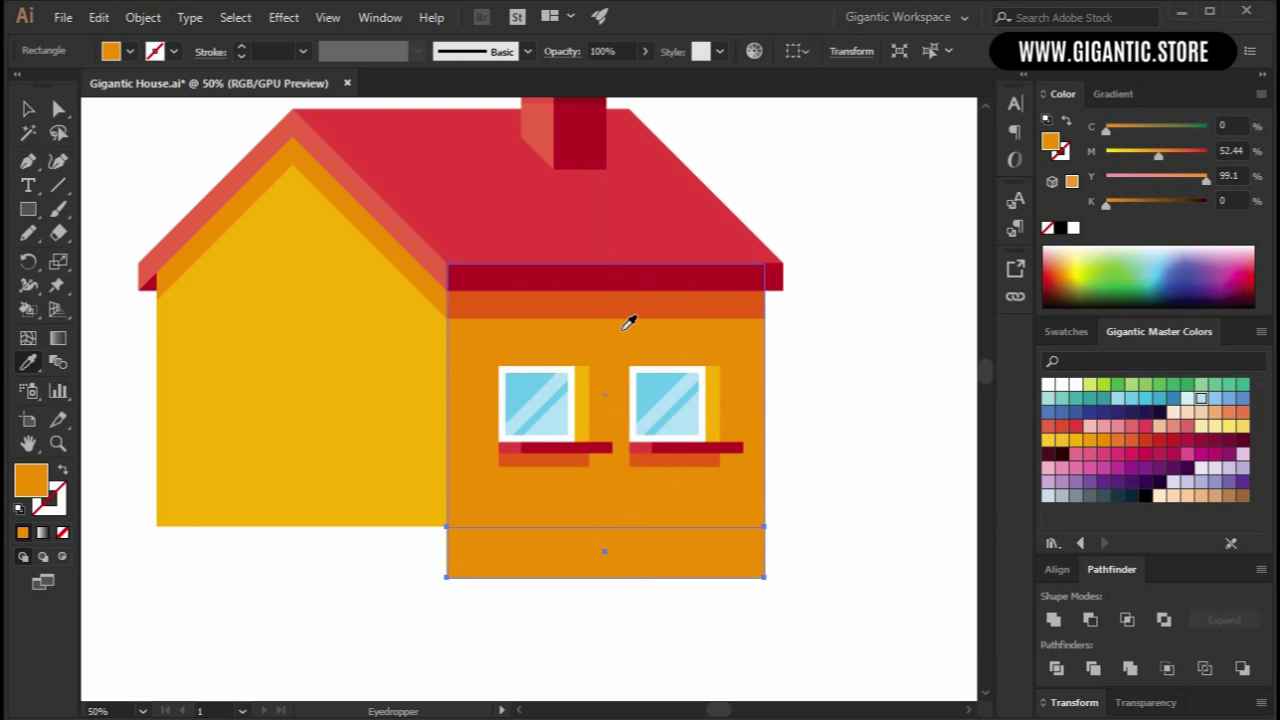
pyautogui.click(620, 308)
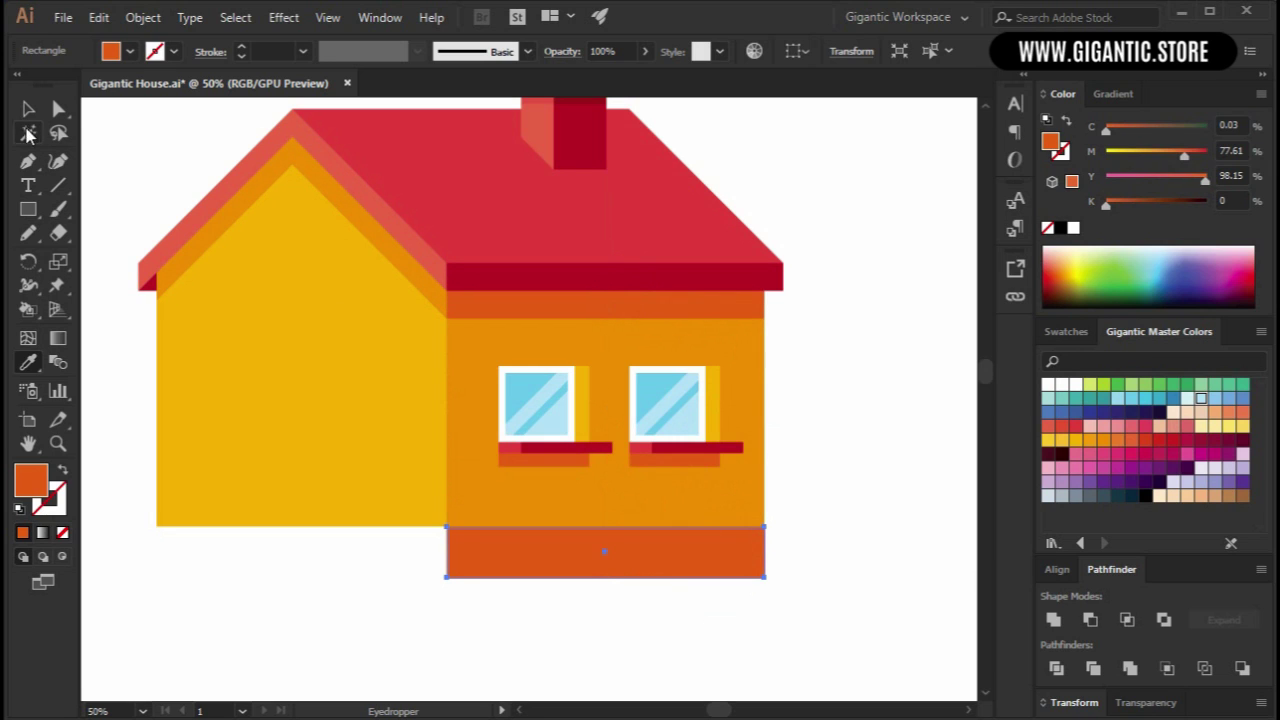
# Extend the base strip below the front wall with a copy narrowed to that wall, filled with the side wall's orange, and deselect it.
pyautogui.click(30, 111)
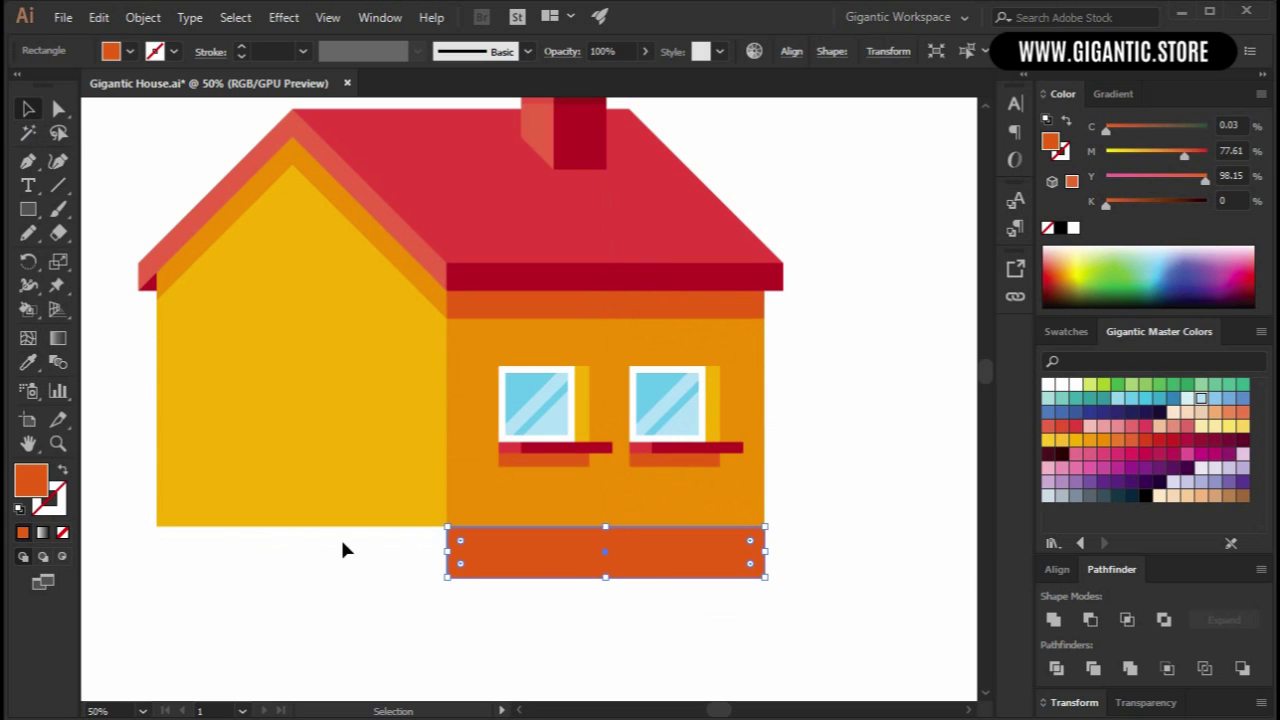
pyautogui.press('a')
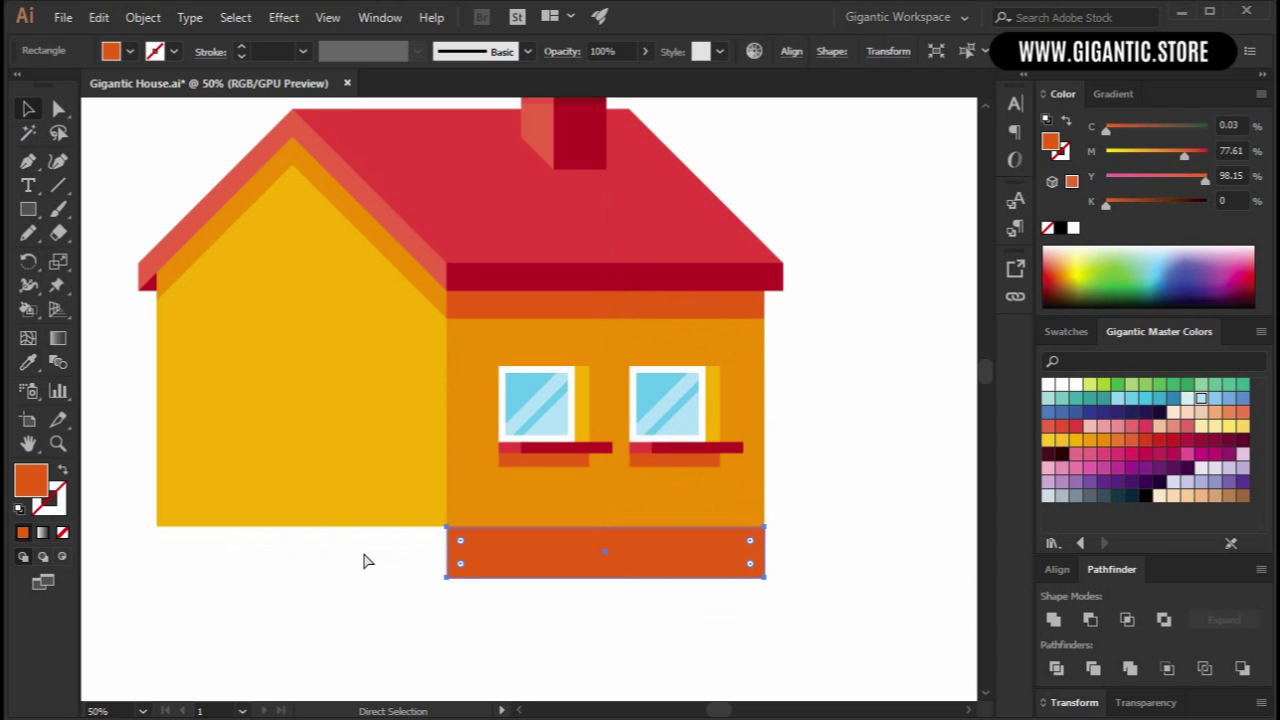
pyautogui.press('v')
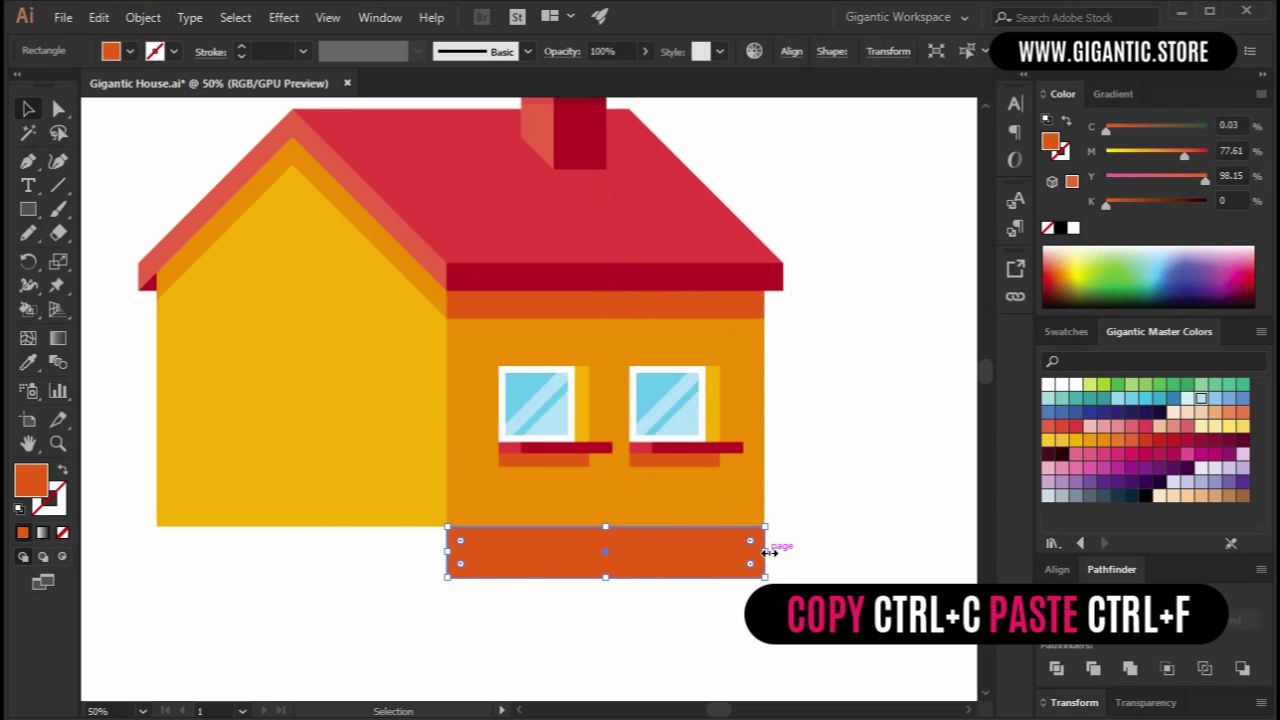
pyautogui.moveTo(768, 553); pyautogui.dragTo(156, 551)
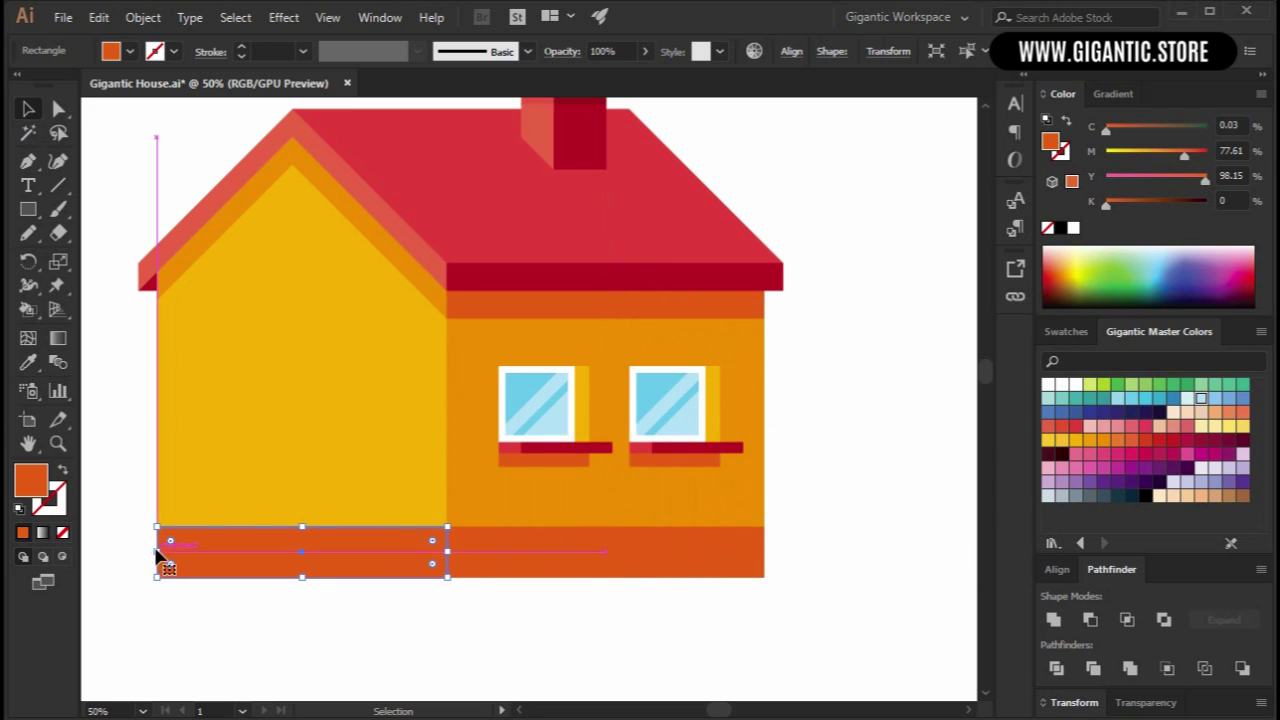
pyautogui.press('i')
pyautogui.click(563, 514)
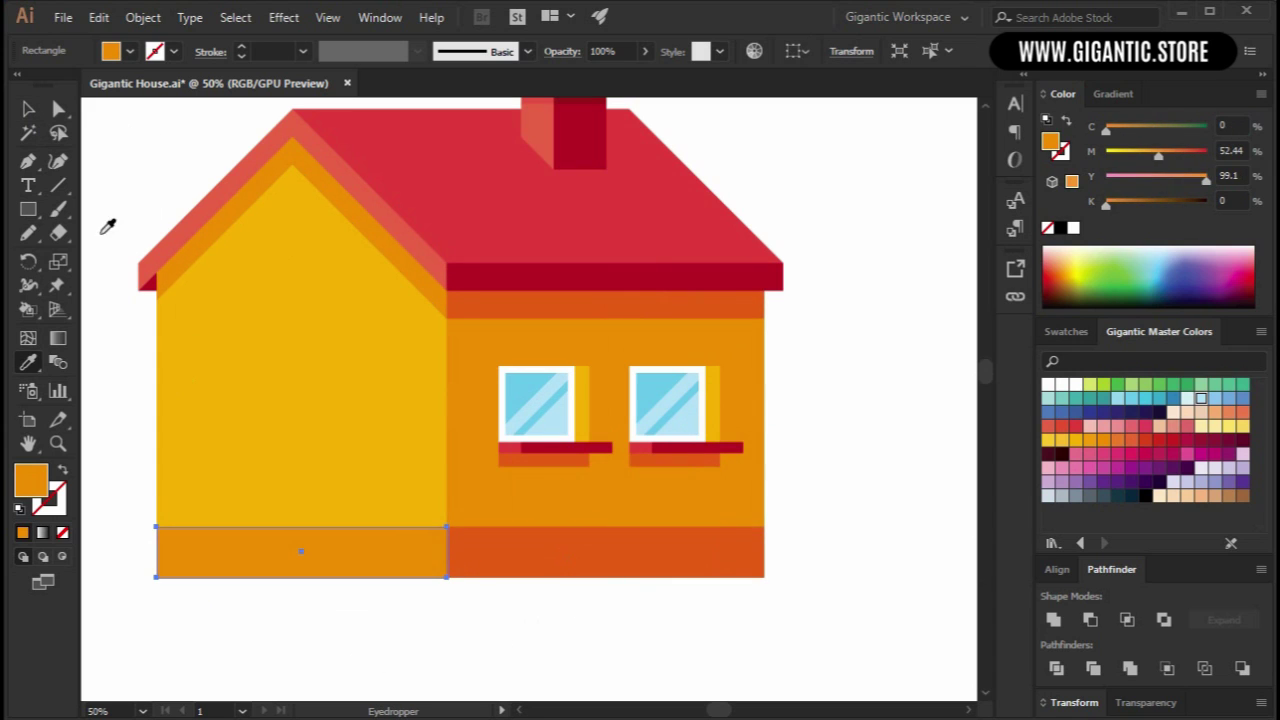
pyautogui.click(28, 110)
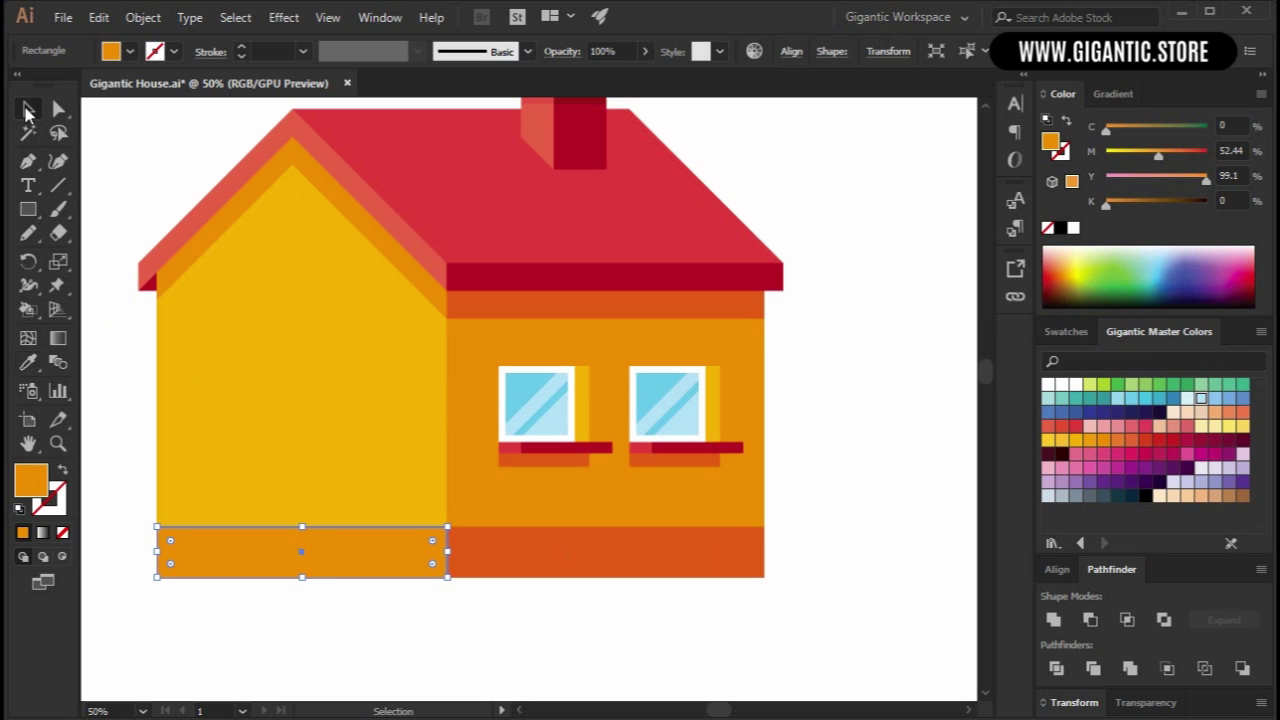
pyautogui.click(838, 516)
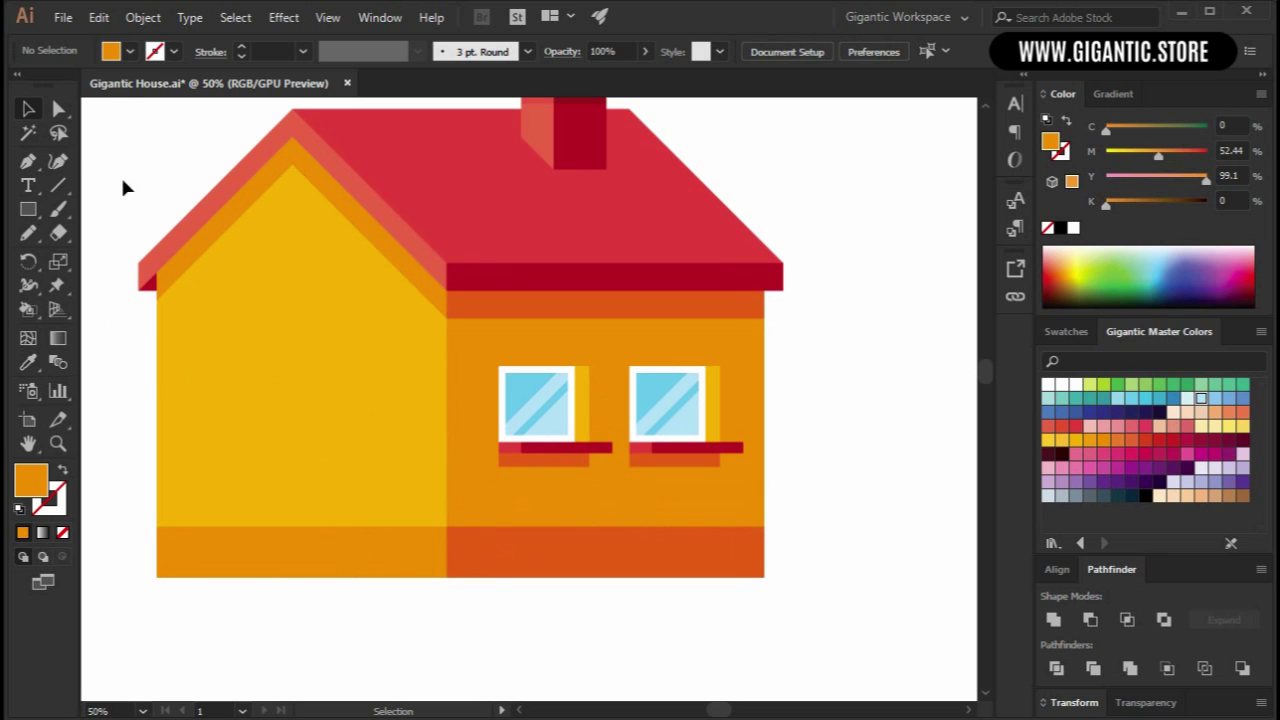
# Raise both base strips together with the bottom corners of the front and side walls to make the house shorter.
pyautogui.click(60, 112)
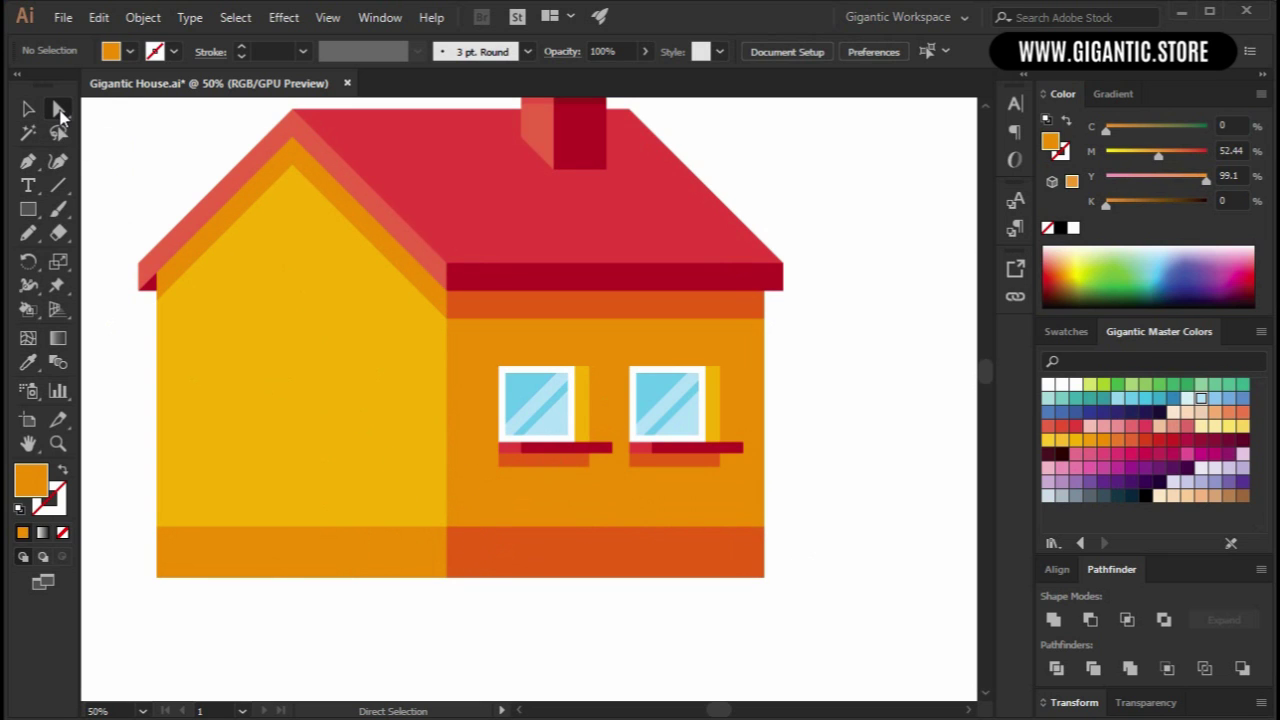
pyautogui.moveTo(814, 634); pyautogui.dragTo(222, 510)
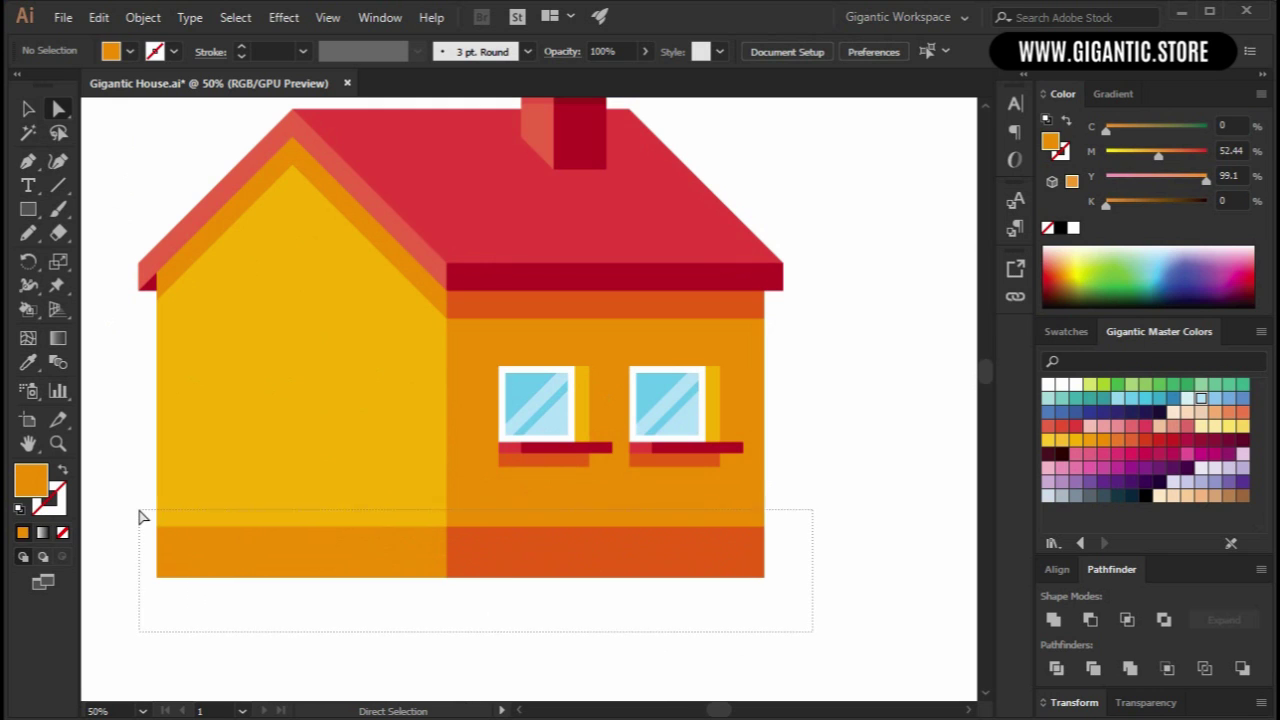
pyautogui.moveTo(141, 517); pyautogui.dragTo(134, 517)
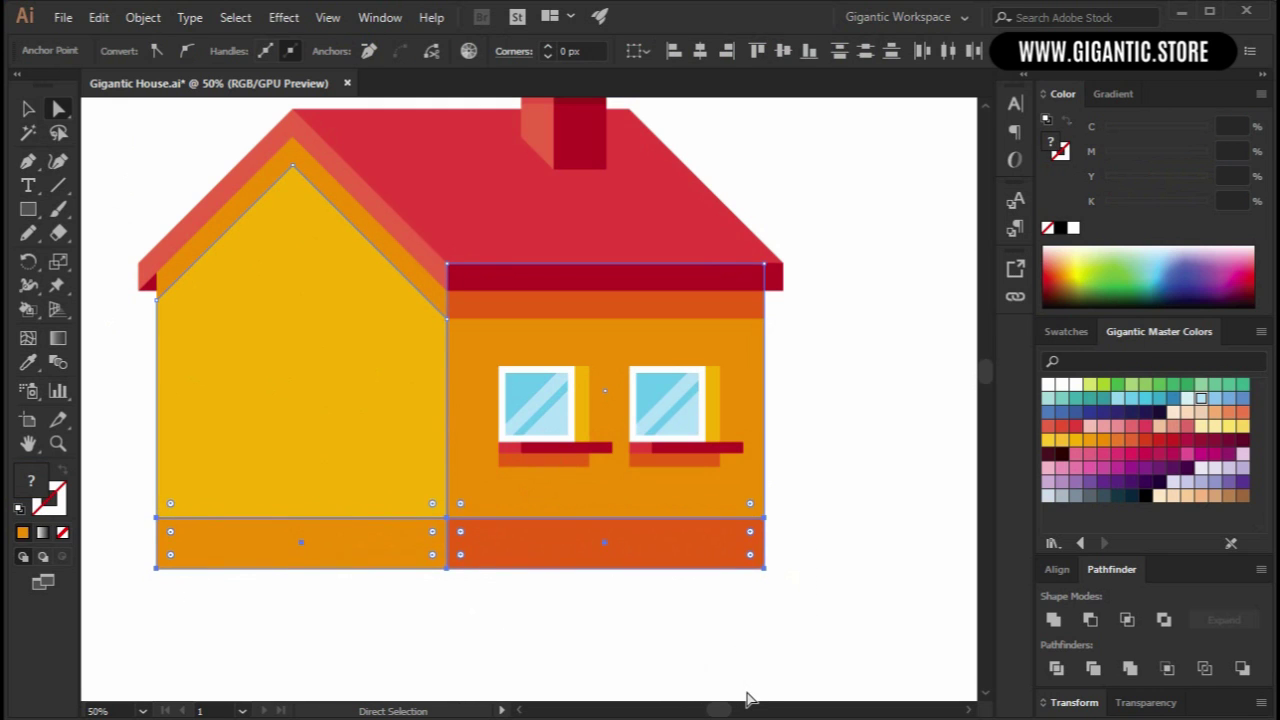
pyautogui.hotkey('shift', 'Up')
pyautogui.hotkey('shift', 'Up')
pyautogui.hotkey('shift', 'Up')
pyautogui.hotkey('shift', 'Up')
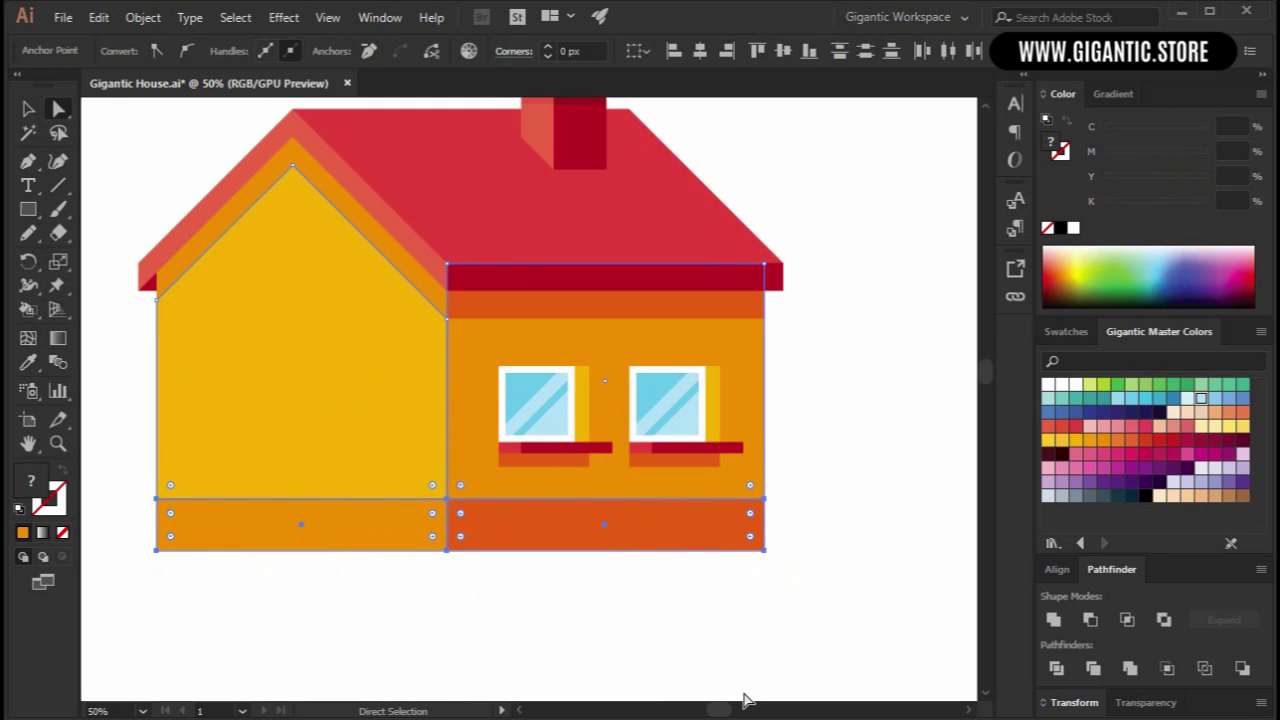
pyautogui.press('Down')
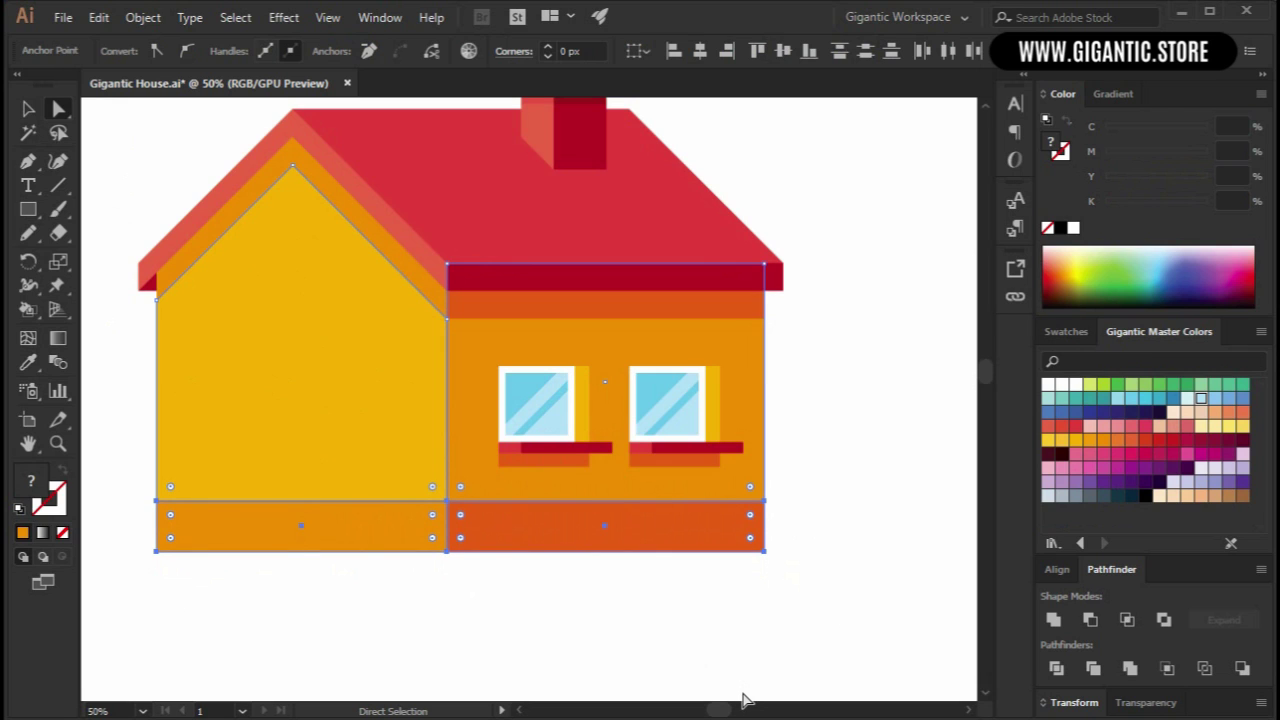
pyautogui.press('Down')
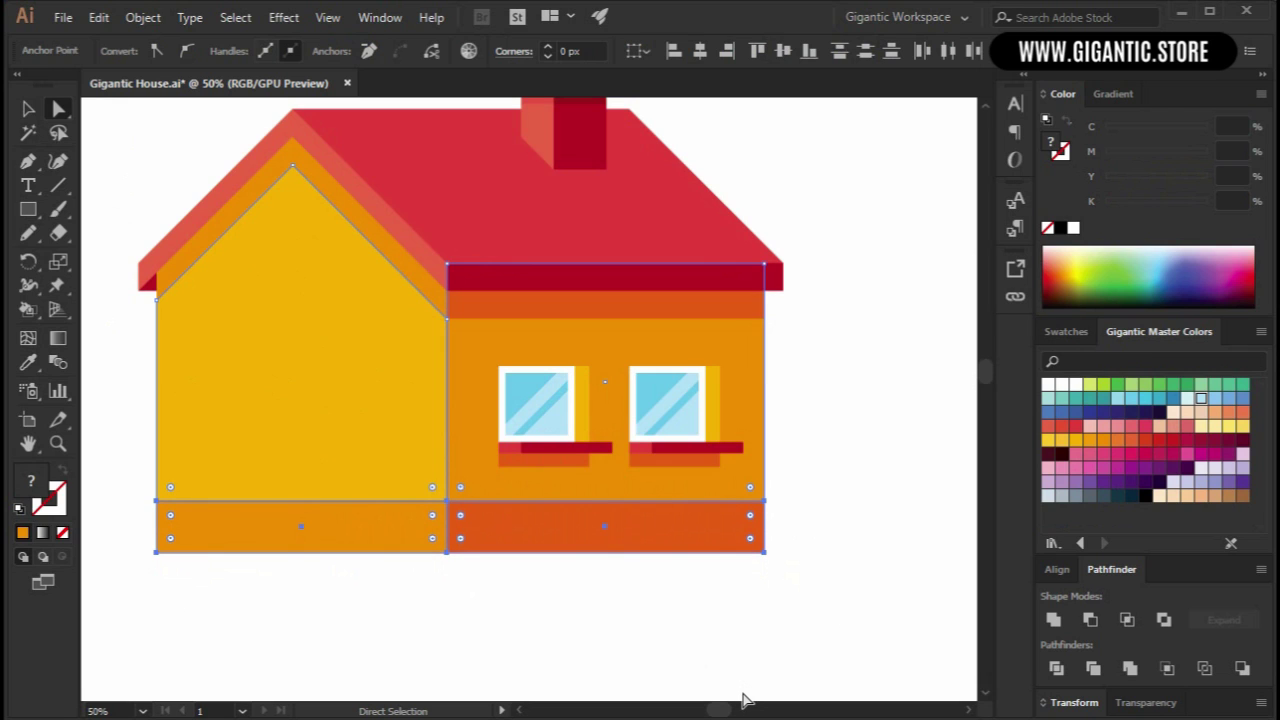
# Nudge both windows slightly up on the side wall and deselect them.
pyautogui.click(28, 108)
pyautogui.hotkey('ctrl', 'shift', 'a')
pyautogui.click(571, 449)
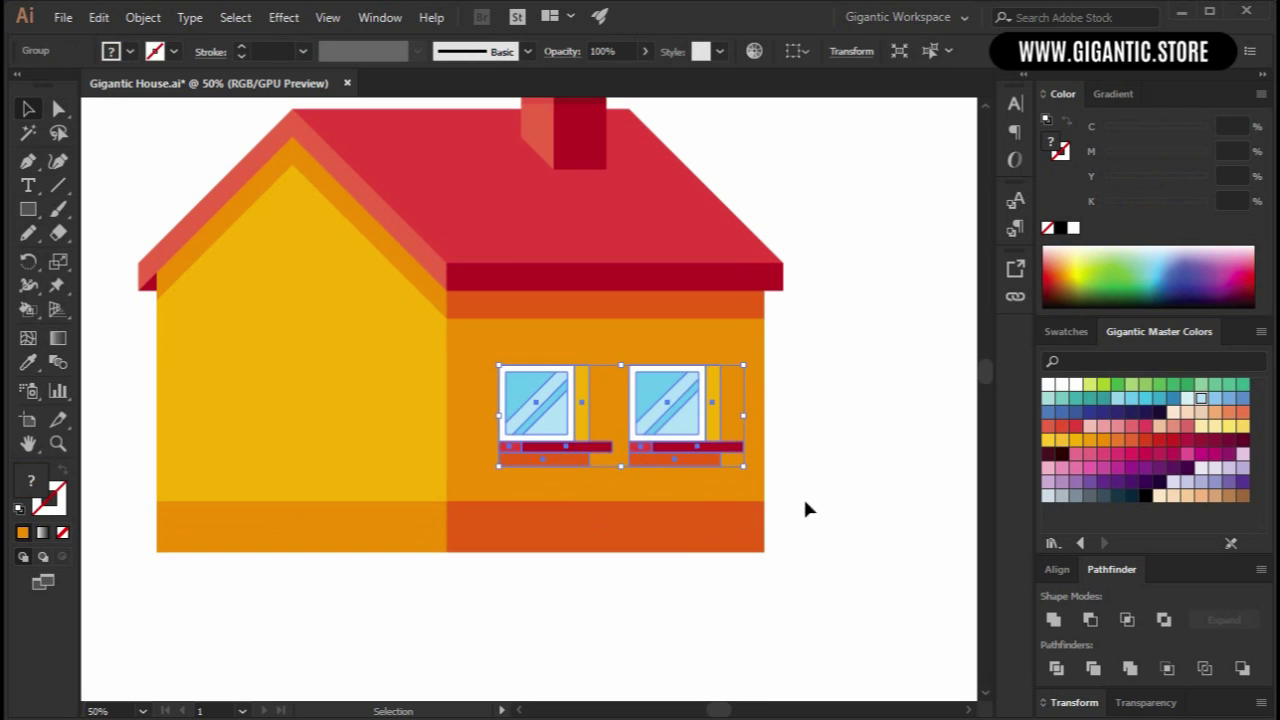
pyautogui.press('Up')
pyautogui.press('Up')
pyautogui.press('Up')
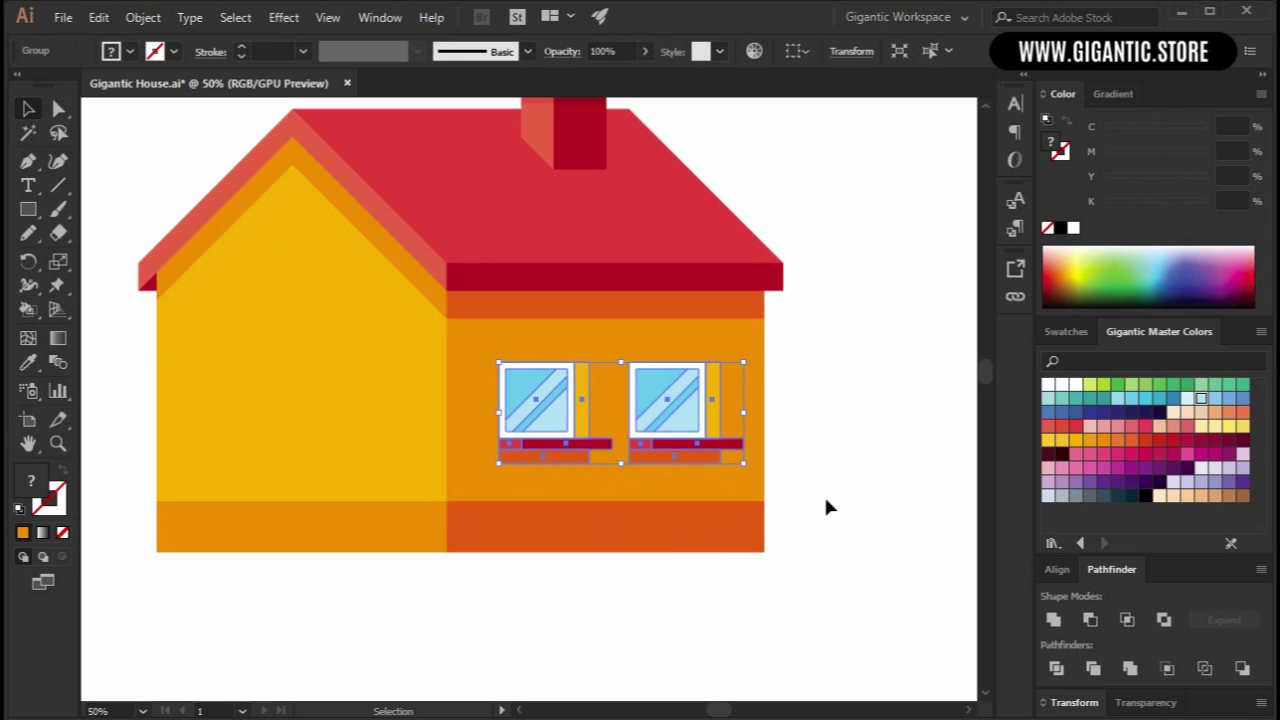
pyautogui.hotkey('ctrl', 'shift', 'a')
# Draw a door rectangle standing on the front wall's base strip, fill it with the roof shadow's dark orange, and center it on the wall.
pyautogui.press('m')
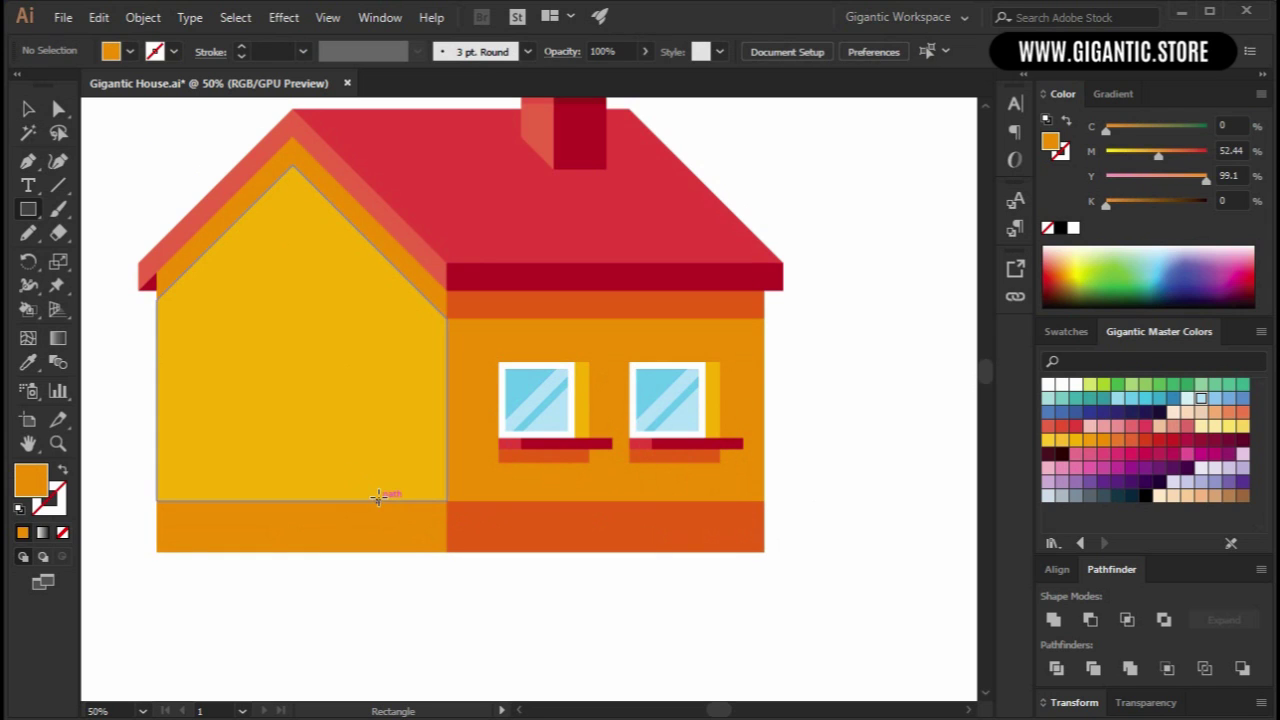
pyautogui.moveTo(380, 500); pyautogui.dragTo(238, 332)
pyautogui.press('i')
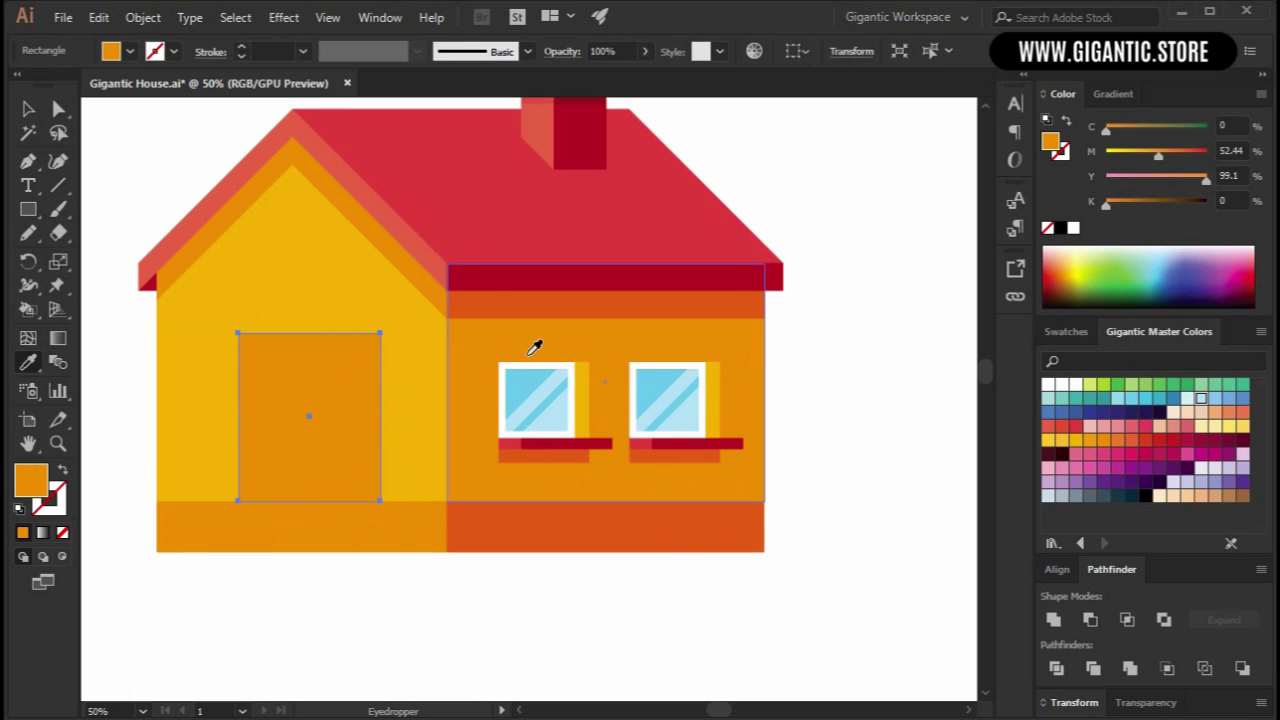
pyautogui.click(477, 305)
pyautogui.press('v')
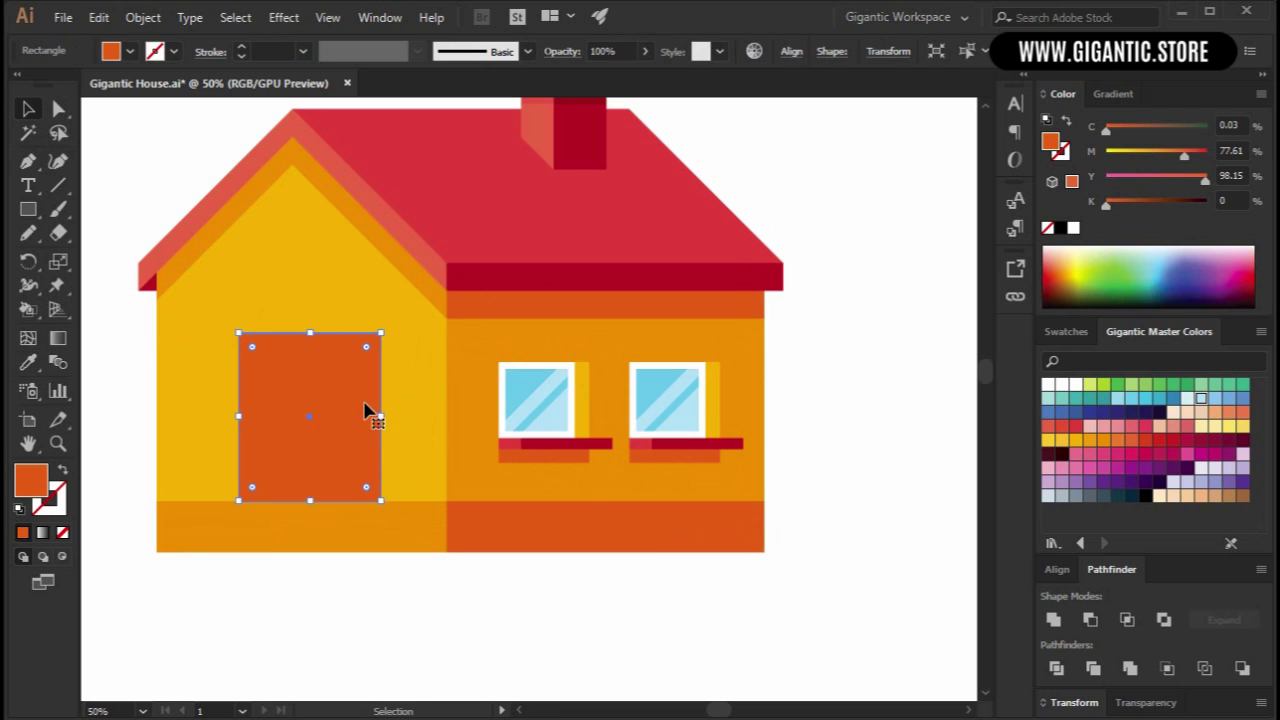
pyautogui.moveTo(365, 409); pyautogui.dragTo(343, 409)
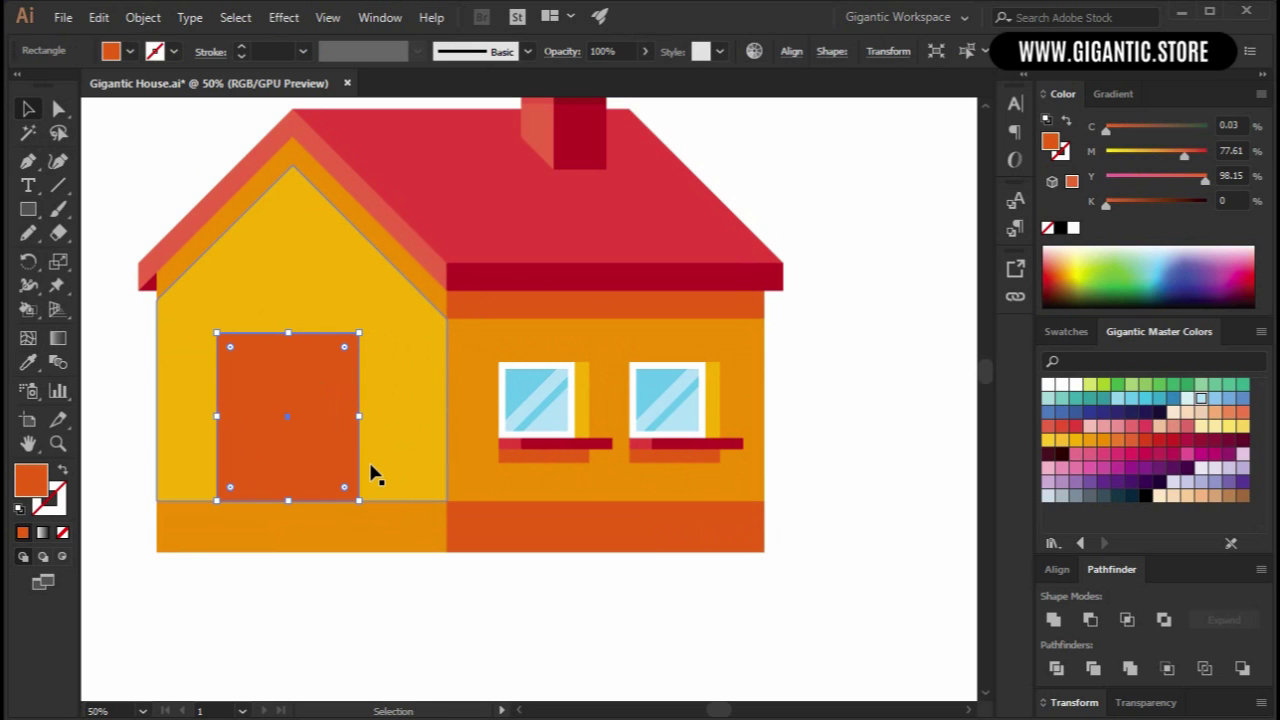
pyautogui.moveTo(347, 459); pyautogui.dragTo(351, 465)
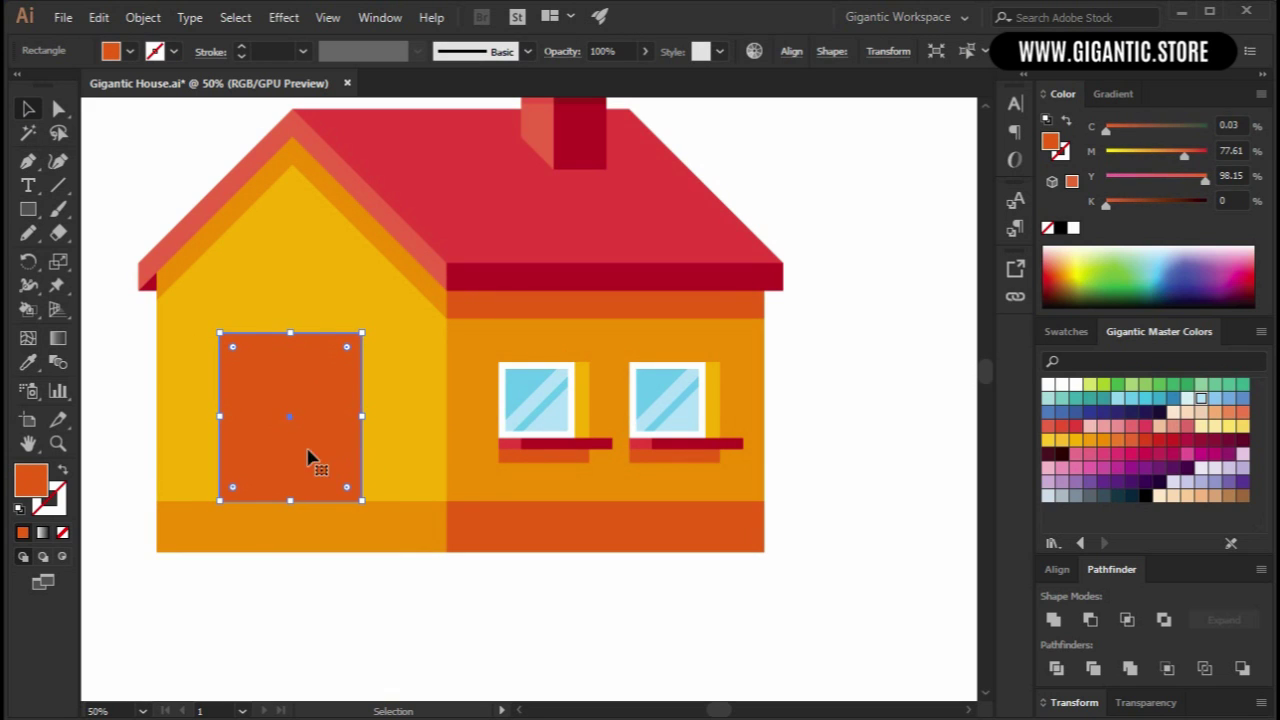
# Make the door opening from an in-place copy narrowed from its left edge, colored with the brown swatch adjusted to M 88 and K 39.
pyautogui.hotkey('ctrl', 'c')
pyautogui.hotkey('ctrl', 'f')
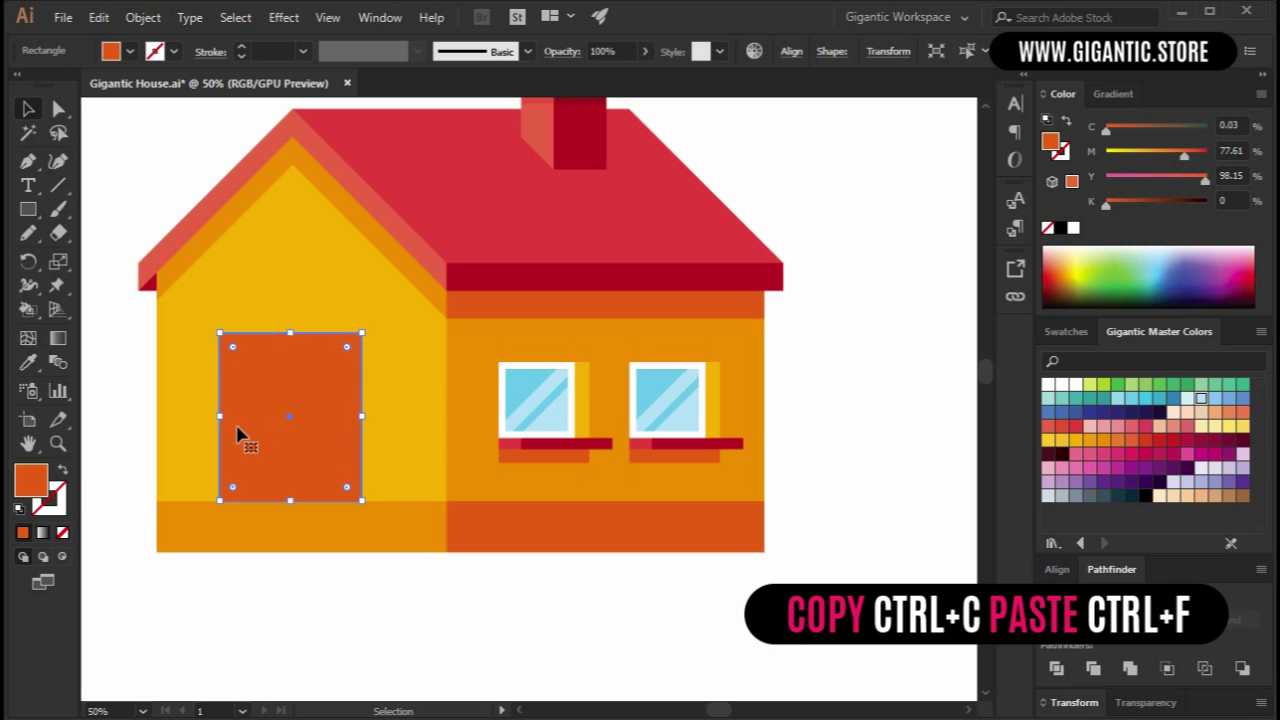
pyautogui.moveTo(219, 419); pyautogui.dragTo(240, 417)
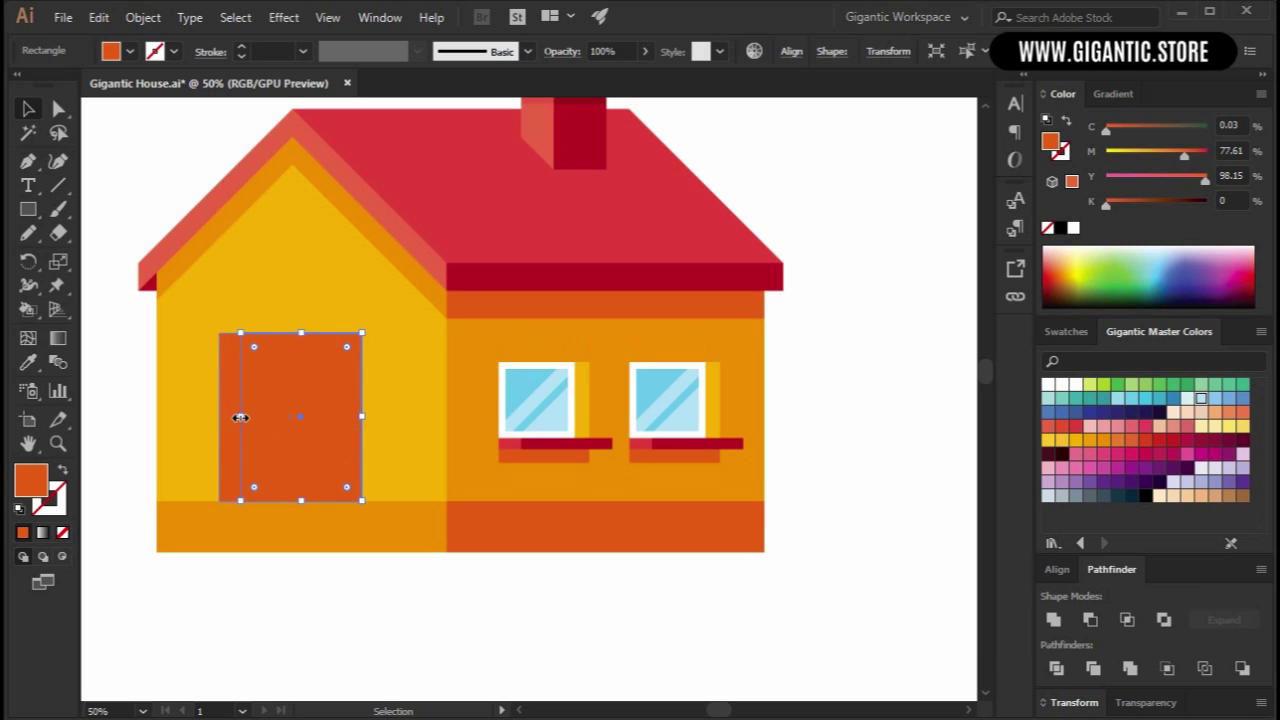
pyautogui.click(1242, 495)
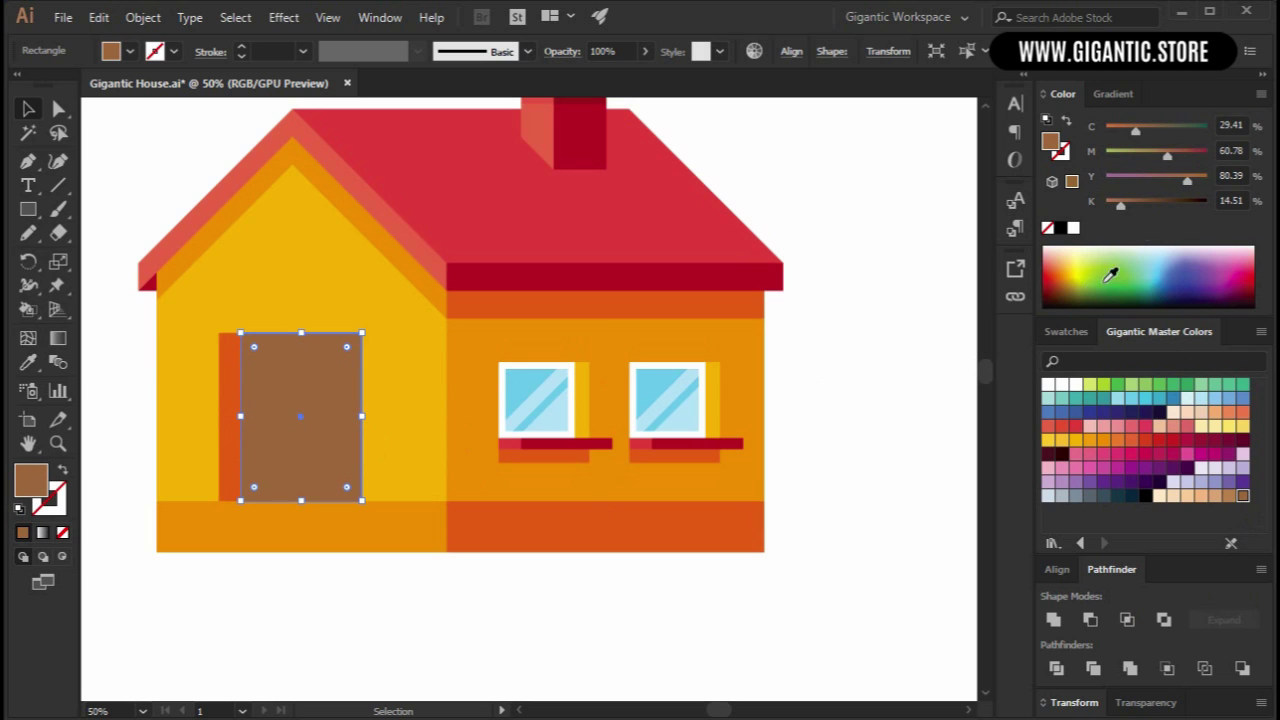
pyautogui.moveTo(1167, 156); pyautogui.dragTo(1197, 160)
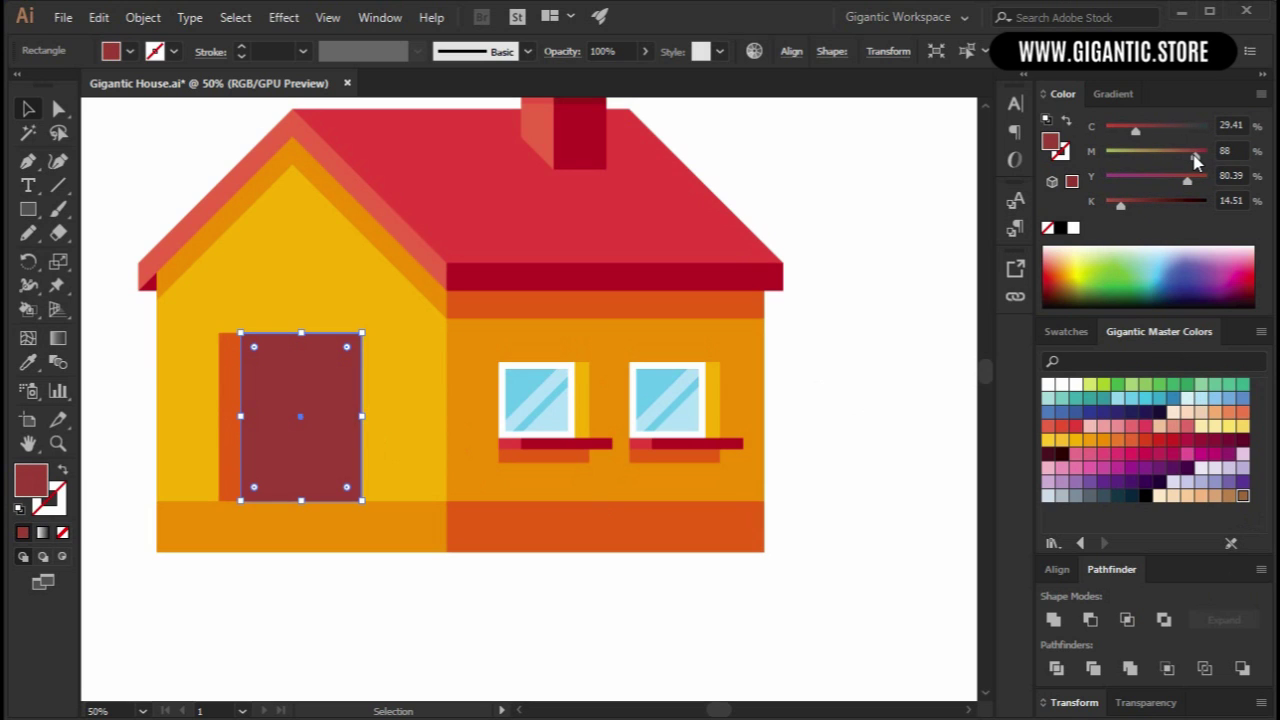
pyautogui.moveTo(1140, 204); pyautogui.dragTo(1150, 207)
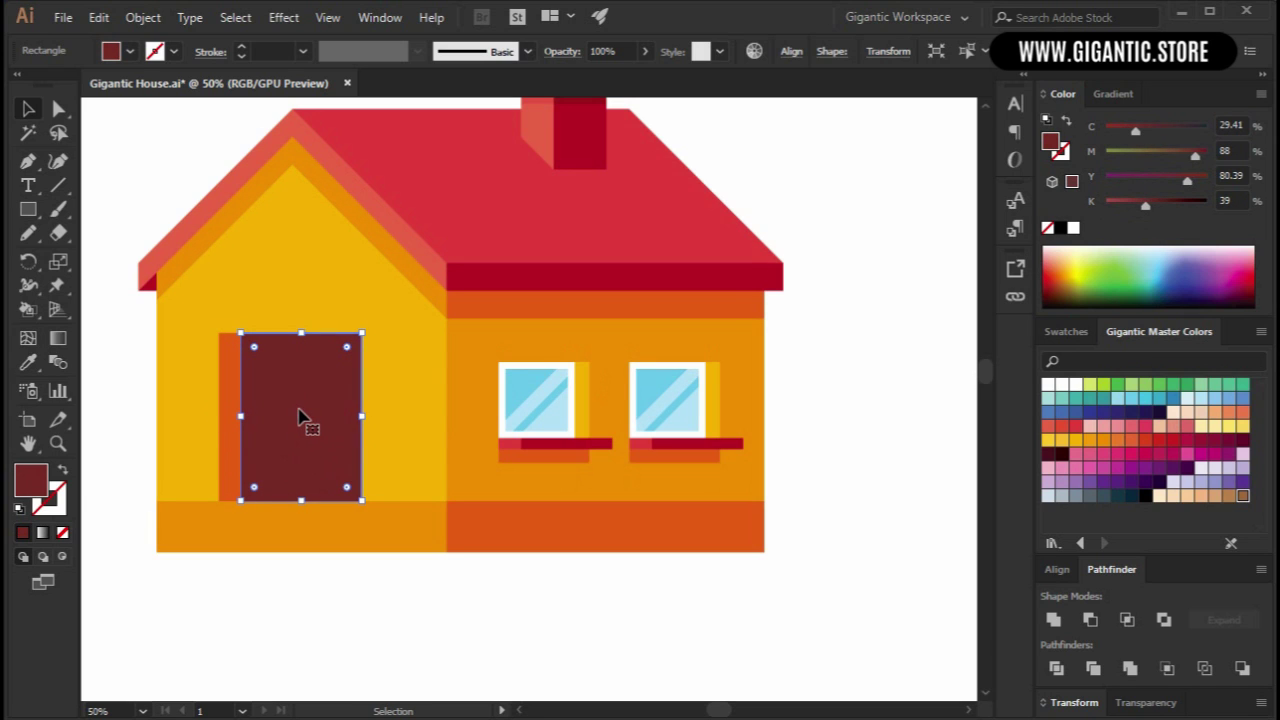
# Add a shadow band across the top of the door opening from a shortened in-place copy with K set to 59, and deselect it.
pyautogui.hotkey('ctrl', 'c')
pyautogui.hotkey('ctrl', 'f')
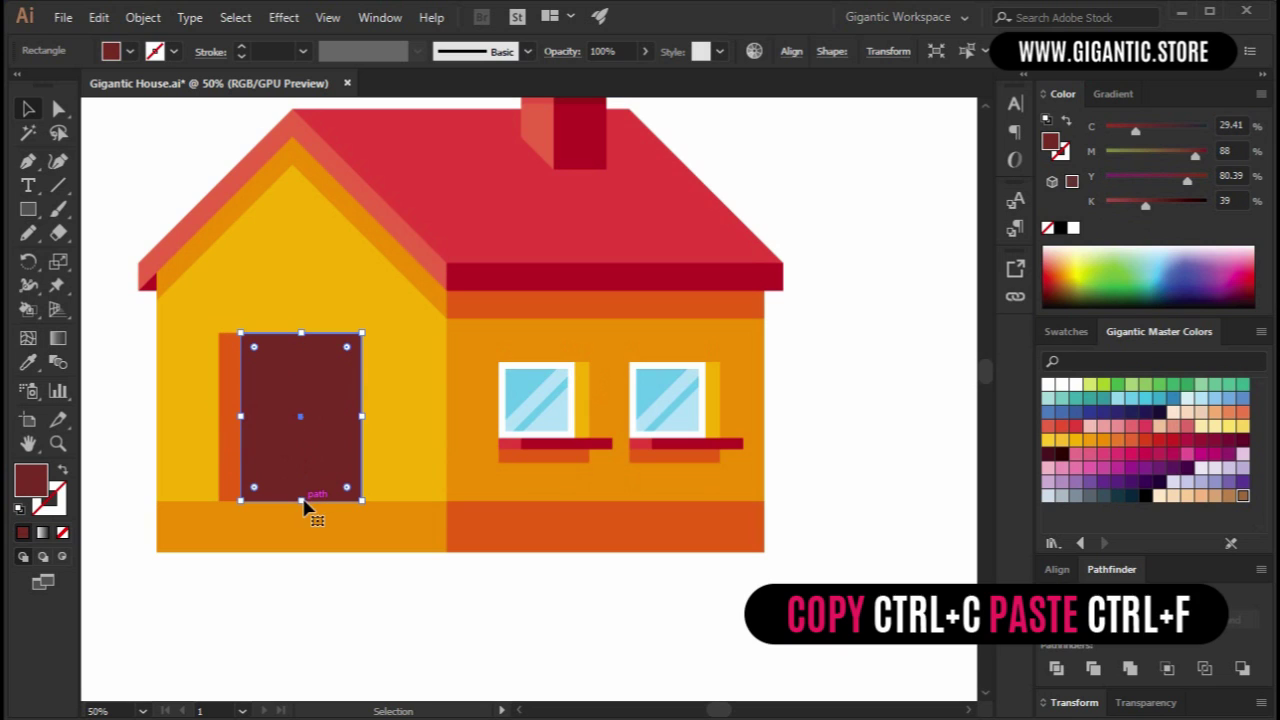
pyautogui.moveTo(302, 502); pyautogui.dragTo(306, 357)
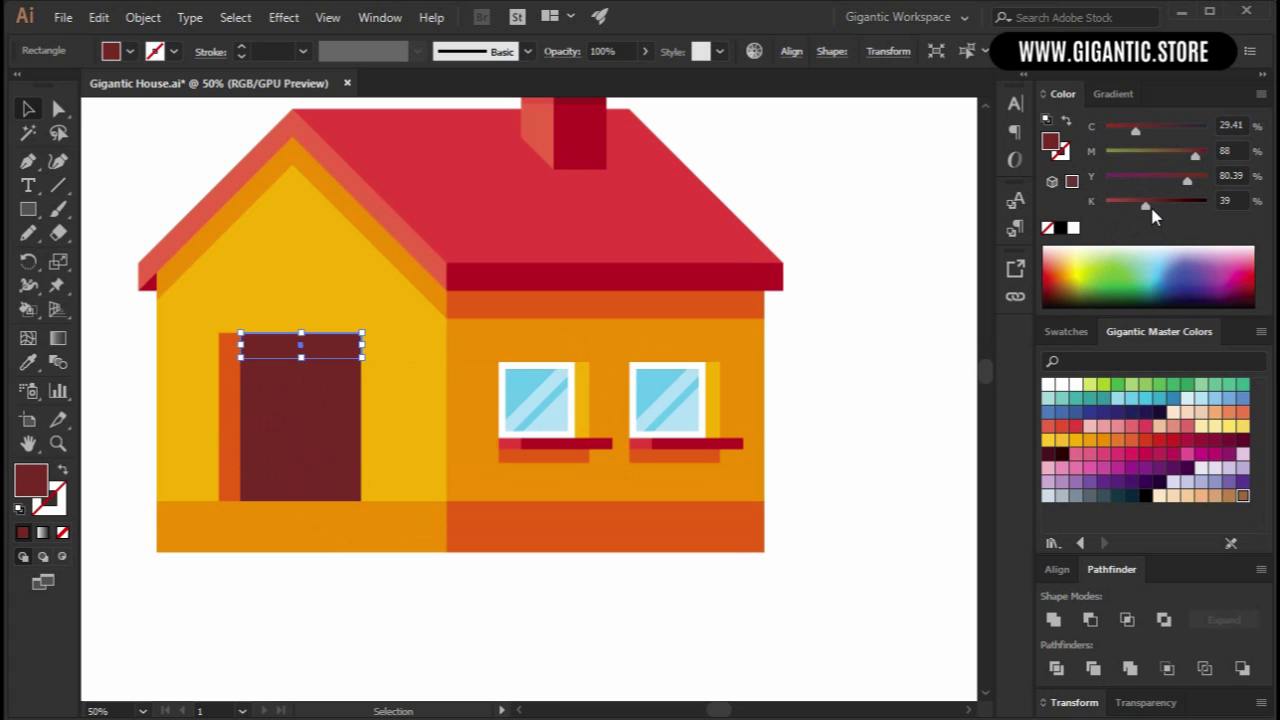
pyautogui.moveTo(1160, 210); pyautogui.dragTo(1164, 210)
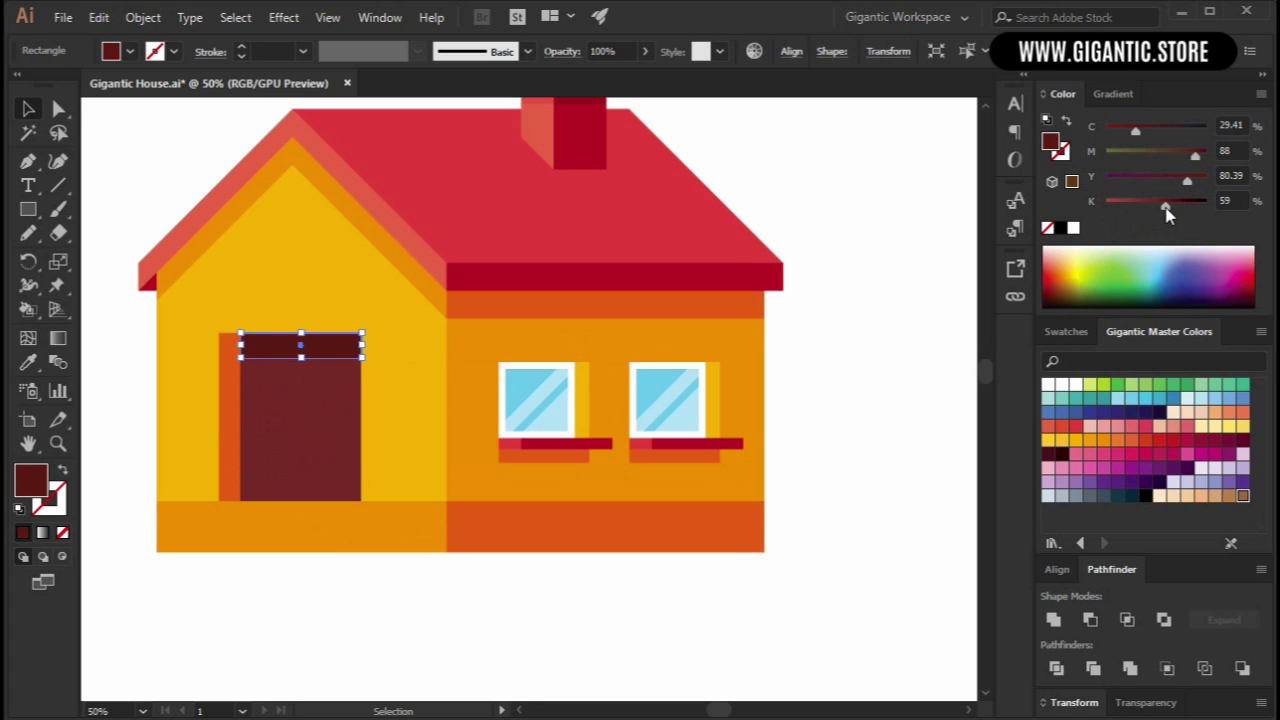
pyautogui.click(885, 405)
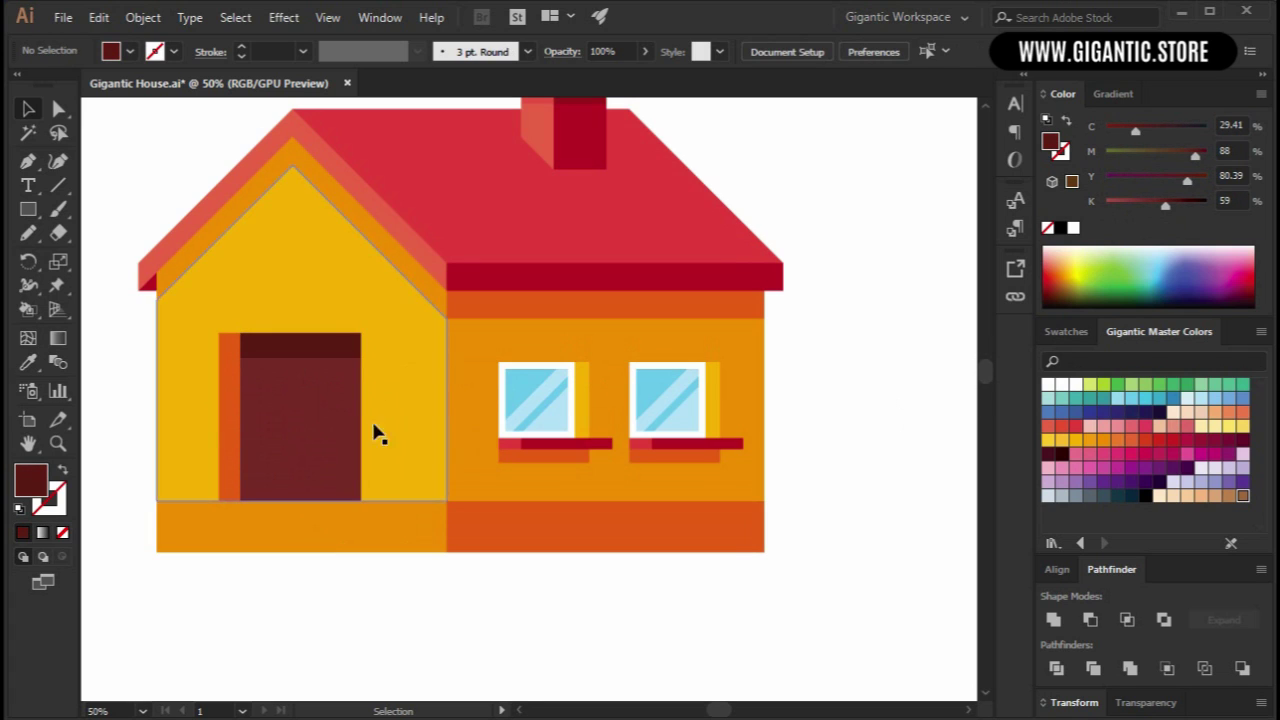
# Group the door's orange side, dark opening and top shadow band, and deselect the group.
pyautogui.click(334, 350)
pyautogui.keyDown('shift'); pyautogui.click(237, 392); pyautogui.keyUp('shift')
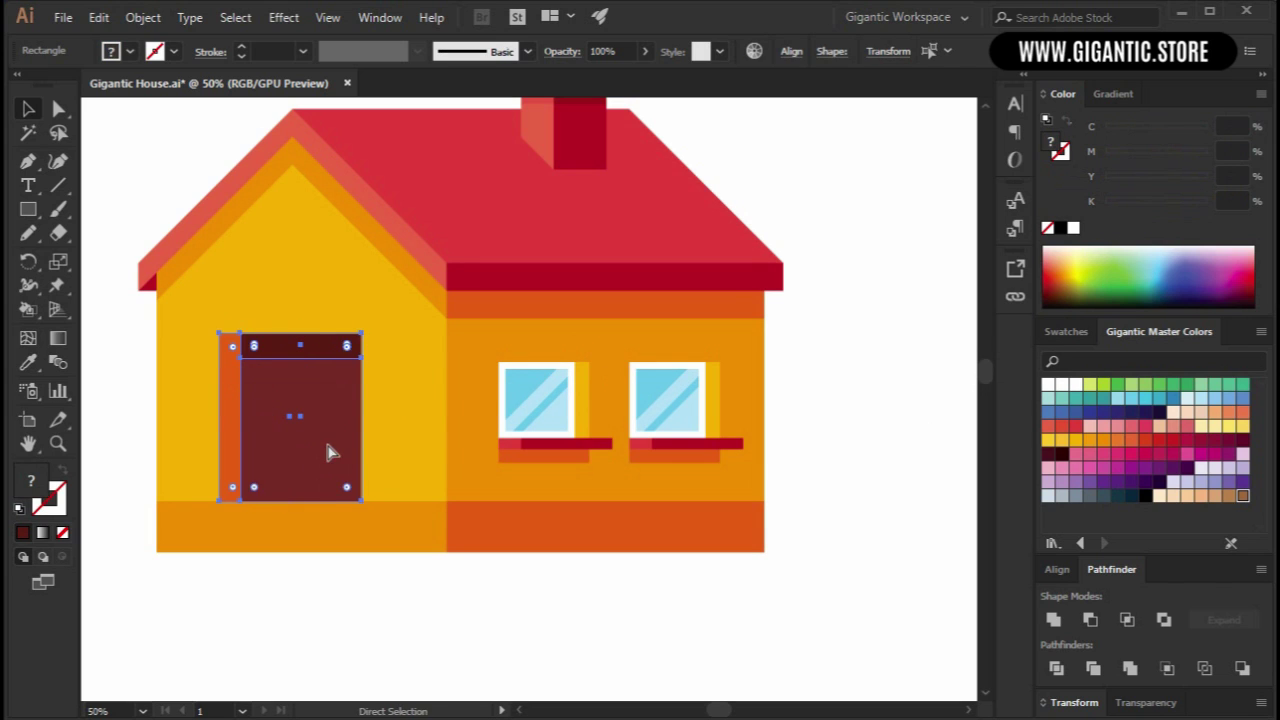
pyautogui.hotkey('ctrl', 'g')
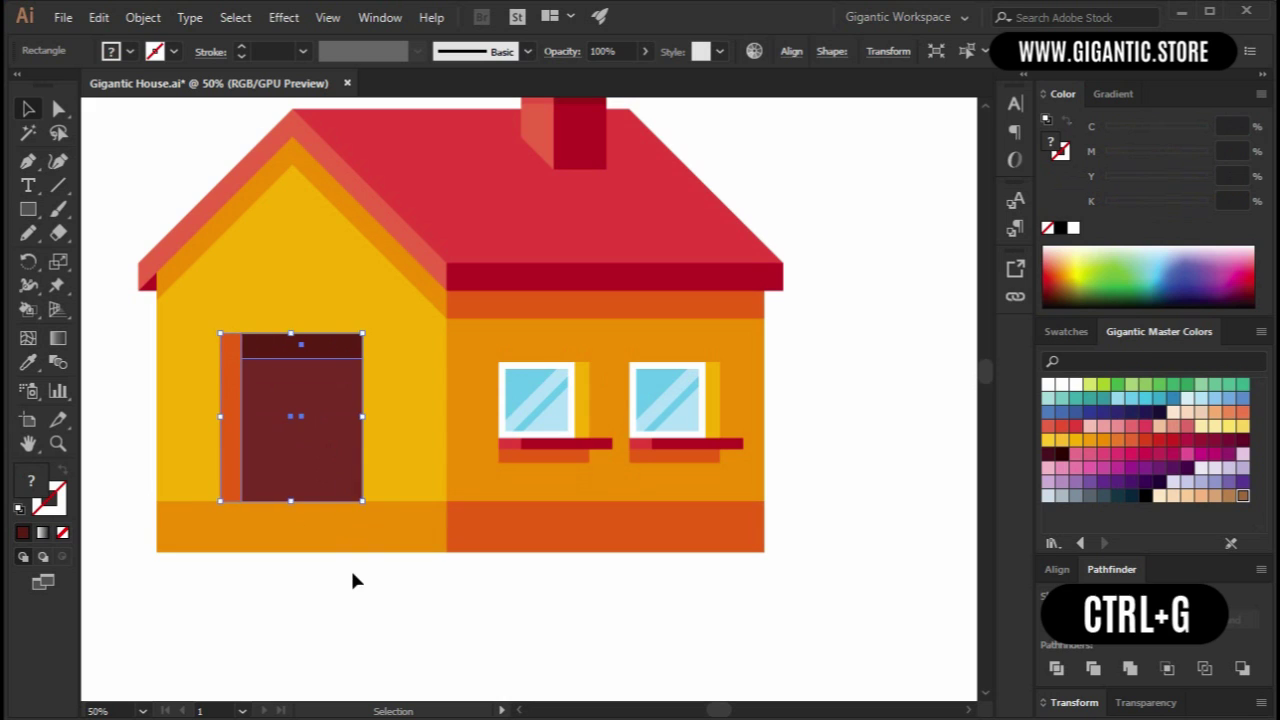
pyautogui.click(346, 580)
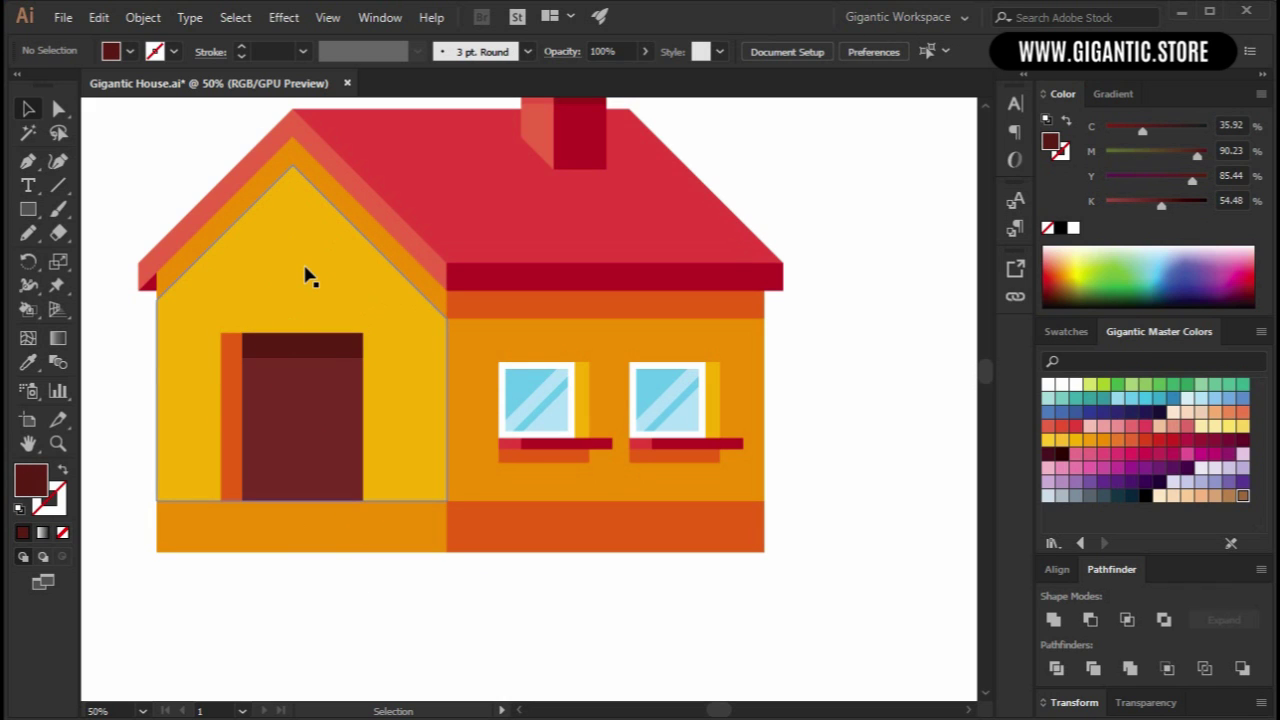
# Draw a dark maroon circle on the front wall above the door, below the roof peak.
pyautogui.hotkey('ctrl', '=')
pyautogui.hotkey('ctrl', '=')
pyautogui.hotkey('ctrl', '=')
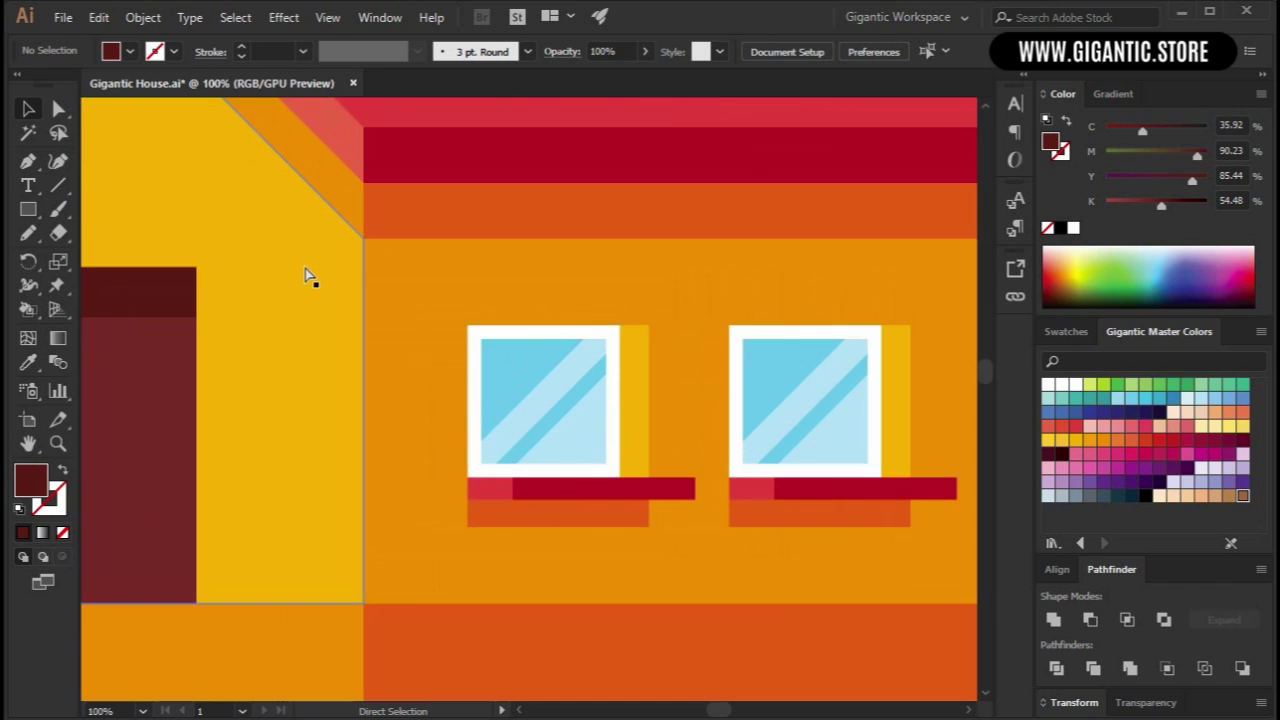
pyautogui.press('space')
pyautogui.moveTo(395, 357); pyautogui.dragTo(679, 401)
pyautogui.press('l')
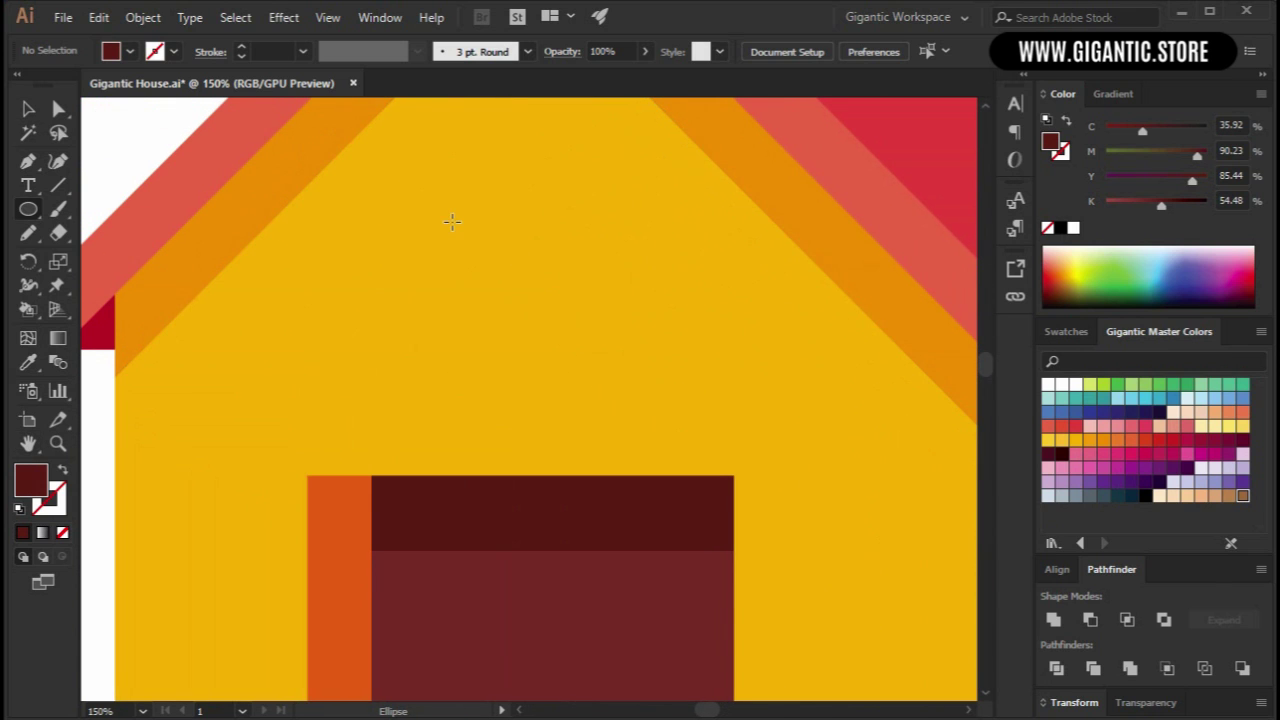
pyautogui.moveTo(407, 223); pyautogui.dragTo(561, 408)
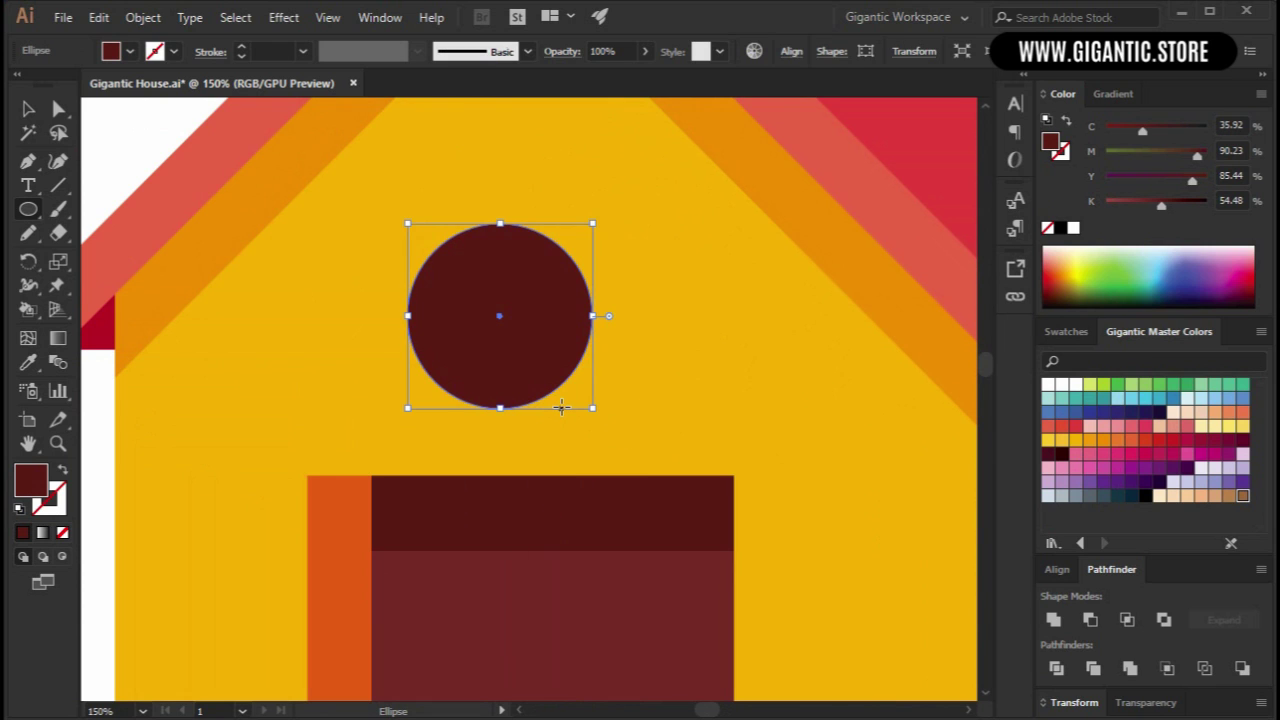
# Recolor the gable circle with the door side's orange and center it above the door.
pyautogui.press('i')
pyautogui.click(354, 515)
pyautogui.press('v')
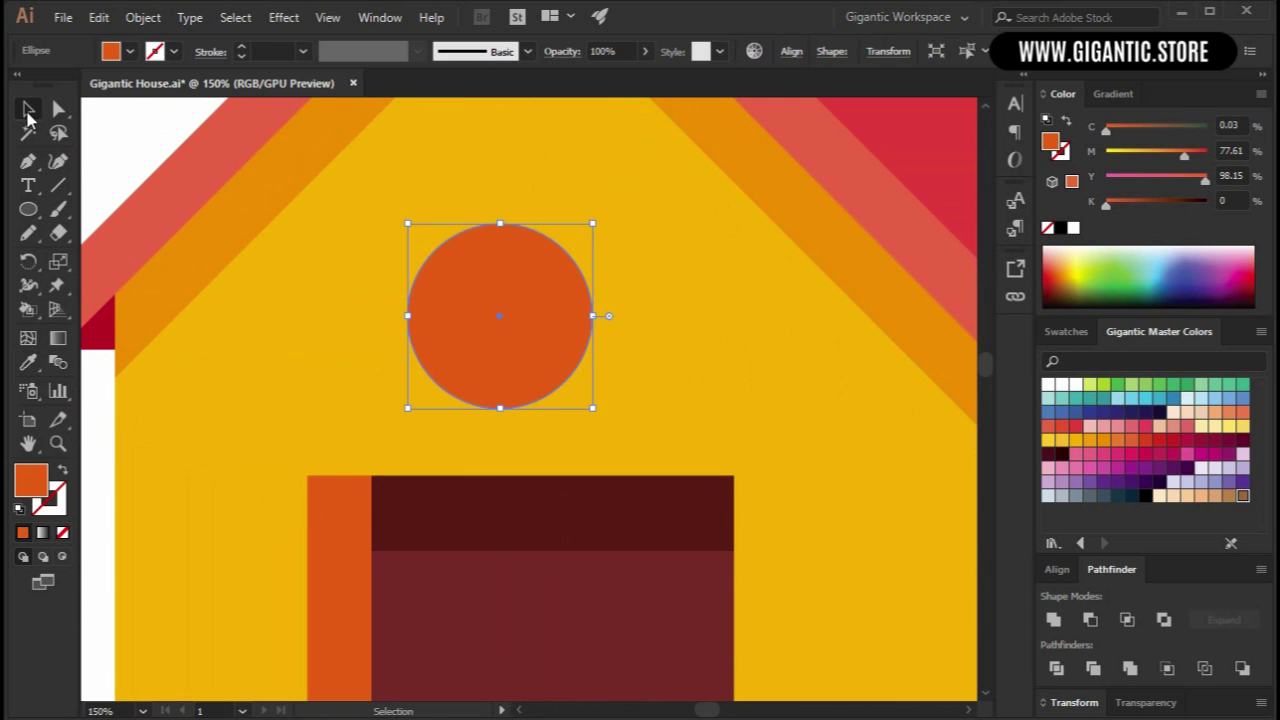
pyautogui.moveTo(521, 319)
pyautogui.mouseDown()
pyautogui.moveTo(534, 300)
pyautogui.moveTo(537, 314)
pyautogui.mouseUp()
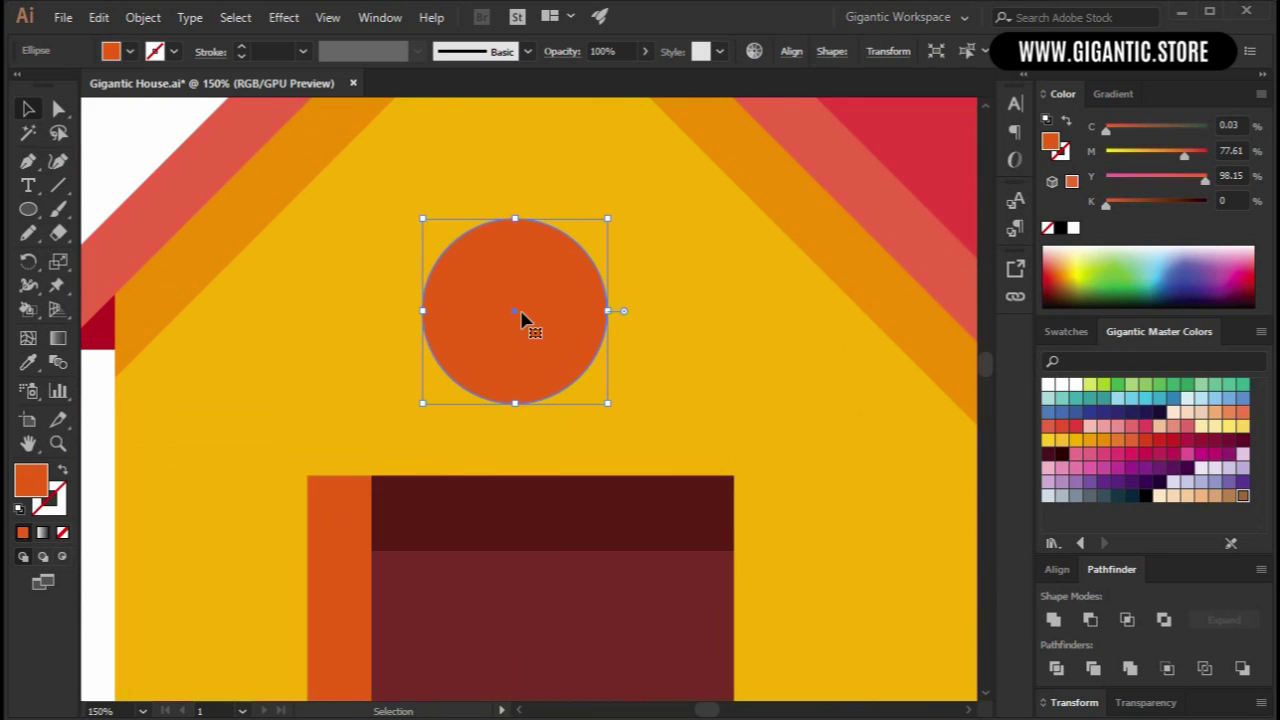
# Make an in-place copy of the orange circle, shift it horizontally to the right, and fill it white.
pyautogui.hotkey('ctrl', 'c')
pyautogui.hotkey('ctrl', 'f')
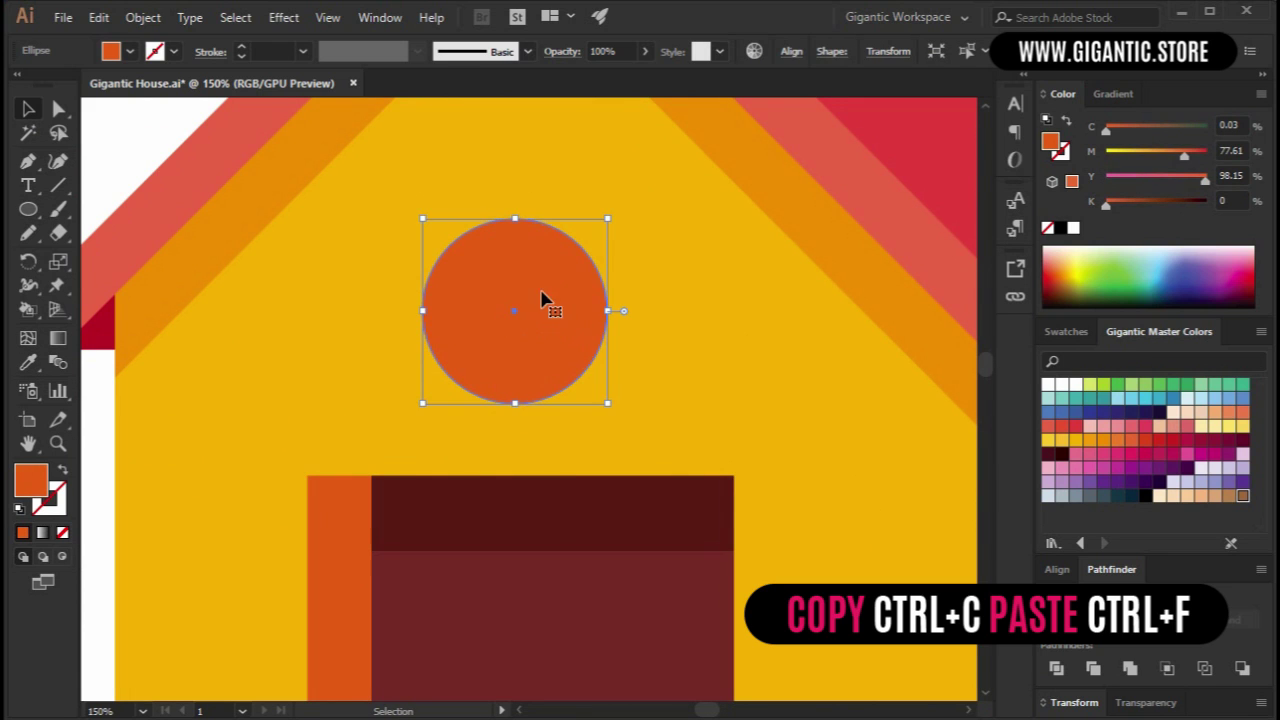
pyautogui.moveTo(543, 300); pyautogui.dragTo(575, 297)
pyautogui.click(1048, 386)
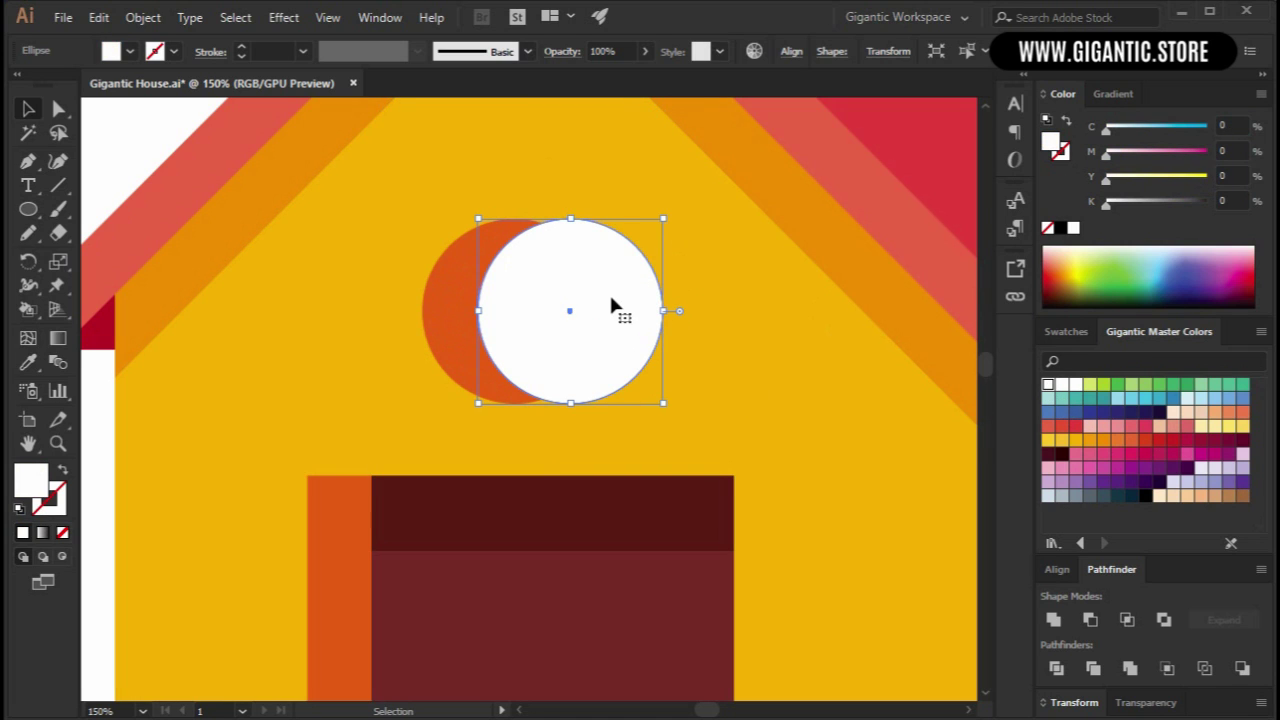
# Add a smaller concentric copy of the white circle as the window glass and fill it with the light blue swatch.
pyautogui.hotkey('ctrl', 'c')
pyautogui.hotkey('ctrl', 'f')
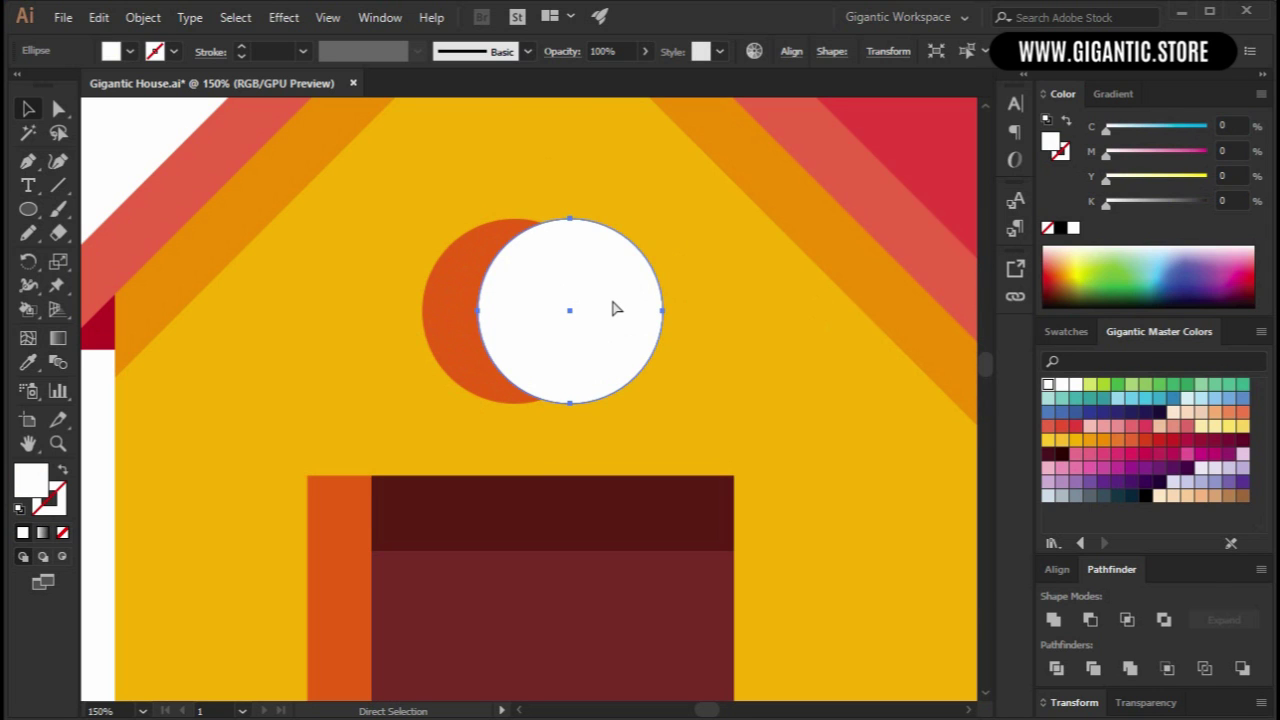
pyautogui.moveTo(664, 221); pyautogui.dragTo(638, 245)
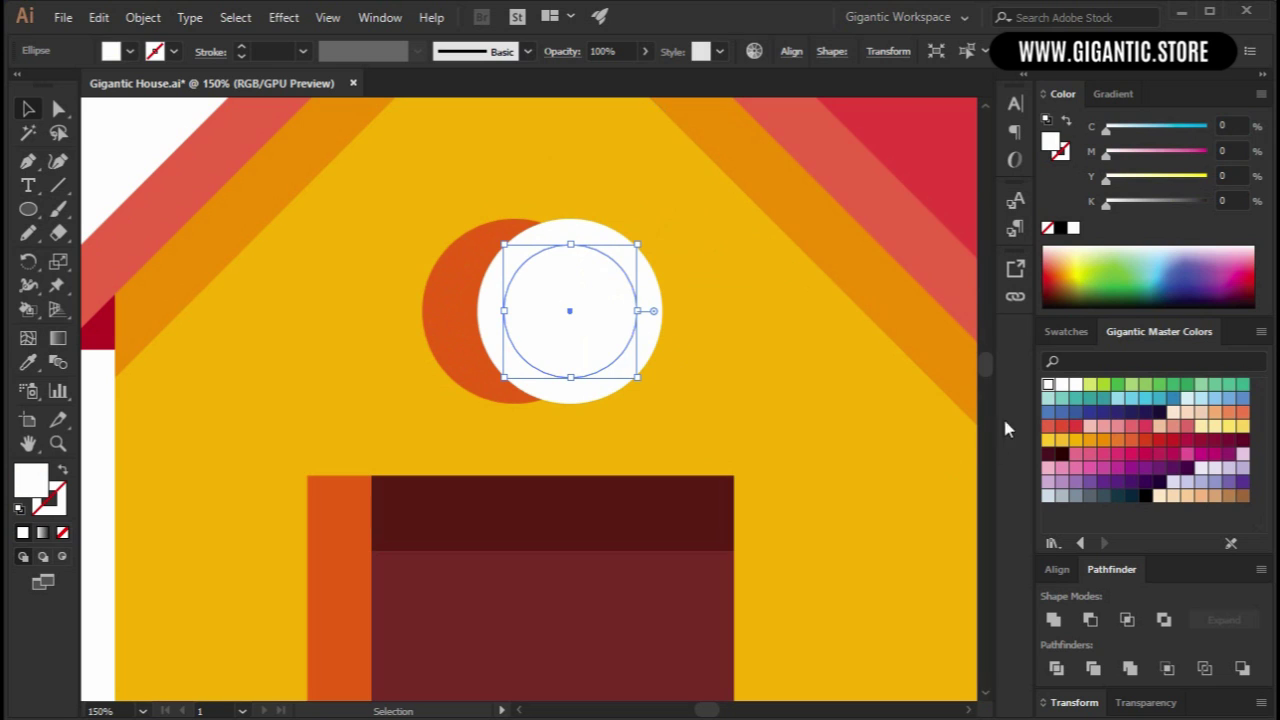
pyautogui.click(1133, 399)
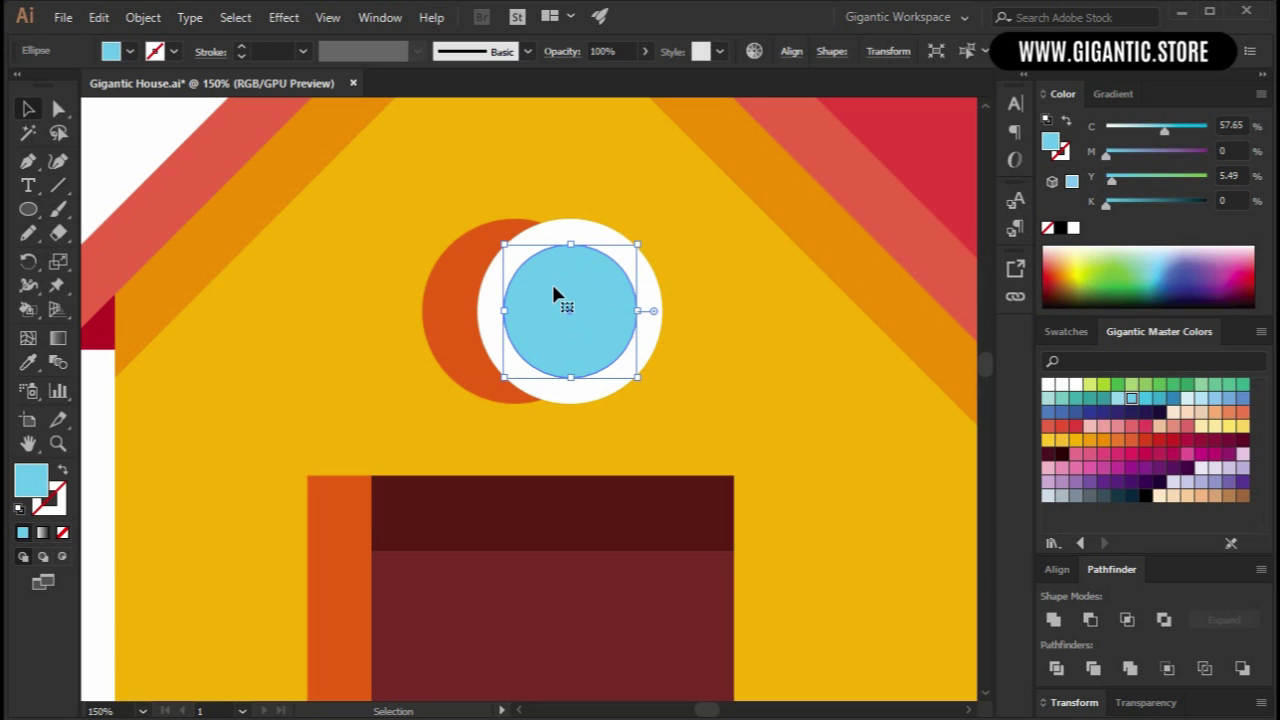
# Divide the orange, white and blue circles with Pathfinder, then ungroup and deselect the resulting pieces.
pyautogui.keyDown('shift'); pyautogui.click(588, 238); pyautogui.keyUp('shift')
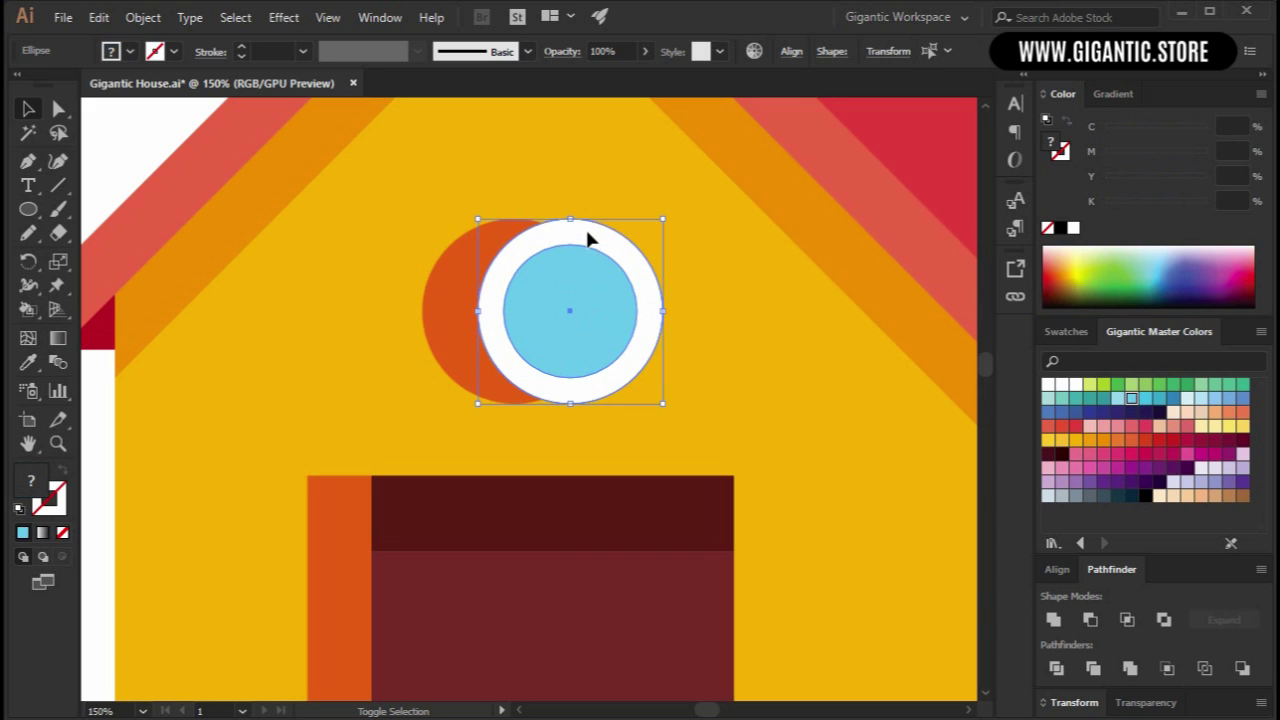
pyautogui.keyDown('shift'); pyautogui.click(468, 296); pyautogui.keyUp('shift')
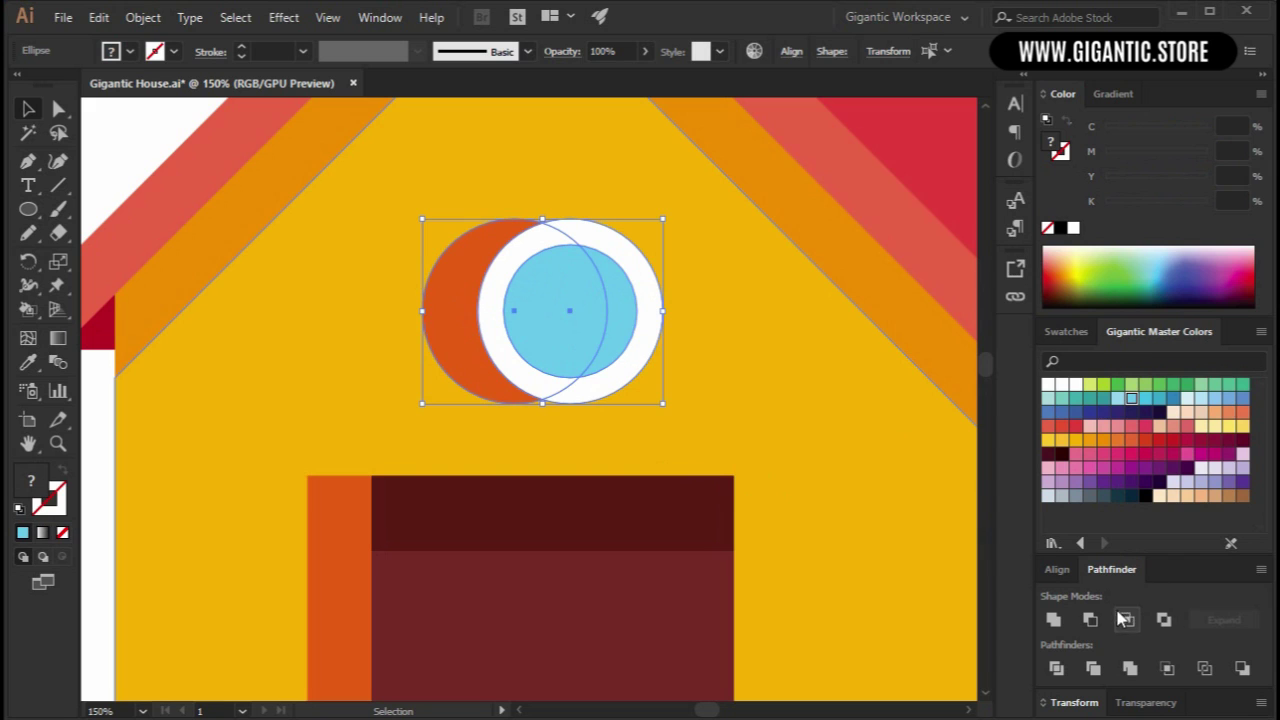
pyautogui.click(1060, 667)
pyautogui.rightClick(634, 257)
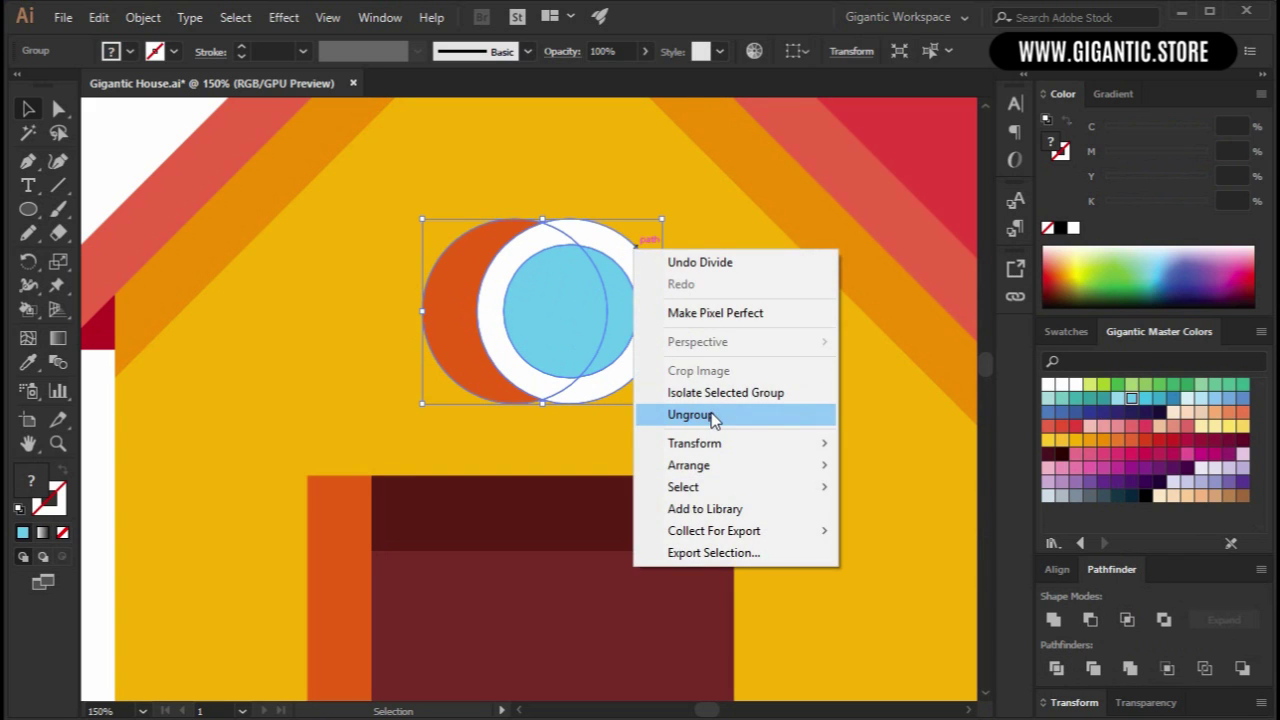
pyautogui.click(711, 416)
pyautogui.click(724, 352)
# Delete the white and blue pieces that extend past the orange circle's right edge.
pyautogui.click(656, 289)
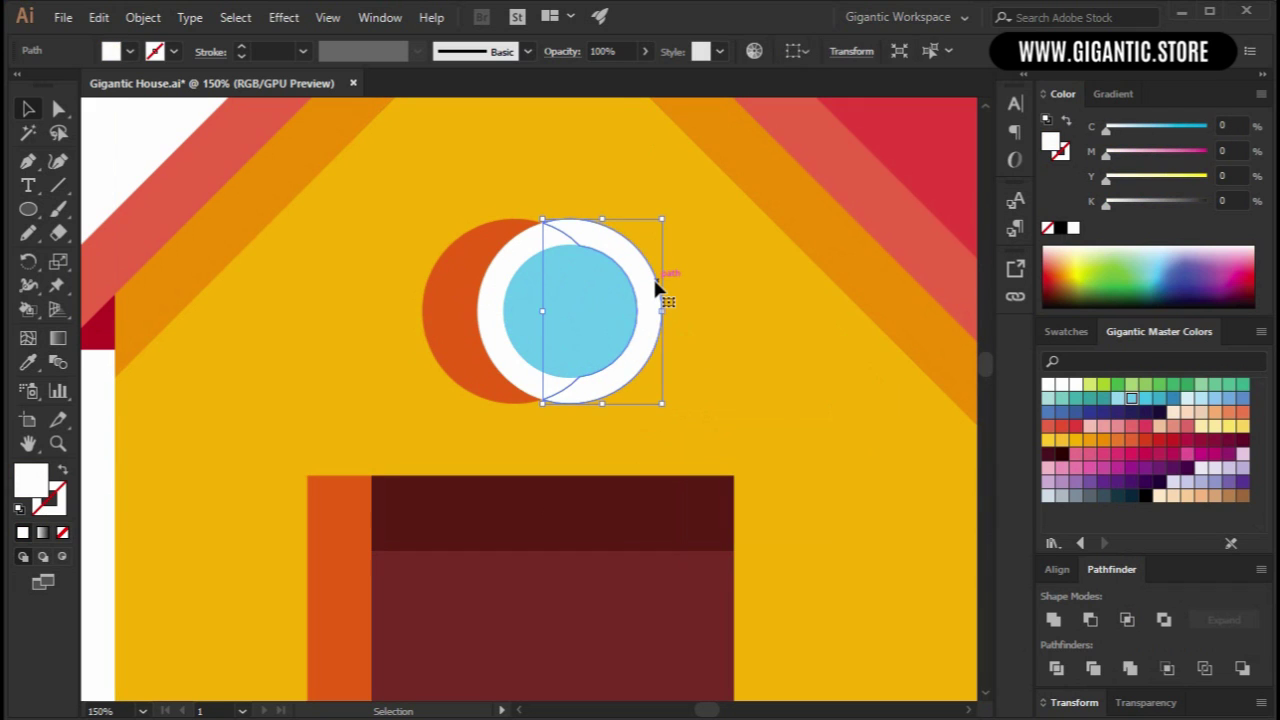
pyautogui.press('Delete')
pyautogui.click(632, 310)
pyautogui.press('Delete')
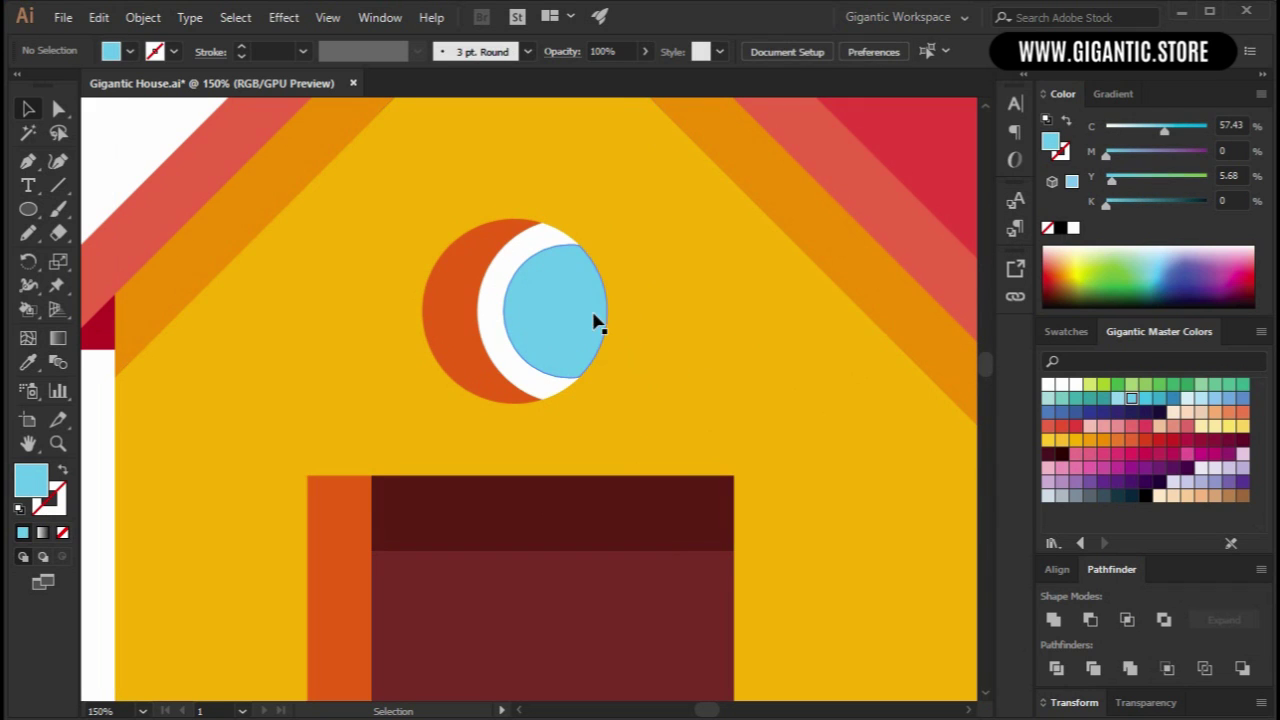
# Group the round window's orange, white and blue pieces, and deselect the group.
pyautogui.click(594, 318)
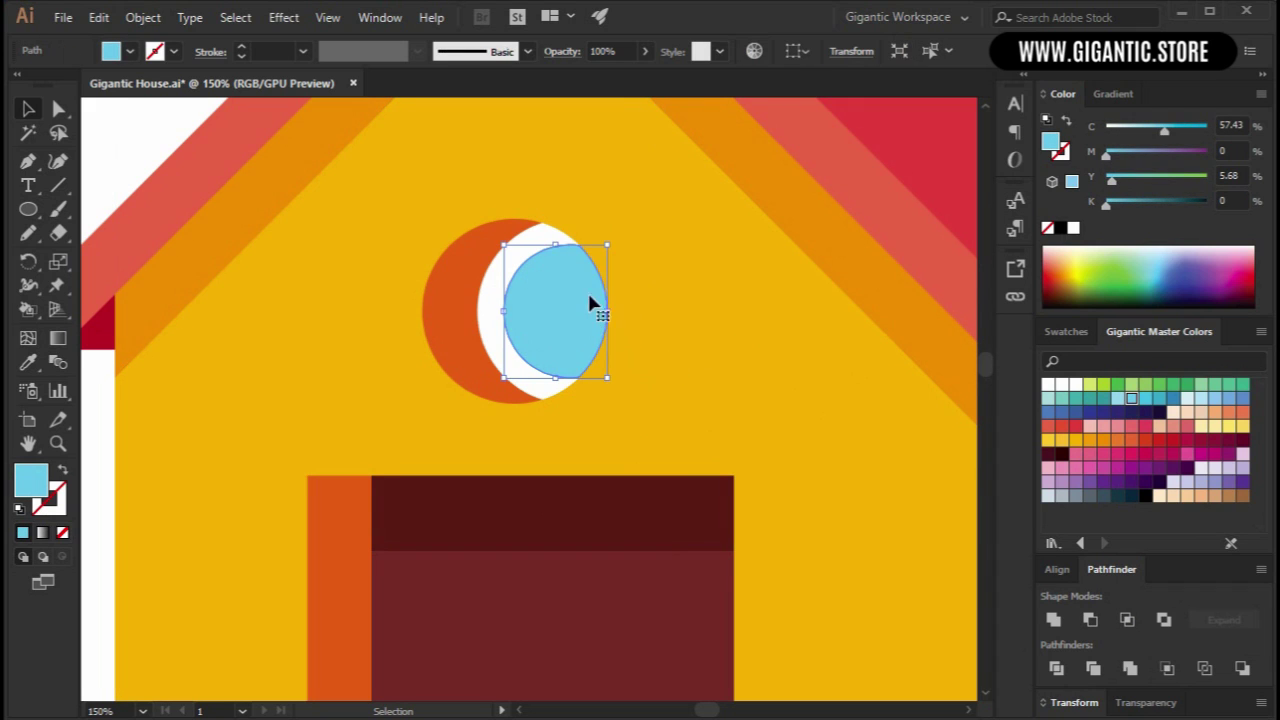
pyautogui.keyDown('shift'); pyautogui.click(466, 257); pyautogui.keyUp('shift')
pyautogui.press('a')
pyautogui.press('v')
pyautogui.hotkey('ctrl', 'g')
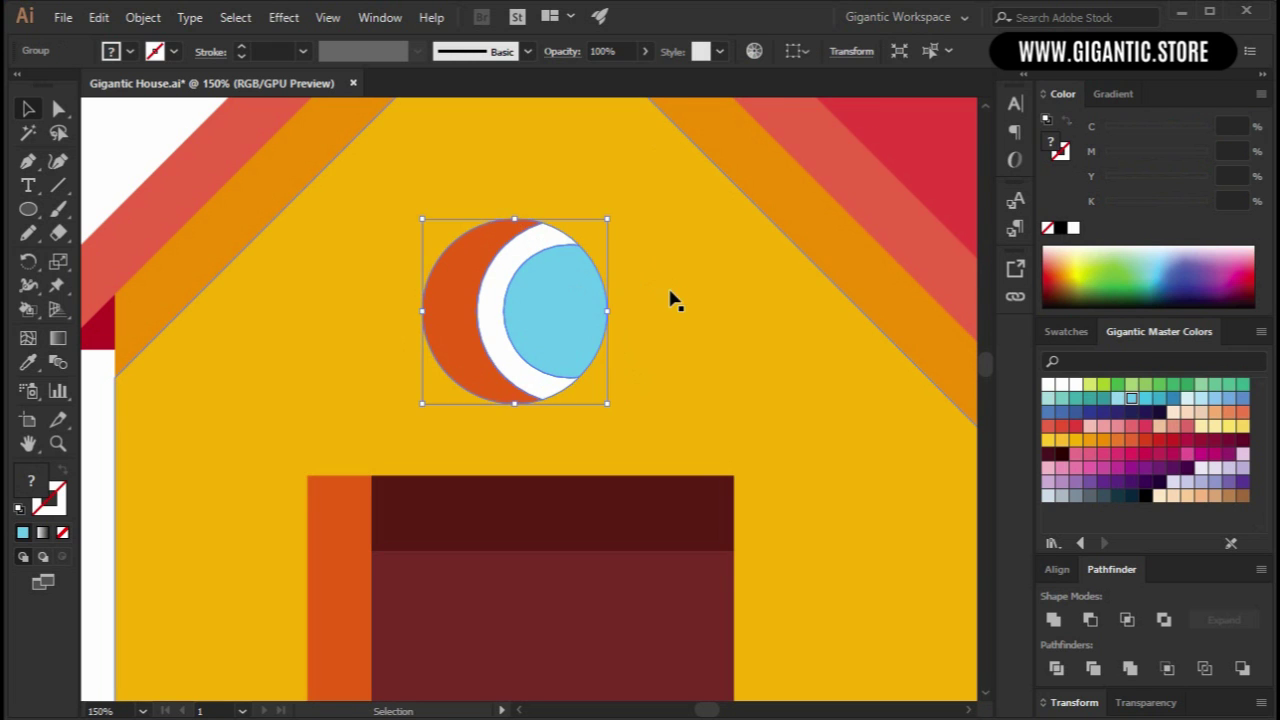
pyautogui.hotkey('ctrl', '-')
pyautogui.hotkey('ctrl', '-')
pyautogui.scroll(-1, 838, 420)
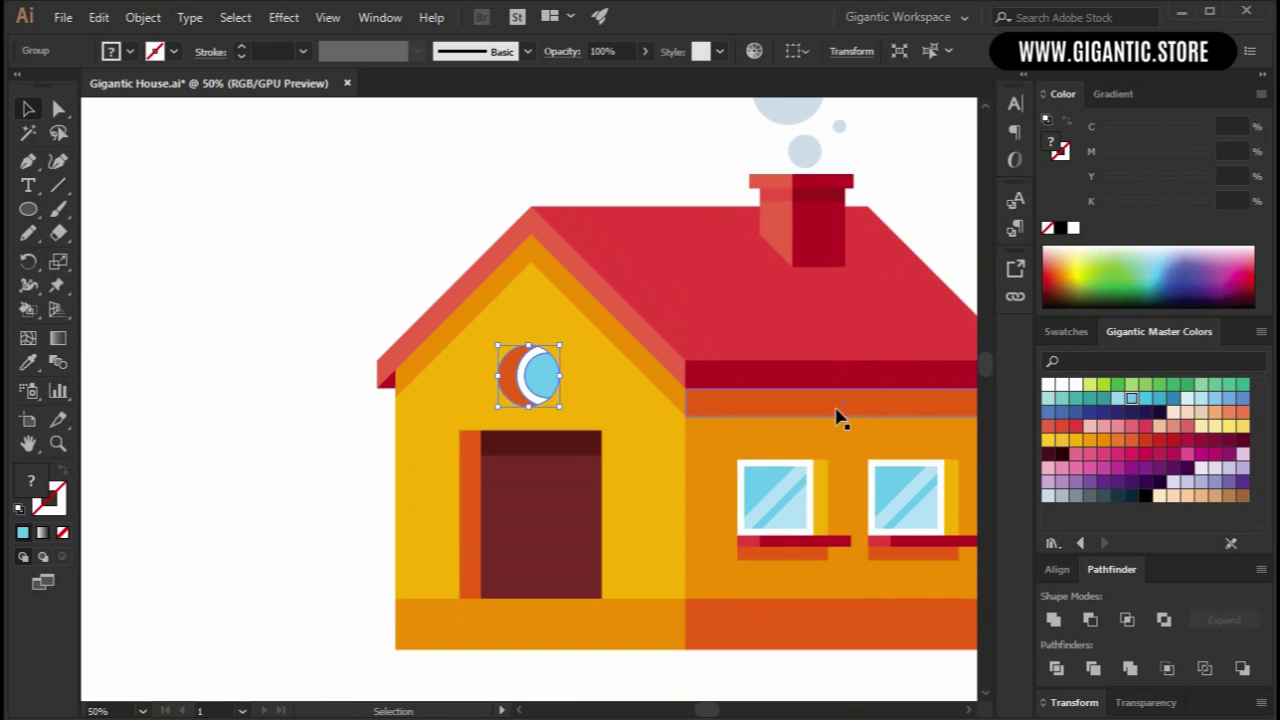
pyautogui.press('h')
pyautogui.moveTo(331, 300); pyautogui.dragTo(209, 219)
pyautogui.moveTo(722, 387); pyautogui.dragTo(728, 443)
pyautogui.press('v')
pyautogui.click(173, 176)
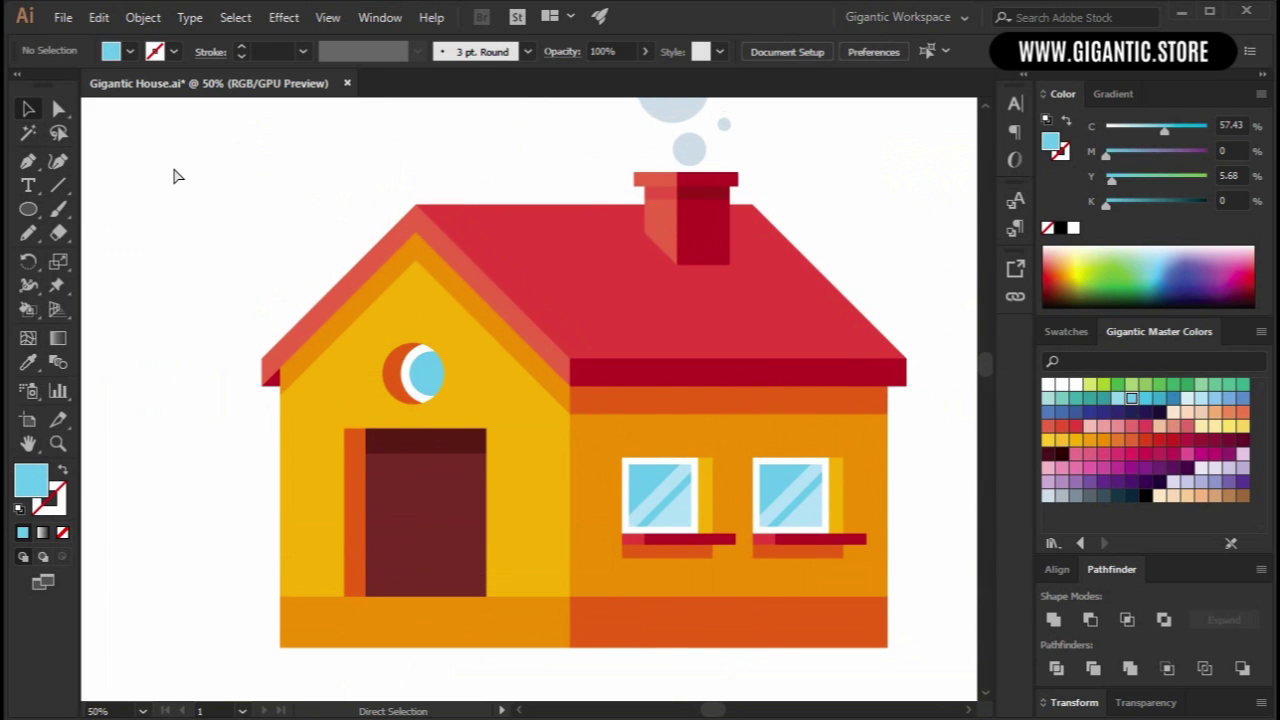
# Draw a small rectangle under the door opening's bottom-right corner, half the base strip's height, and color it with the side base's dark orange.
pyautogui.hotkey('ctrl', '+')
pyautogui.hotkey('ctrl', '-')
pyautogui.hotkey('ctrl', '-')
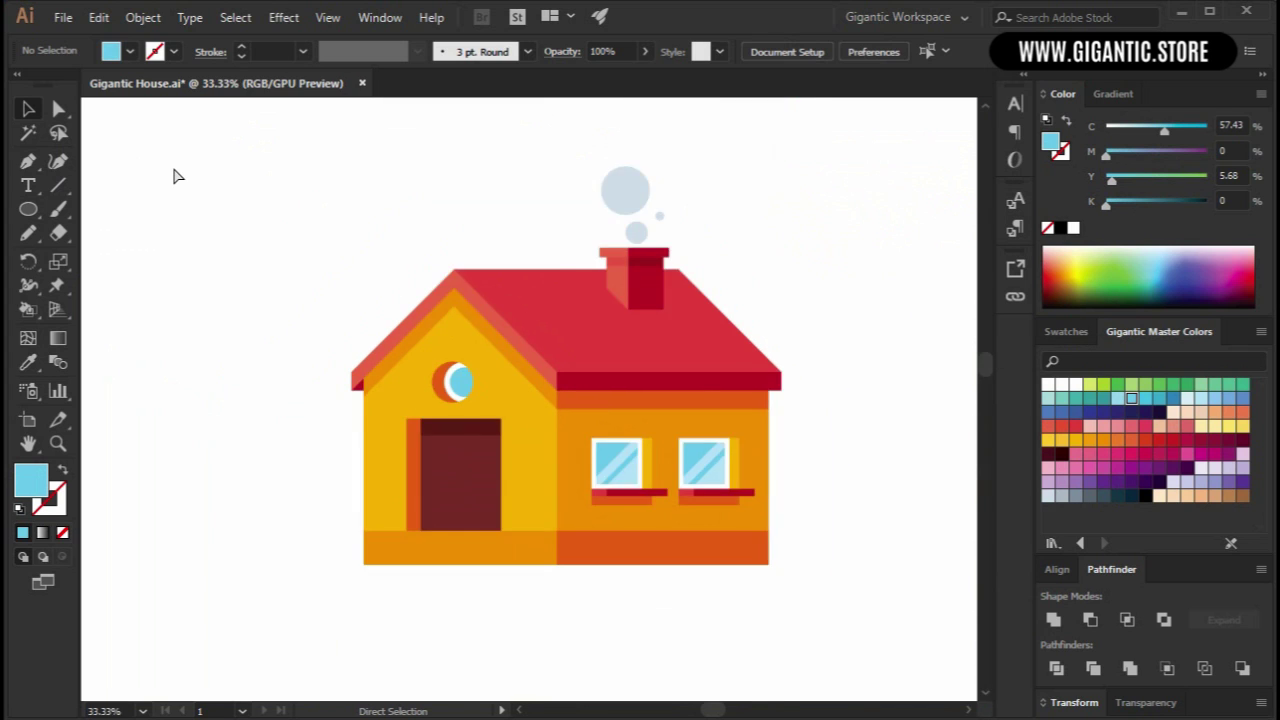
pyautogui.hotkey('ctrl', '-')
pyautogui.hotkey('ctrl', '1')
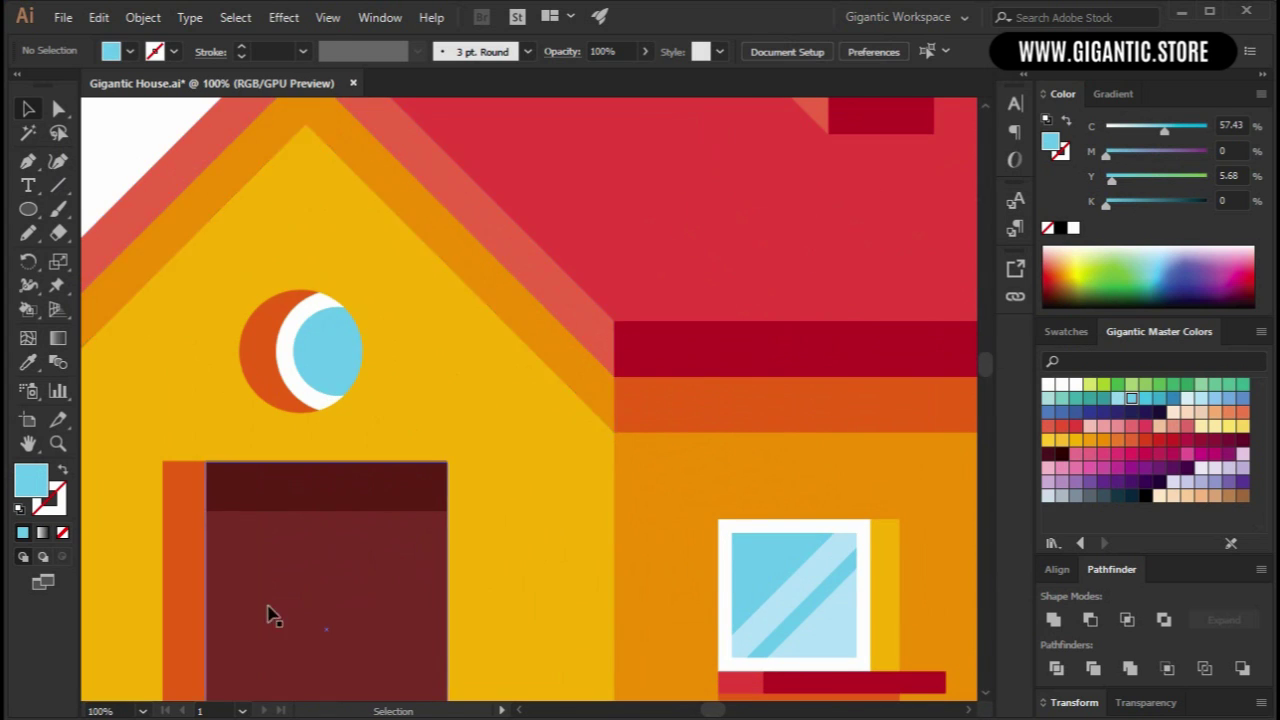
pyautogui.moveTo(417, 582); pyautogui.dragTo(533, 263)
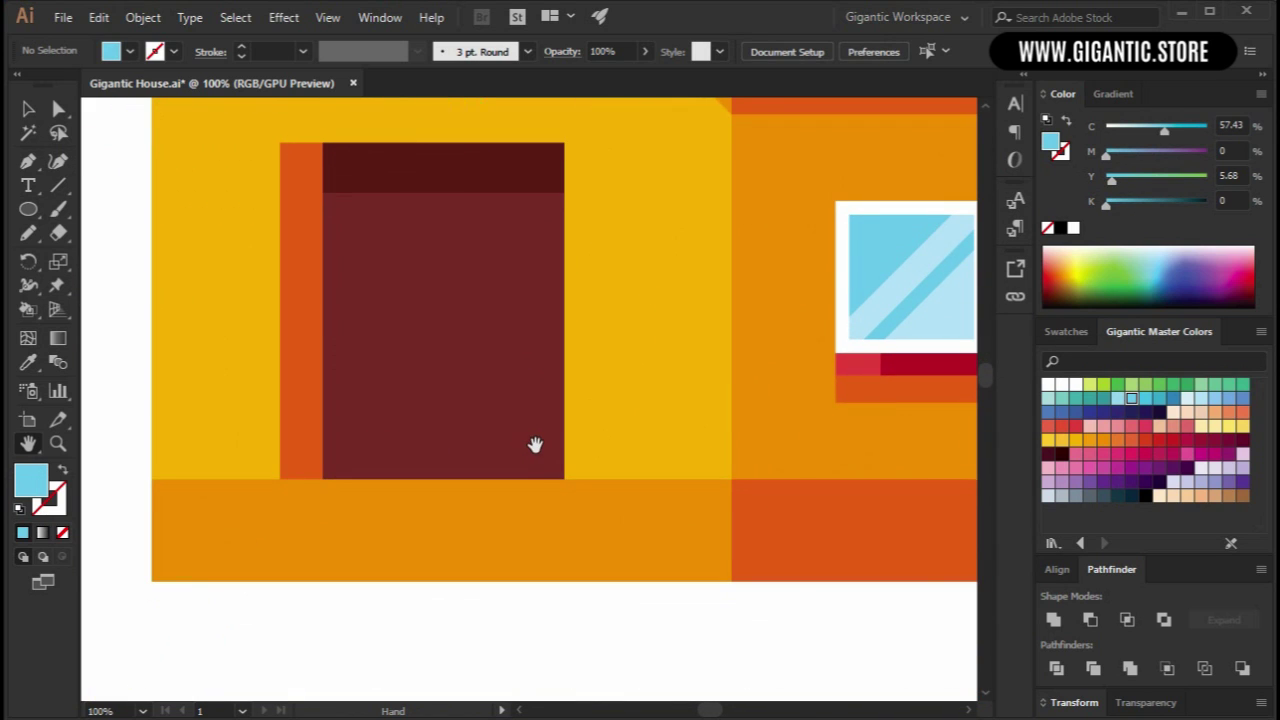
pyautogui.press('m')
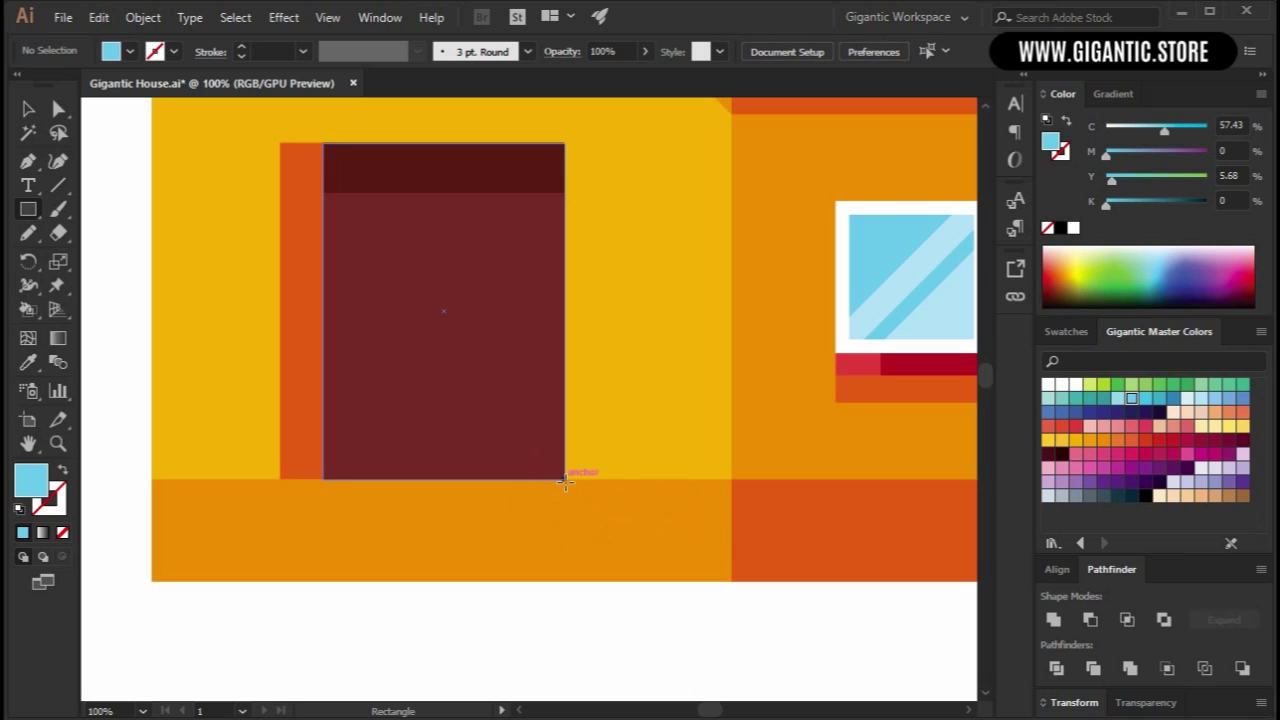
pyautogui.moveTo(564, 480); pyautogui.dragTo(461, 531)
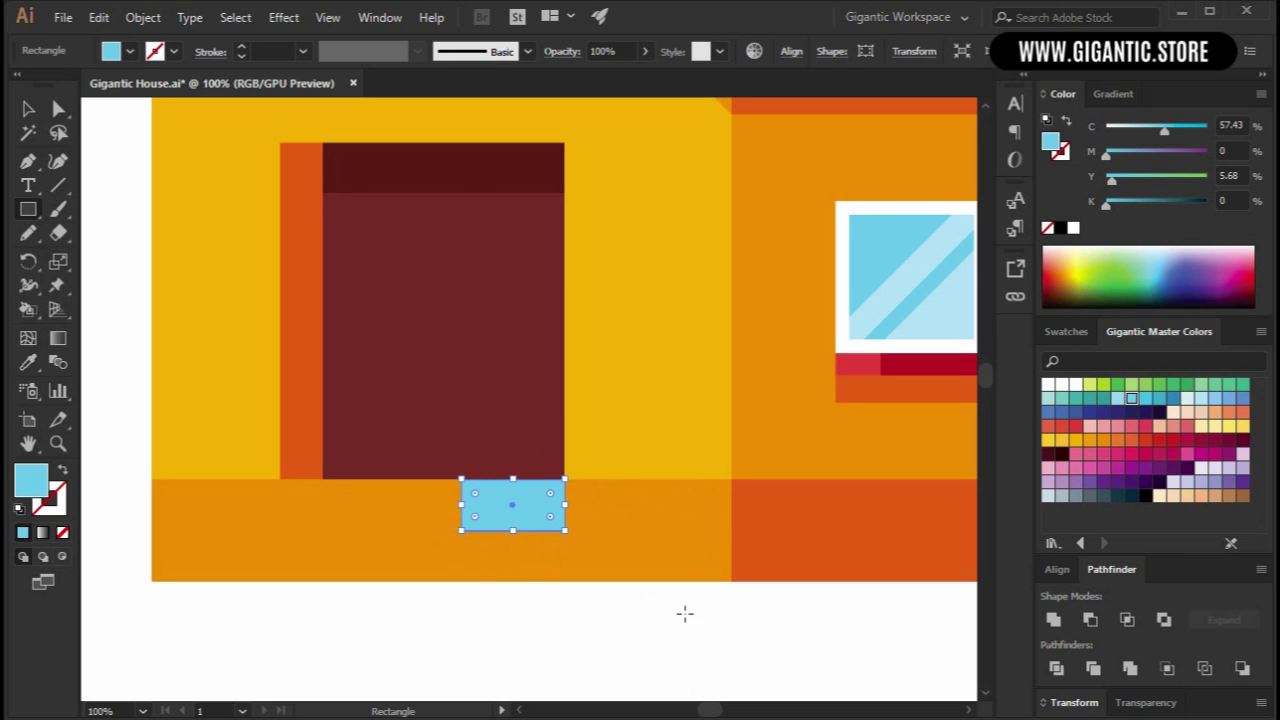
pyautogui.press('i')
pyautogui.click(870, 516)
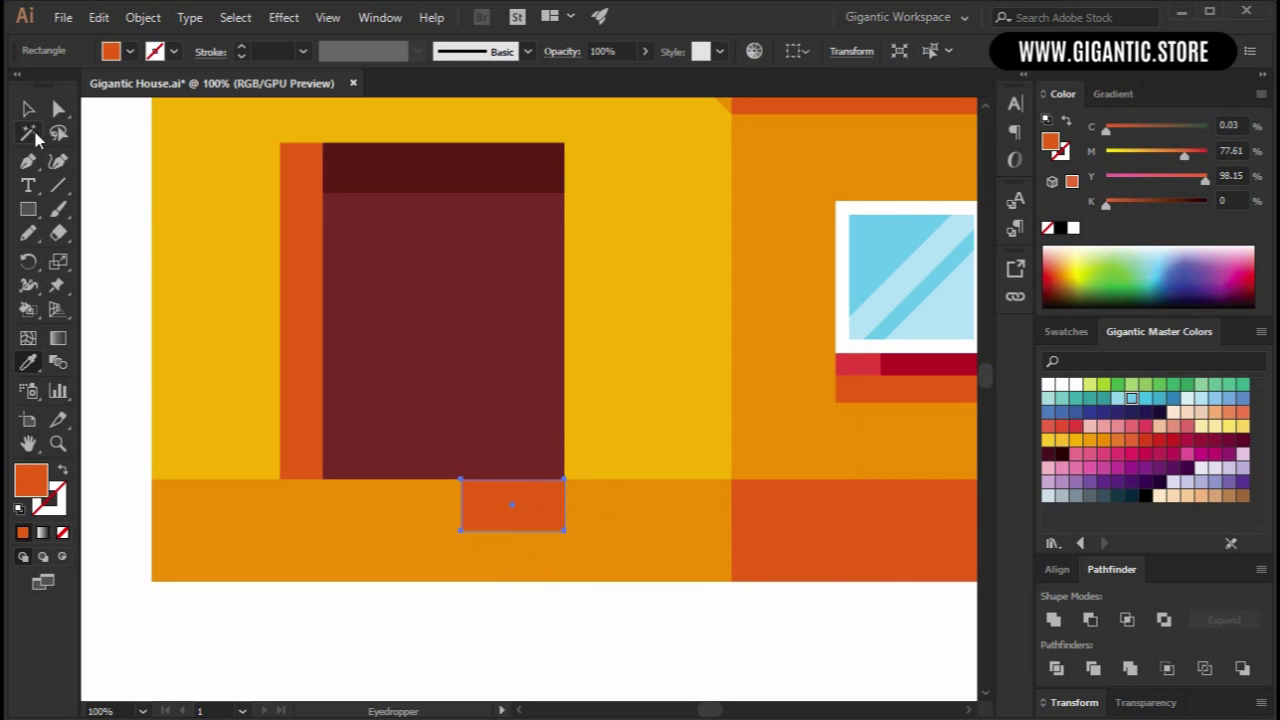
# Make a lower step from a copy of the orange rectangle, placed directly below it and extended left to about twice the width.
pyautogui.press('v')
pyautogui.hotkey('ctrl', 'c')
pyautogui.hotkey('ctrl', 'f')
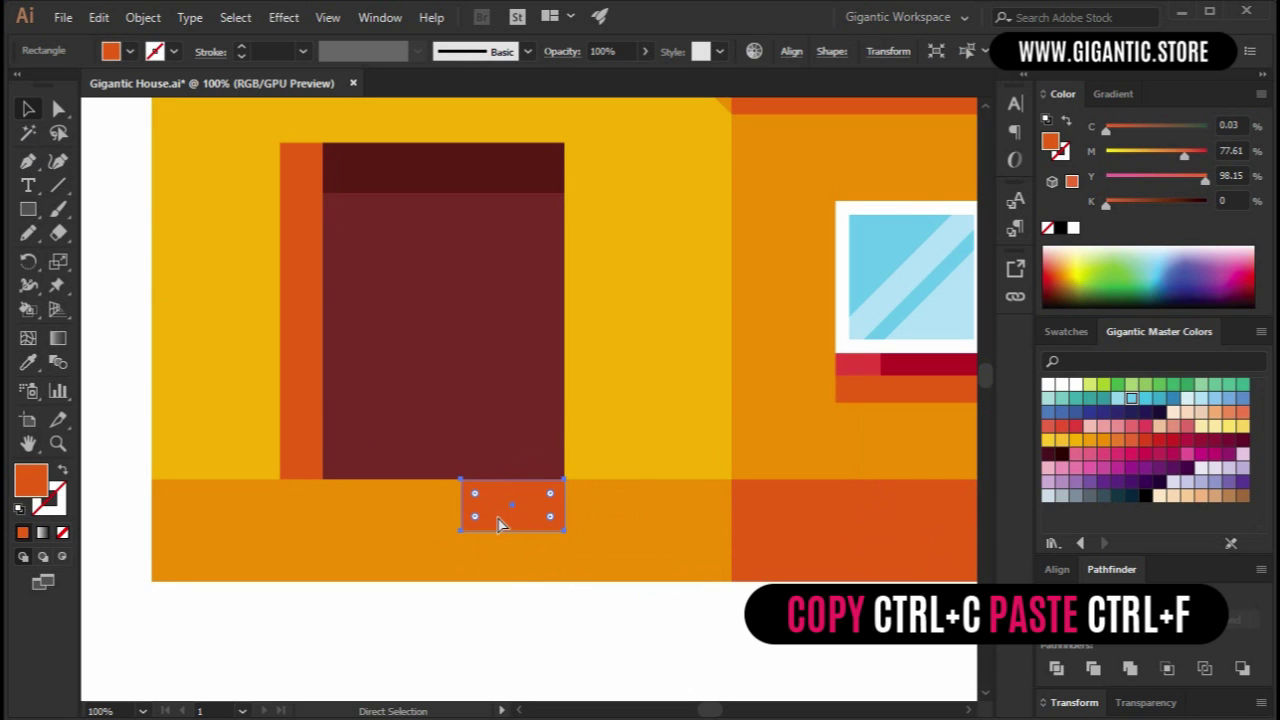
pyautogui.click(514, 514)
pyautogui.moveTo(514, 481); pyautogui.dragTo(359, 555)
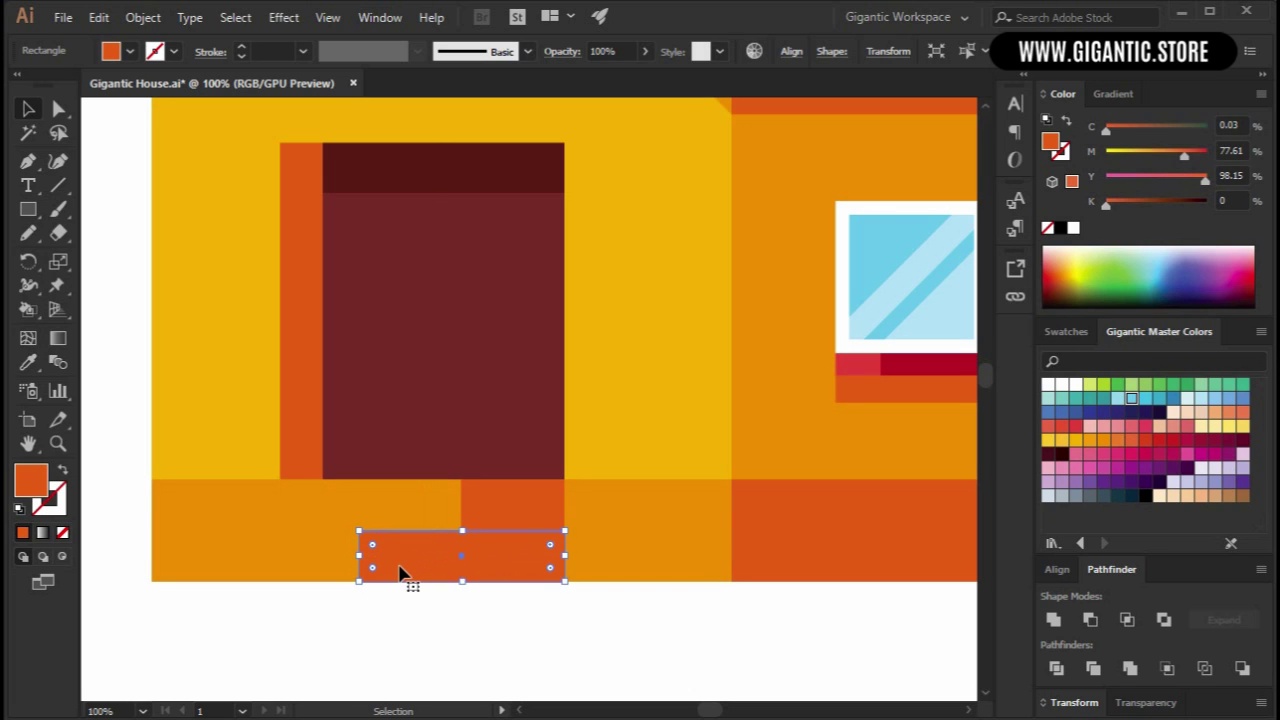
# Create the lower step's front from a copy placed flush left and widened past the wall, colored with the front wall's yellow, and deselect it.
pyautogui.hotkey('ctrl', 'c')
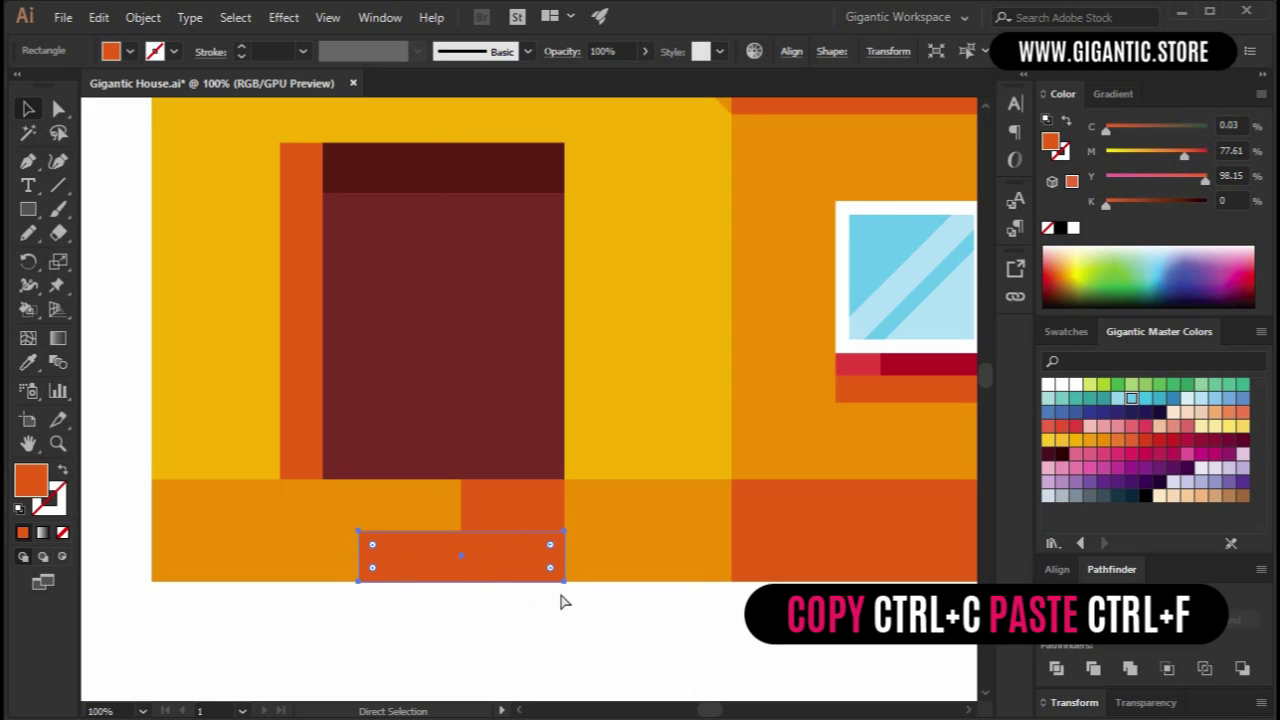
pyautogui.hotkey('ctrl', 'f')
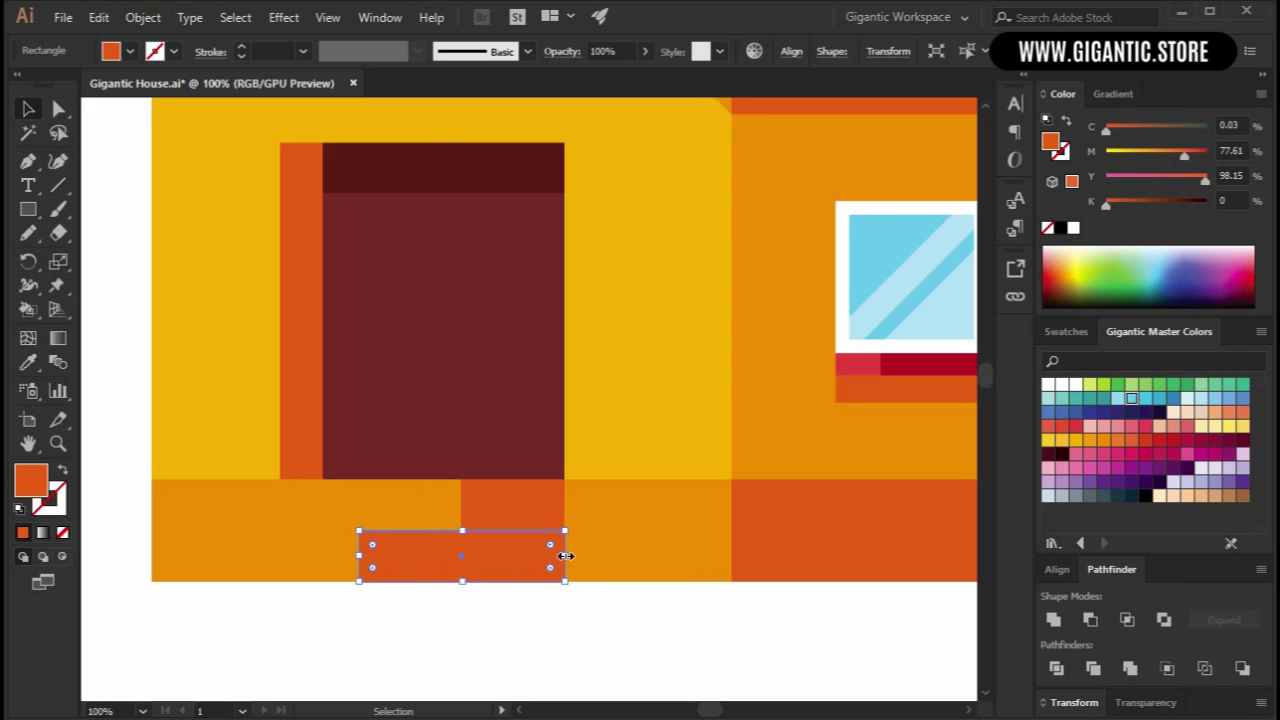
pyautogui.moveTo(566, 556); pyautogui.dragTo(131, 555)
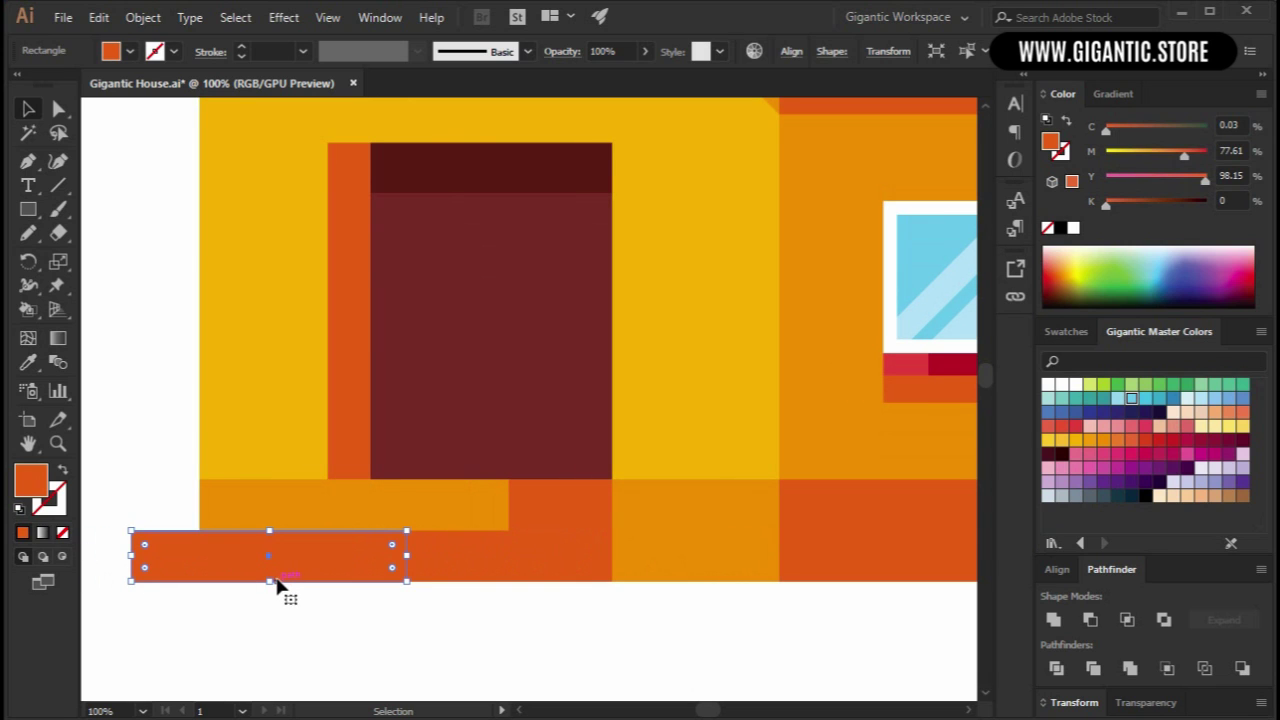
pyautogui.press('i')
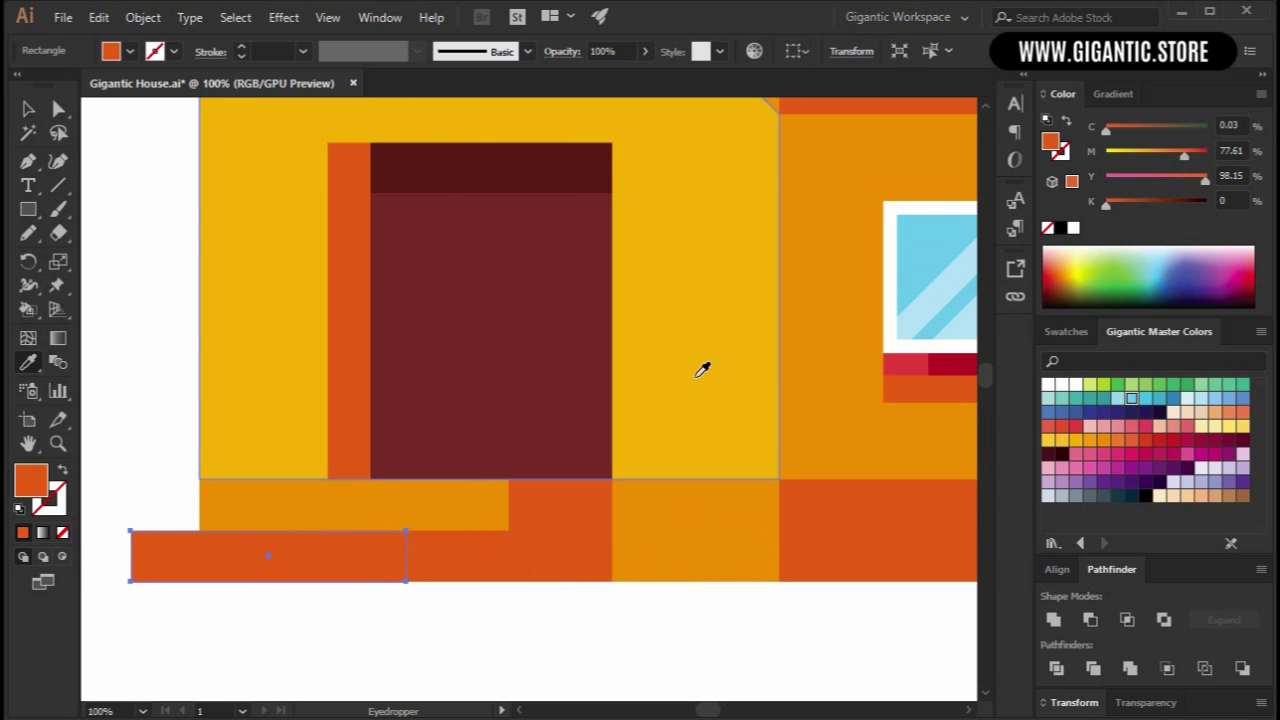
pyautogui.click(705, 363)
pyautogui.press('v')
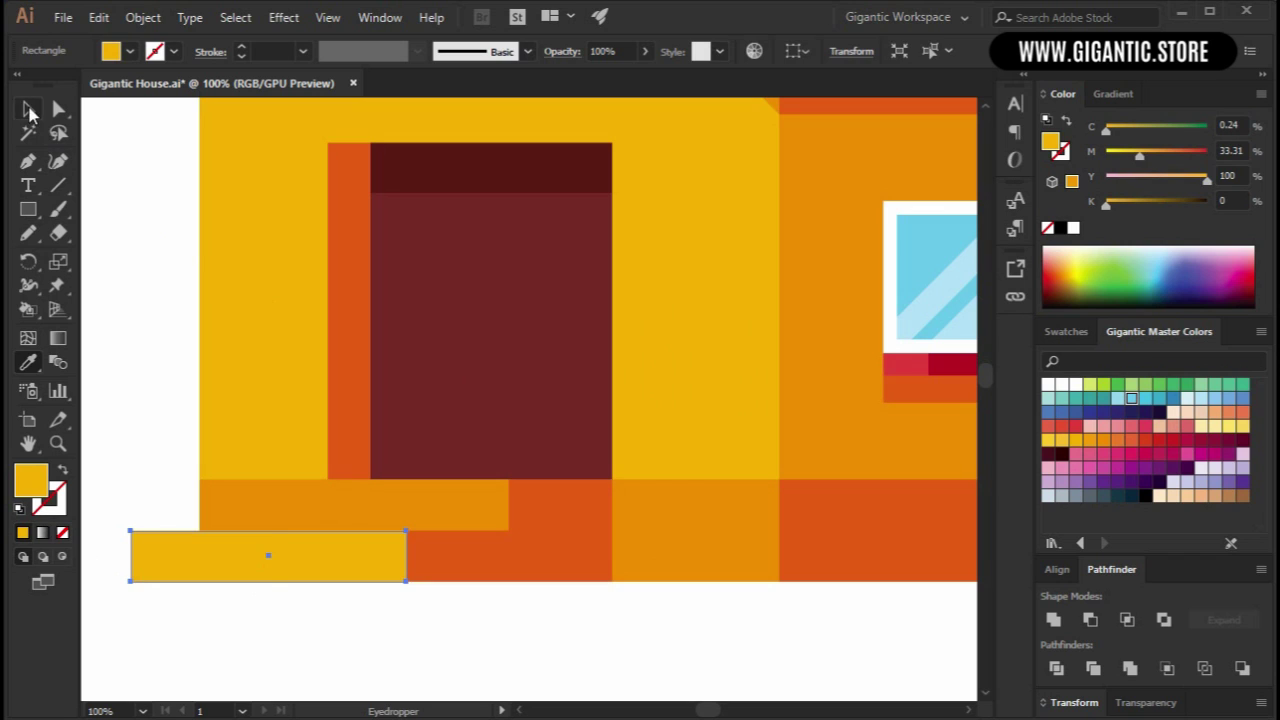
pyautogui.click(131, 194)
# Copy the lower step's yellow front up against the upper orange rectangle, set its M to 19, and deselect it.
pyautogui.click(334, 576)
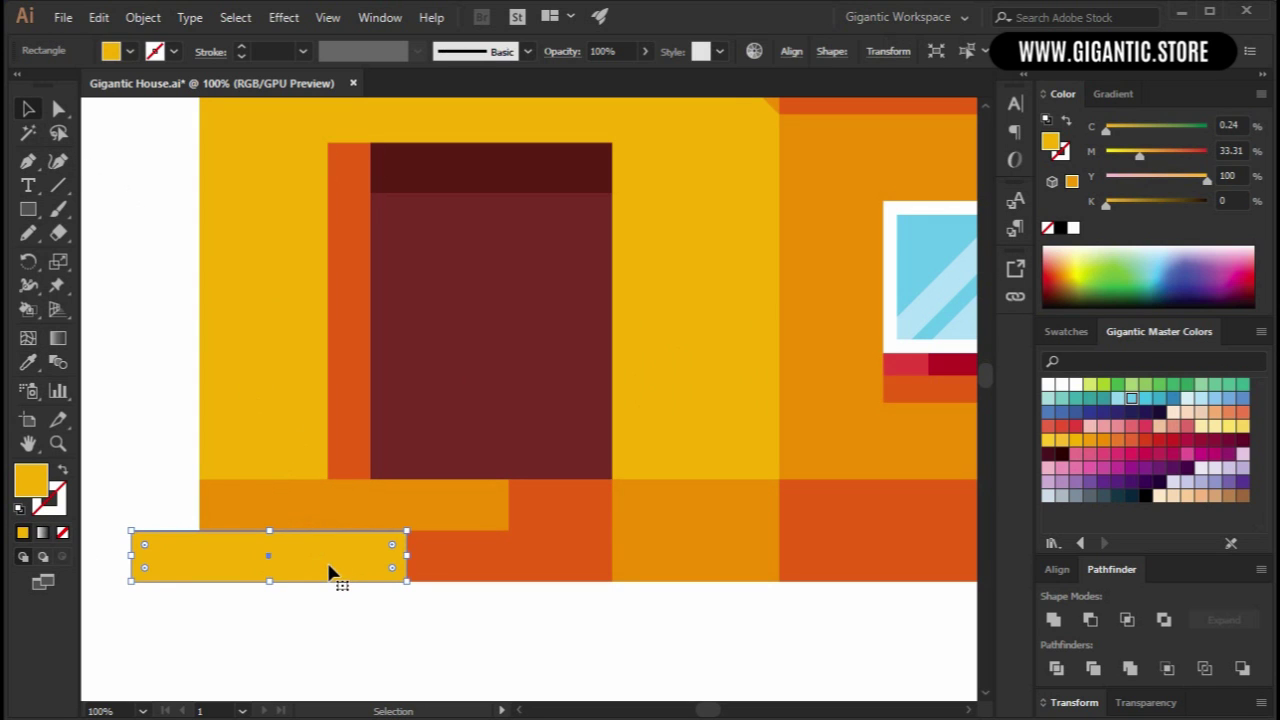
pyautogui.press('a')
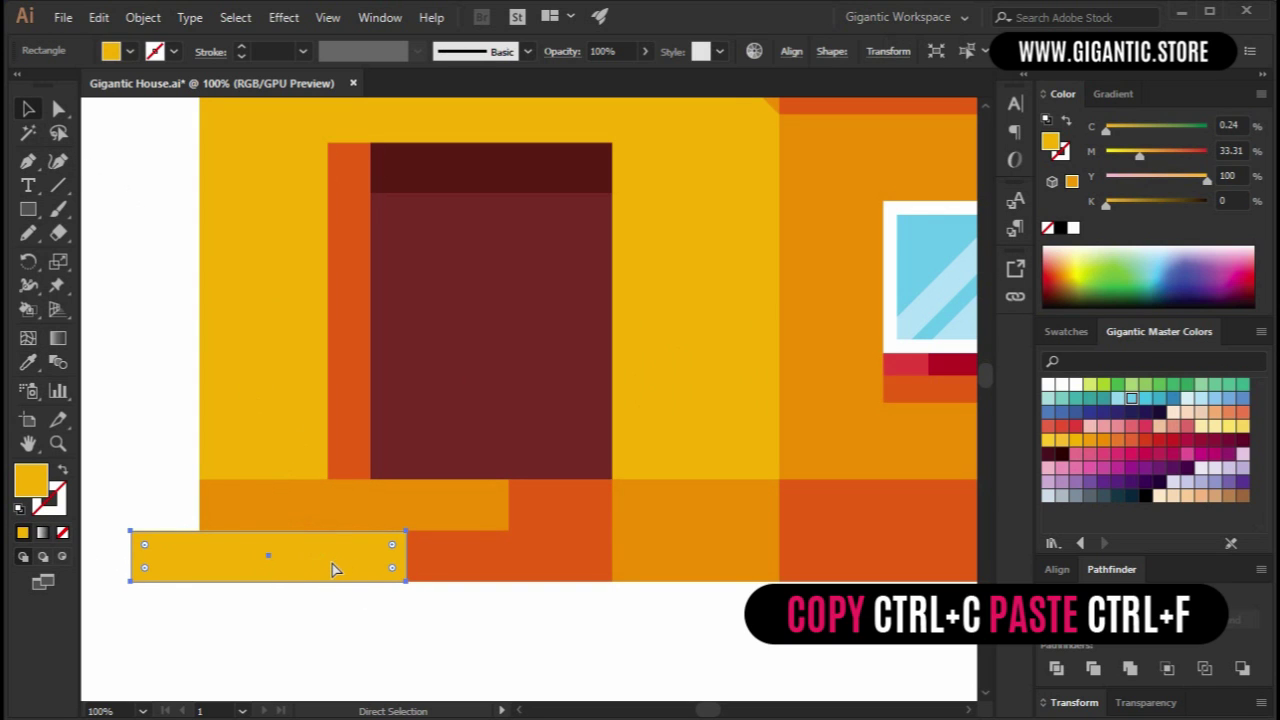
pyautogui.hotkey('ctrl', 'c')
pyautogui.hotkey('ctrl', 'f')
pyautogui.moveTo(334, 570); pyautogui.dragTo(437, 520)
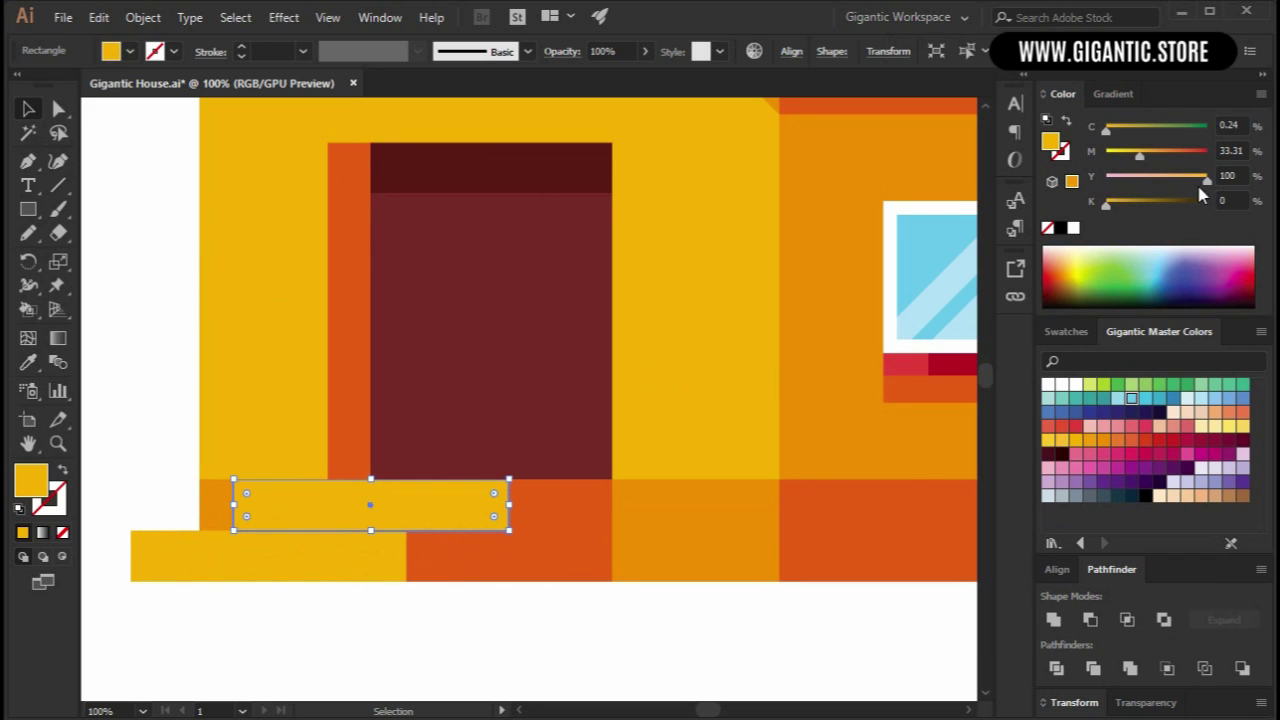
pyautogui.moveTo(1145, 163); pyautogui.dragTo(1126, 165)
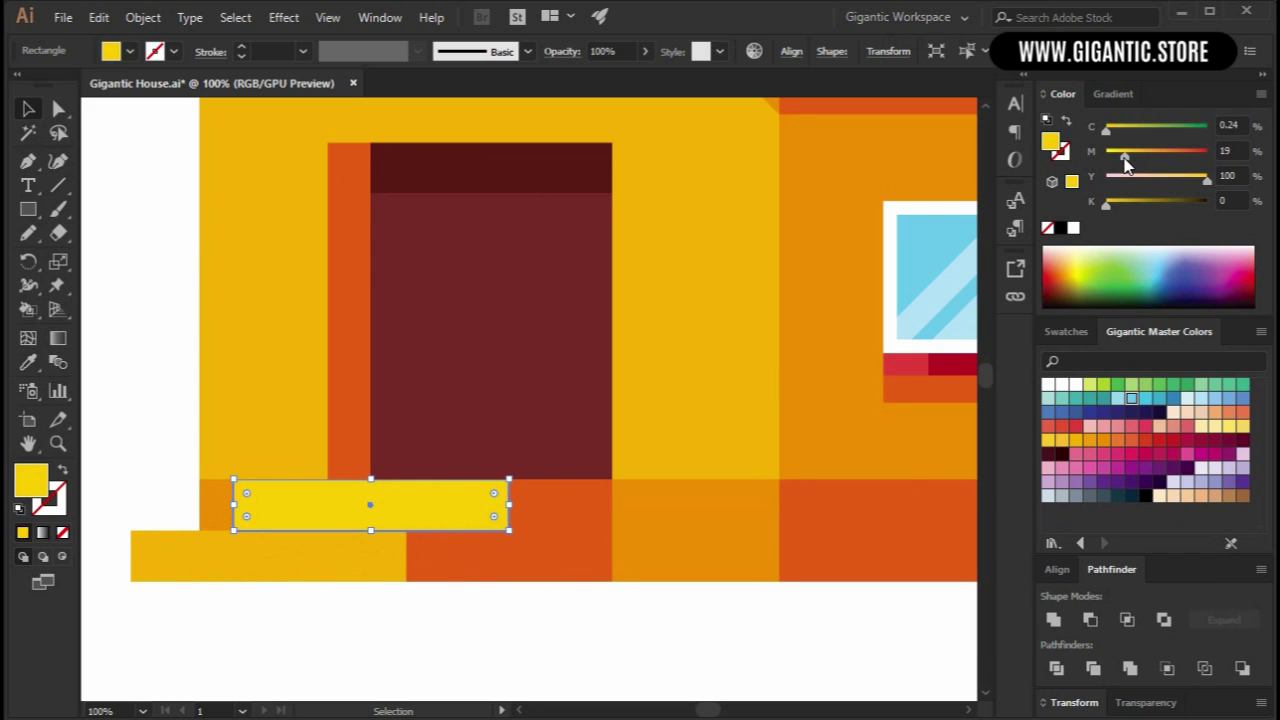
pyautogui.click(821, 628)
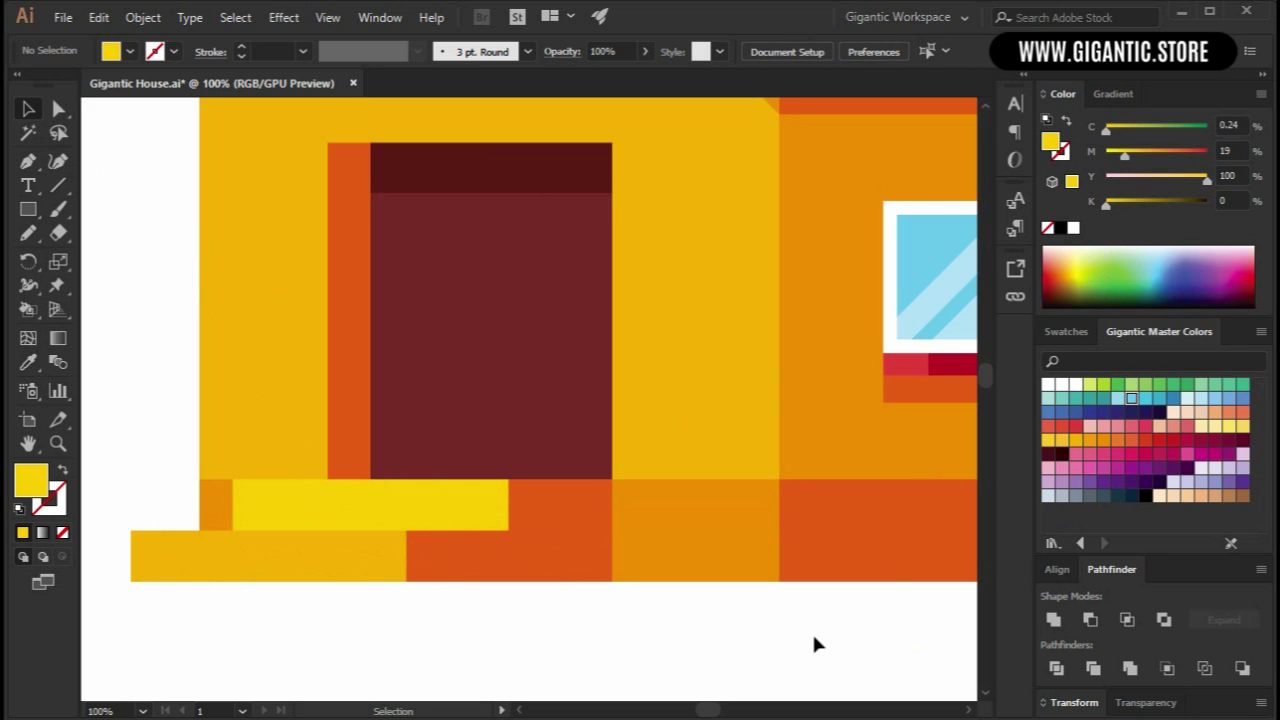
pyautogui.hotkey('ctrl', '0')
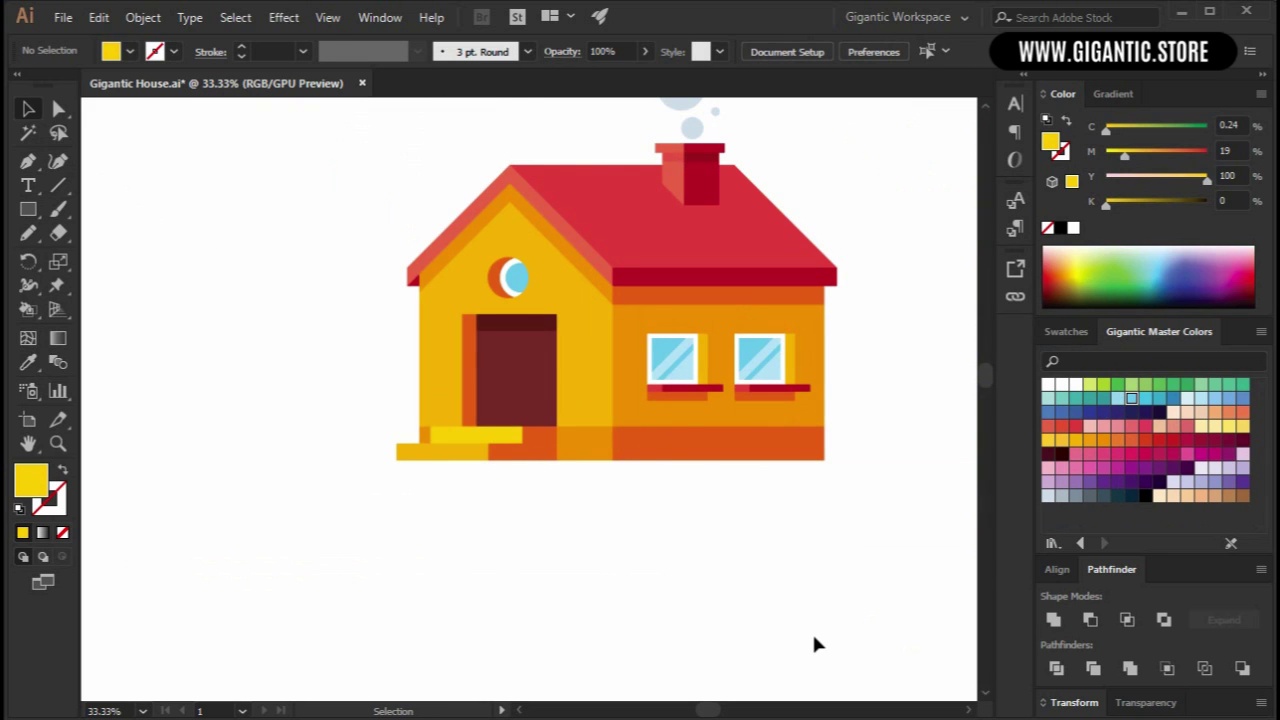
# Shrink the round gable window to about 70% of its size around its center and deselect it.
pyautogui.press('space')
pyautogui.moveTo(817, 603); pyautogui.dragTo(720, 651)
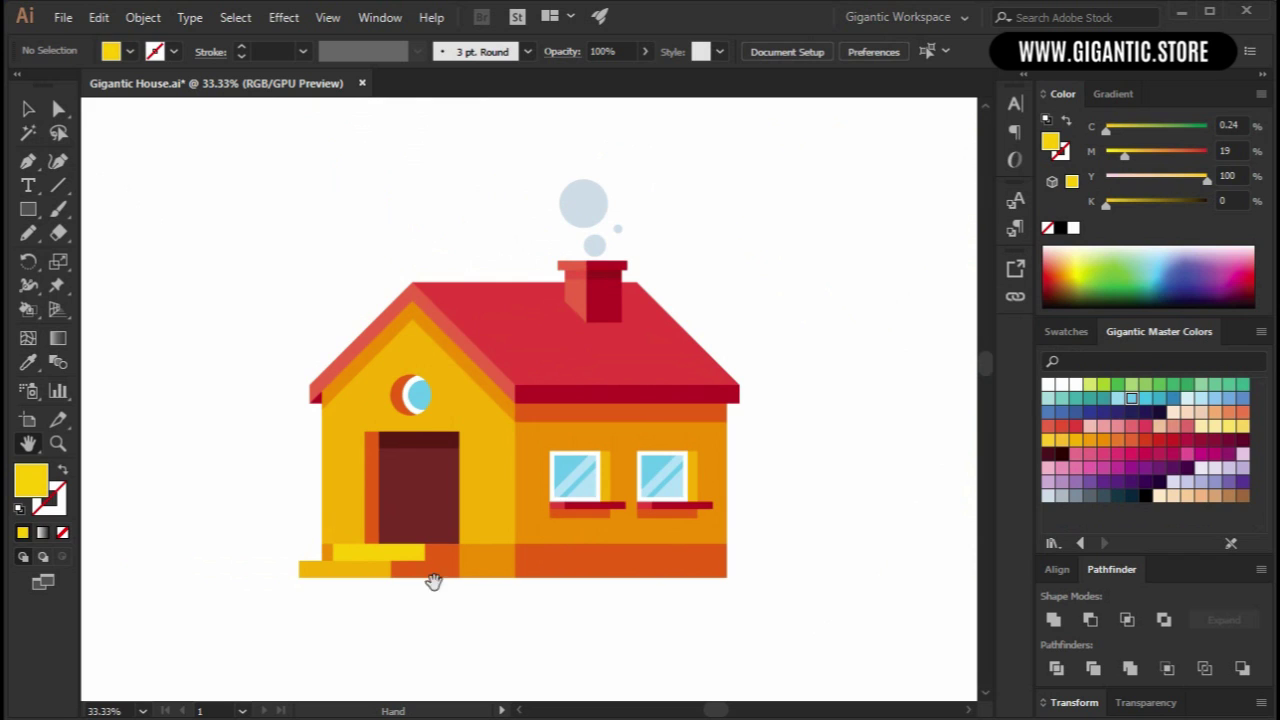
pyautogui.click(412, 396)
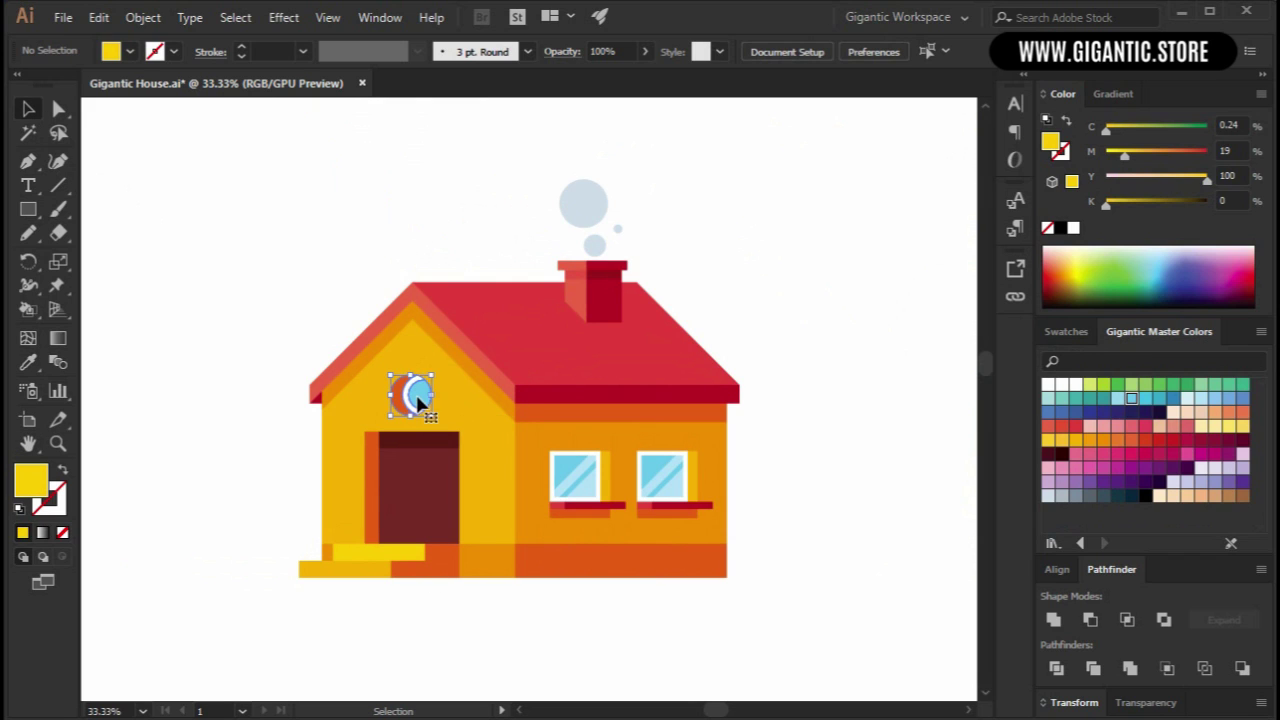
pyautogui.moveTo(432, 373); pyautogui.dragTo(433, 378)
pyautogui.click(784, 465)
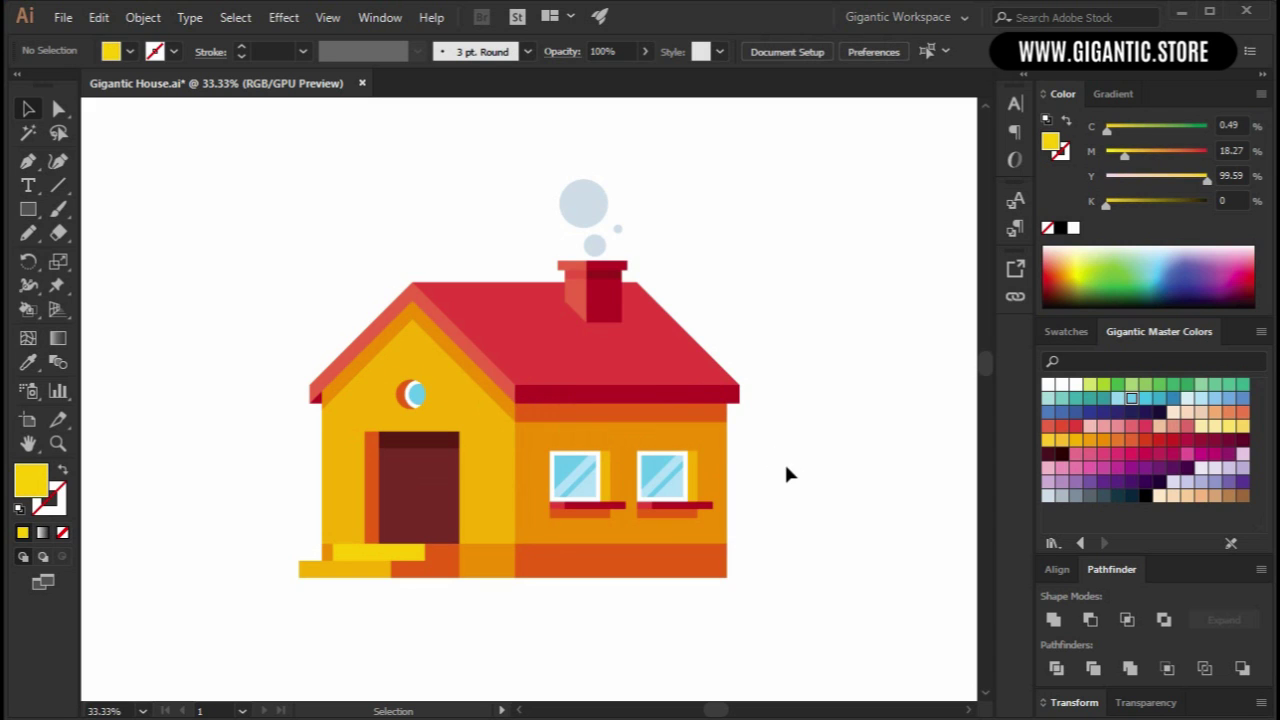
# Draw a small, flat rounded rectangle on the upper left of the roof and color it with the roof edge's dark red.
pyautogui.hotkey('ctrl', '+')
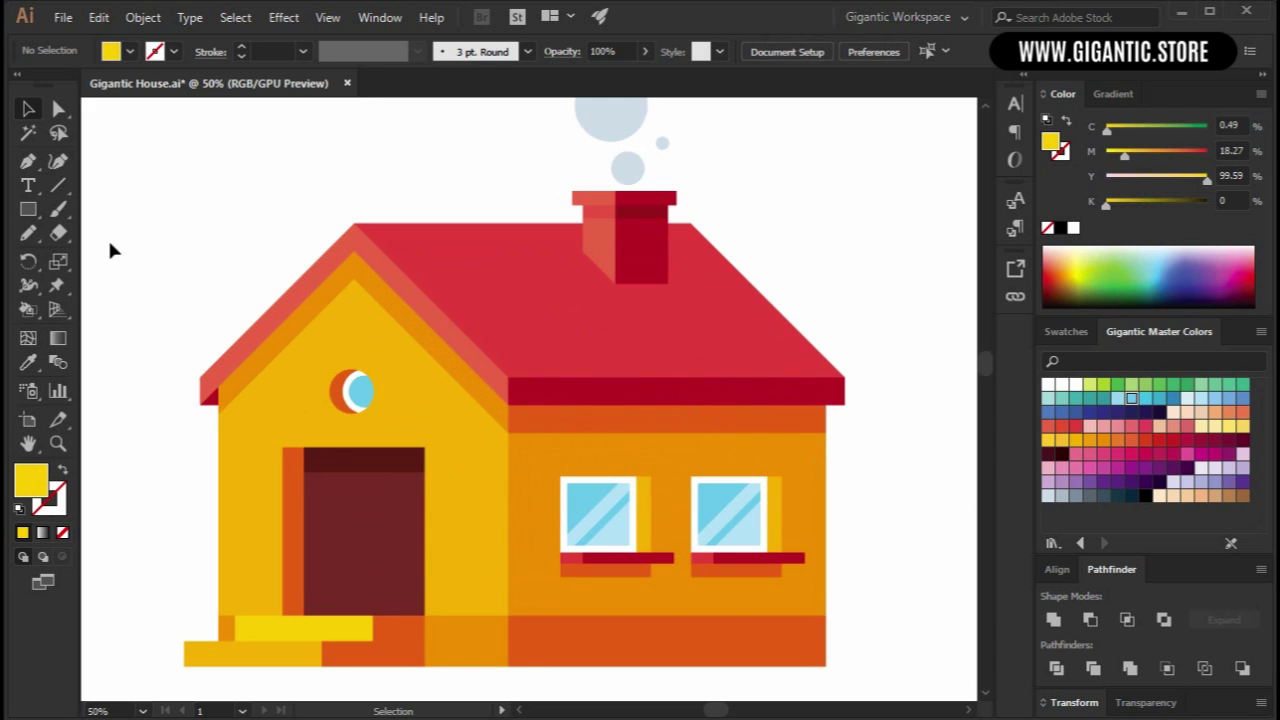
pyautogui.click(28, 210)
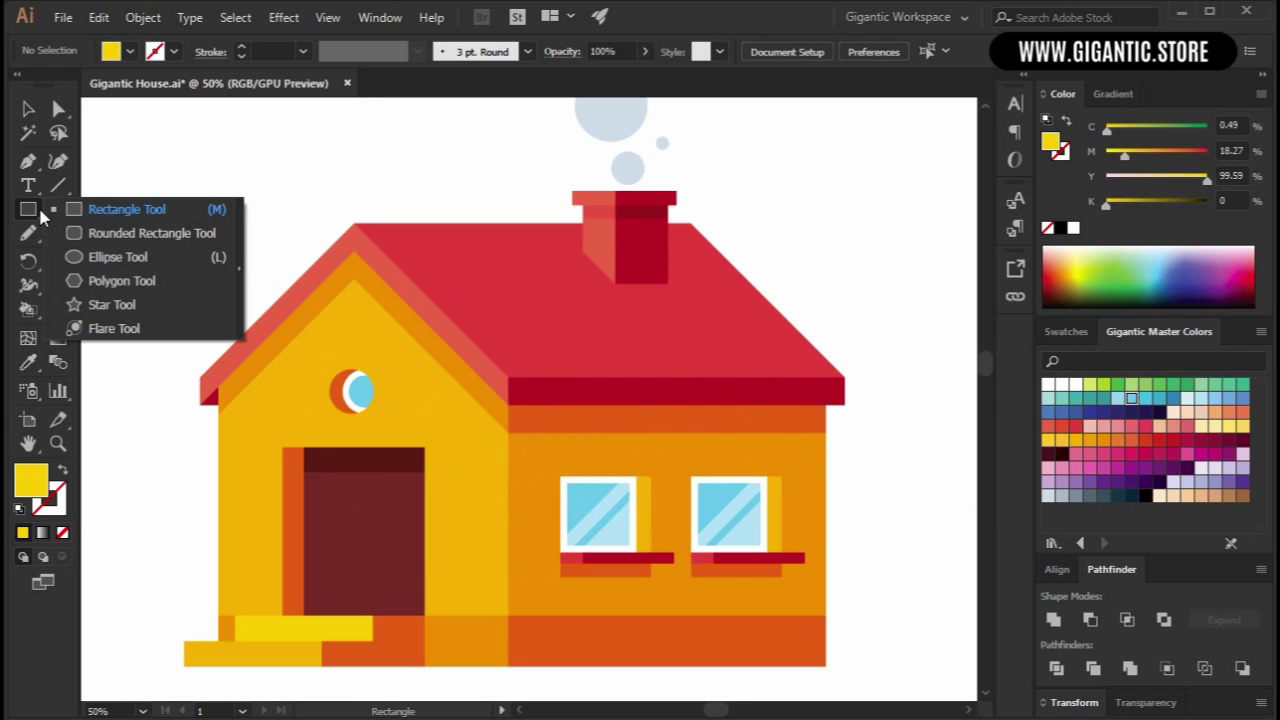
pyautogui.click(134, 236)
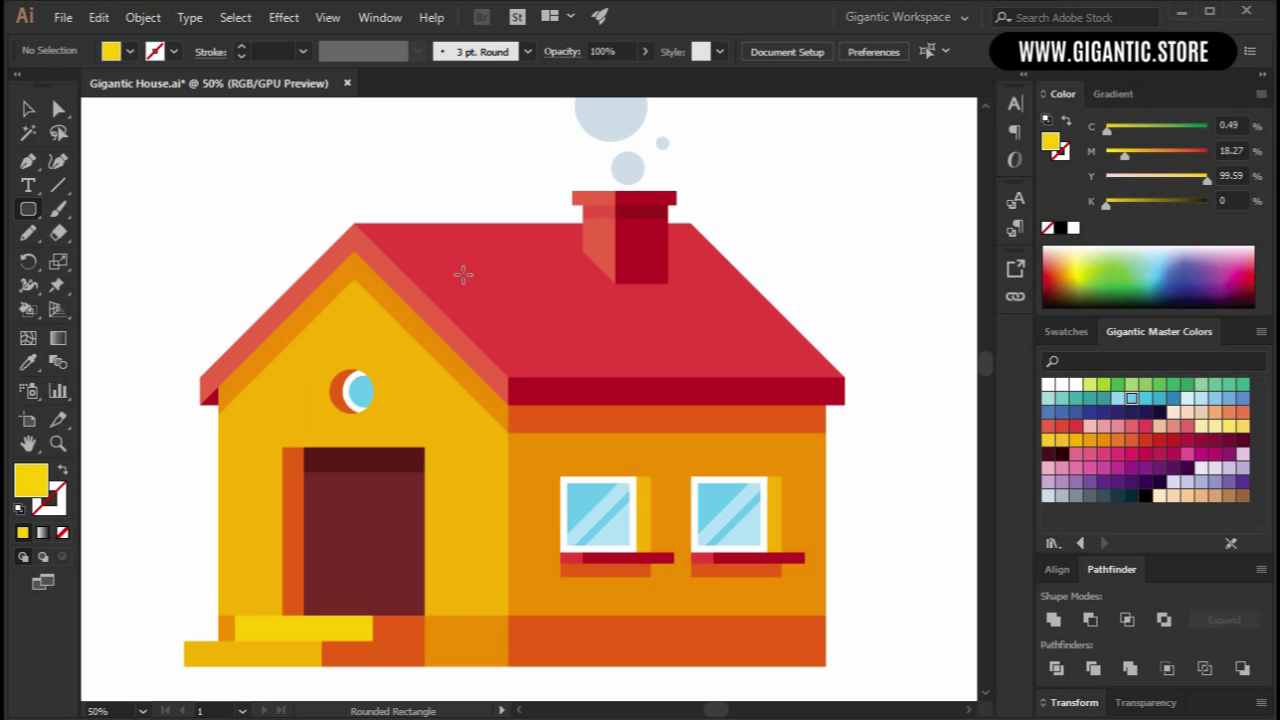
pyautogui.moveTo(459, 260); pyautogui.dragTo(511, 274)
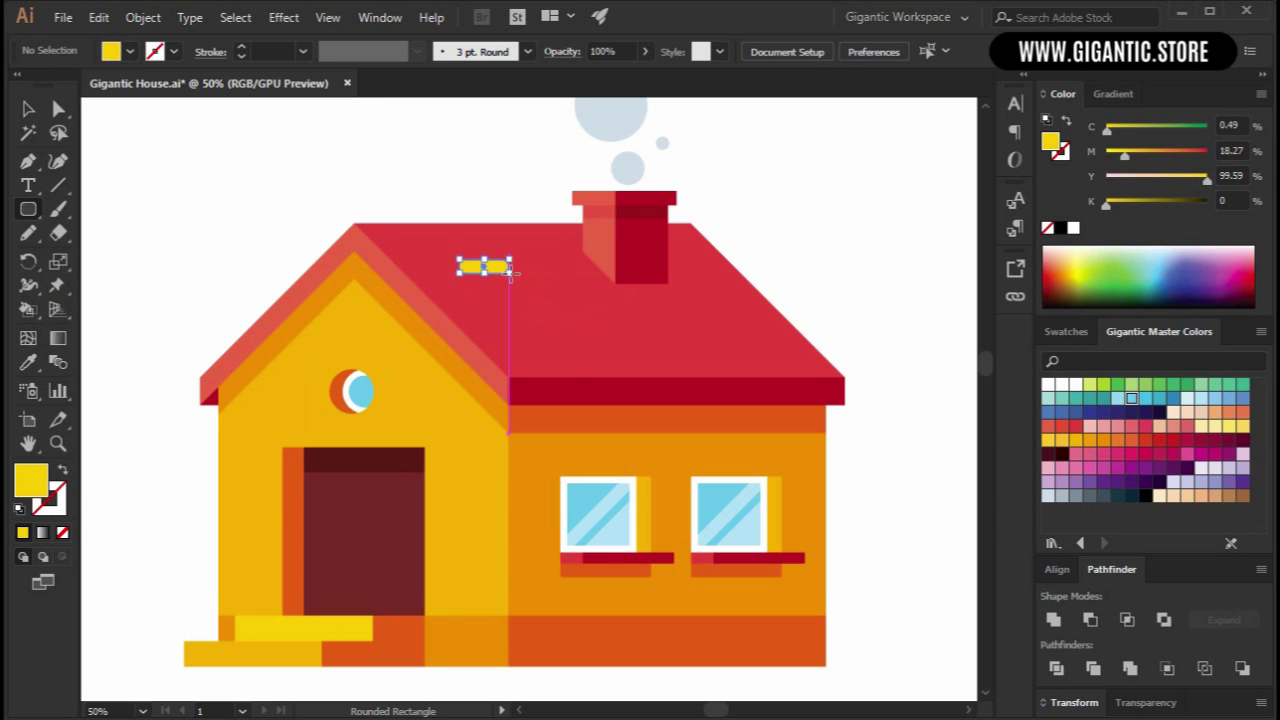
pyautogui.press('i')
pyautogui.click(644, 390)
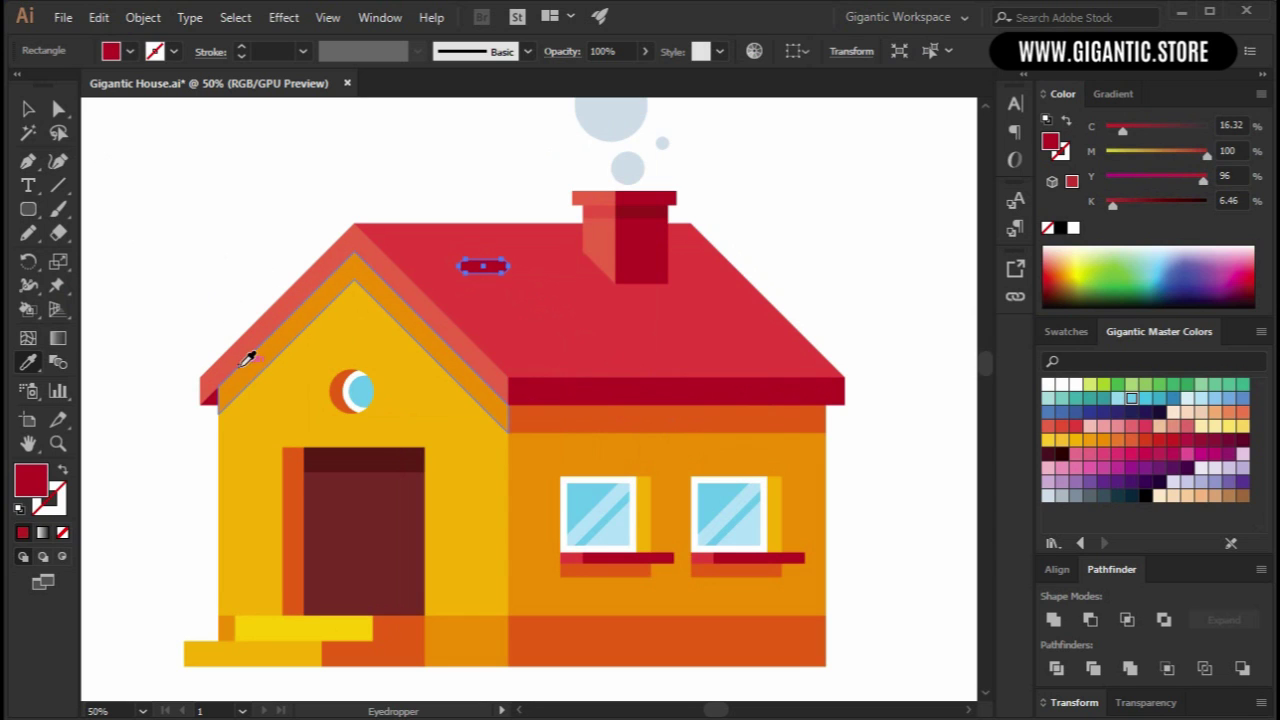
# Draw a small rounded rectangle on the front wall, below left of the round window, colored with the gable shadow's orange.
pyautogui.click(28, 209)
pyautogui.moveTo(266, 408); pyautogui.dragTo(305, 419)
pyautogui.press('i')
pyautogui.click(305, 374)
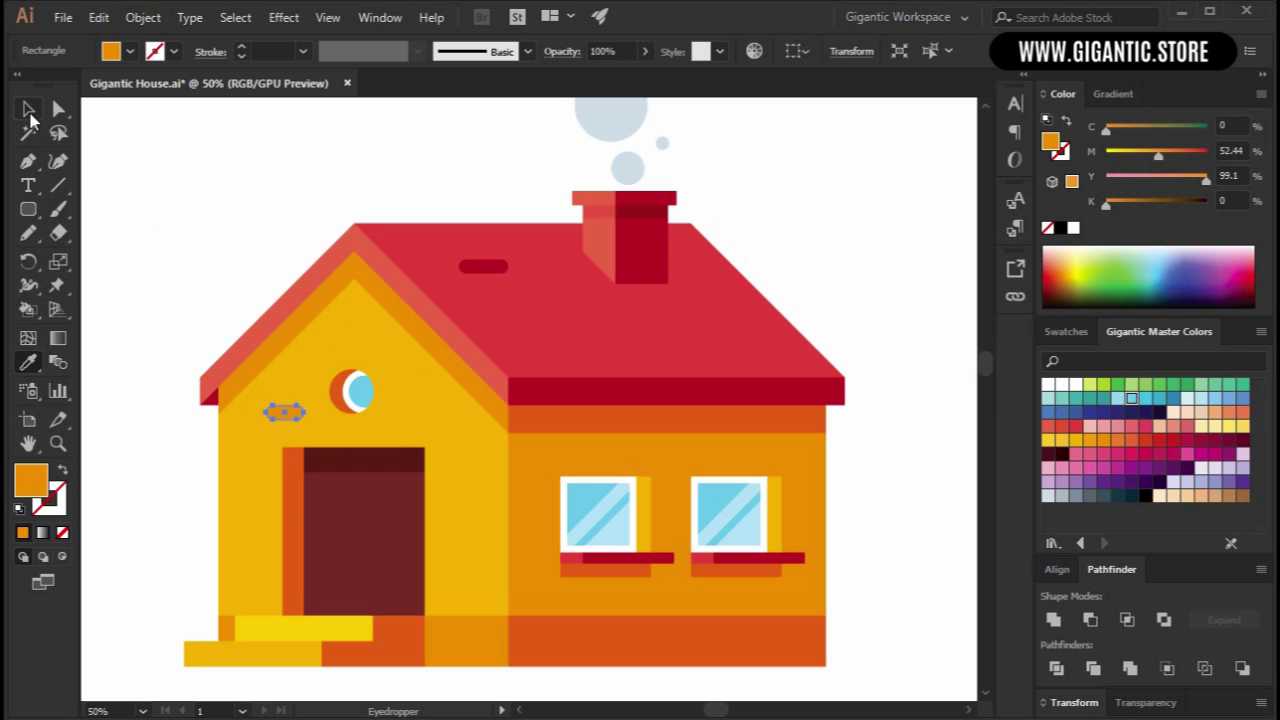
# Scatter three copies of the dark red rounded rectangle over the roof, one lower left and two below right of the chimney.
pyautogui.click(28, 110)
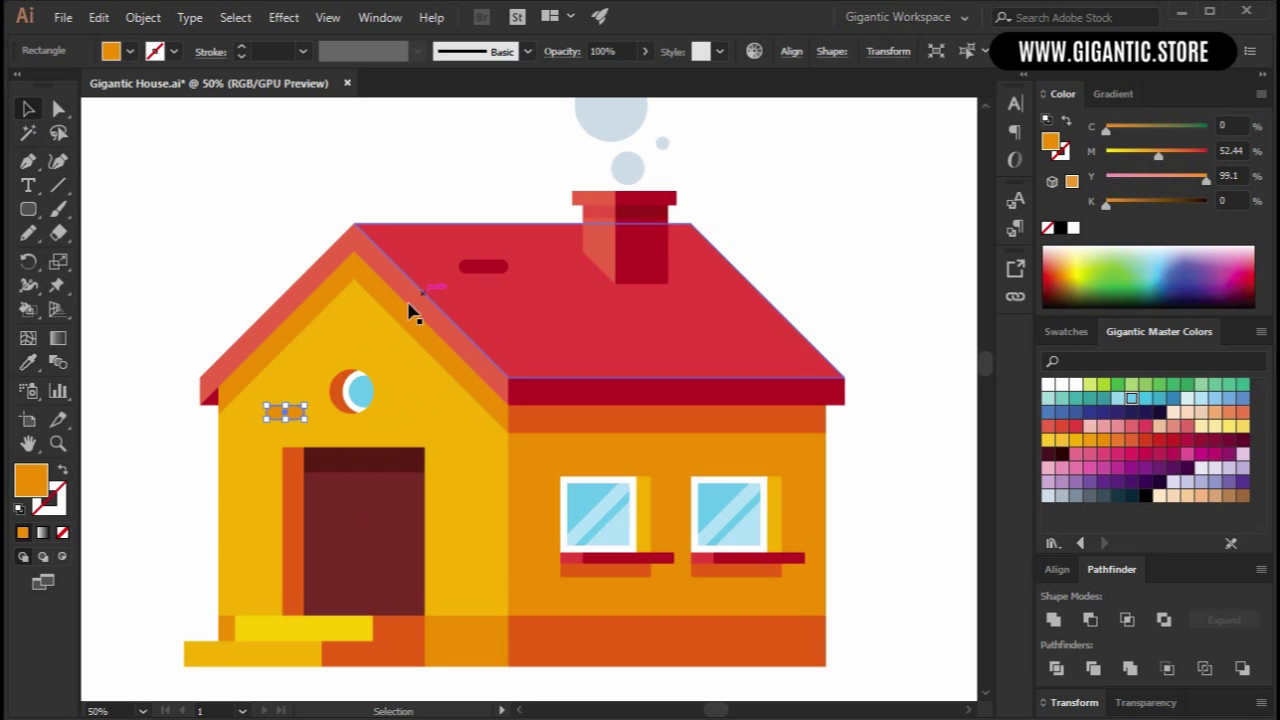
pyautogui.click(489, 270)
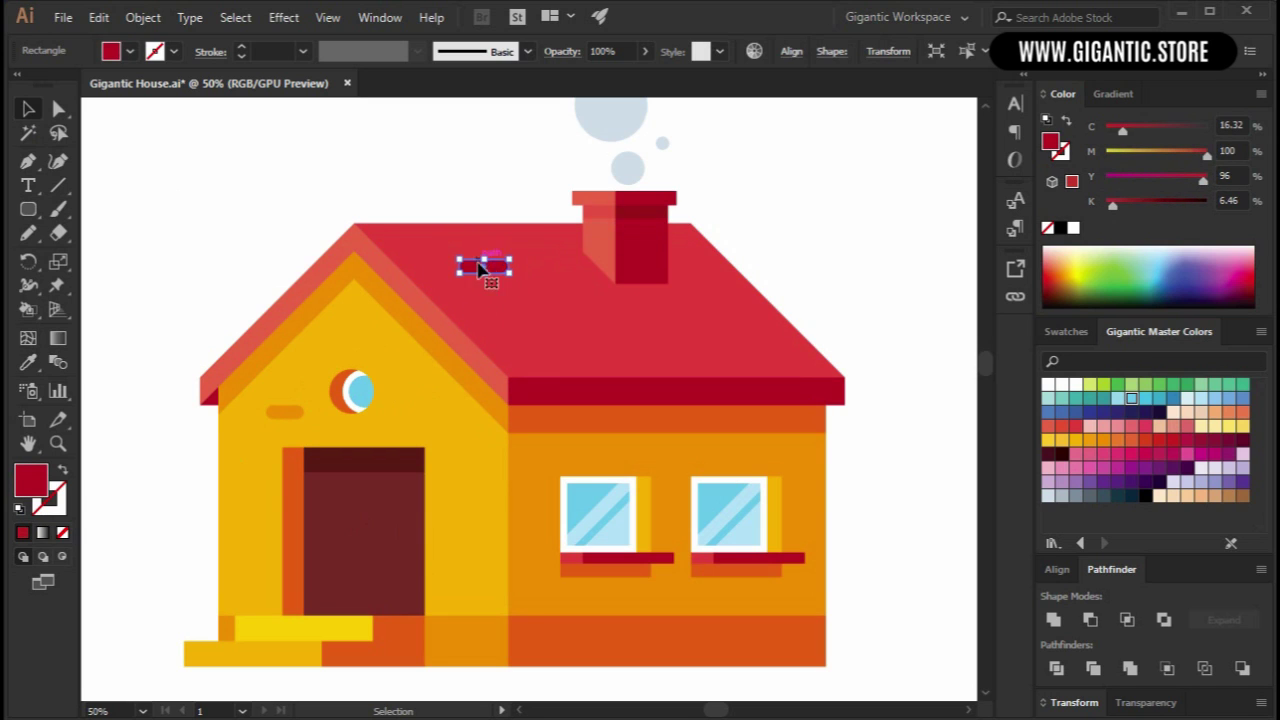
pyautogui.moveTo(496, 272); pyautogui.dragTo(730, 310)
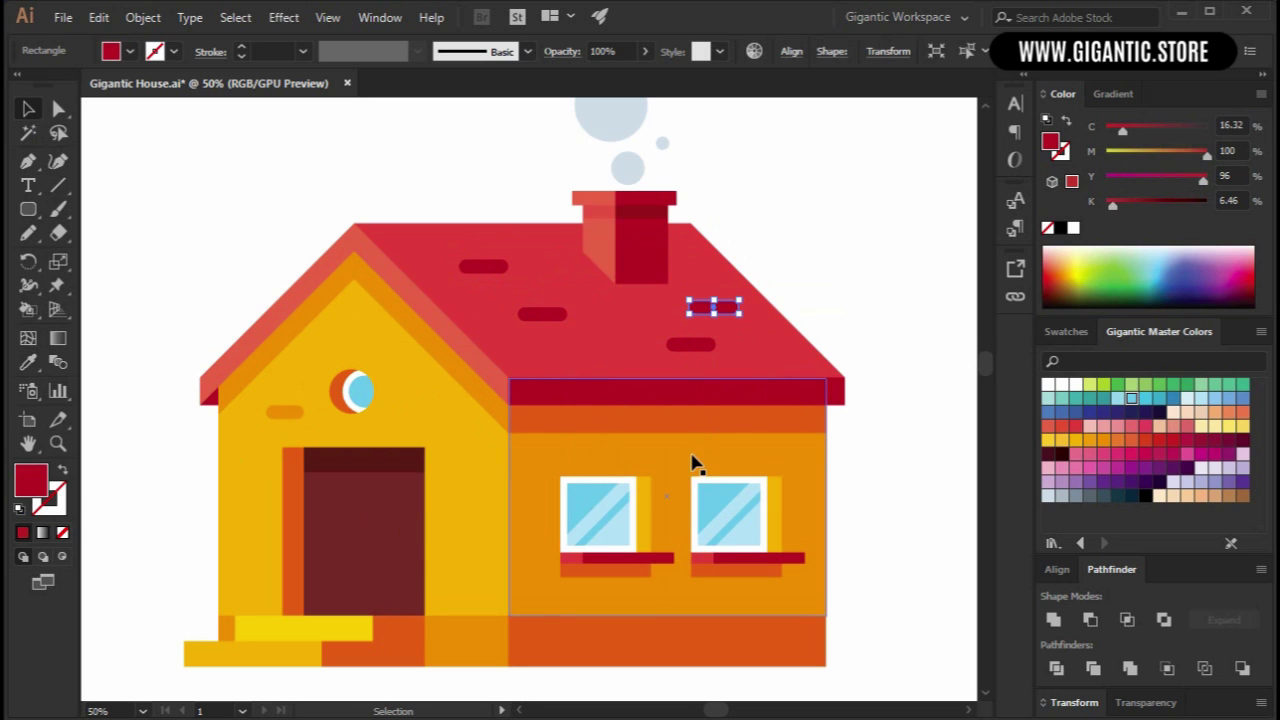
# Scatter four copies of the orange brick mark over the front wall, three right of the door and window, one lower left; deselect.
pyautogui.click(296, 424)
pyautogui.moveTo(293, 416); pyautogui.dragTo(263, 592)
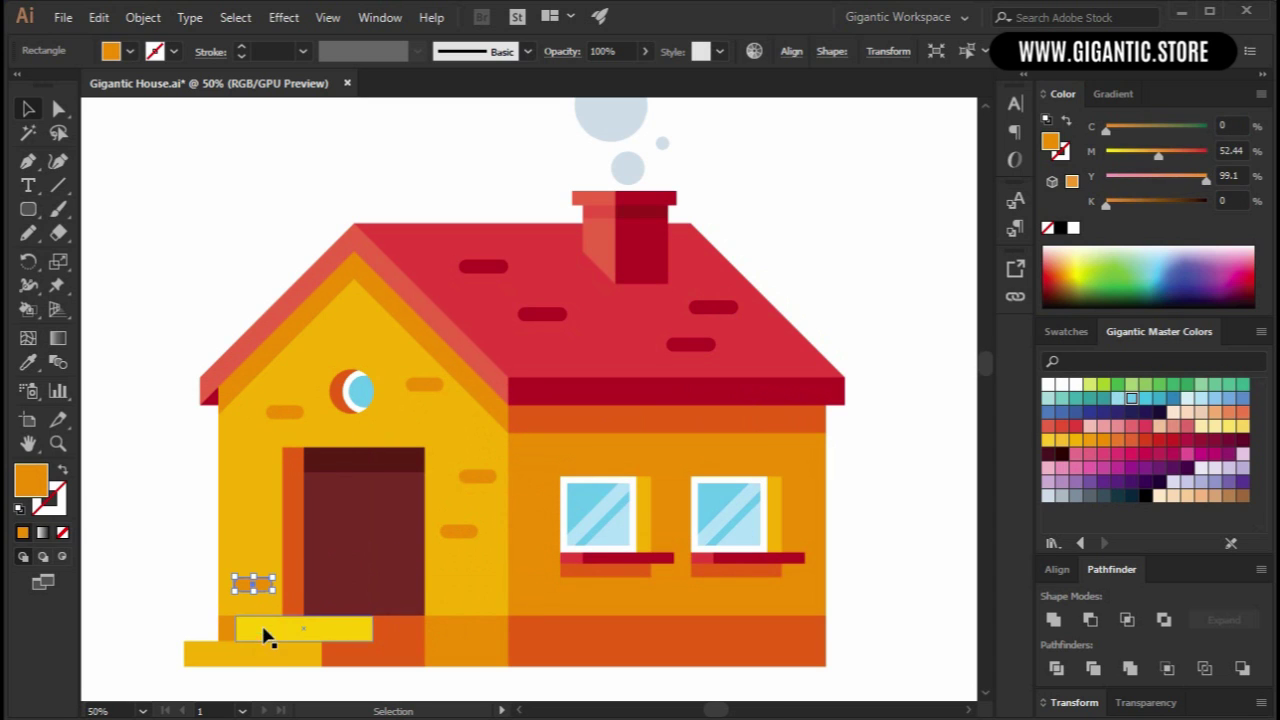
pyautogui.click(135, 536)
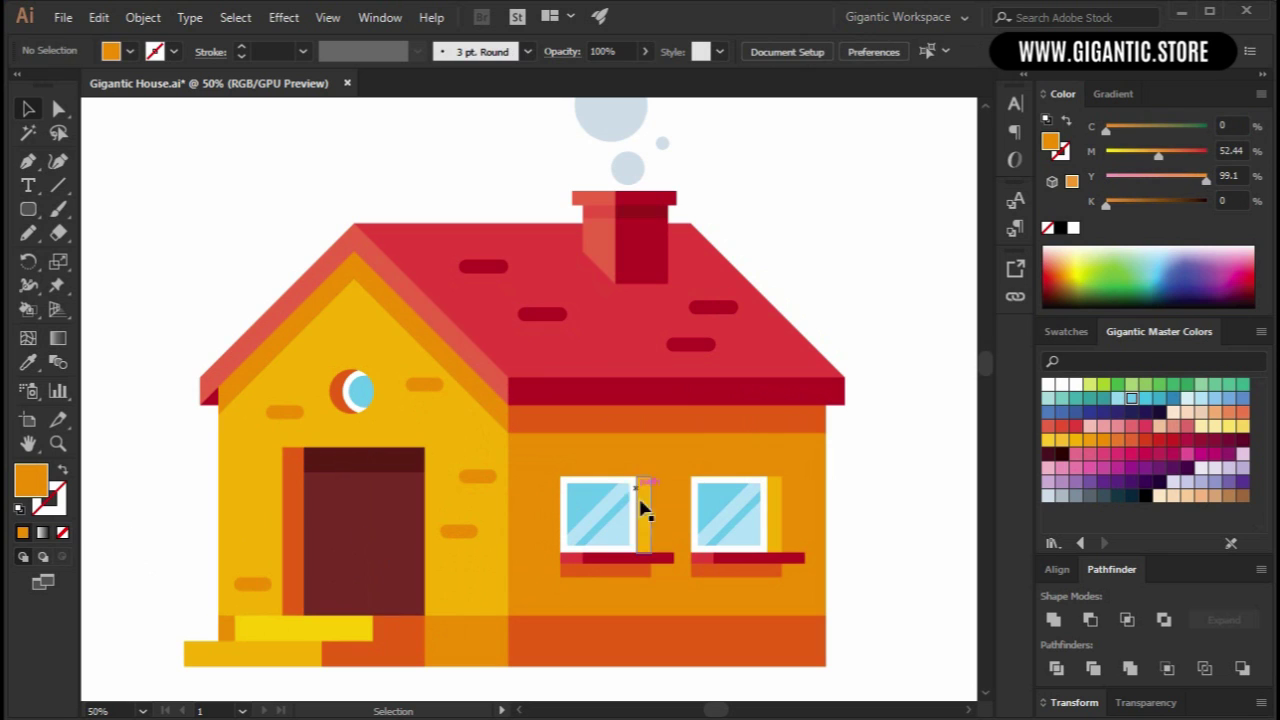
# Select all four dark red roof marks, set their K value to 0, and deselect them.
pyautogui.click(553, 316)
pyautogui.keyDown('shift'); pyautogui.click(484, 266); pyautogui.keyUp('shift')
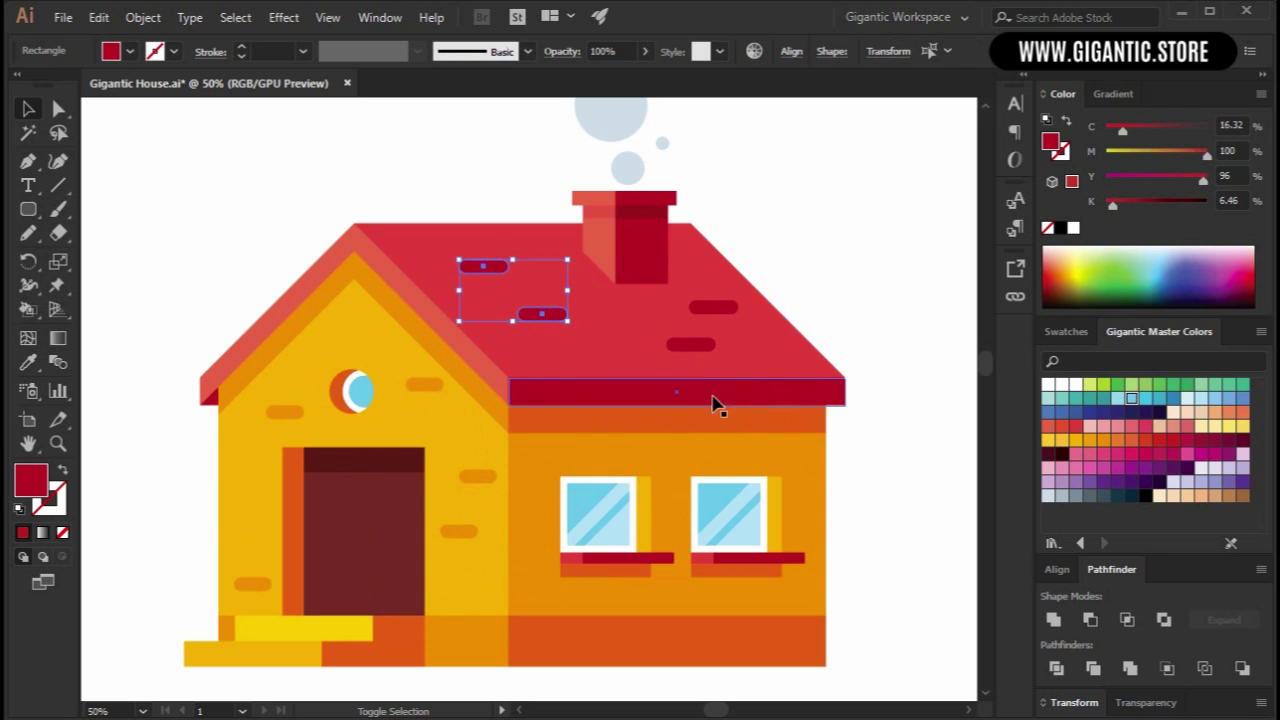
pyautogui.keyDown('shift'); pyautogui.click(690, 345); pyautogui.keyUp('shift')
pyautogui.keyDown('shift'); pyautogui.click(714, 308); pyautogui.keyUp('shift')
pyautogui.keyDown('shift'); pyautogui.click(731, 310); pyautogui.keyUp('shift')
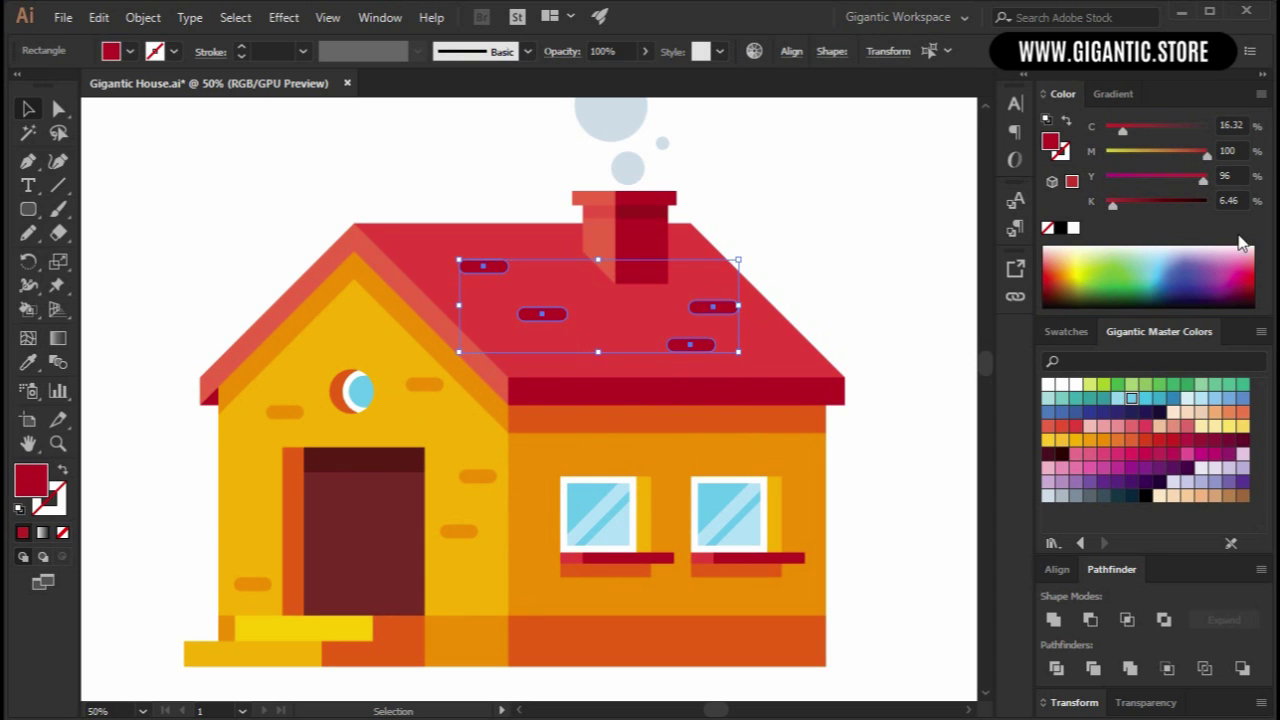
pyautogui.moveTo(1121, 208); pyautogui.dragTo(1068, 205)
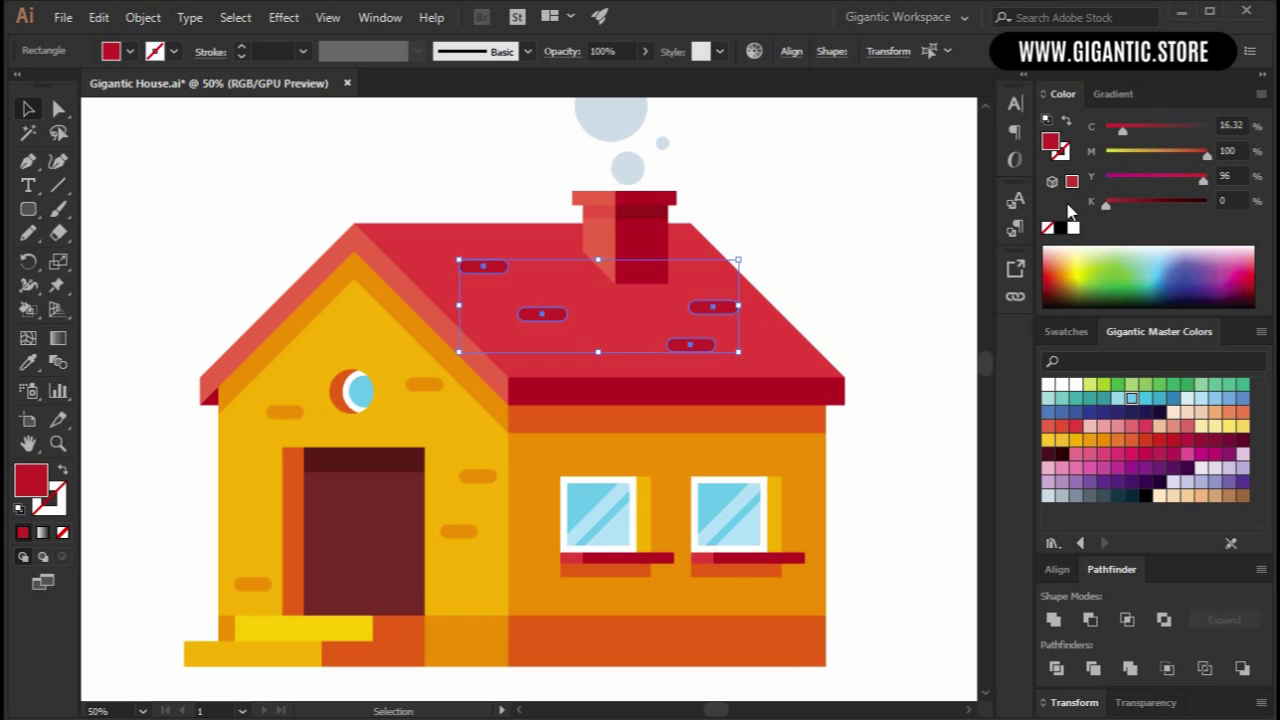
pyautogui.click(866, 242)
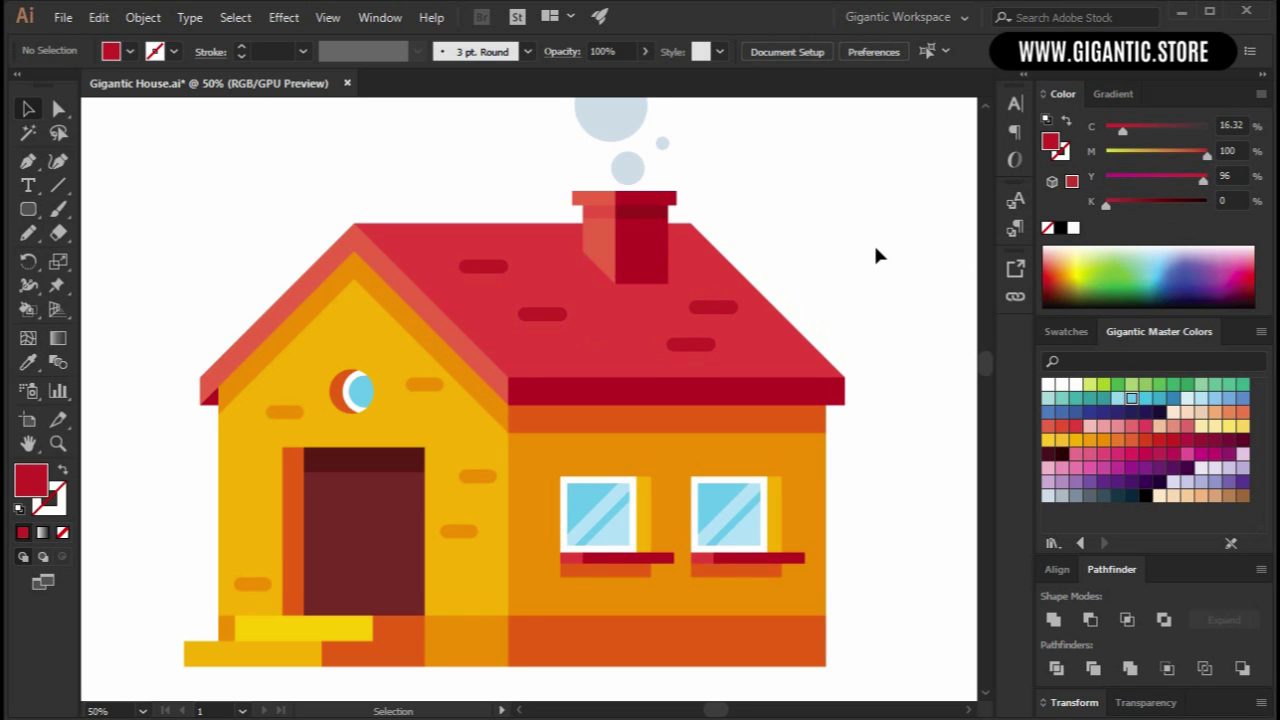
# Group all parts of the house, including the chimney smoke, and deselect the group.
pyautogui.scroll(-1, 875, 241)
pyautogui.hotkey('ctrl', '-')
pyautogui.hotkey('ctrl', '-')
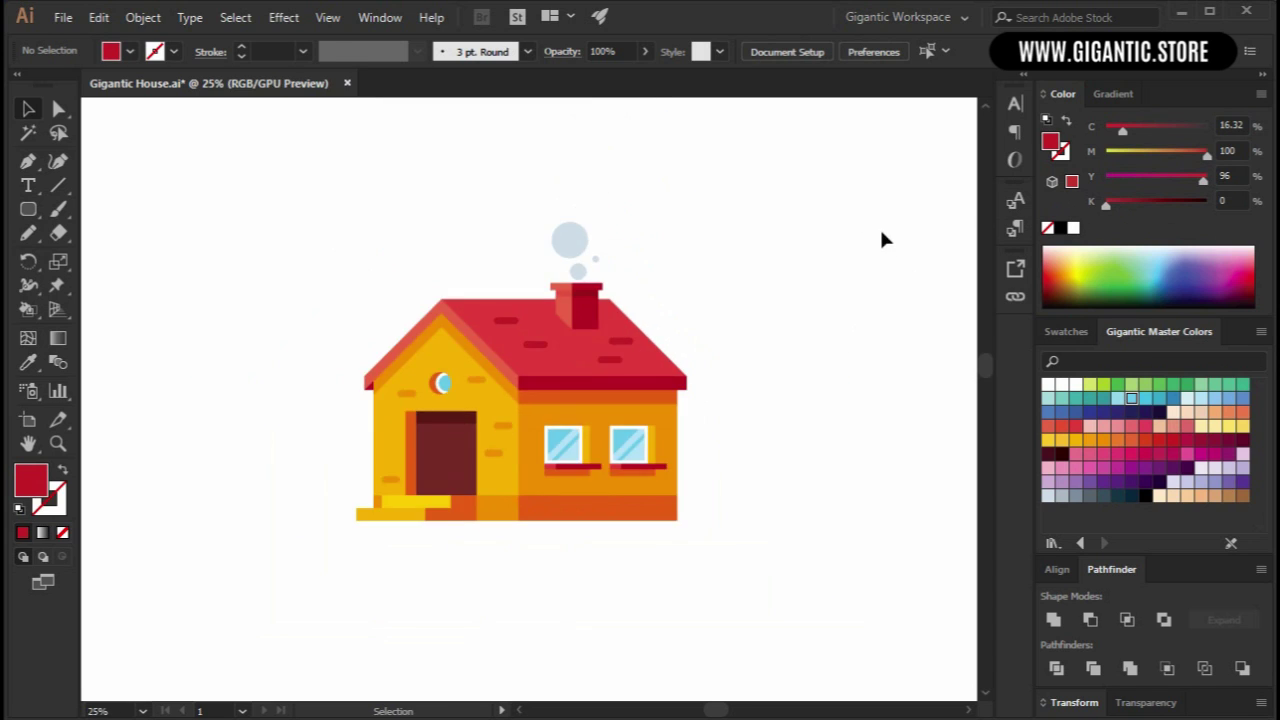
pyautogui.moveTo(760, 180); pyautogui.dragTo(340, 553)
pyautogui.hotkey('ctrl', 'g')
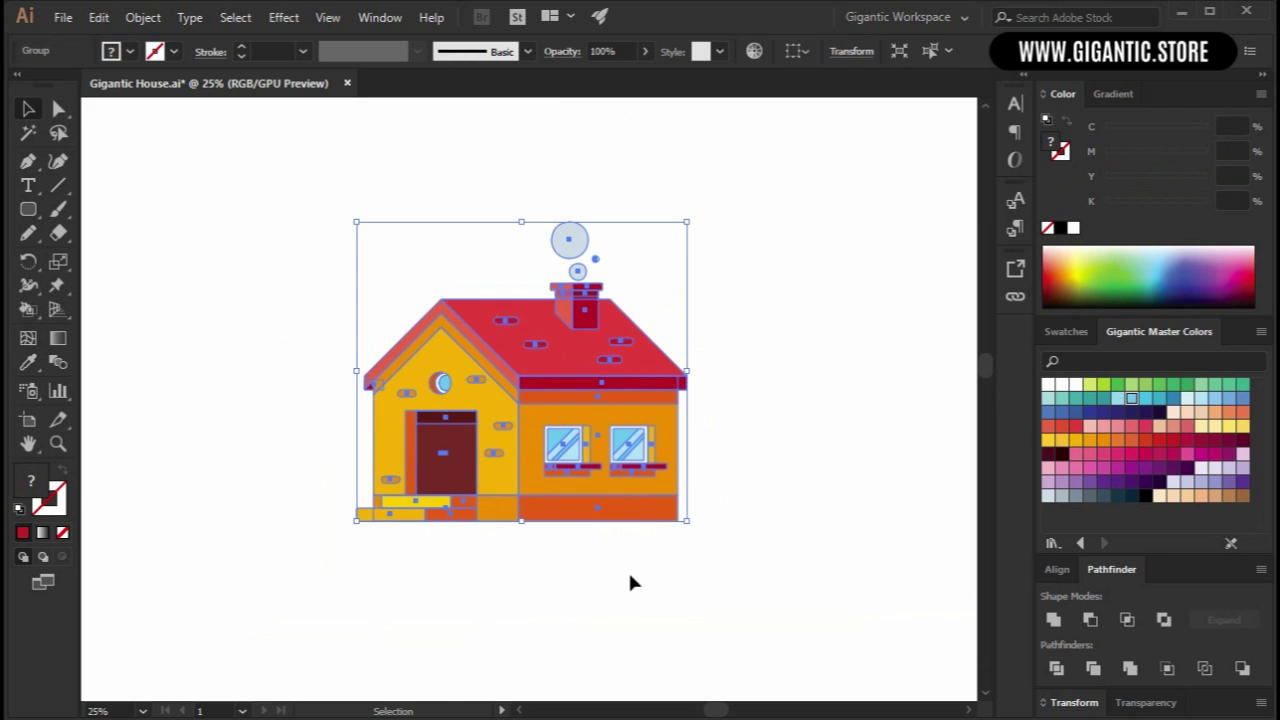
pyautogui.click(633, 547)
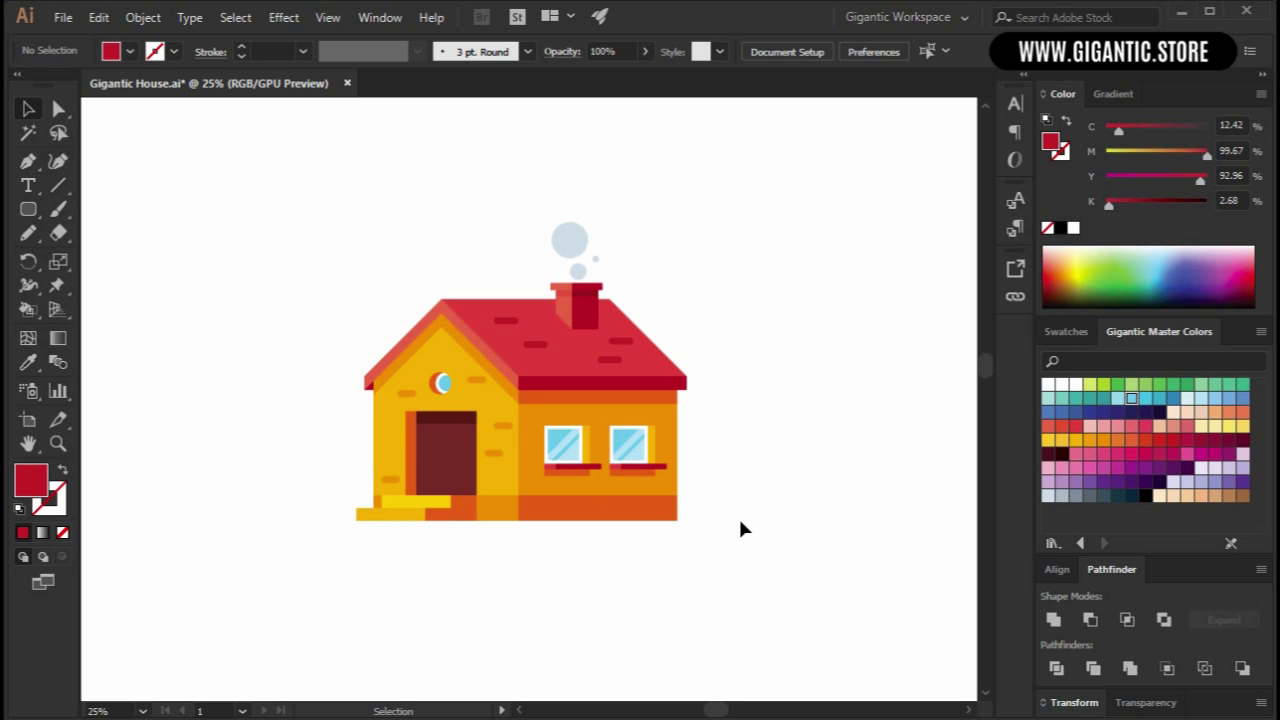
# Draw a lime-green circle to the right of the house, about twice the diameter of the largest smoke puff.
pyautogui.press('l')
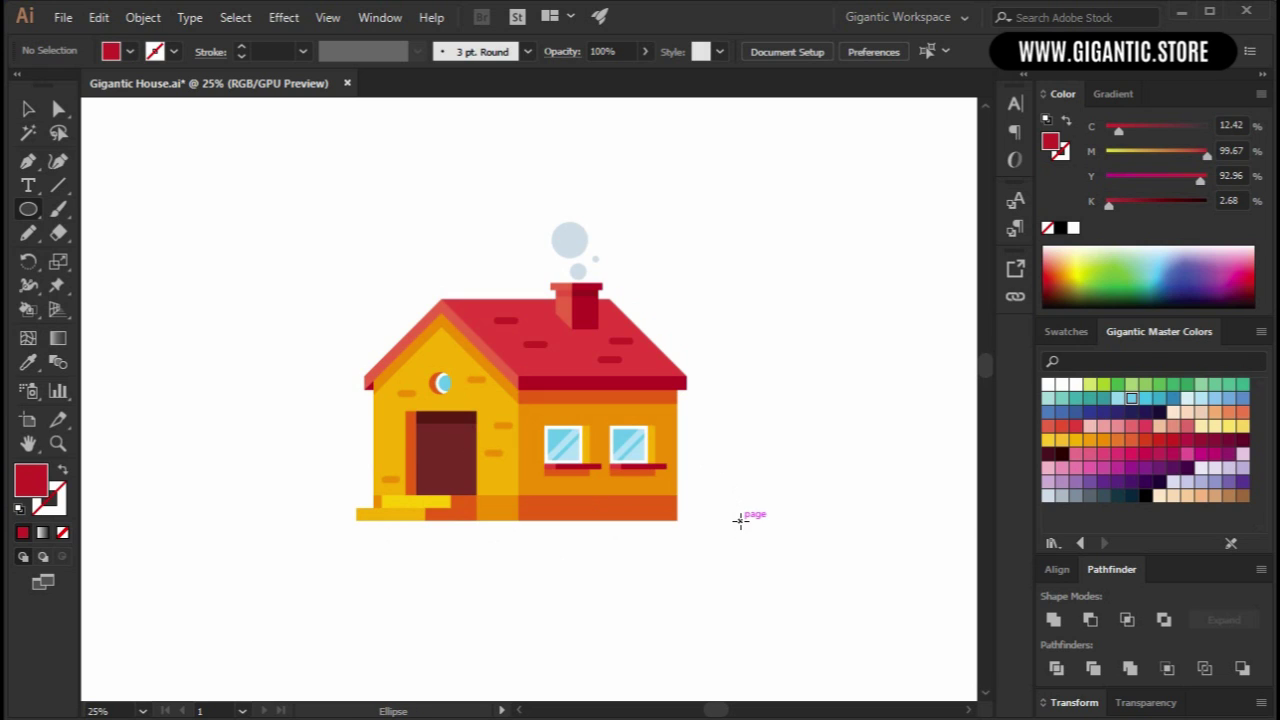
pyautogui.click(1104, 385)
pyautogui.press('l')
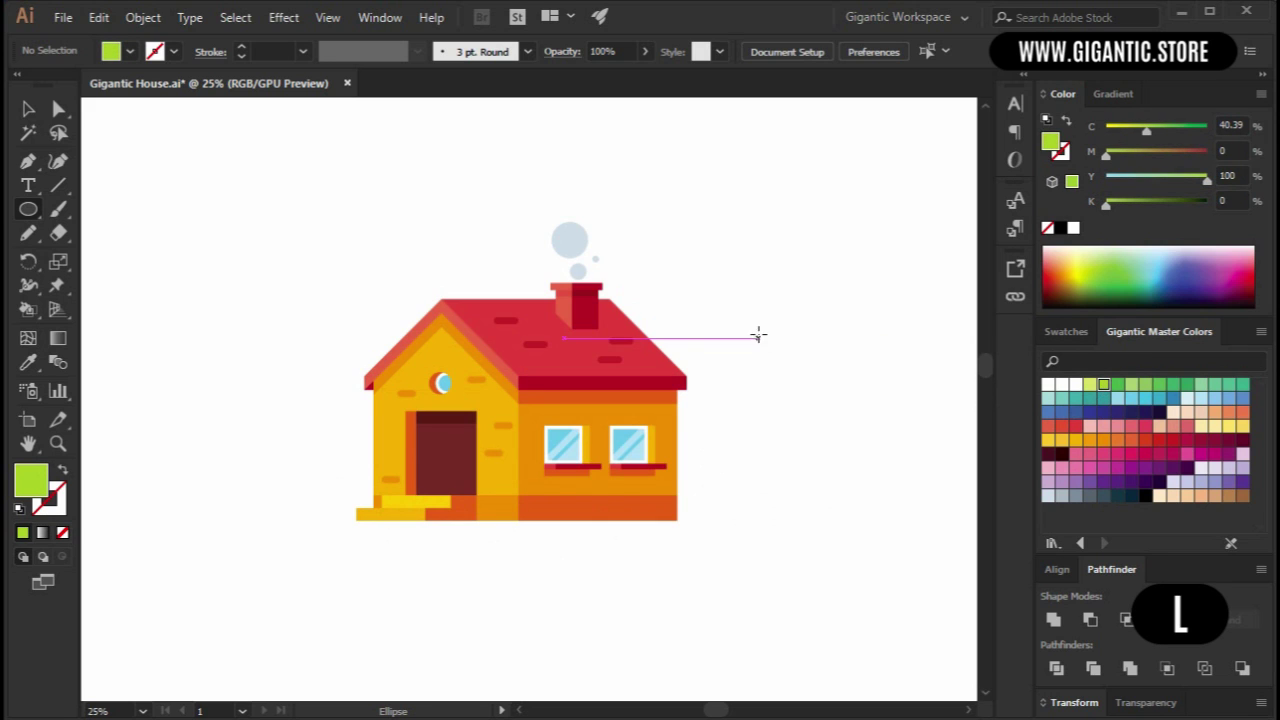
pyautogui.moveTo(720, 290); pyautogui.dragTo(797, 367)
pyautogui.click(30, 108)
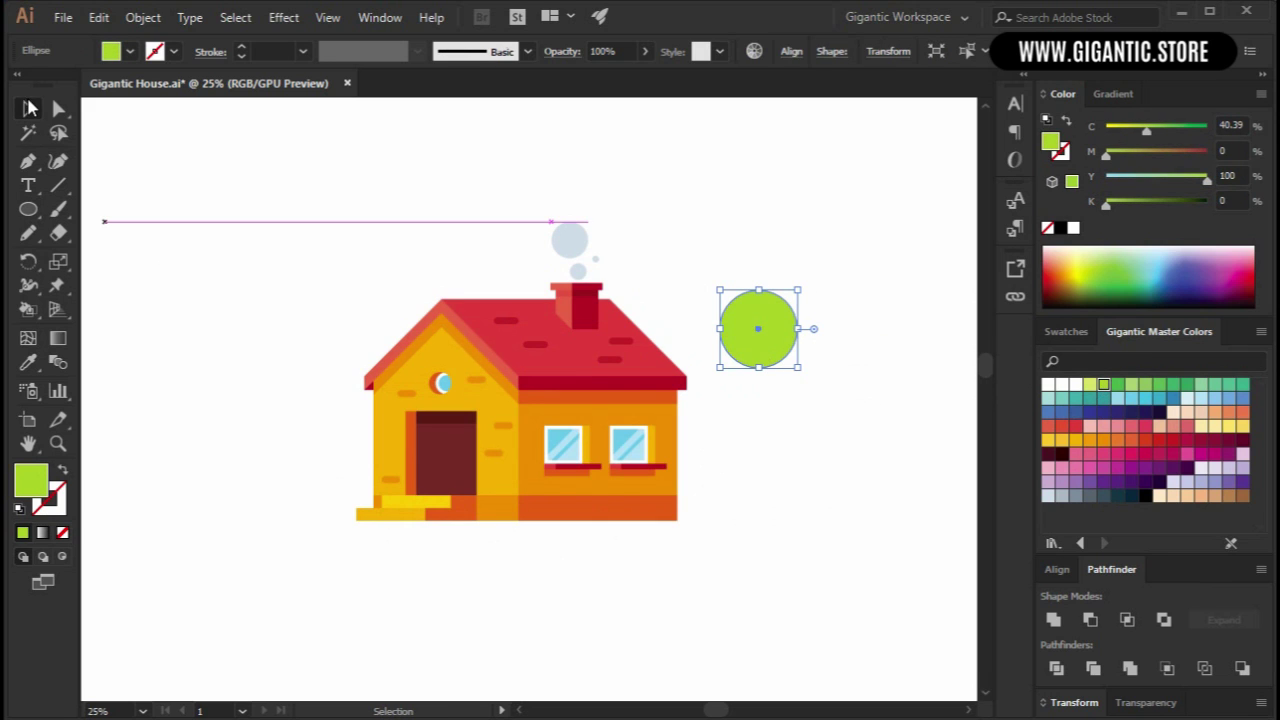
# Add two overlapping copies of the green circle to its right, one about 1.5 times larger and an outer one about half its size.
pyautogui.press('a')
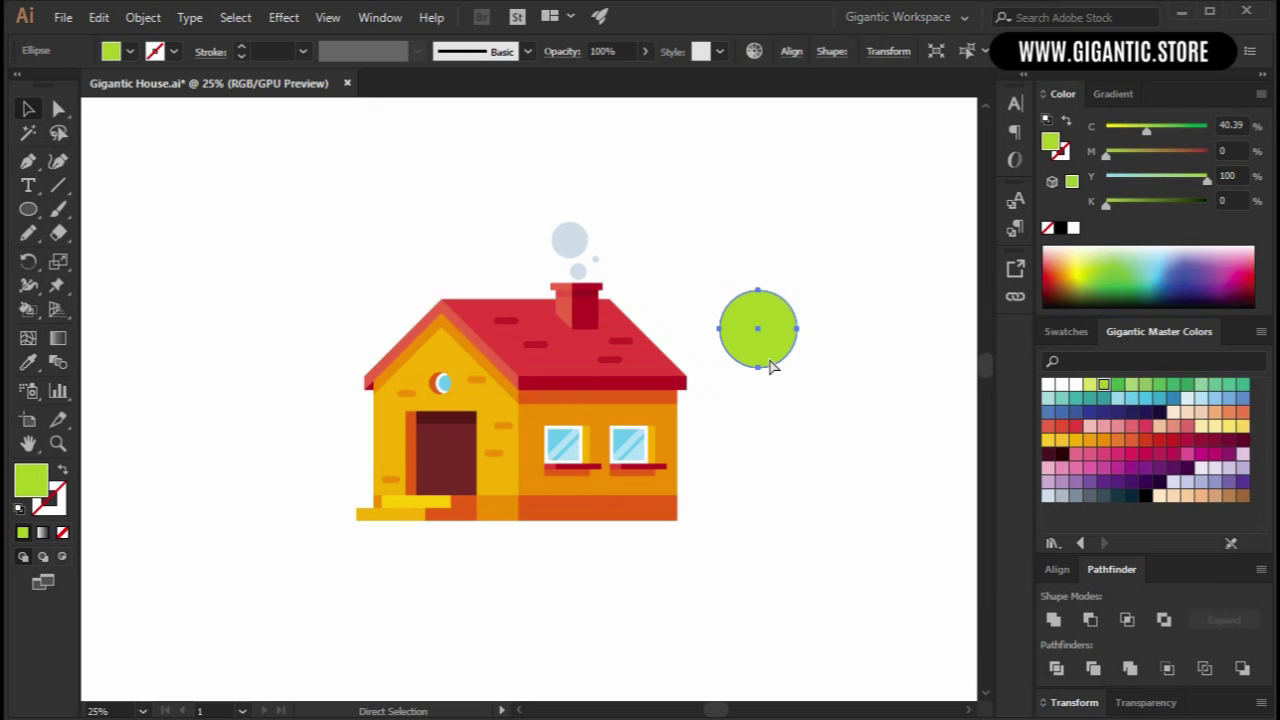
pyautogui.hotkey('ctrl', 'c')
pyautogui.hotkey('ctrl', 'f')
pyautogui.press('v')
pyautogui.moveTo(797, 290); pyautogui.dragTo(832, 256)
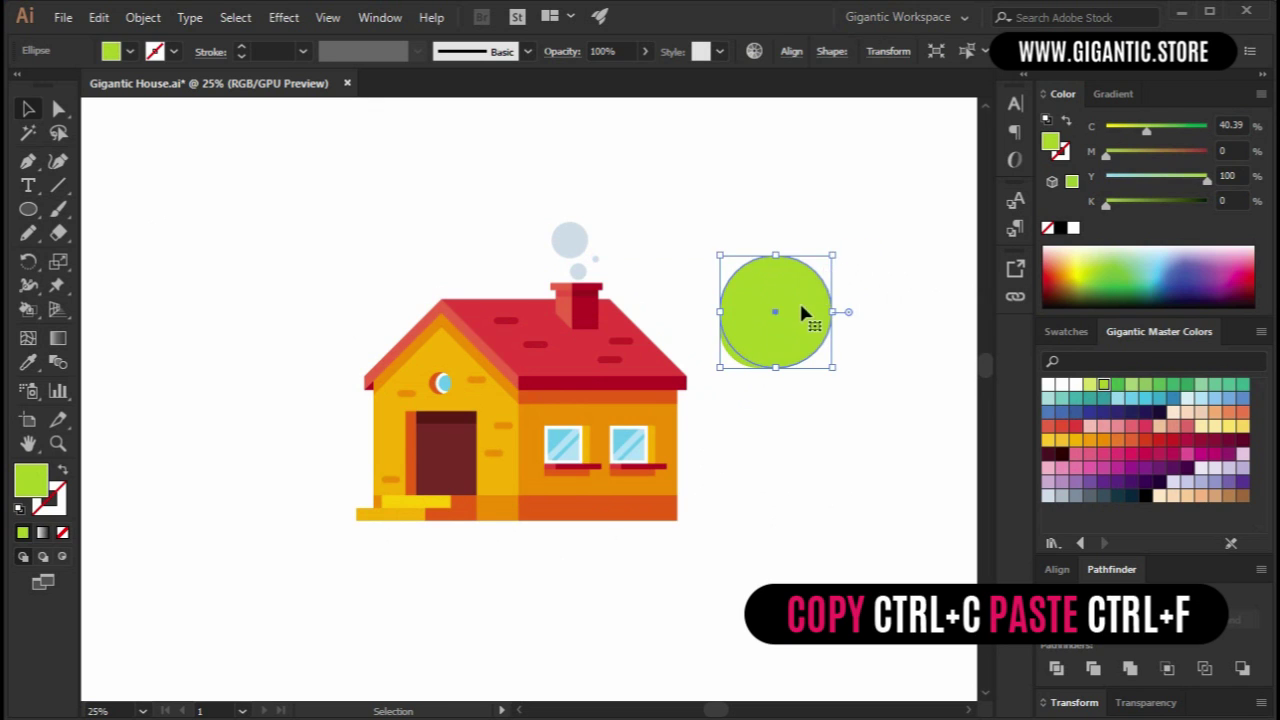
pyautogui.moveTo(803, 314); pyautogui.dragTo(851, 301)
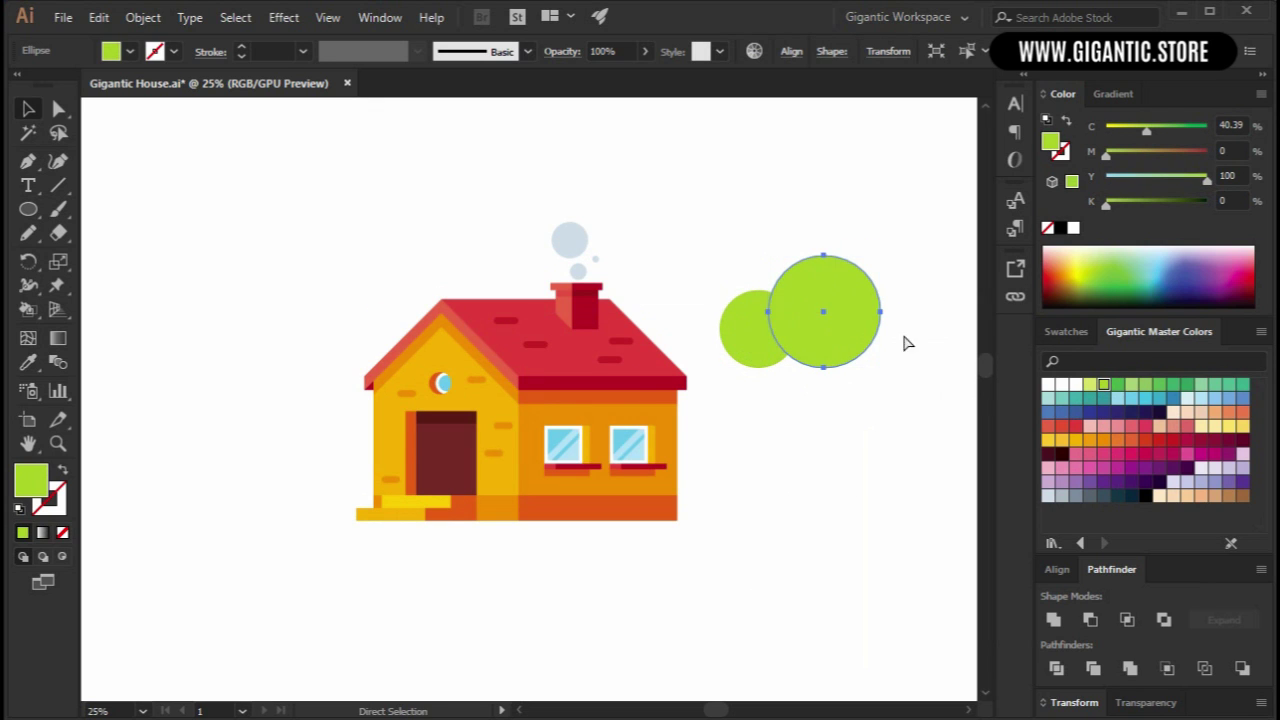
pyautogui.moveTo(882, 256); pyautogui.dragTo(849, 324)
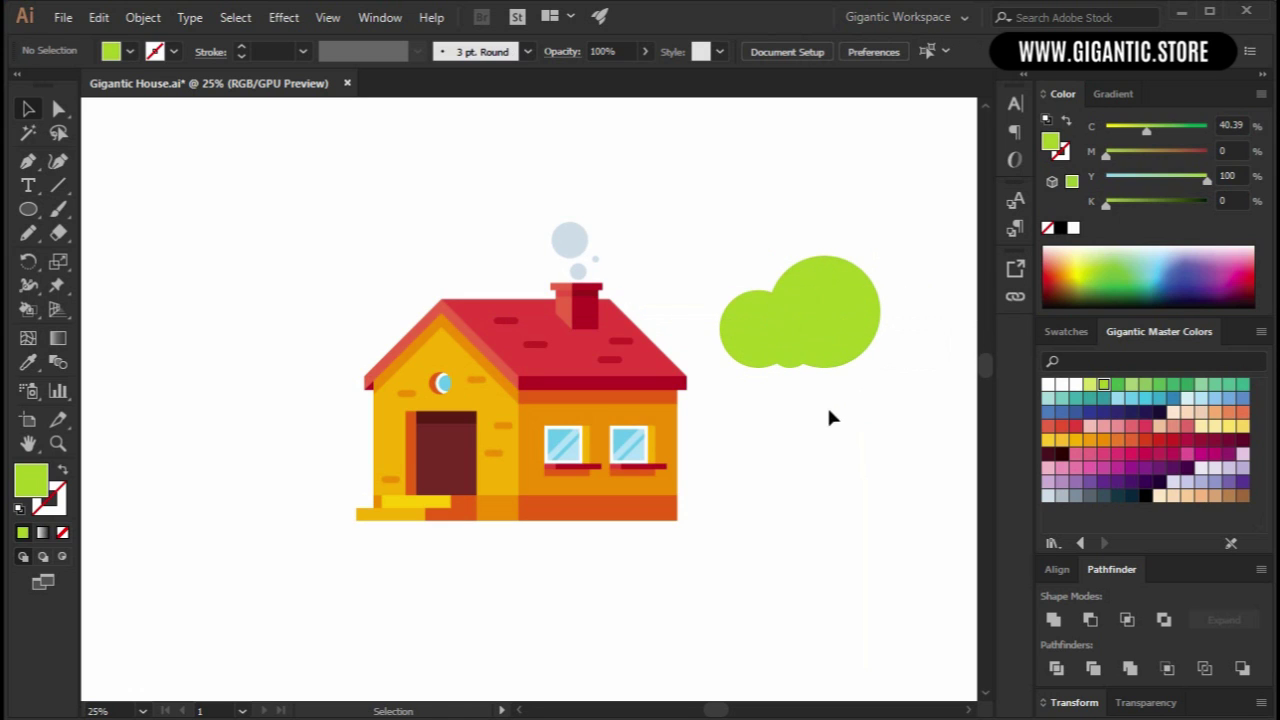
pyautogui.moveTo(796, 366); pyautogui.dragTo(887, 355)
# Unite the three green circles into one bush shape and cut its base flat by subtracting an overlapping rectangle.
pyautogui.moveTo(892, 422); pyautogui.dragTo(703, 286)
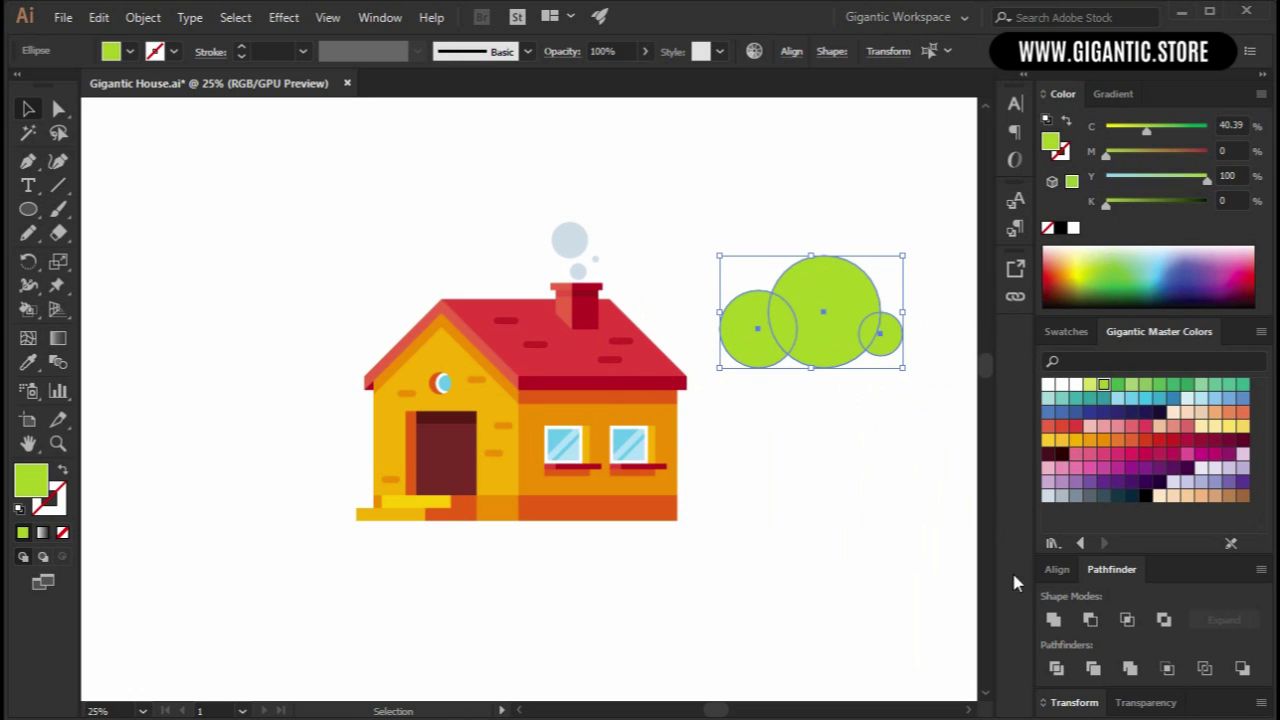
pyautogui.click(1054, 620)
pyautogui.press('m')
pyautogui.moveTo(918, 453); pyautogui.dragTo(705, 341)
pyautogui.press('v')
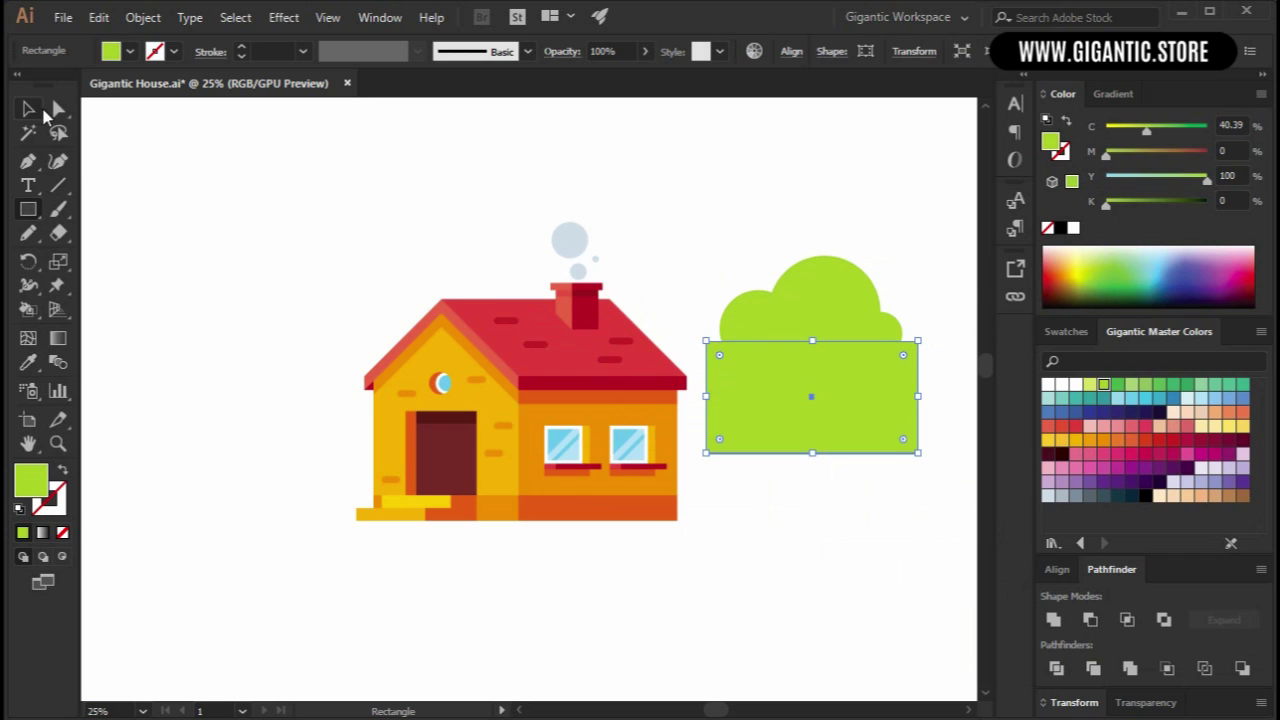
pyautogui.moveTo(729, 243); pyautogui.dragTo(828, 345)
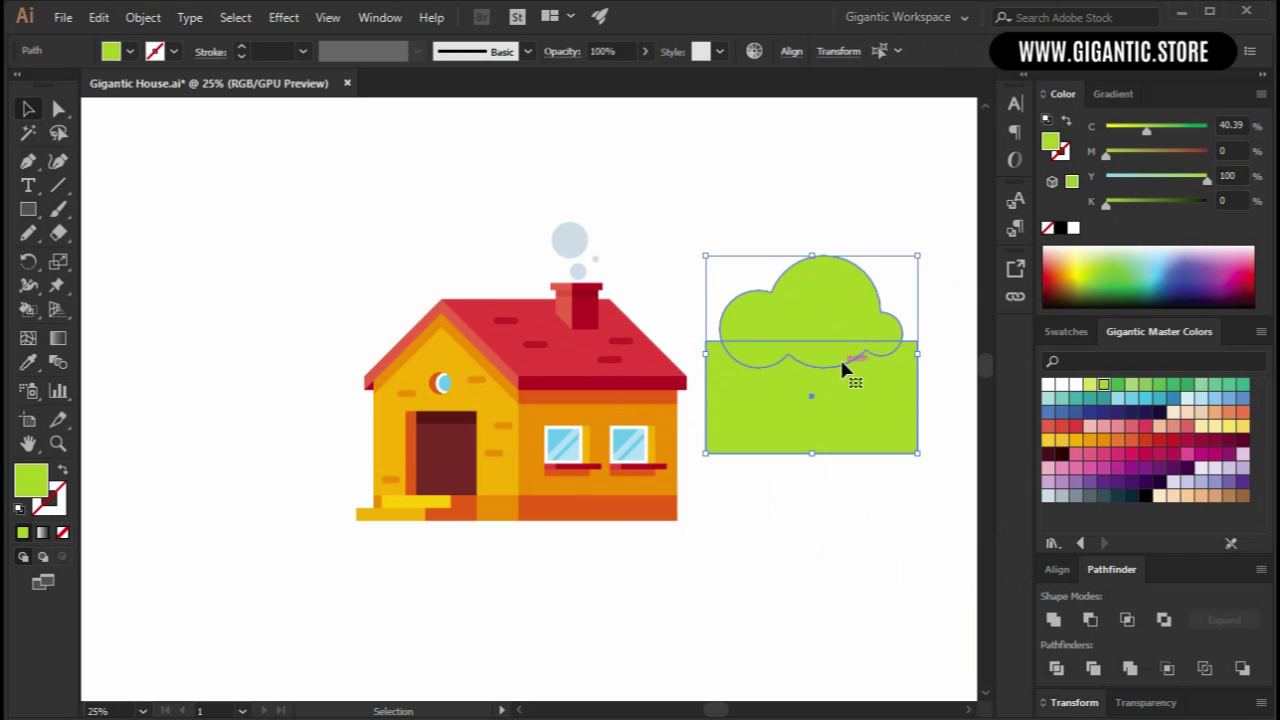
pyautogui.click(1090, 619)
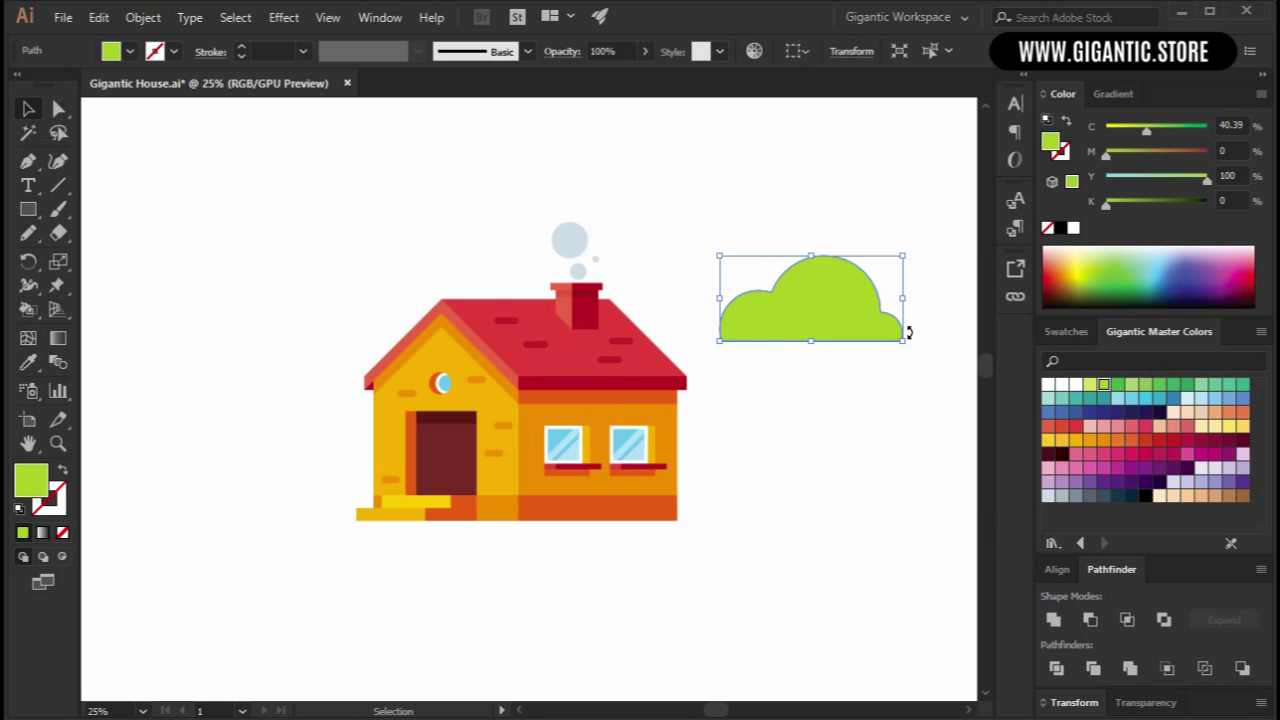
# Place the bush over the house's lower-right corner, align its bottom edge with the house's, and deselect both.
pyautogui.moveTo(881, 268); pyautogui.dragTo(753, 461)
pyautogui.keyDown('shift'); pyautogui.click(597, 521); pyautogui.keyUp('shift')
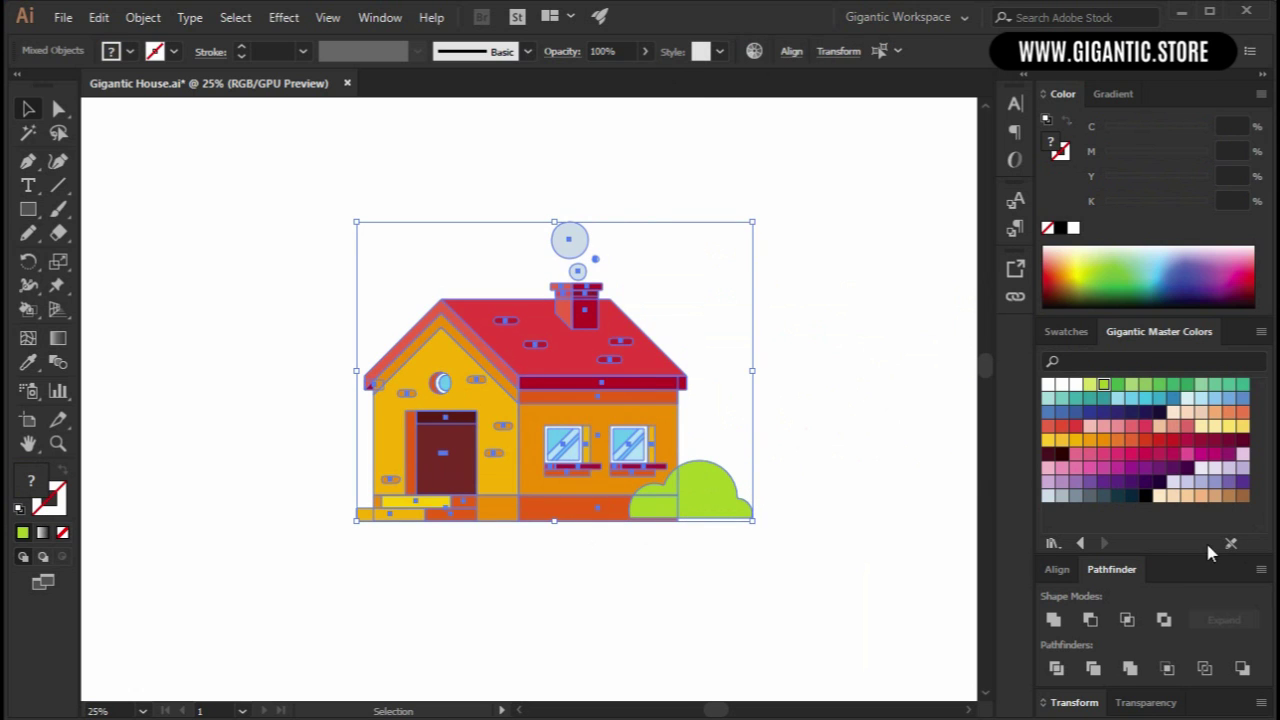
pyautogui.click(1057, 570)
pyautogui.click(1250, 613)
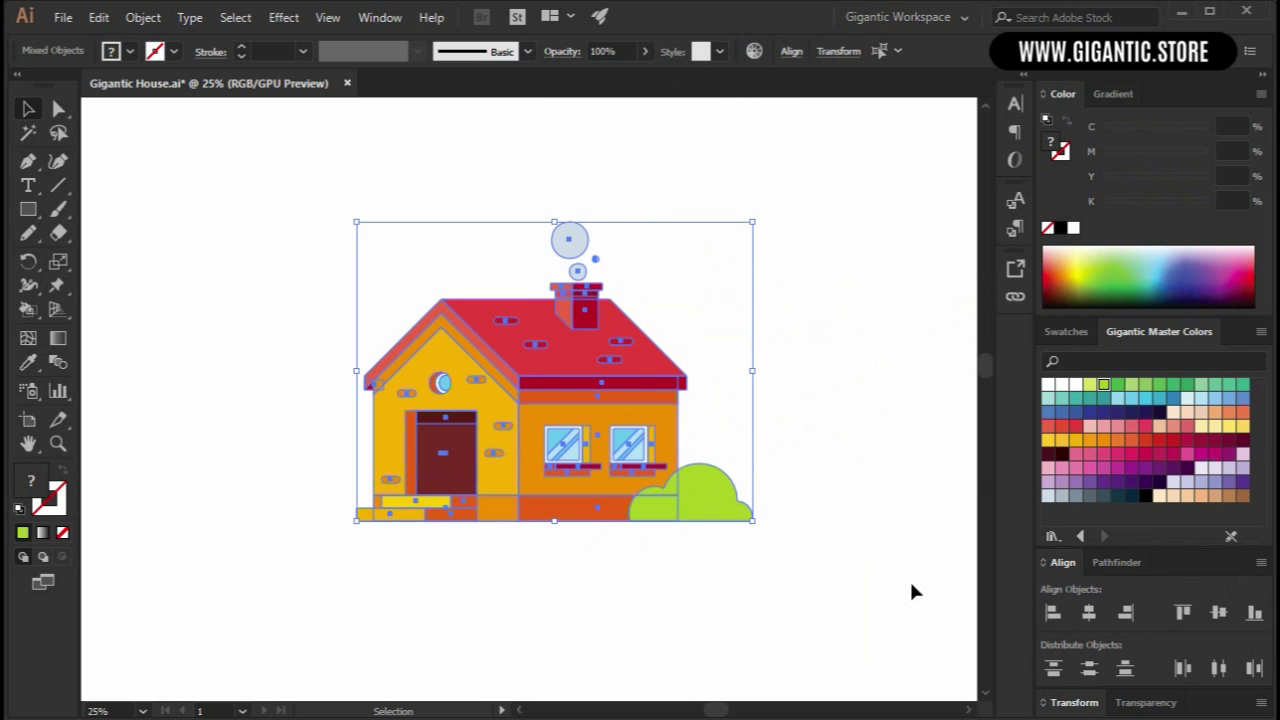
pyautogui.click(838, 584)
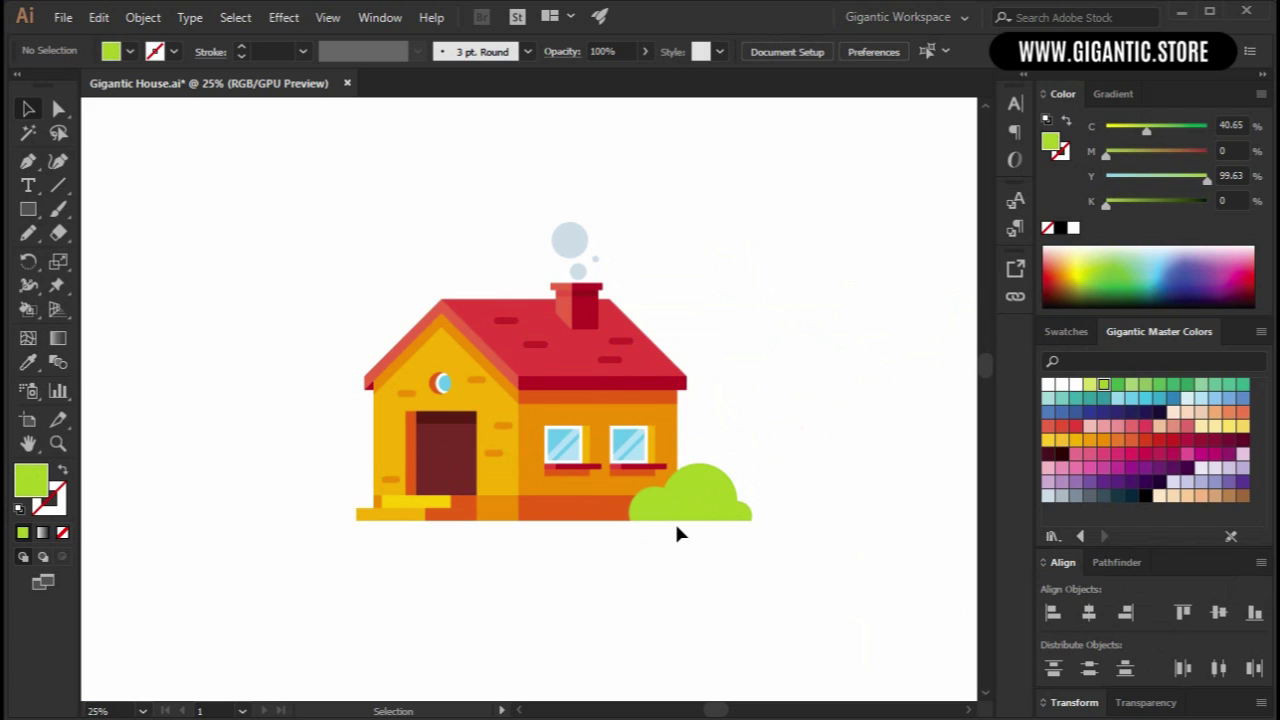
# Draw a green circle with 59% cyan to the right of the house, and move it over the house's right edge above the bush.
pyautogui.press('l')
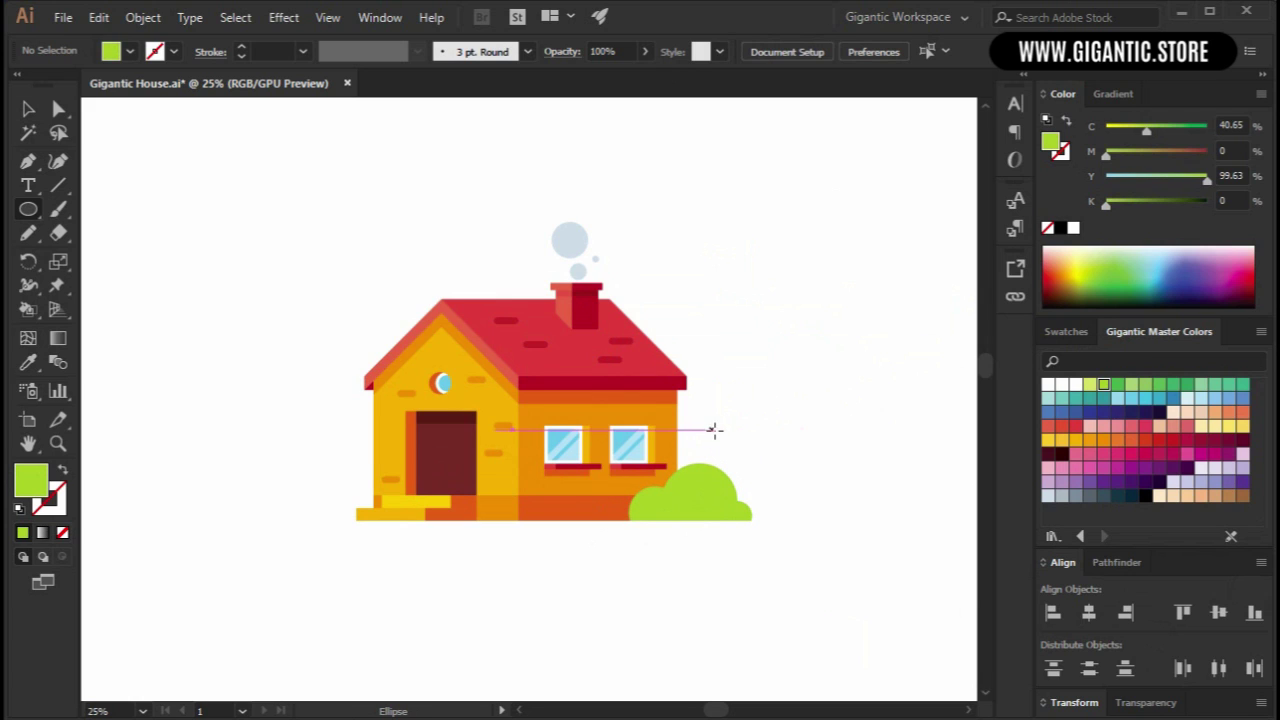
pyautogui.moveTo(717, 412); pyautogui.dragTo(760, 465)
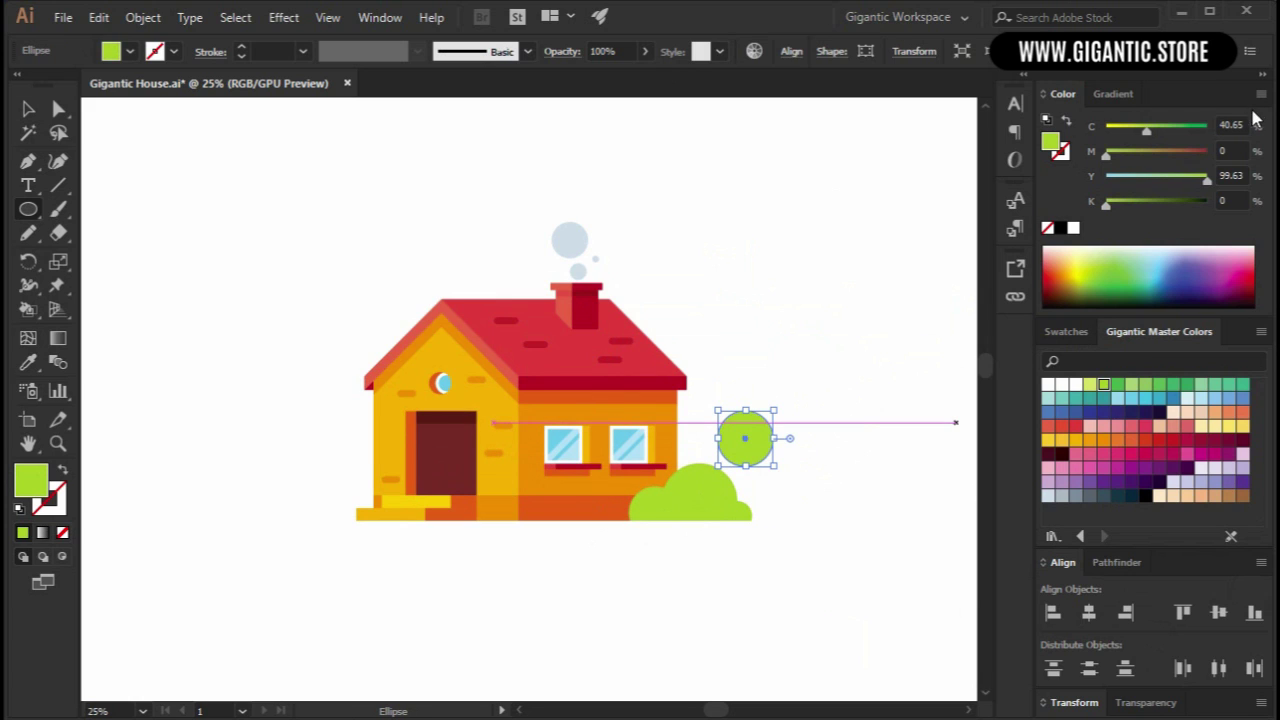
pyautogui.moveTo(1160, 136); pyautogui.dragTo(1165, 130)
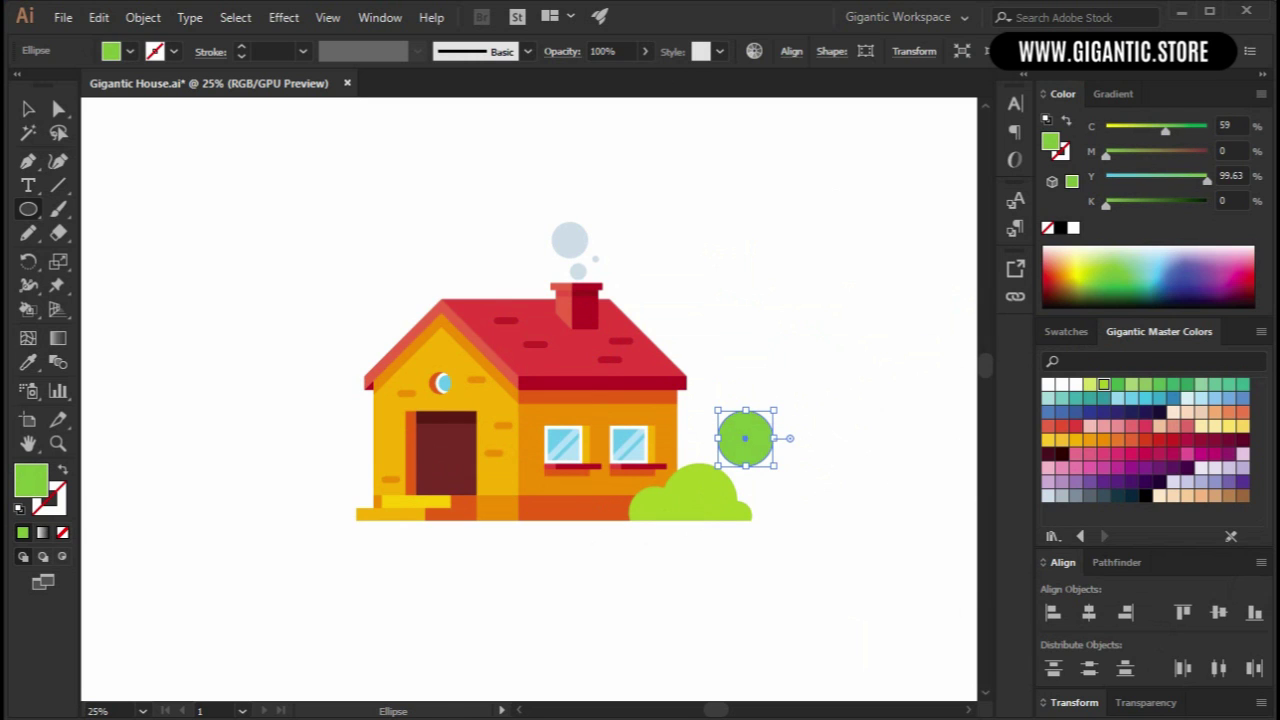
pyautogui.click(30, 110)
pyautogui.moveTo(737, 443); pyautogui.dragTo(695, 453)
pyautogui.rightClick(695, 453)
pyautogui.click(785, 376)
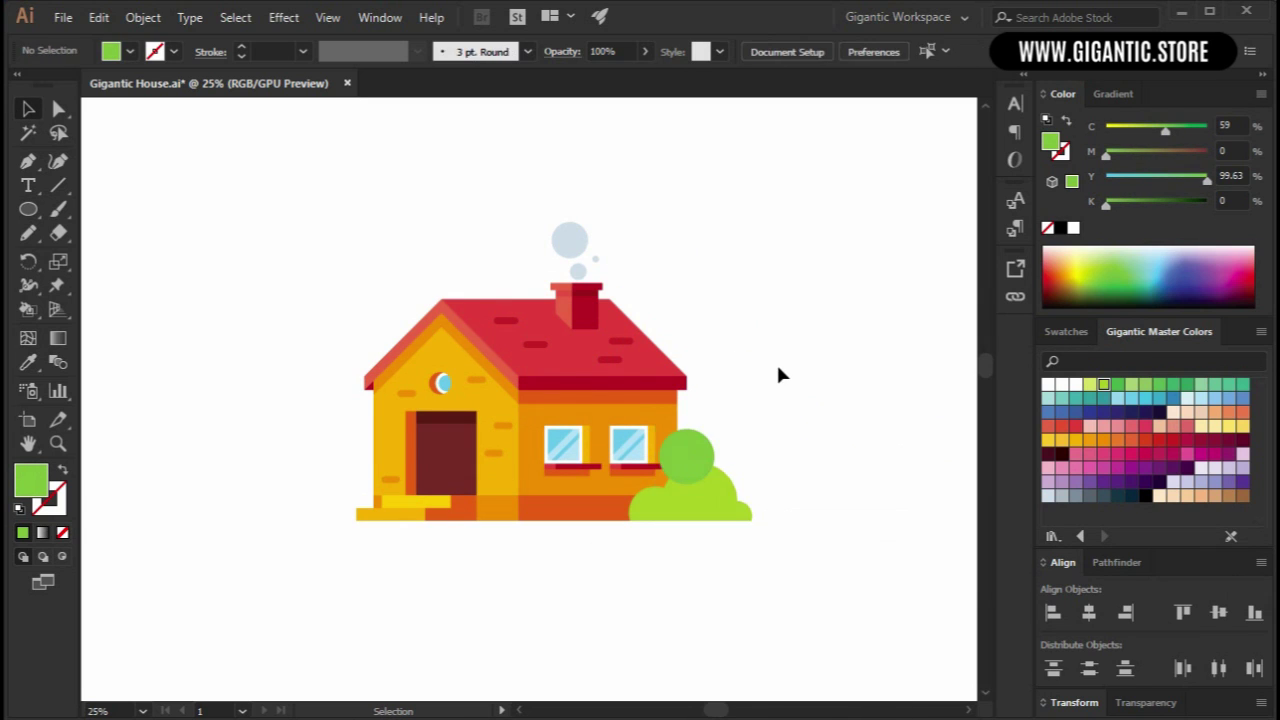
# Send the new green circle to the back, behind the house and the lime bush.
pyautogui.scroll(-3, 776, 361)
pyautogui.click(697, 322)
pyautogui.rightClick(698, 321)
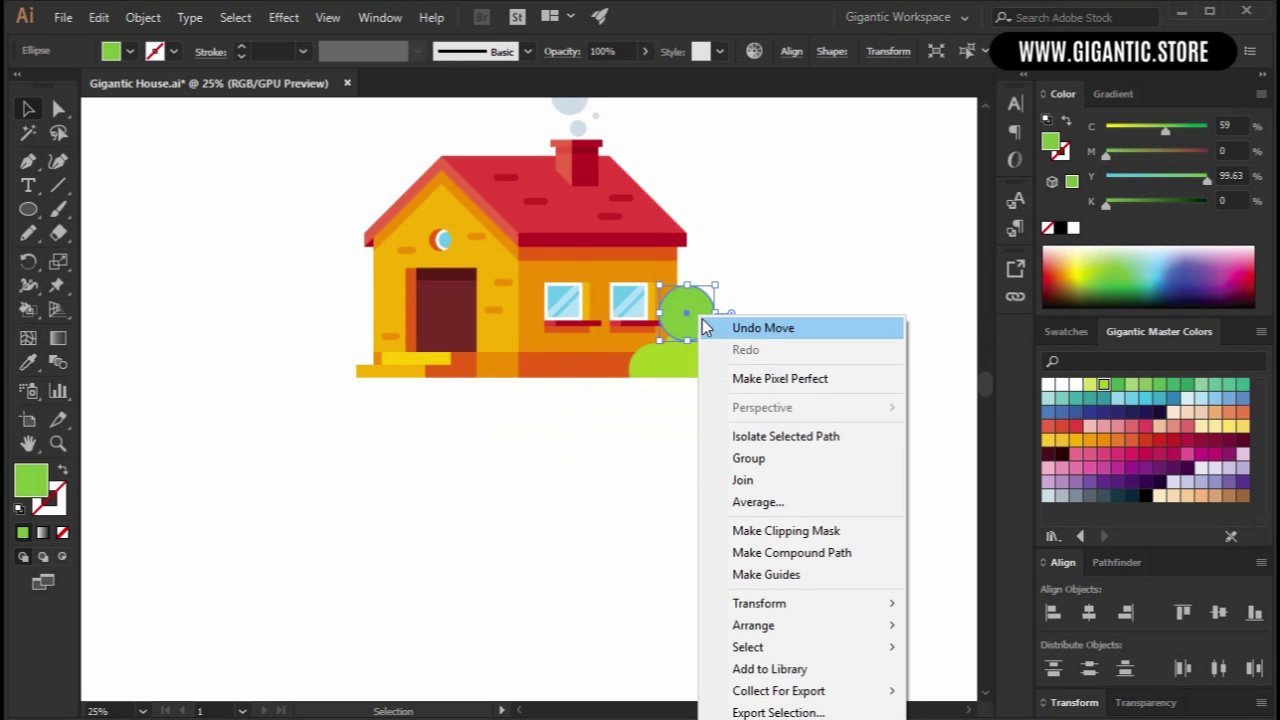
pyautogui.moveTo(811, 625)
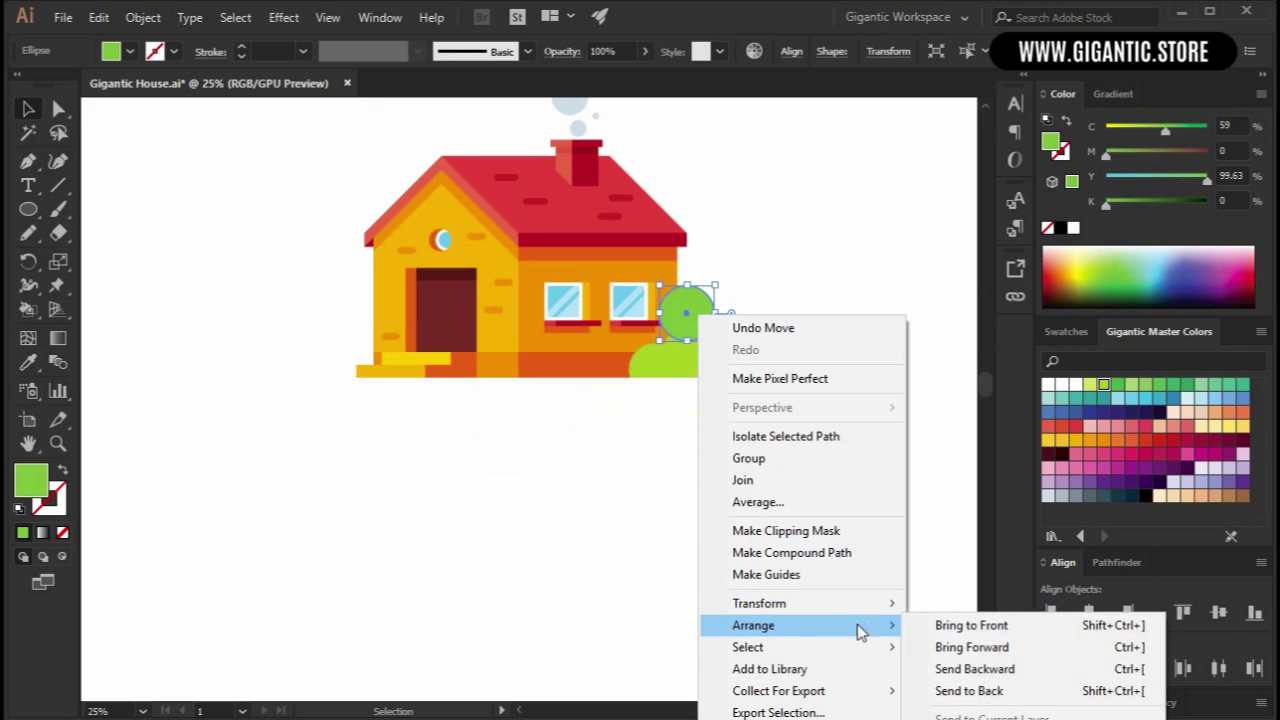
pyautogui.click(951, 690)
pyautogui.click(838, 494)
# Deepen the back circle's green by setting its cyan value to 73%.
pyautogui.click(712, 311)
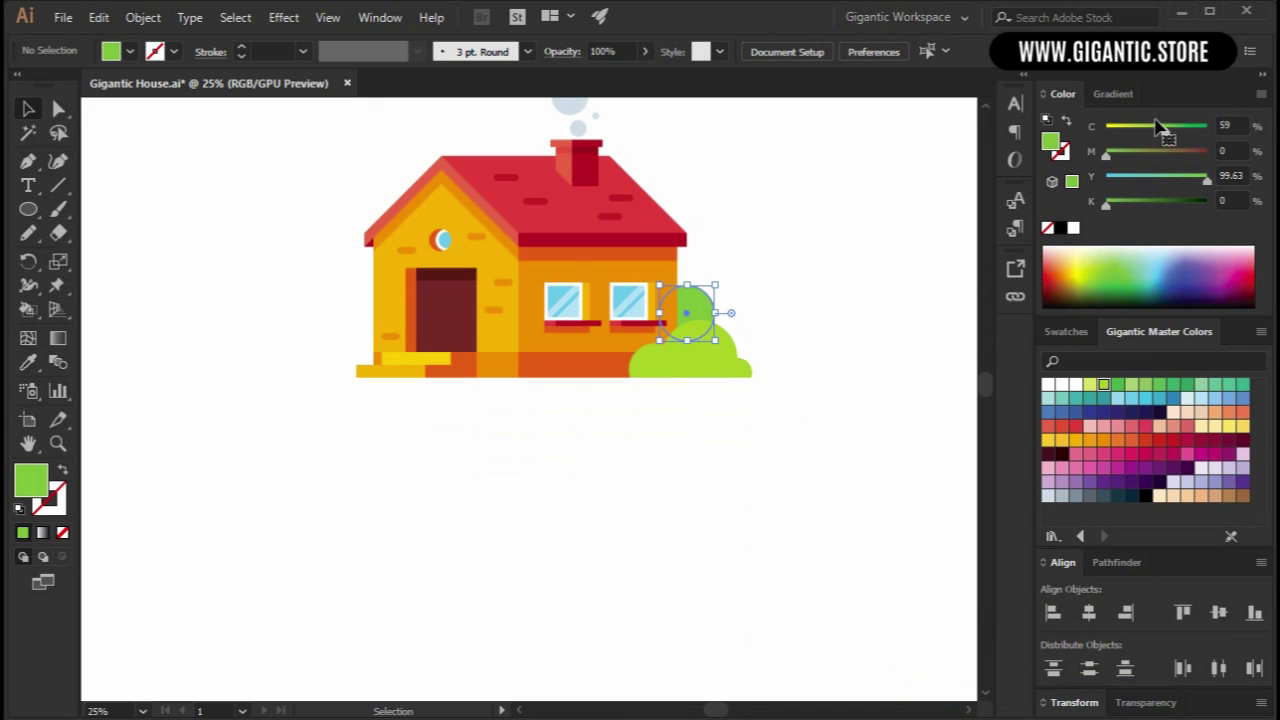
pyautogui.click(1179, 129)
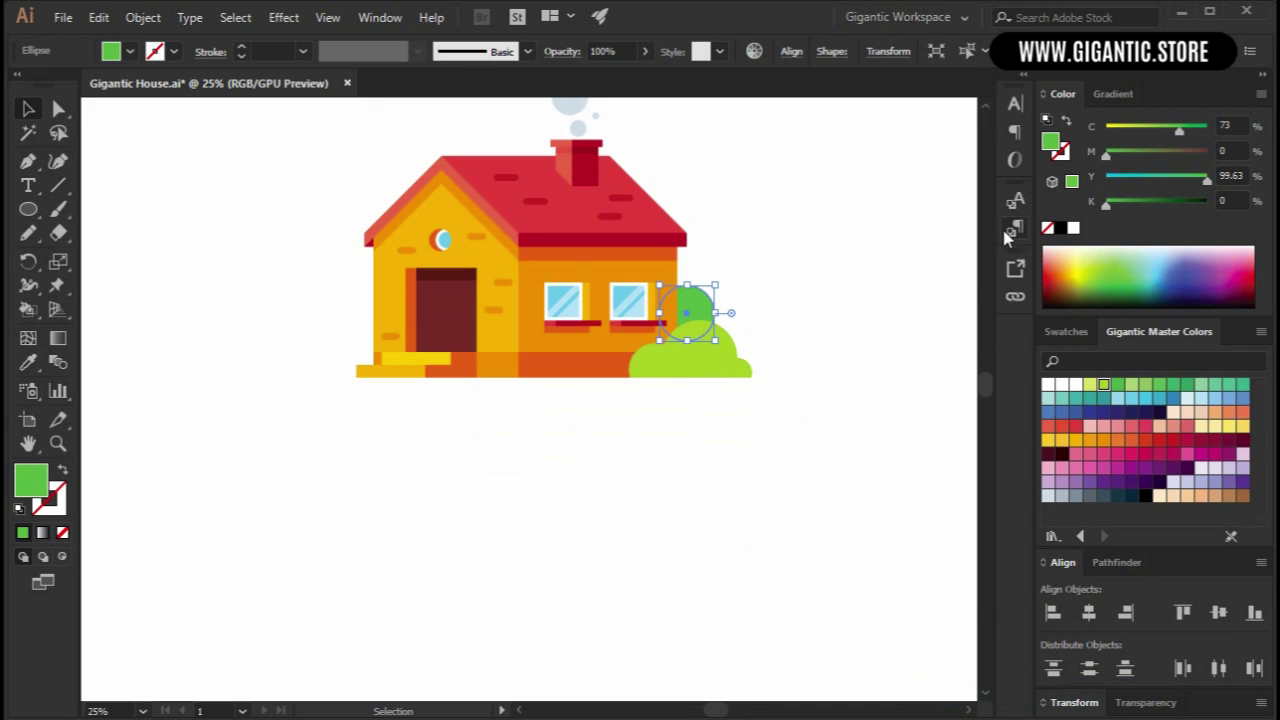
pyautogui.click(789, 263)
# Place an enlarged copy of the lime bush over the house's lower-left corner, base-aligned, and give it the back circle's darker green.
pyautogui.click(724, 375)
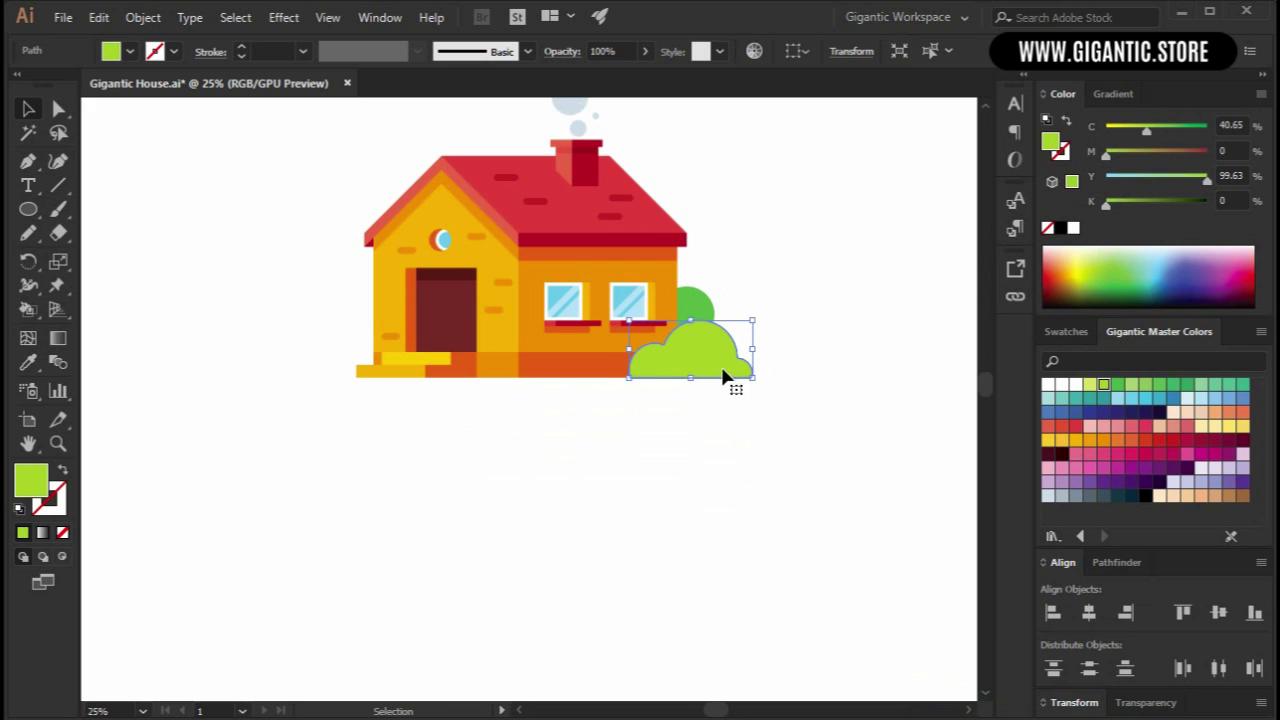
pyautogui.hotkey('ctrl', 'c')
pyautogui.hotkey('ctrl', 'f')
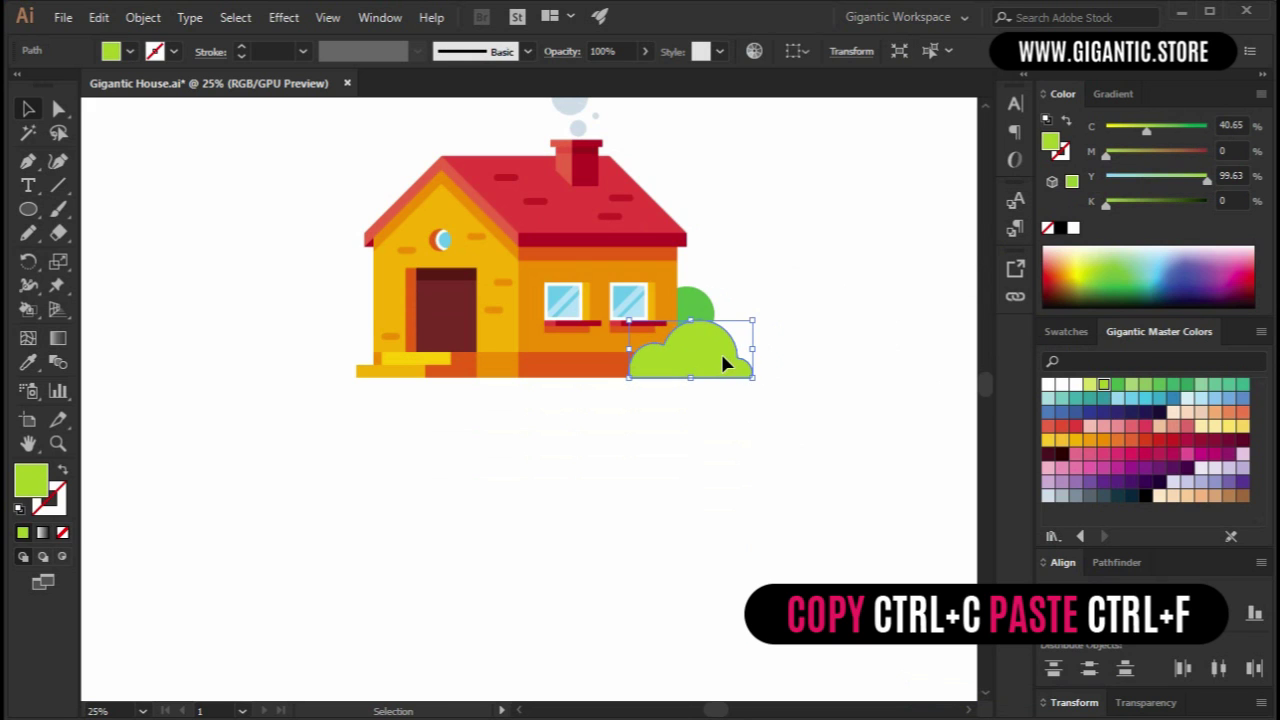
pyautogui.moveTo(724, 364); pyautogui.dragTo(446, 308)
pyautogui.press('i')
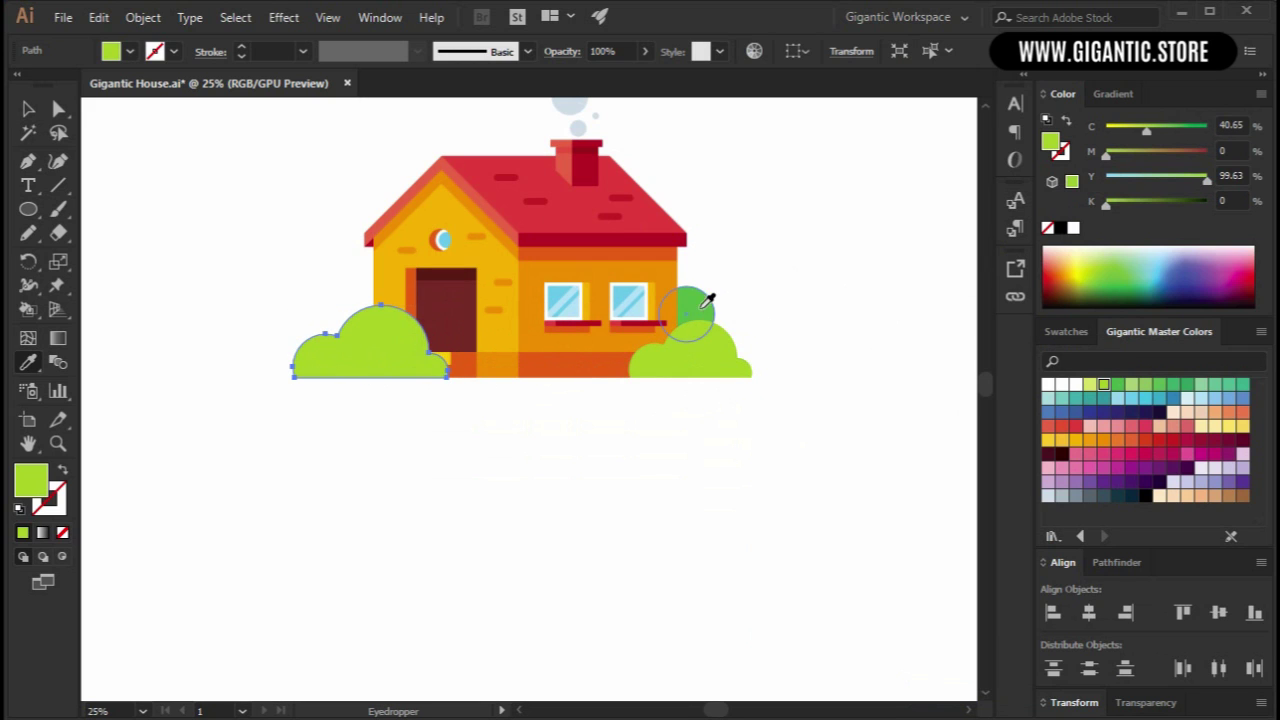
pyautogui.click(707, 300)
pyautogui.press('v')
# Send the dark-green left bush behind the house and deselect it.
pyautogui.rightClick(412, 330)
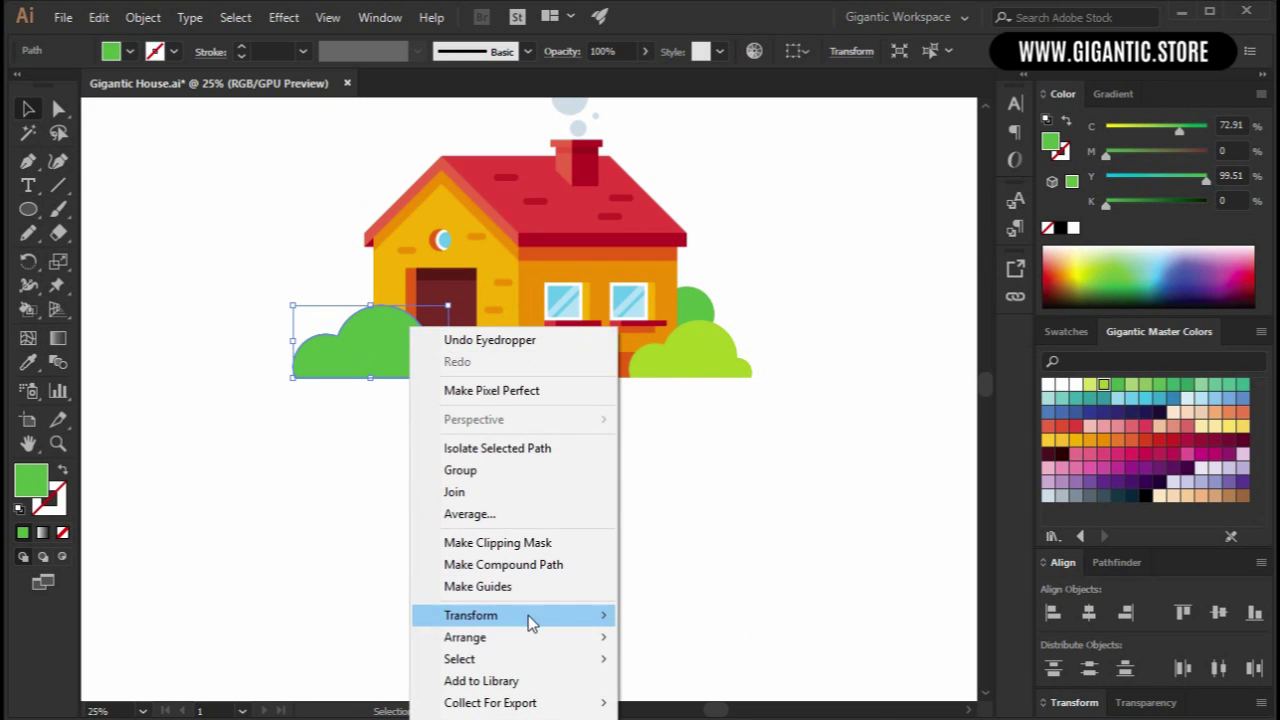
pyautogui.moveTo(516, 637)
pyautogui.click(732, 702)
pyautogui.click(740, 553)
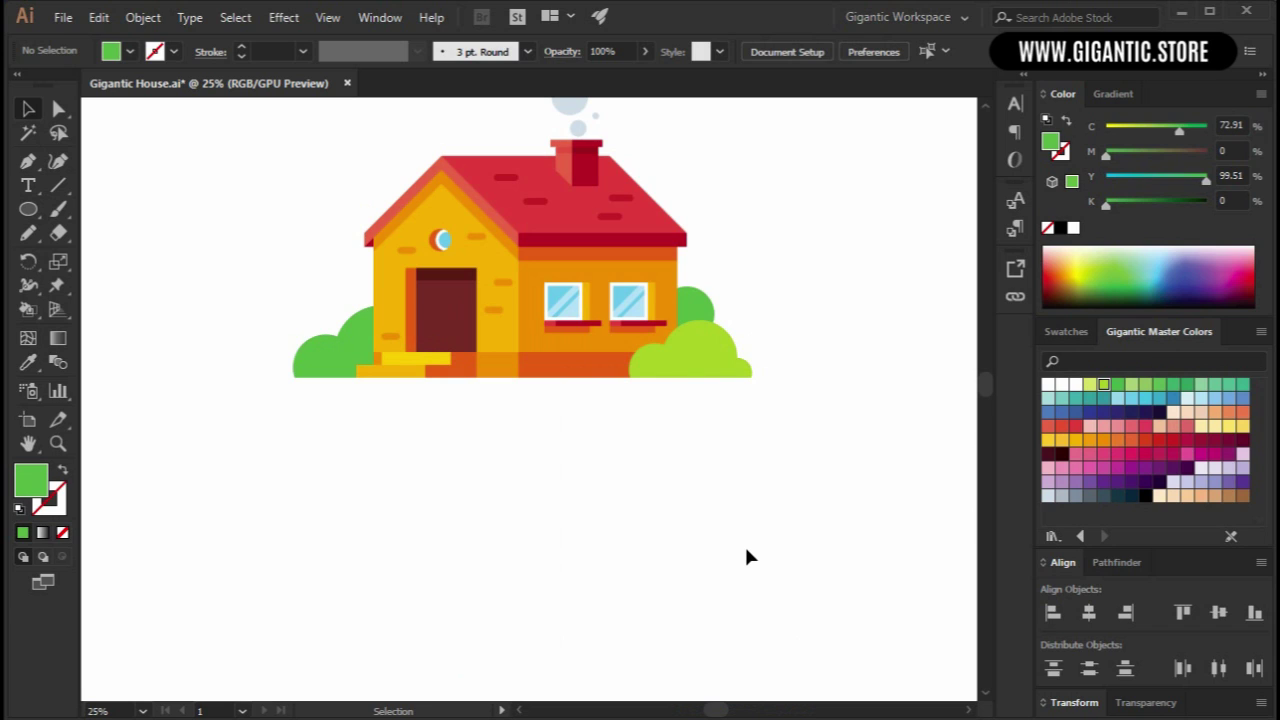
# Draw a thin green ground strip directly beneath the house, extending past both bushes, and fully round its ends.
pyautogui.press('m')
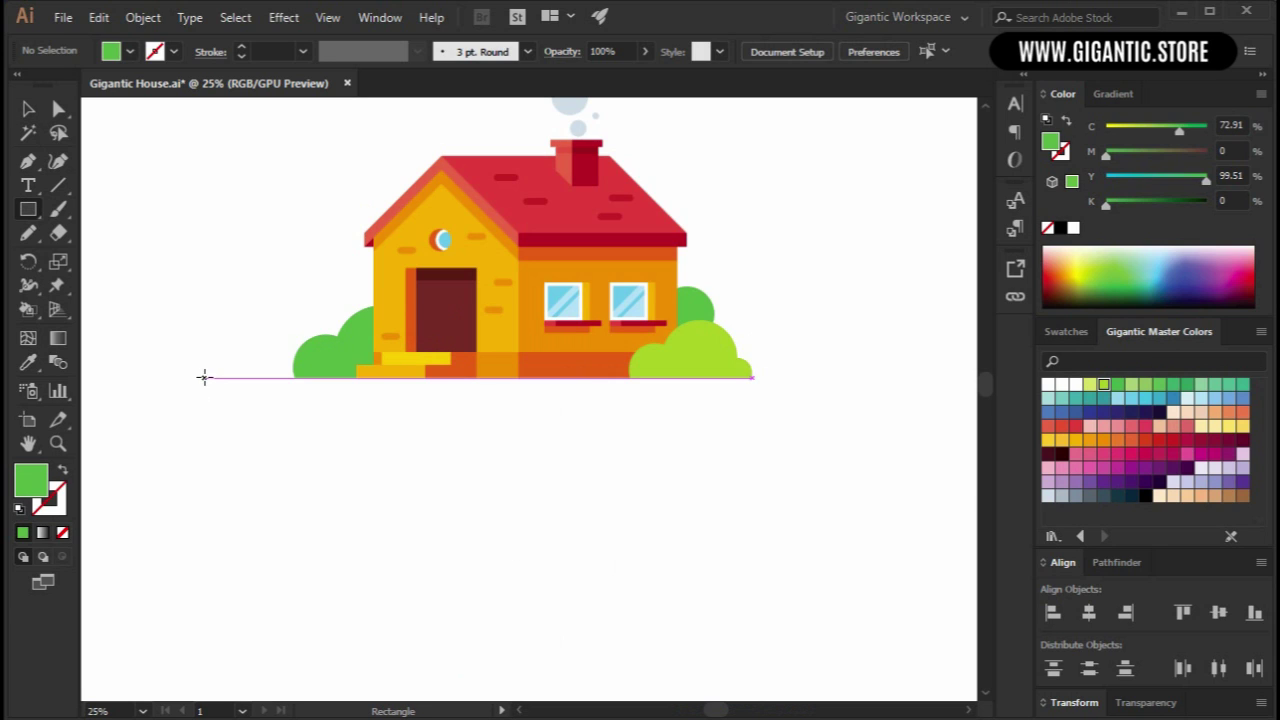
pyautogui.moveTo(204, 377); pyautogui.dragTo(811, 383)
pyautogui.press('a')
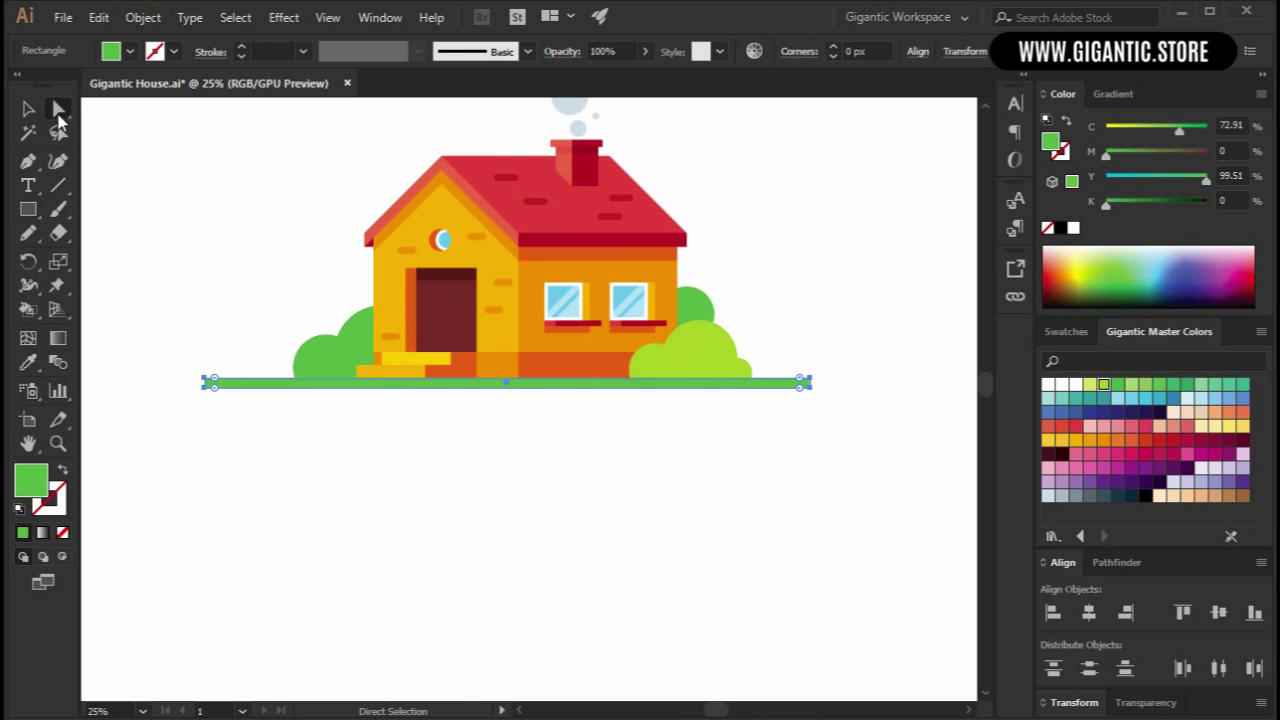
pyautogui.moveTo(218, 386); pyautogui.dragTo(243, 397)
pyautogui.press('v')
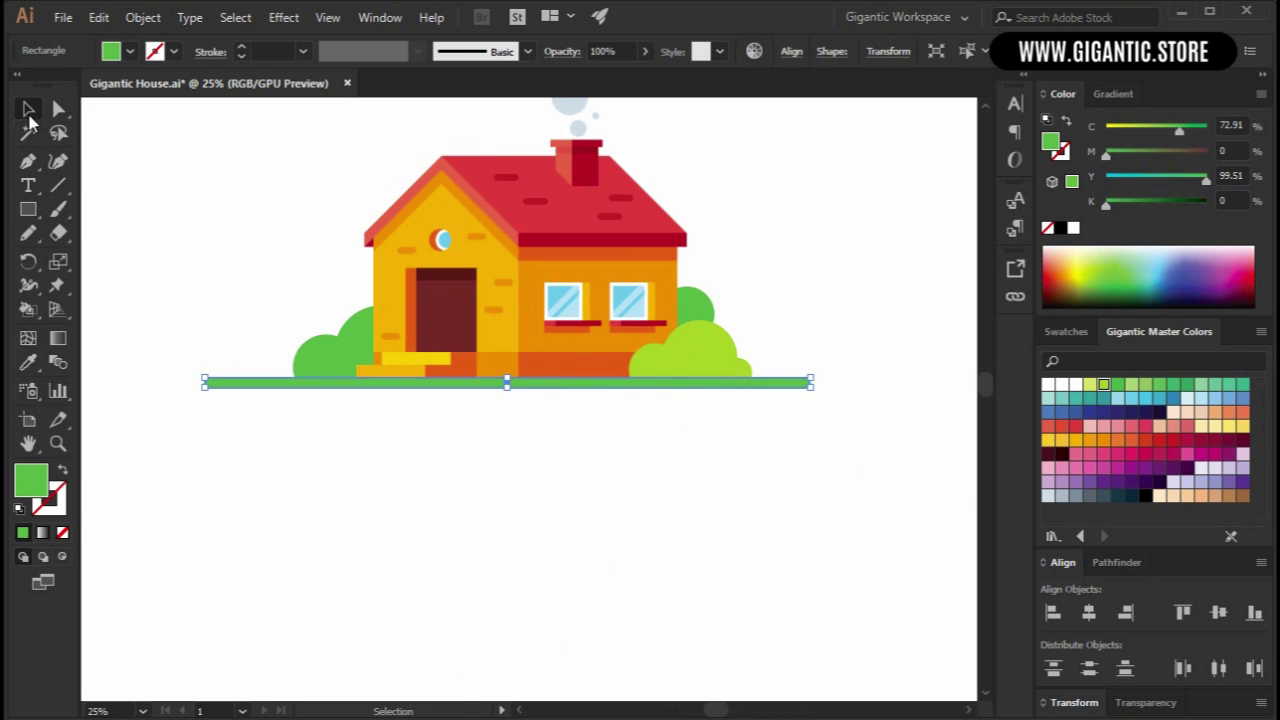
pyautogui.click(299, 437)
pyautogui.click(297, 385)
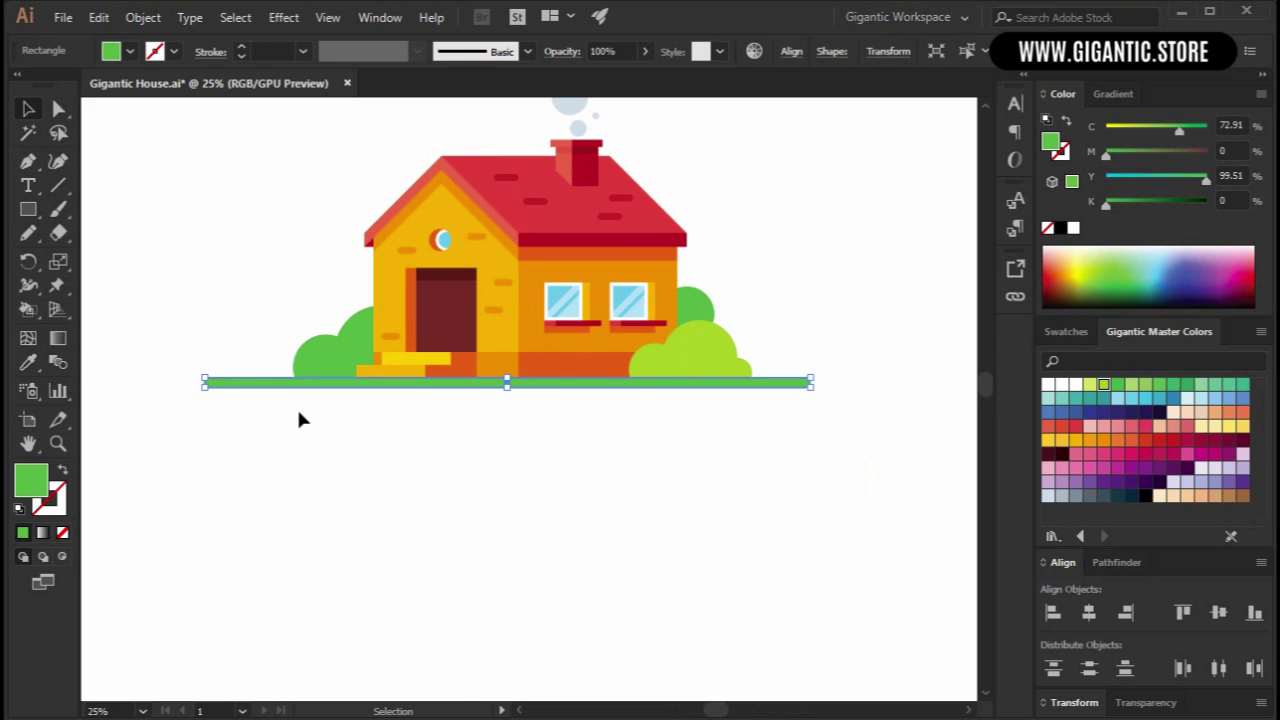
pyautogui.click(336, 443)
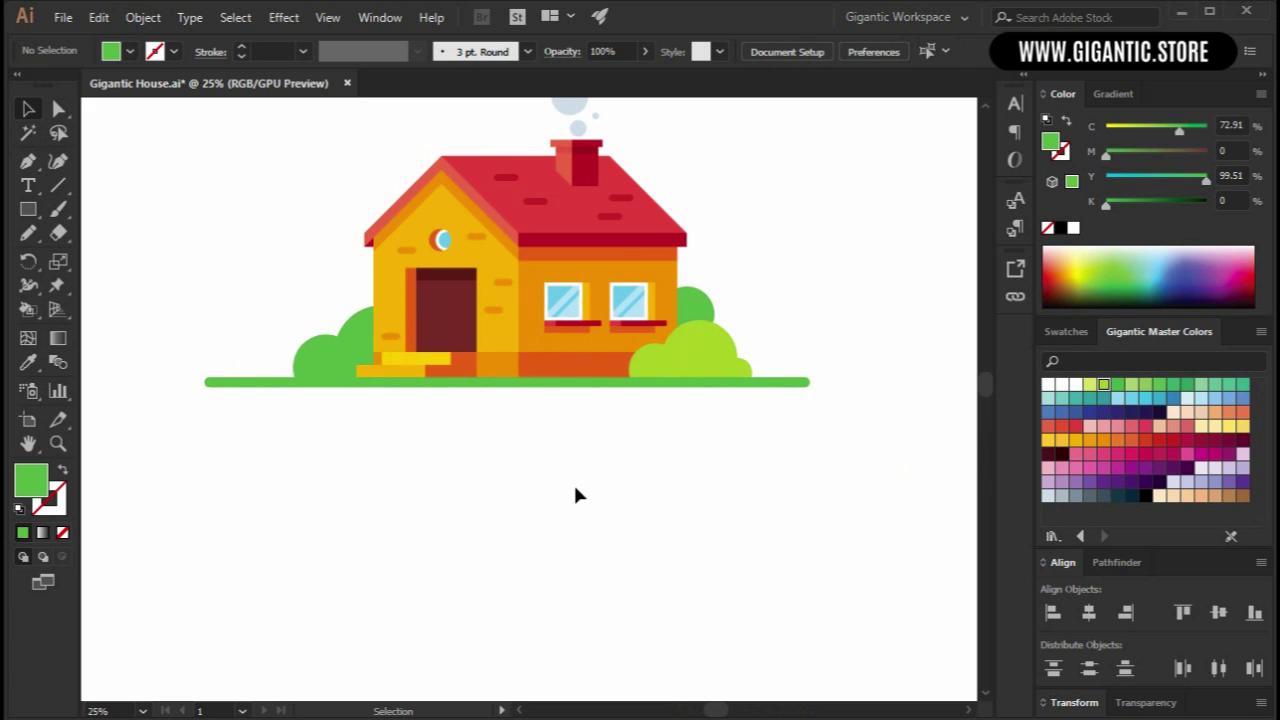
# Draw pale-lime highlight circles on the lime bush, a larger one on its main lobe and smaller ones on either side.
pyautogui.press('l')
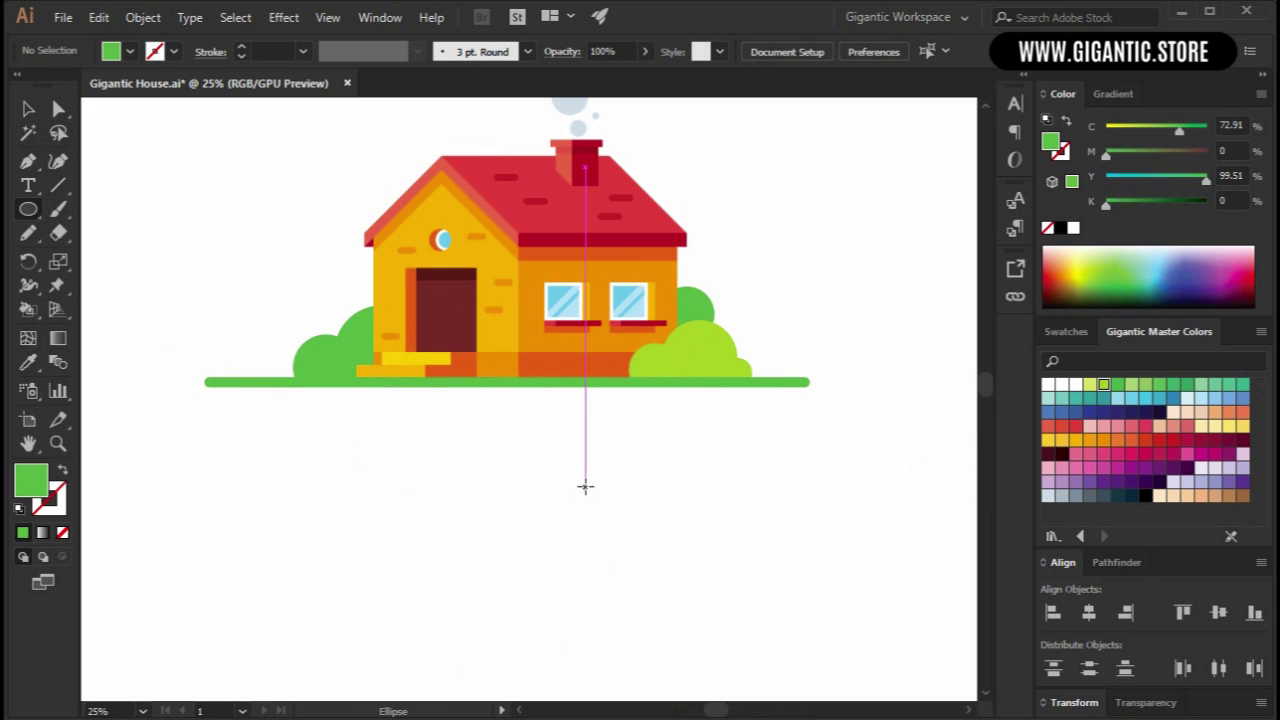
pyautogui.click(1090, 385)
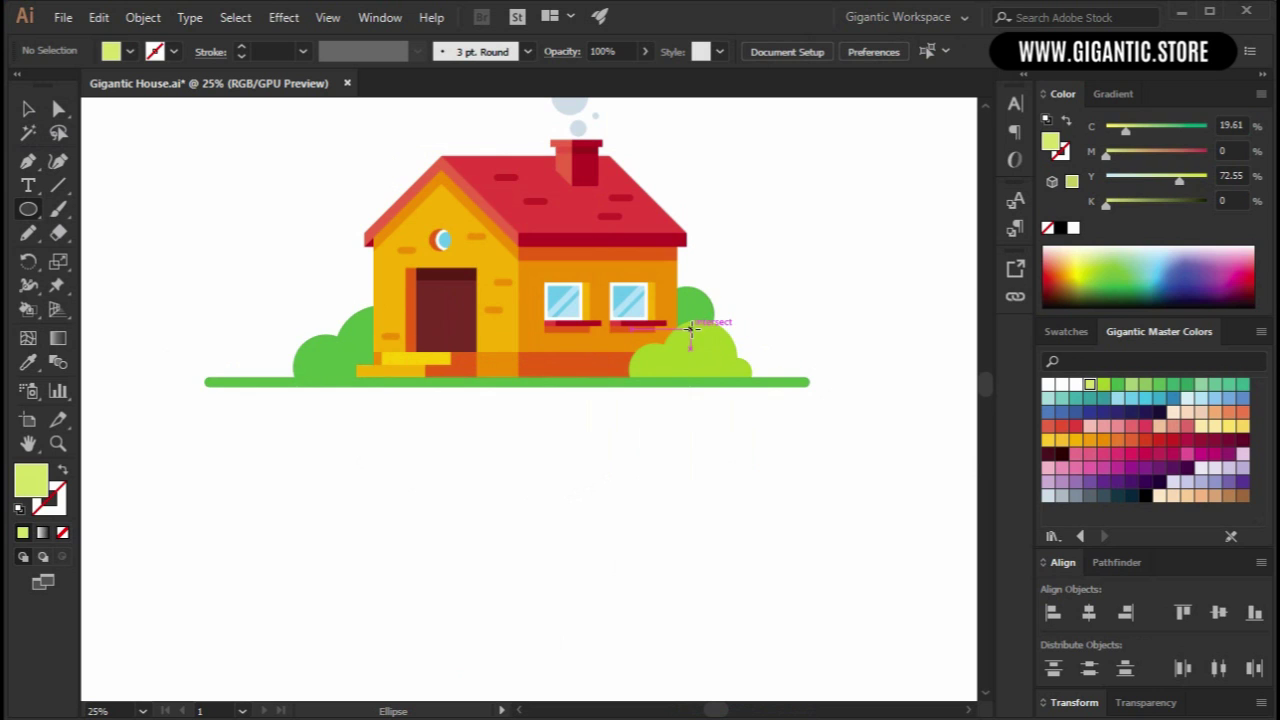
pyautogui.moveTo(690, 328); pyautogui.dragTo(652, 395)
pyautogui.scroll(2, 799, 328)
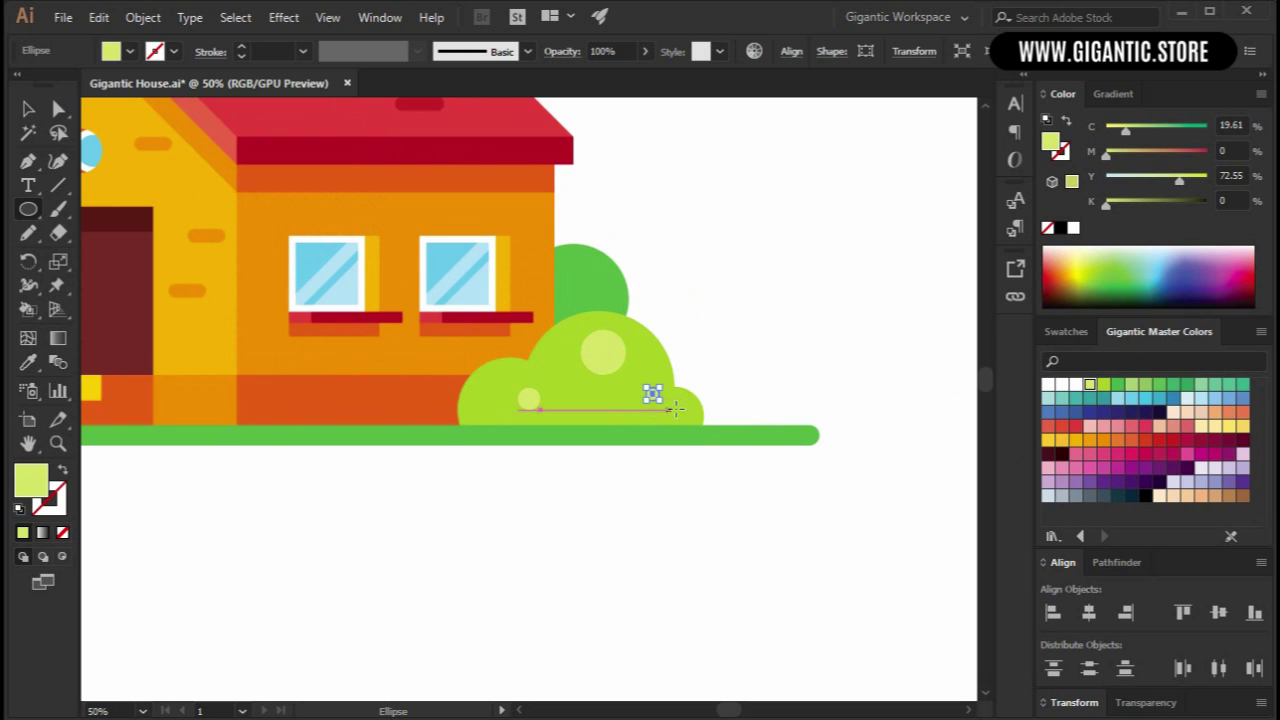
# Add lime-green highlight circles to the darker foliage: a small one on the right circle, and a large and a small one on the left bush.
pyautogui.click(1104, 387)
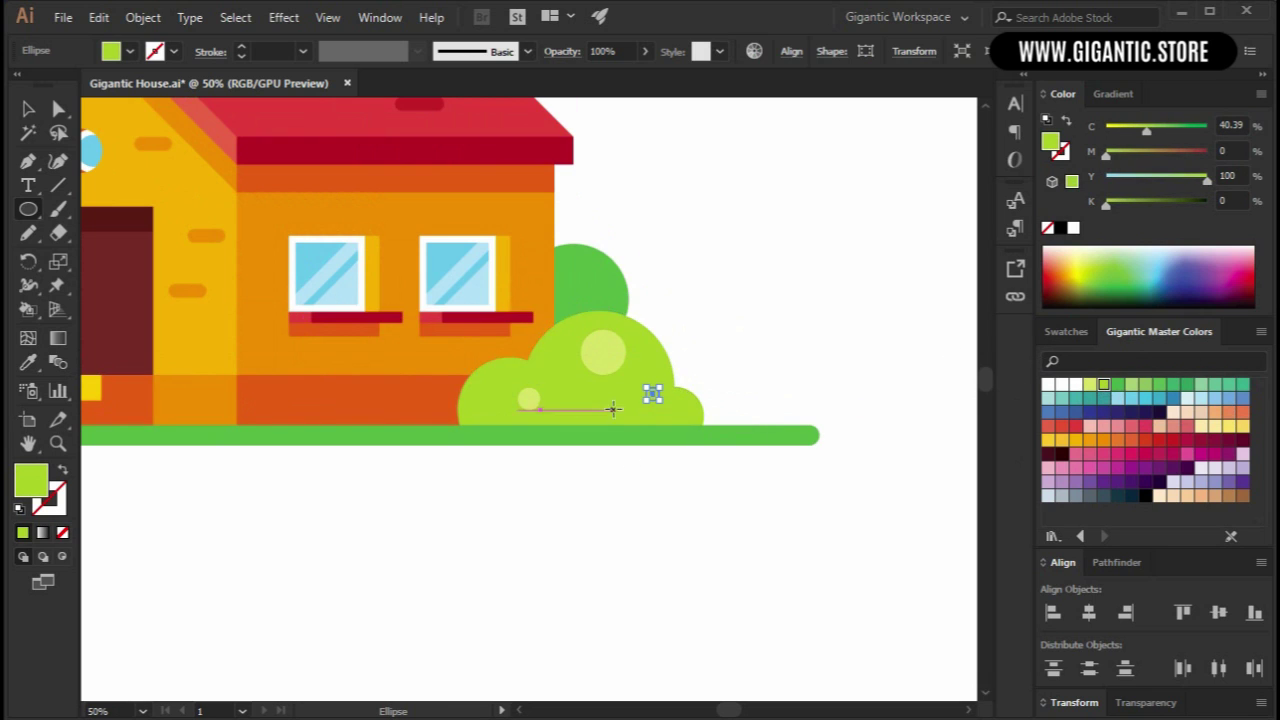
pyautogui.moveTo(576, 259); pyautogui.dragTo(592, 275)
pyautogui.press('h')
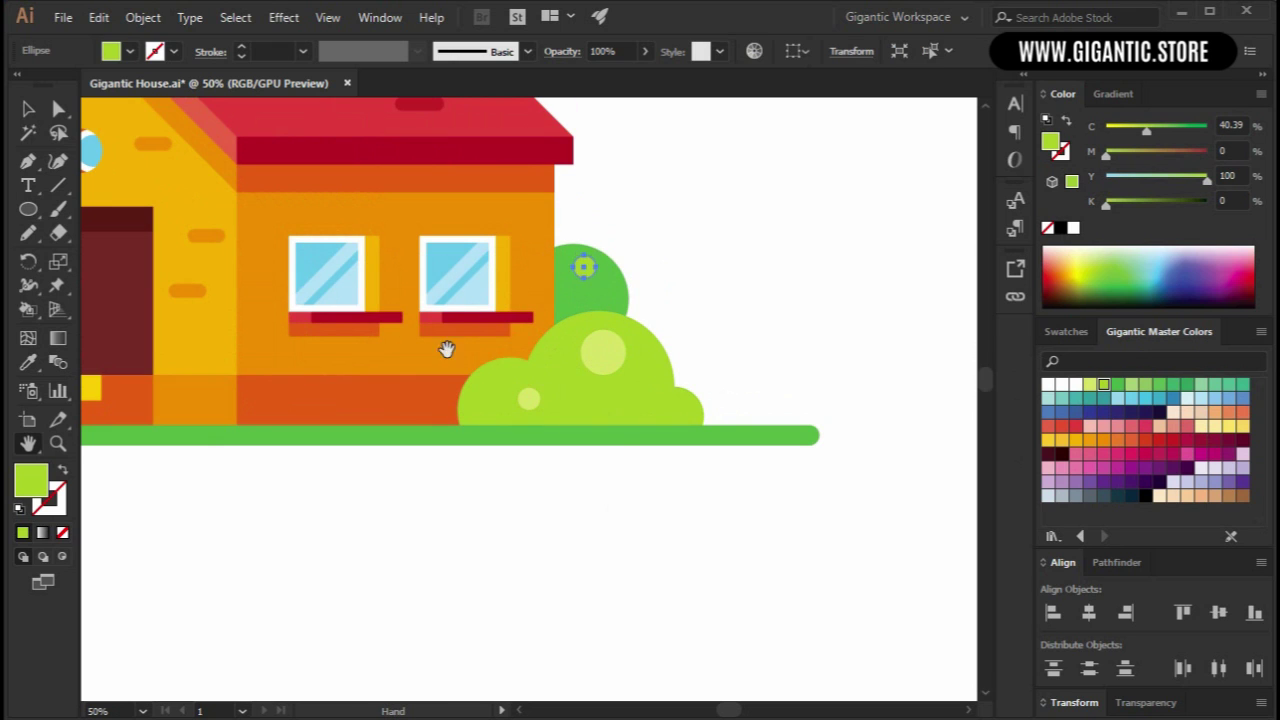
pyautogui.moveTo(446, 348); pyautogui.dragTo(771, 309)
pyautogui.press('l')
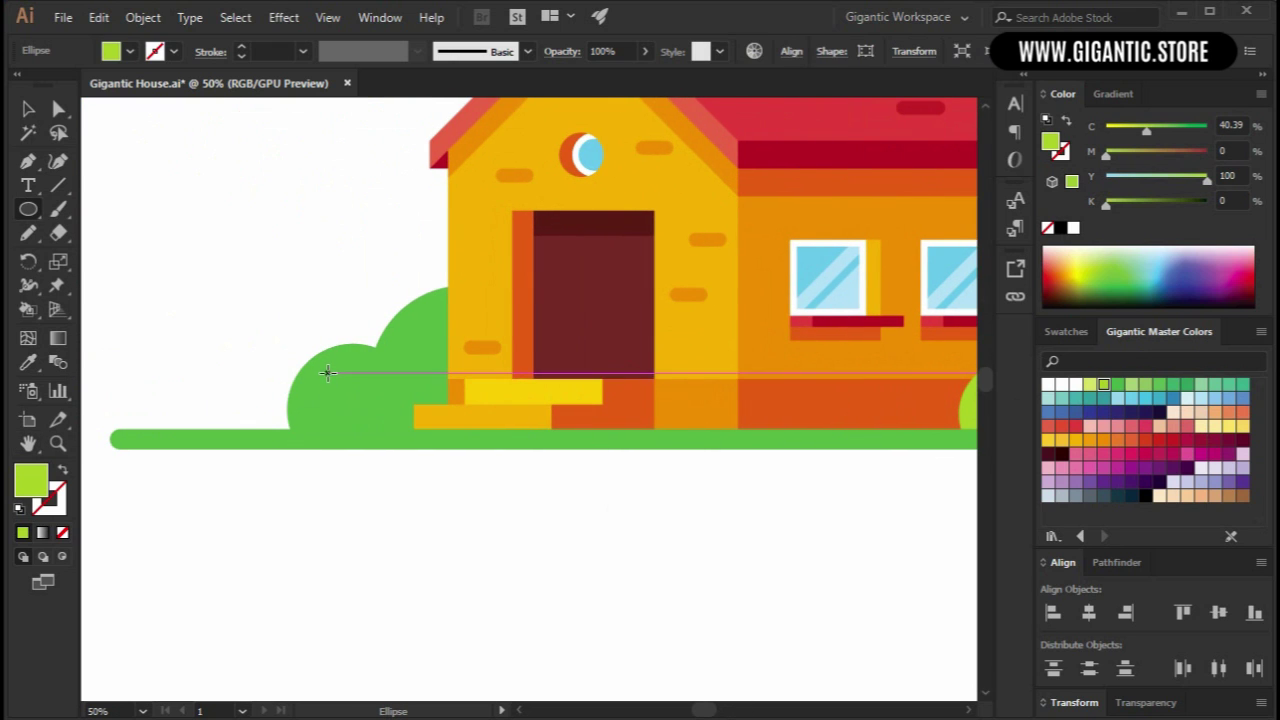
pyautogui.moveTo(328, 372); pyautogui.dragTo(380, 422)
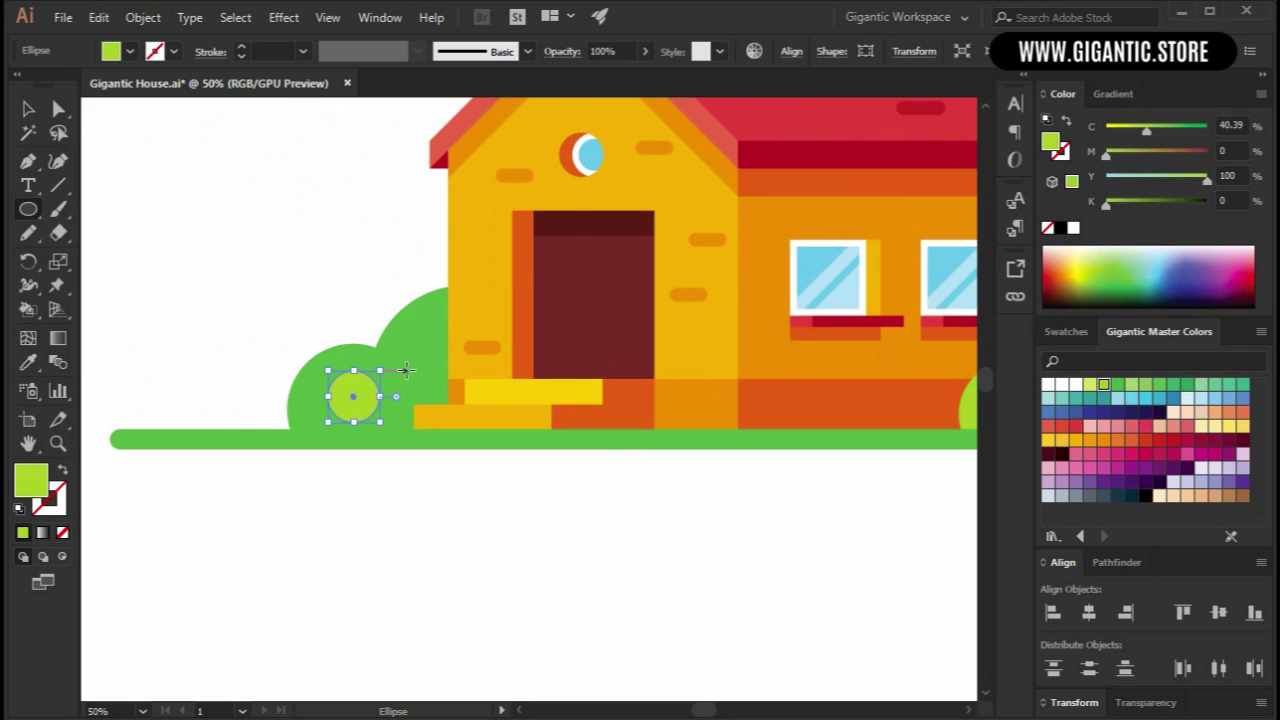
pyautogui.moveTo(397, 342); pyautogui.dragTo(411, 355)
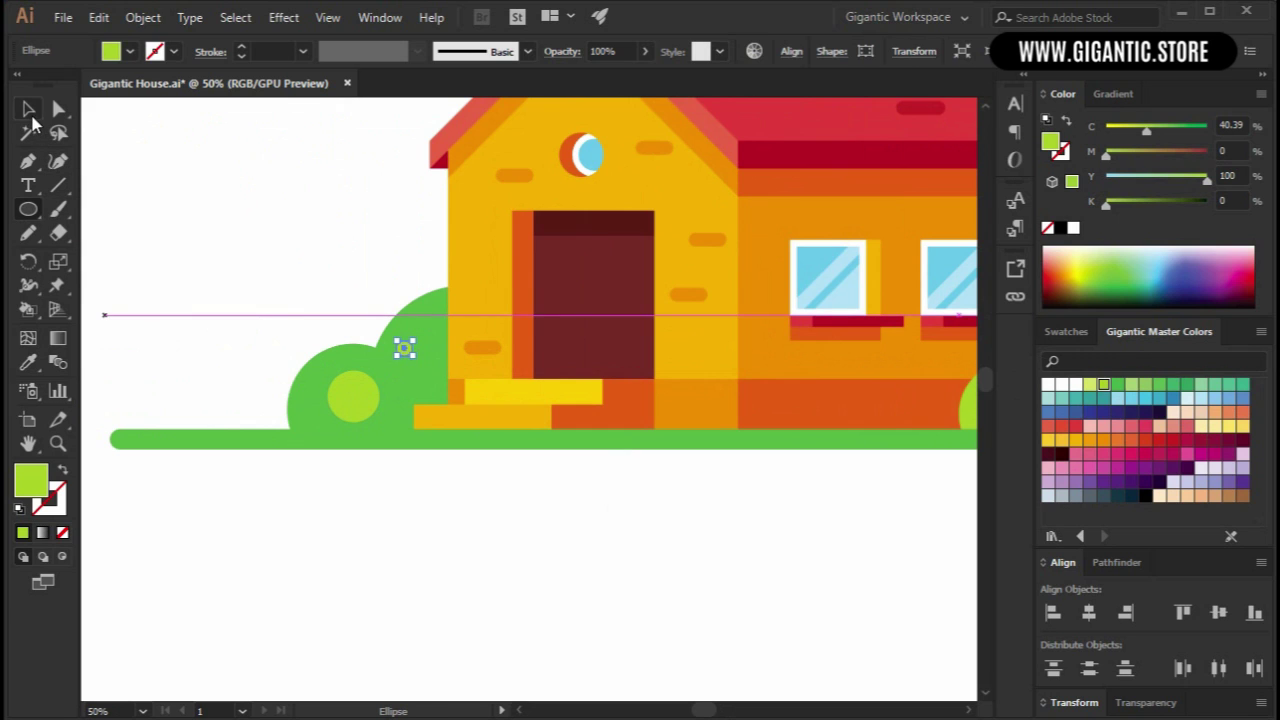
pyautogui.press('v')
pyautogui.click(190, 145)
# Review the complete illustration, with the house, bushes, smoke and ground strip centred in view.
pyautogui.hotkey('ctrl', '-')
pyautogui.hotkey('ctrl', '-')
pyautogui.hotkey('ctrl', '-')
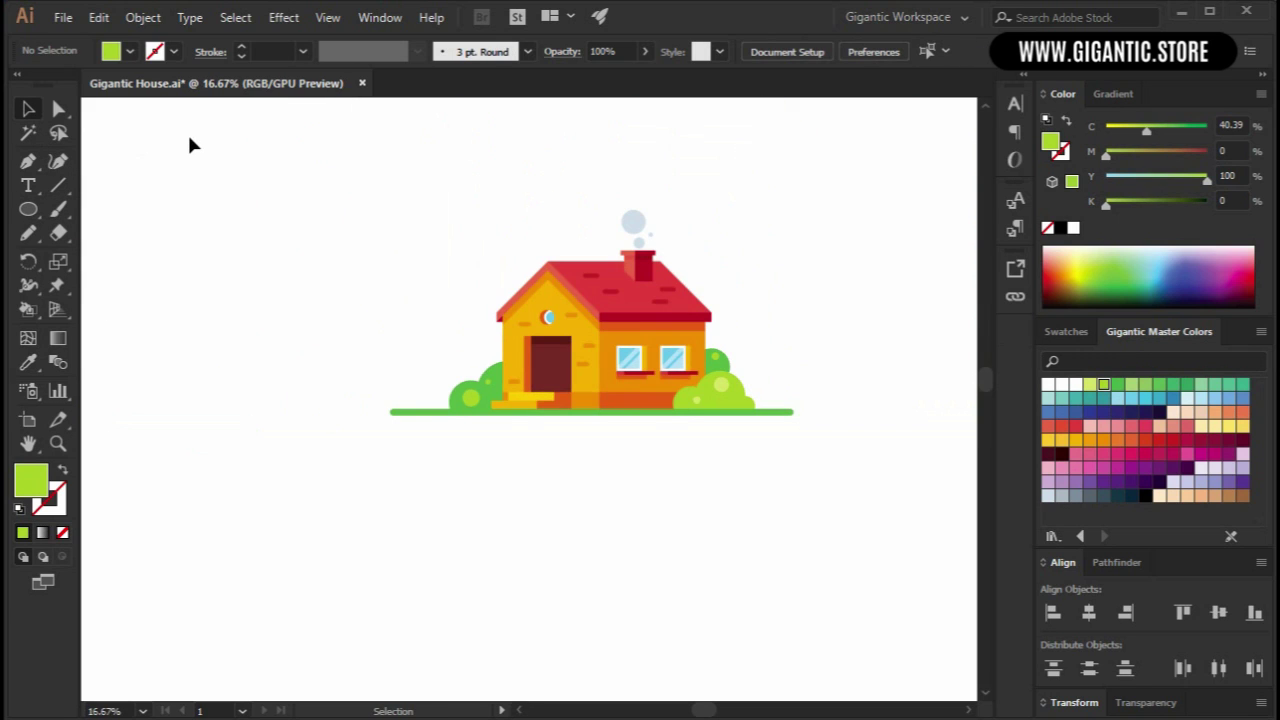
pyautogui.press('h')
pyautogui.moveTo(640, 494); pyautogui.dragTo(609, 511)
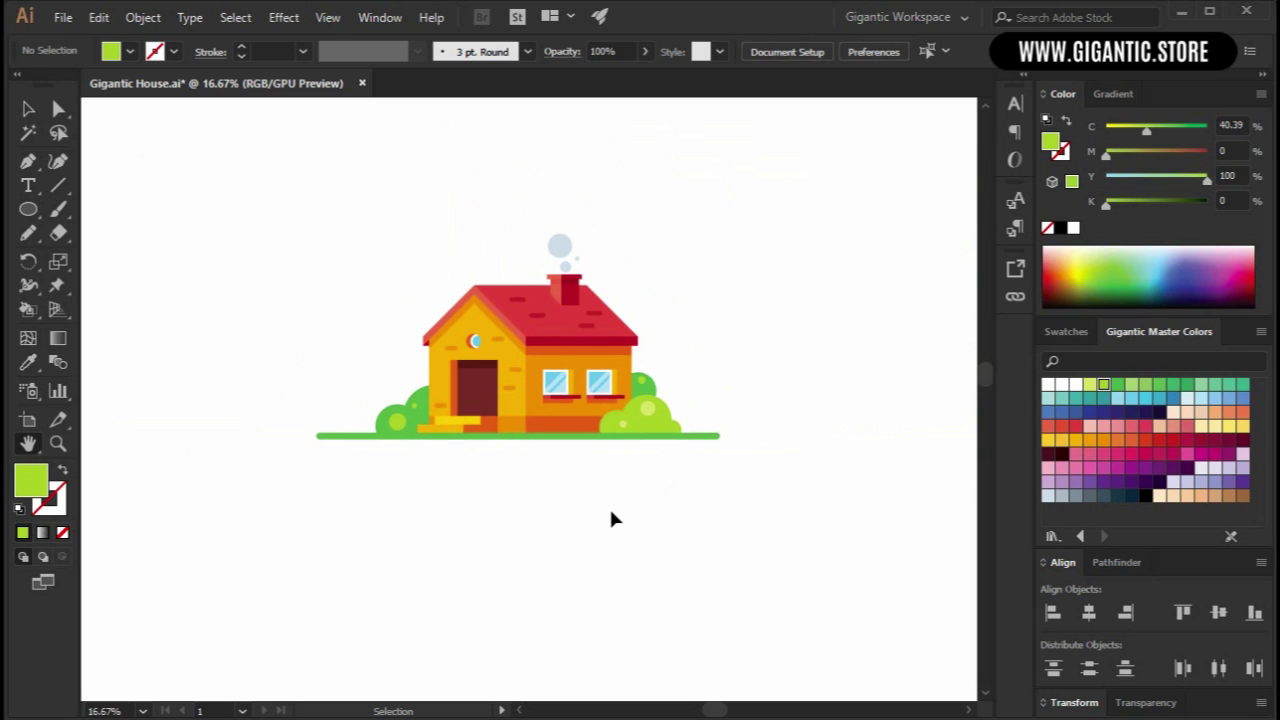
pyautogui.hotkey('ctrl', '+')
pyautogui.moveTo(503, 580); pyautogui.dragTo(512, 606)
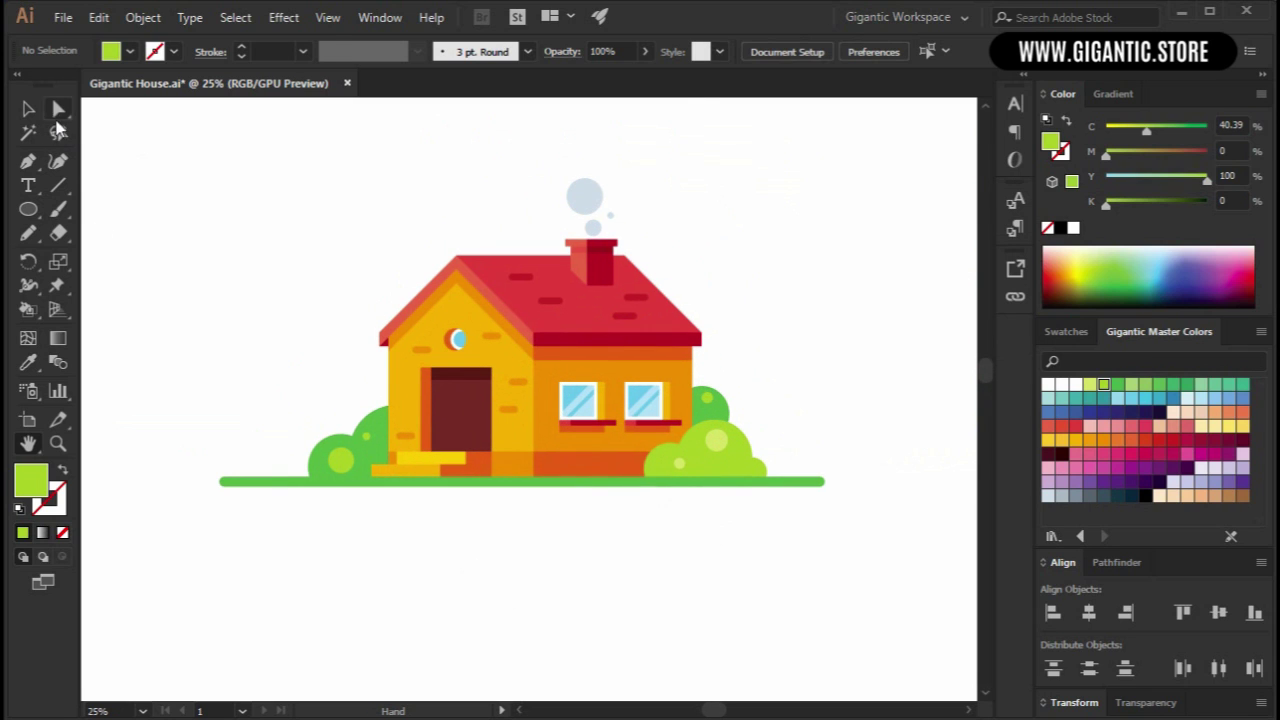
pyautogui.press('v')
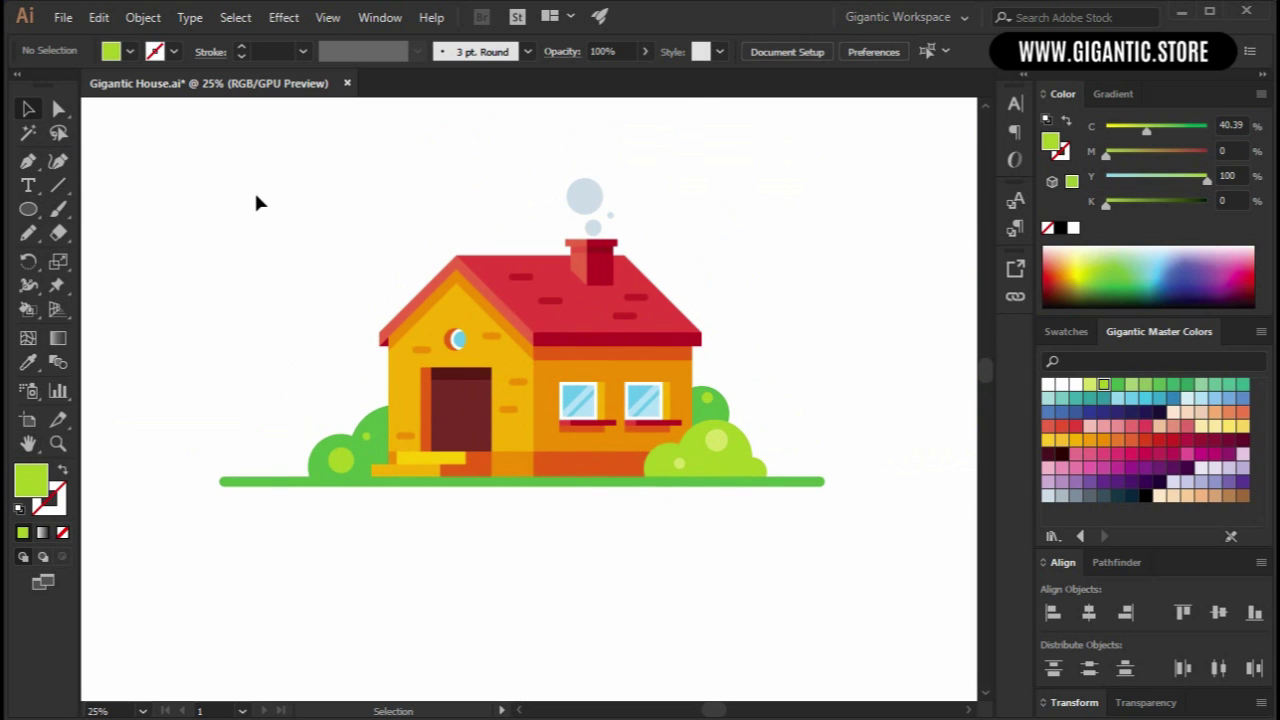